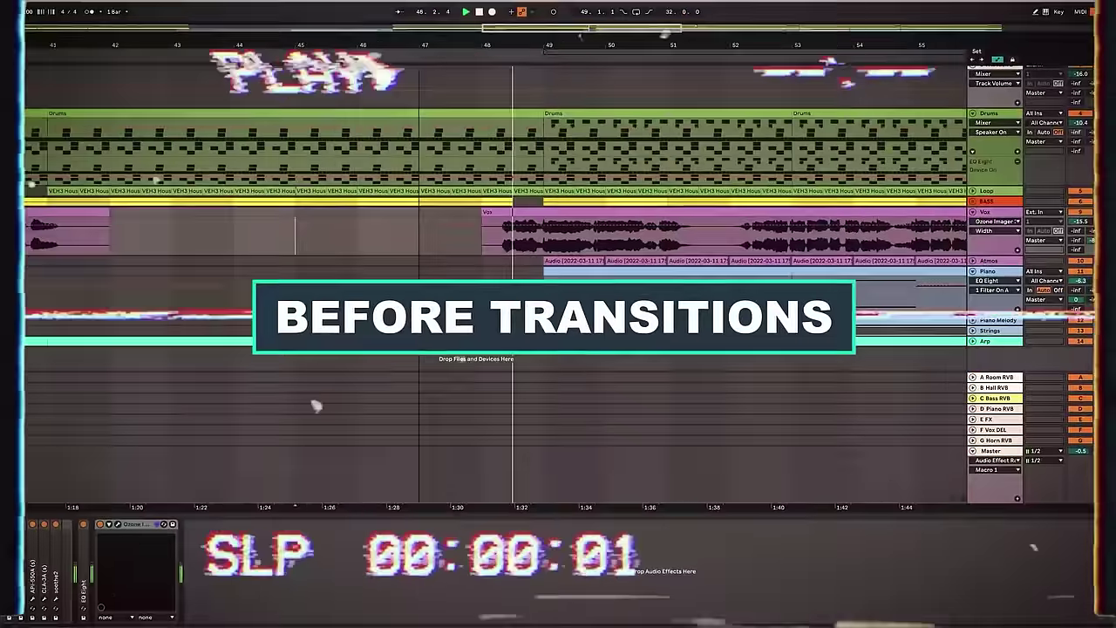
{"action": "left_click_drag", "start_coordinate": [419, 44], "coordinate": [447, 5]}
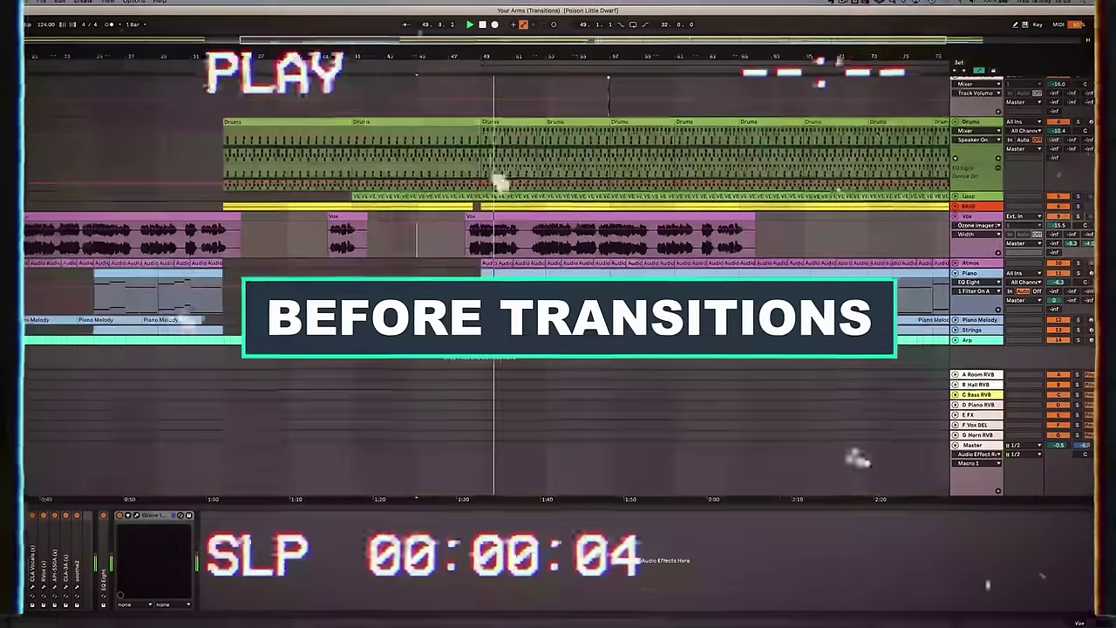
{"action": "left_click", "coordinate": [978, 121]}
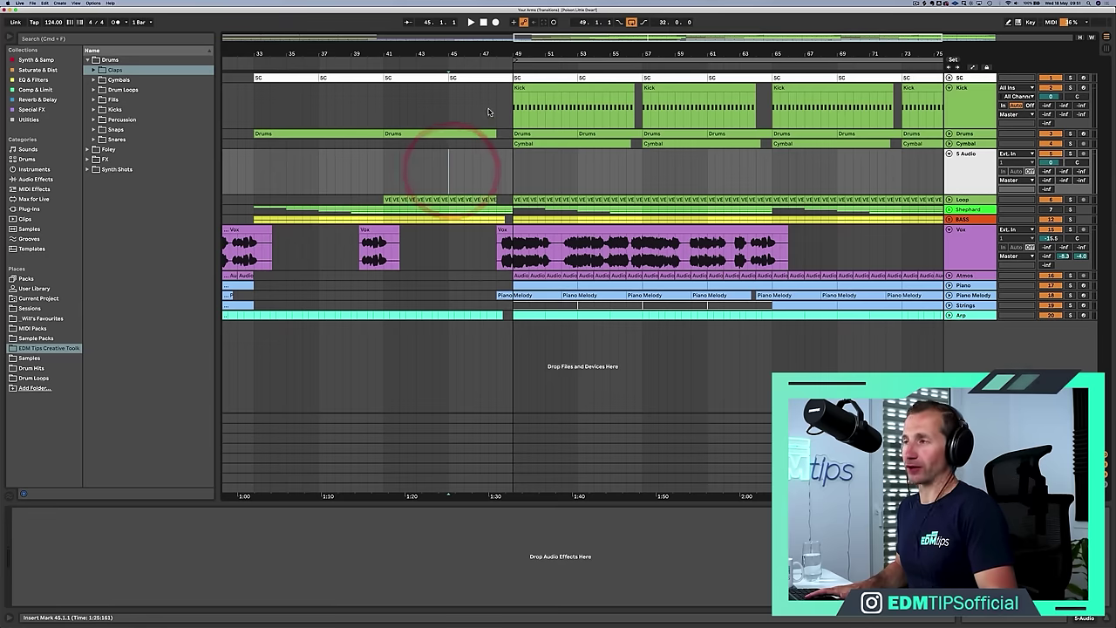
Play the arrangement from bar 45 through the drop at bar 49 and focus on that transition
{"action": "key", "text": "space"}
{"action": "left_click_drag", "start_coordinate": [499, 55], "coordinate": [500, 105]}
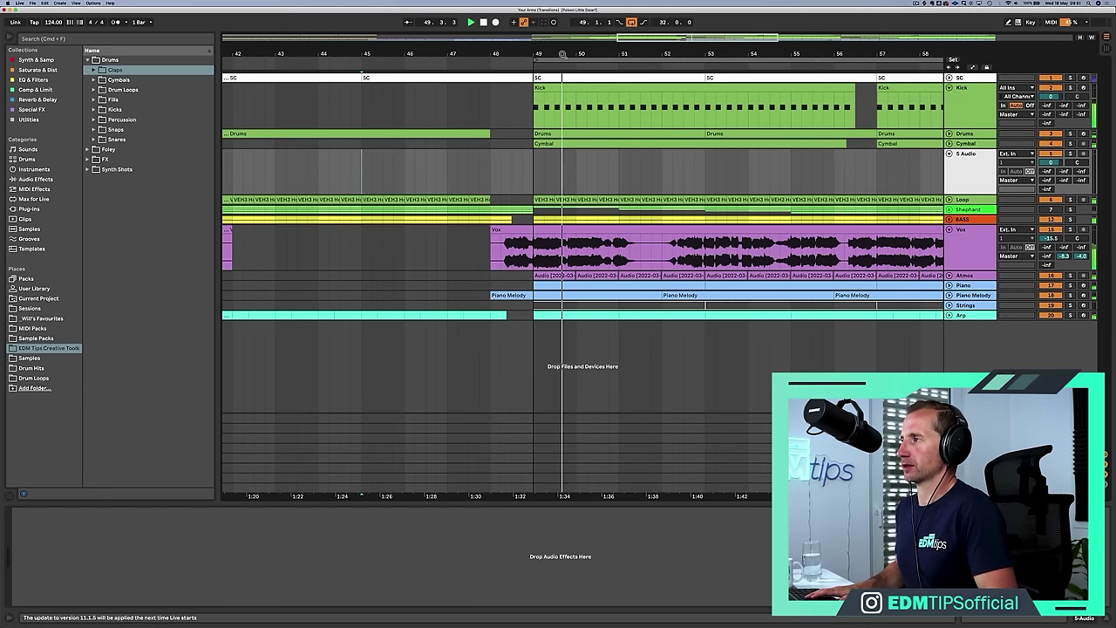
{"action": "key", "text": "space"}
{"action": "left_click_drag", "start_coordinate": [563, 54], "coordinate": [555, 54]}
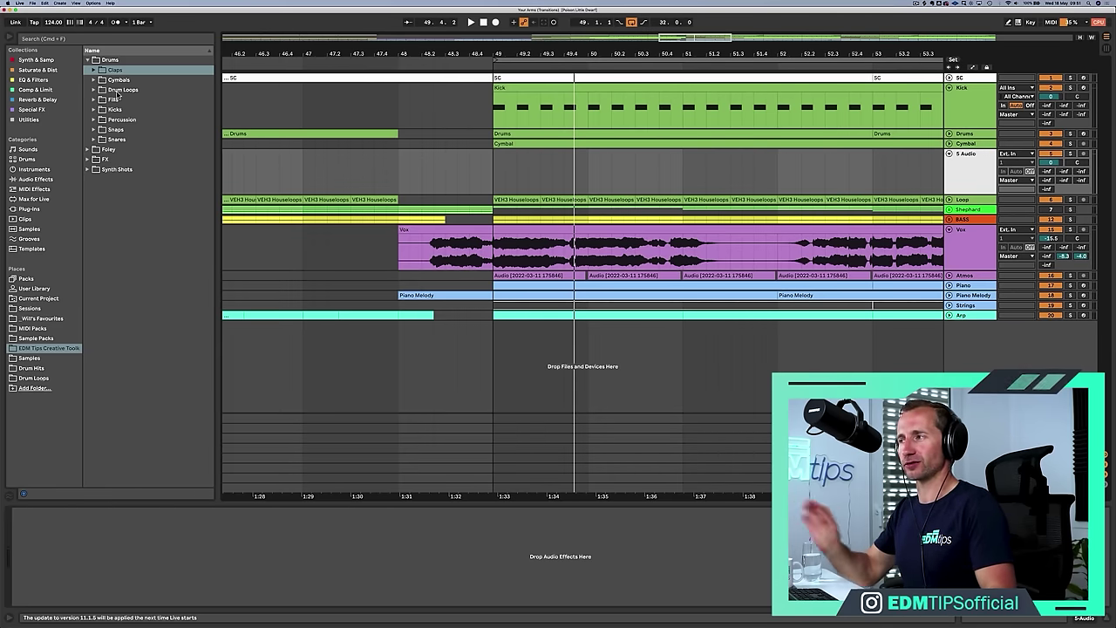
Browse the Drum Hits sample library and preview samples in its Snares and VMH1 Snares folders
{"action": "left_click", "coordinate": [35, 358]}
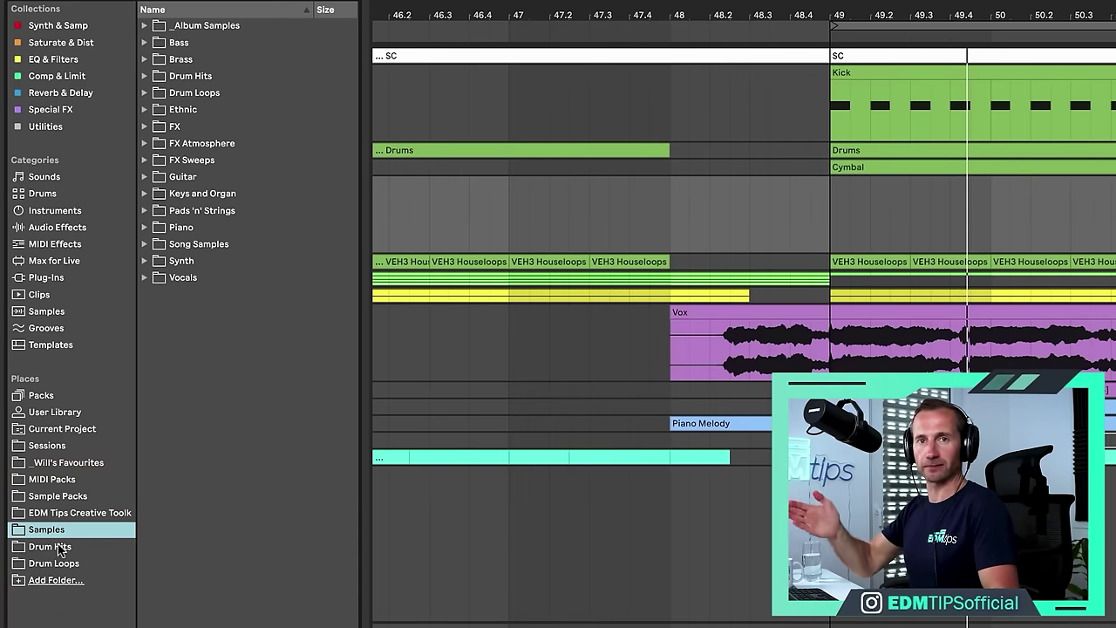
{"action": "left_click", "coordinate": [50, 546]}
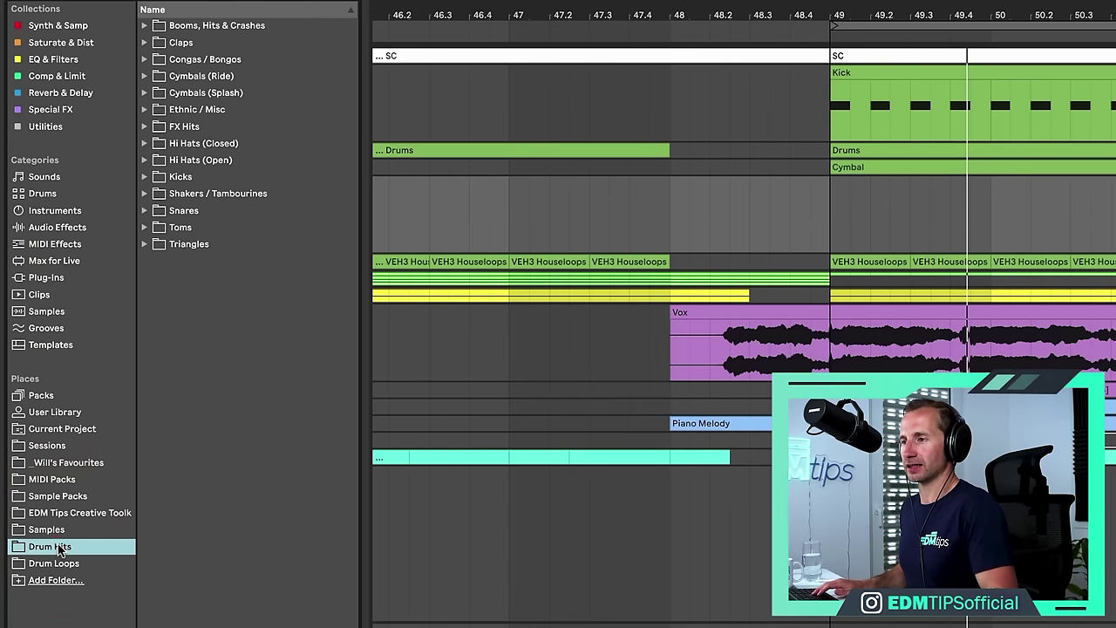
{"action": "left_click", "coordinate": [180, 214]}
{"action": "left_click", "coordinate": [203, 411]}
{"action": "key", "text": "Up"}
{"action": "key", "text": "Up"}
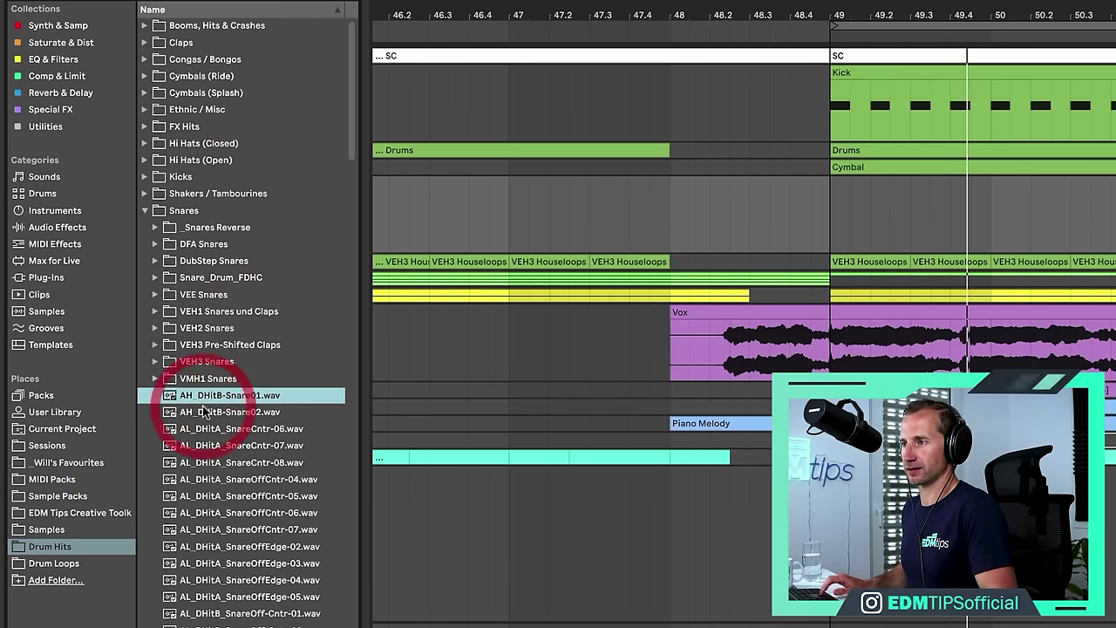
{"action": "key", "text": "Right"}
{"action": "key", "text": "Down"}
{"action": "left_click", "coordinate": [232, 502]}
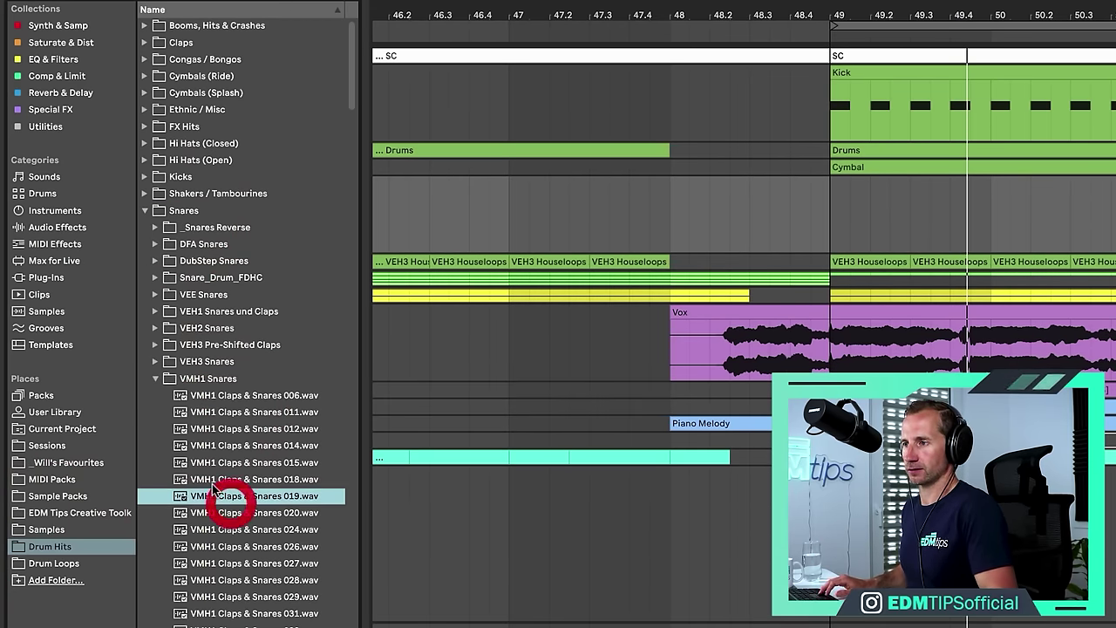
Open the Snares folder within the Drums samples of the EDM Tips Creative Toolkit
{"action": "left_click", "coordinate": [56, 513]}
{"action": "left_click", "coordinate": [201, 58]}
{"action": "key", "text": "Down"}
{"action": "key", "text": "Down"}
{"action": "key", "text": "Down"}
{"action": "key", "text": "Down"}
{"action": "key", "text": "Down"}
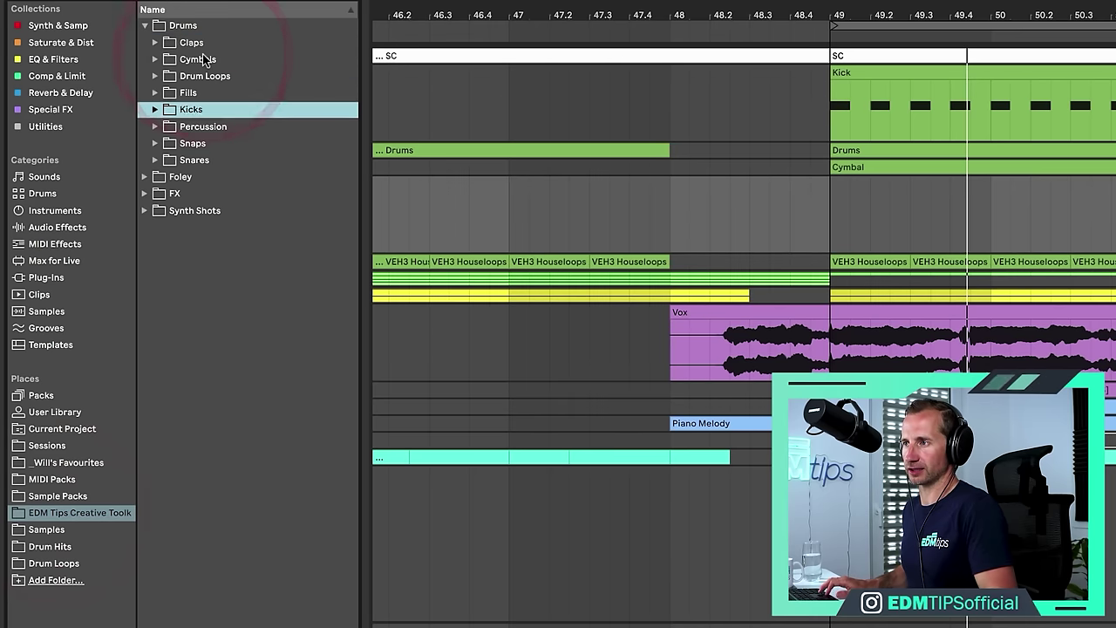
{"action": "key", "text": "Down"}
{"action": "key", "text": "Right"}
Preview the toolkit's first few snares and place ETCT1_Snare_2.wav on the empty audio track at 48.4.1
{"action": "left_click", "coordinate": [232, 228]}
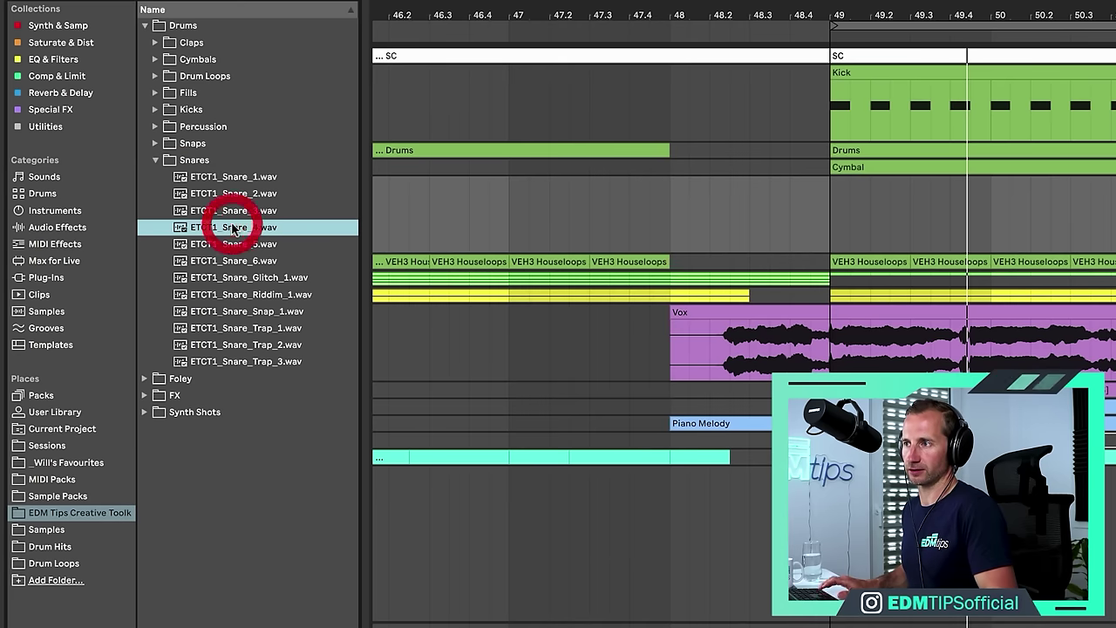
{"action": "key", "text": "Up"}
{"action": "key", "text": "Up"}
{"action": "key", "text": "Up"}
{"action": "key", "text": "Down"}
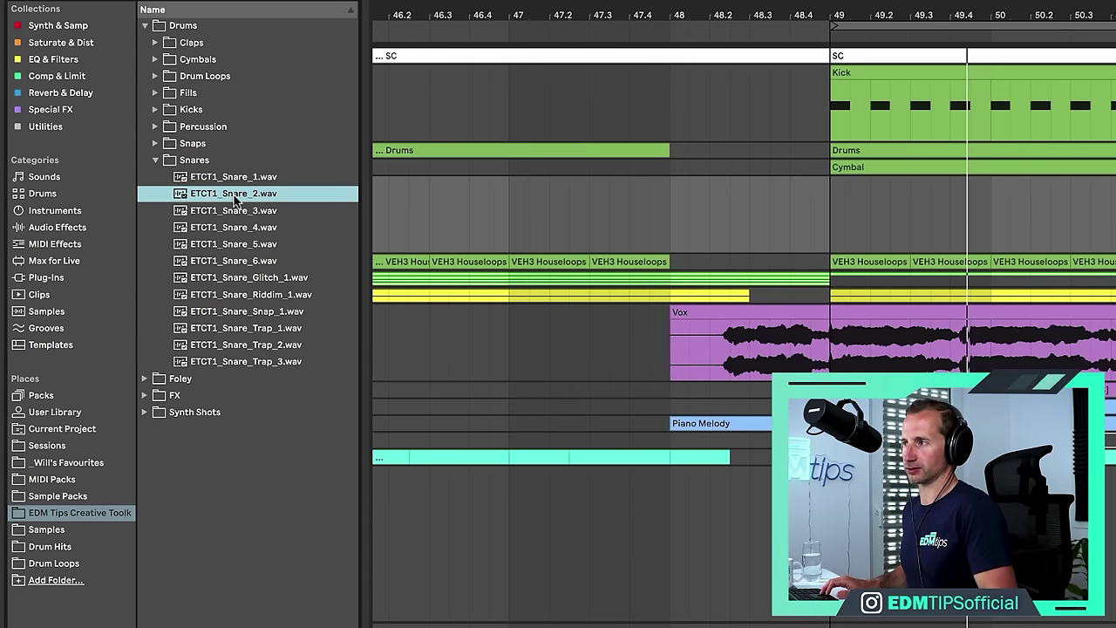
{"action": "key", "text": "Up"}
{"action": "key", "text": "Down"}
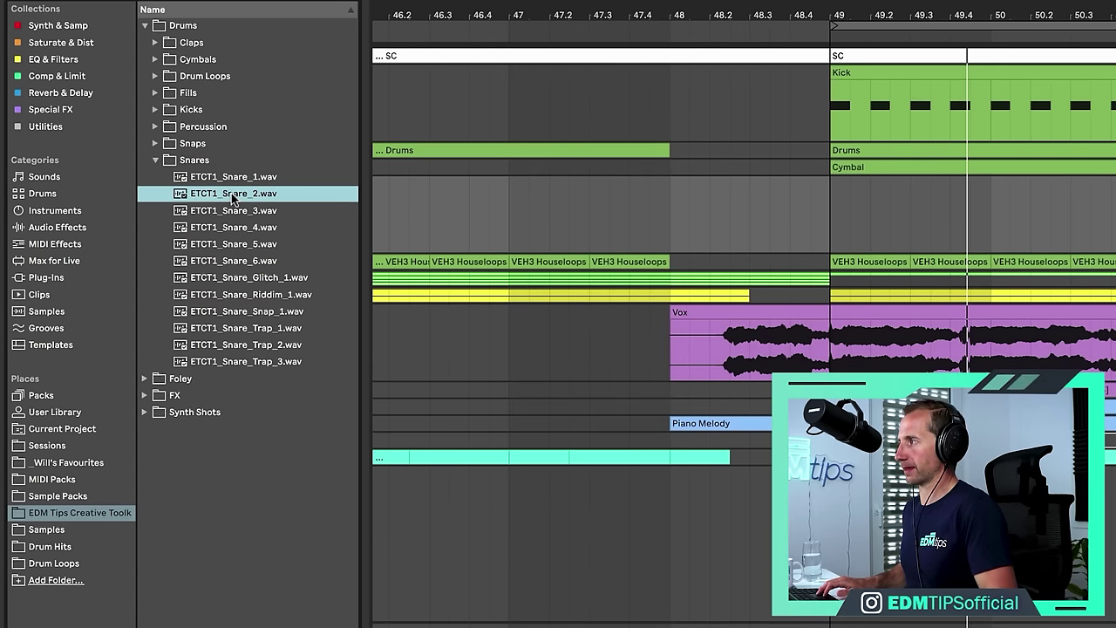
{"action": "left_click_drag", "start_coordinate": [234, 199], "coordinate": [788, 205]}
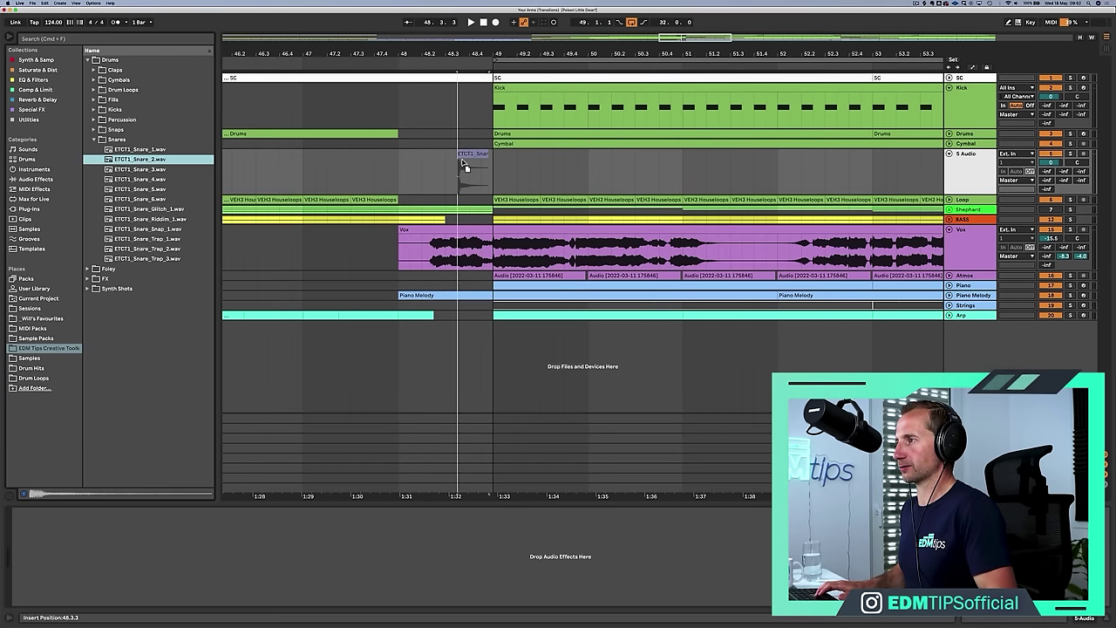
{"action": "left_click_drag", "start_coordinate": [471, 164], "coordinate": [469, 160]}
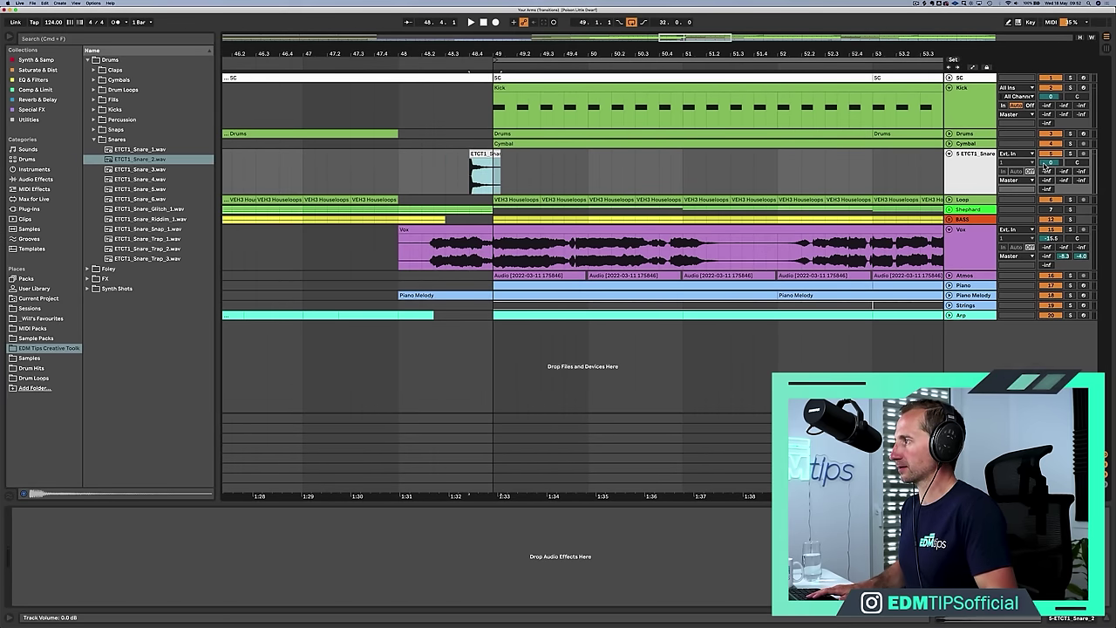
Play the snare before the drop and lower its track volume to -10.3 dB
{"action": "left_click", "coordinate": [423, 172]}
{"action": "key", "text": "space"}
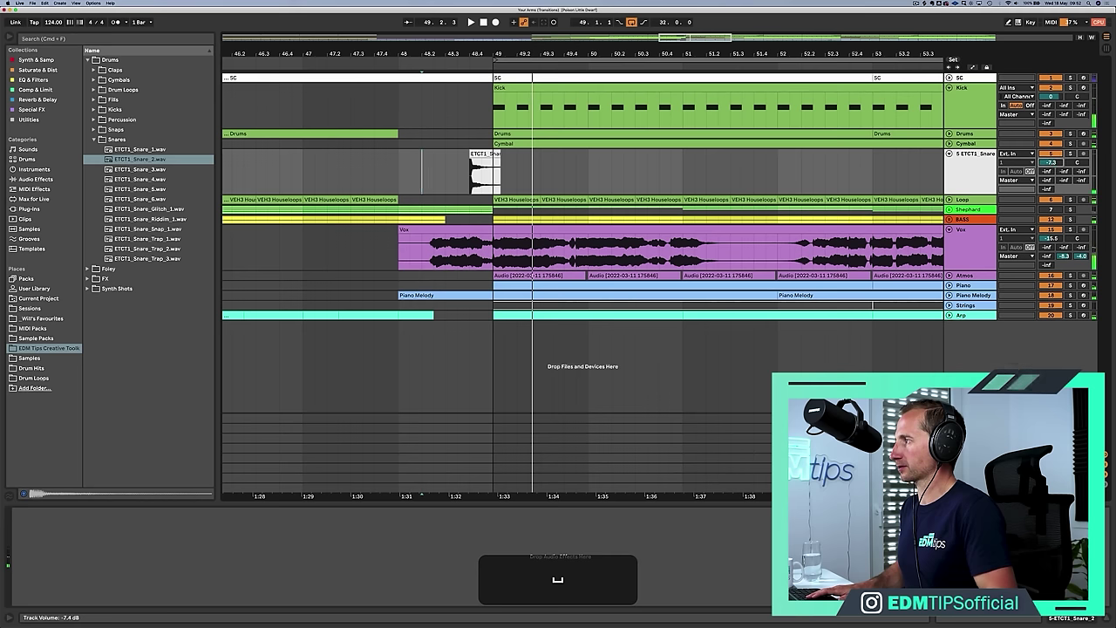
{"action": "left_click_drag", "start_coordinate": [1052, 163], "coordinate": [1052, 168]}
{"action": "left_click", "coordinate": [982, 164]}
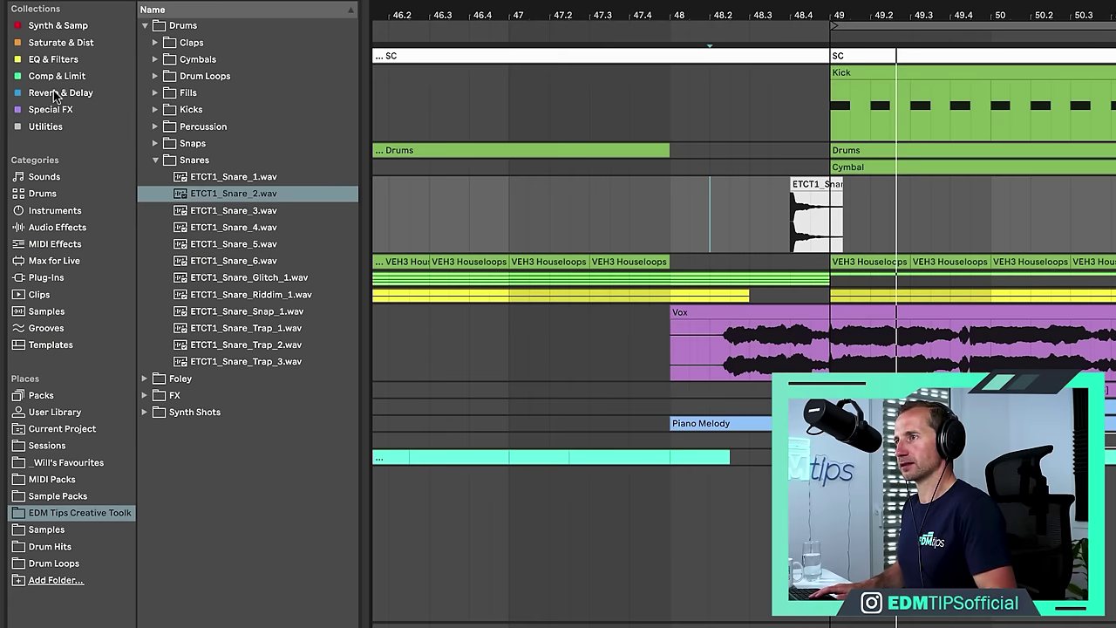
Add the stock Reverb from the Reverb & Delay collection to the snare track
{"action": "left_click", "coordinate": [35, 99]}
{"action": "left_click", "coordinate": [108, 70]}
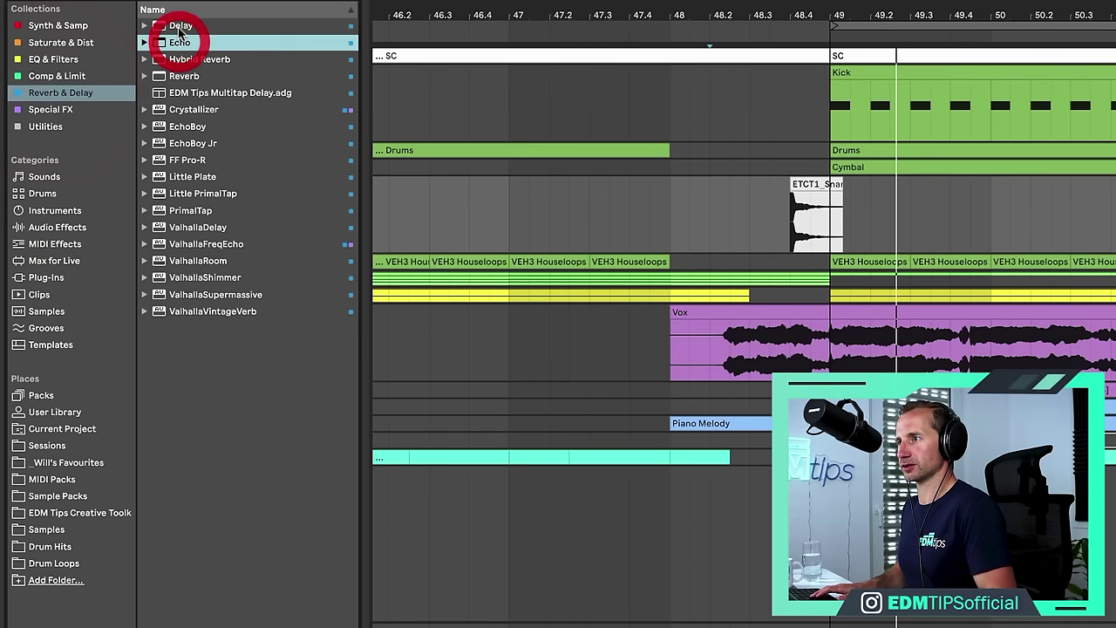
{"action": "left_click", "coordinate": [183, 76]}
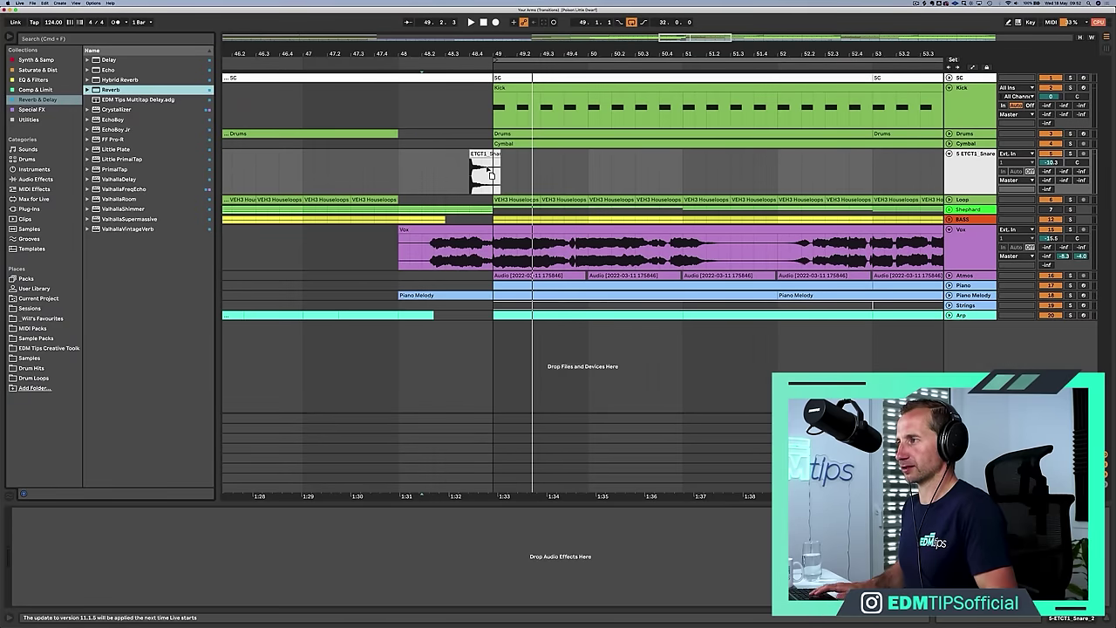
{"action": "left_click_drag", "start_coordinate": [489, 173], "coordinate": [484, 170]}
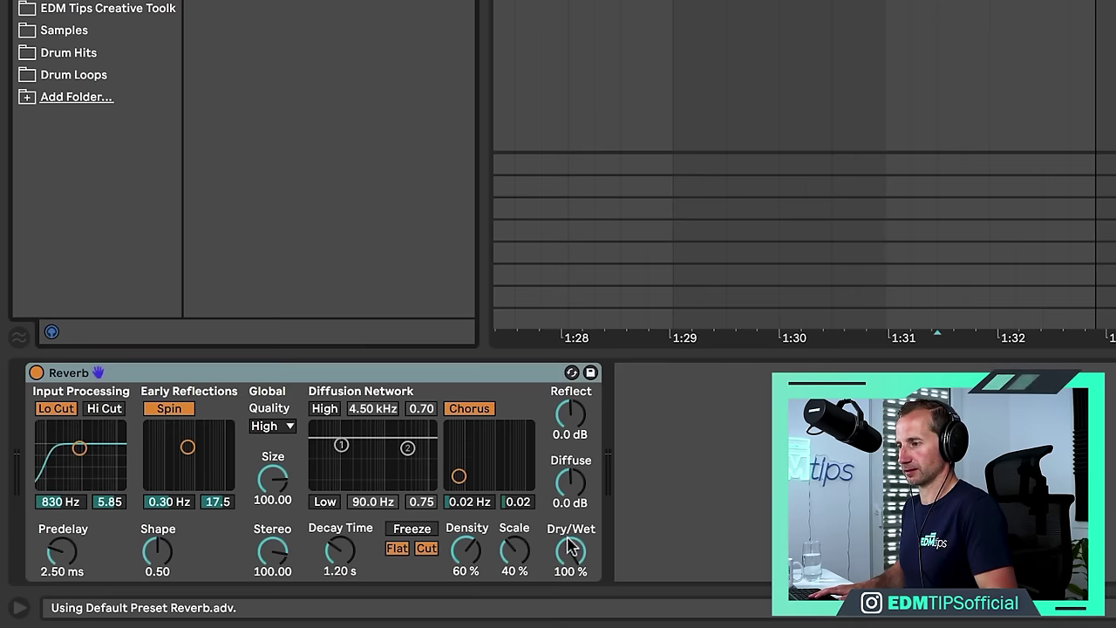
Set the reverb's Dry/Wet to 52% and Decay Time to 2.76 s, and lower the snare track to -11.7 dB
{"action": "left_click_drag", "start_coordinate": [571, 547], "coordinate": [571, 571]}
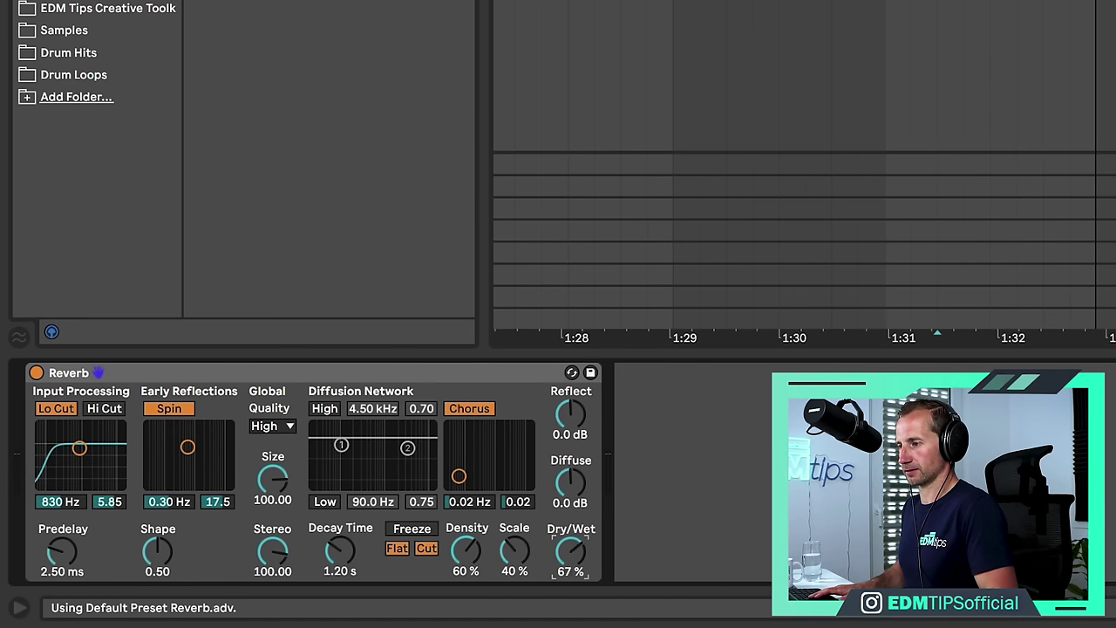
{"action": "left_click_drag", "start_coordinate": [340, 551], "coordinate": [340, 523]}
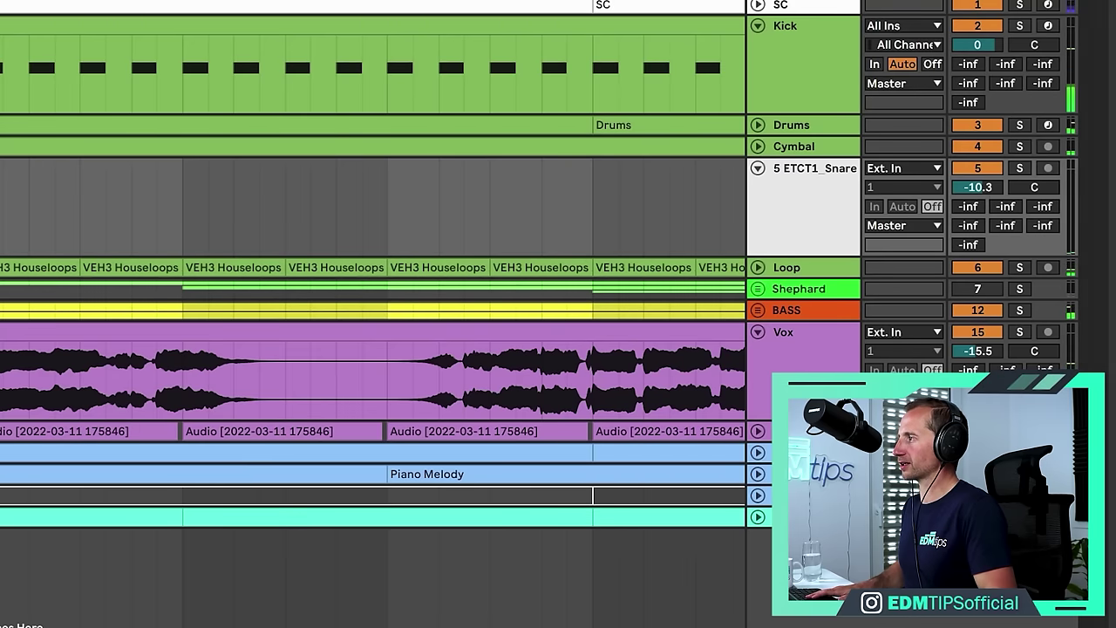
{"action": "left_click_drag", "start_coordinate": [977, 188], "coordinate": [978, 197]}
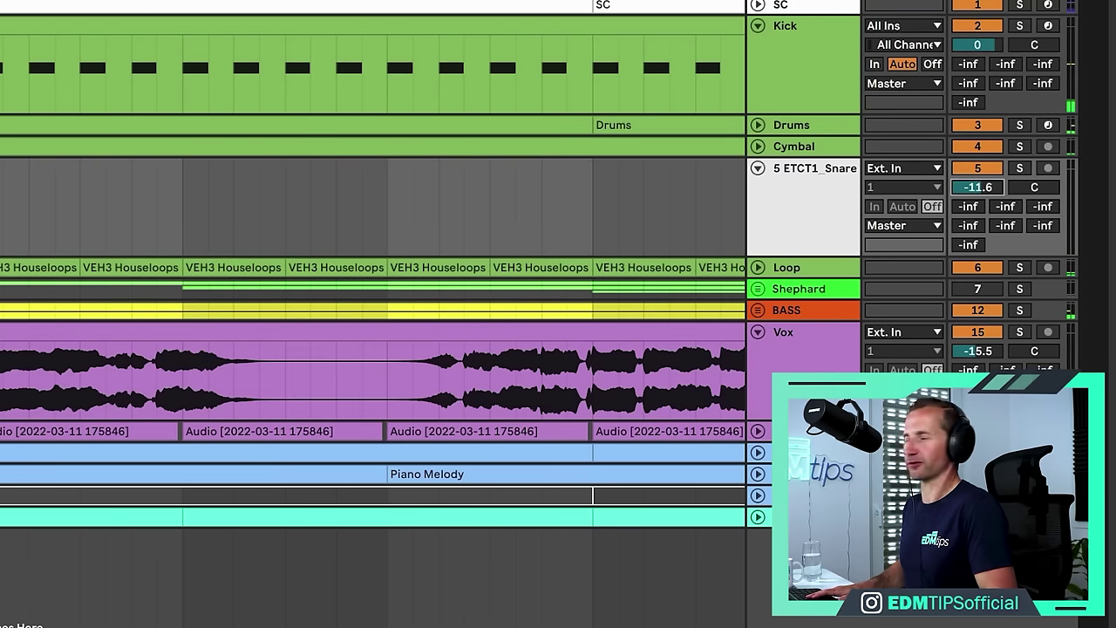
Insert an audio track below the snare track, copy the snare clip onto it and reverse the copy
{"action": "left_click", "coordinate": [837, 201]}
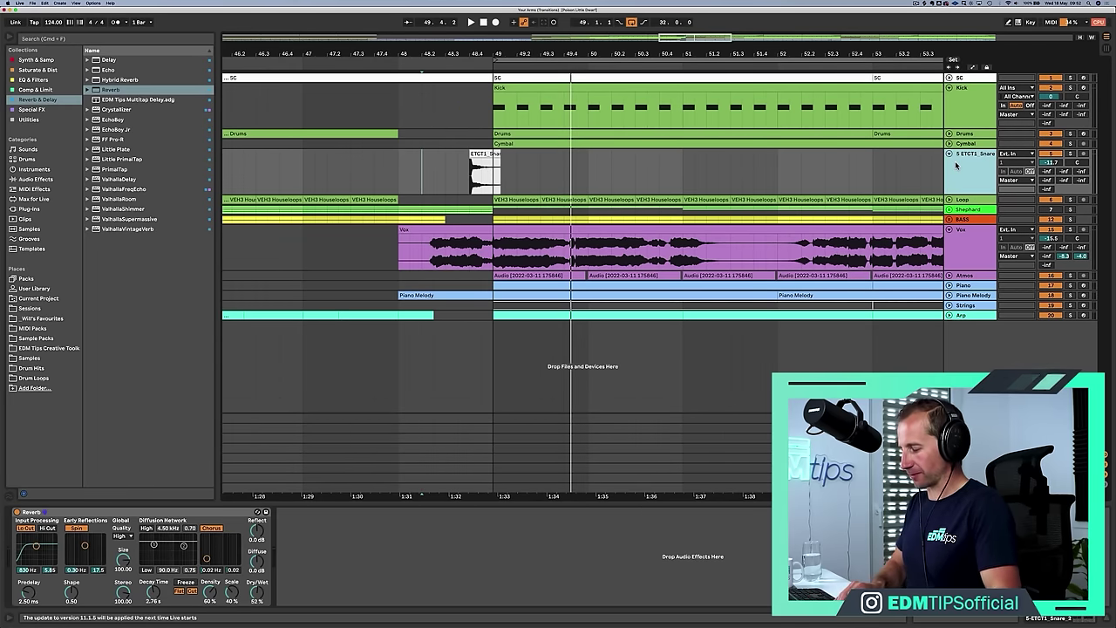
{"action": "key", "text": "super+t"}
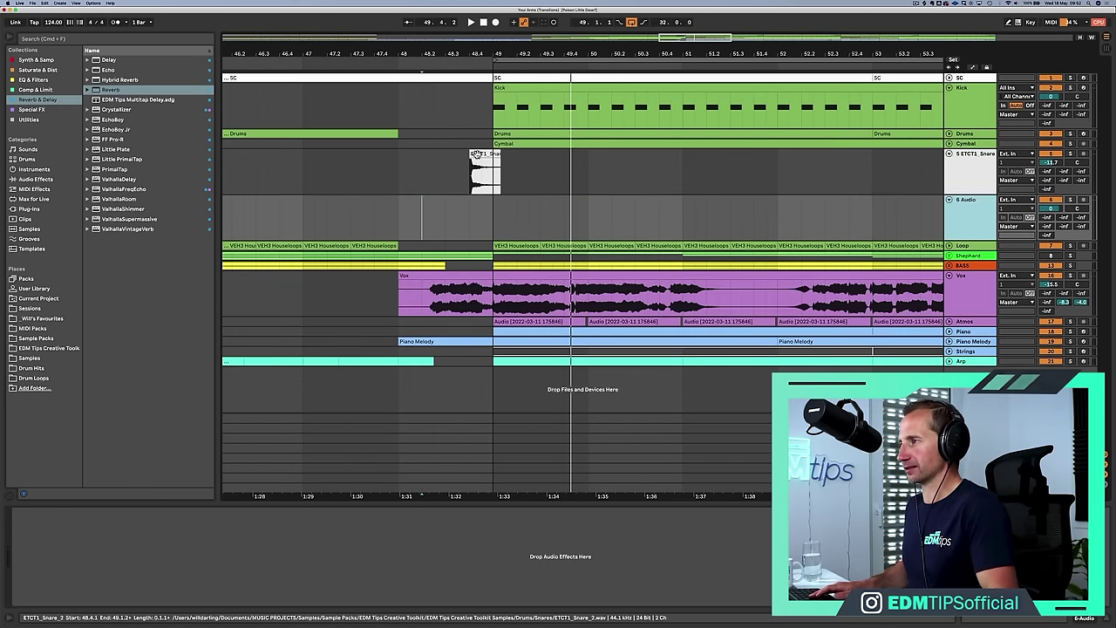
{"action": "left_click", "coordinate": [476, 153]}
{"action": "left_click_drag", "start_coordinate": [476, 154], "coordinate": [478, 209]}
{"action": "key", "text": "r"}
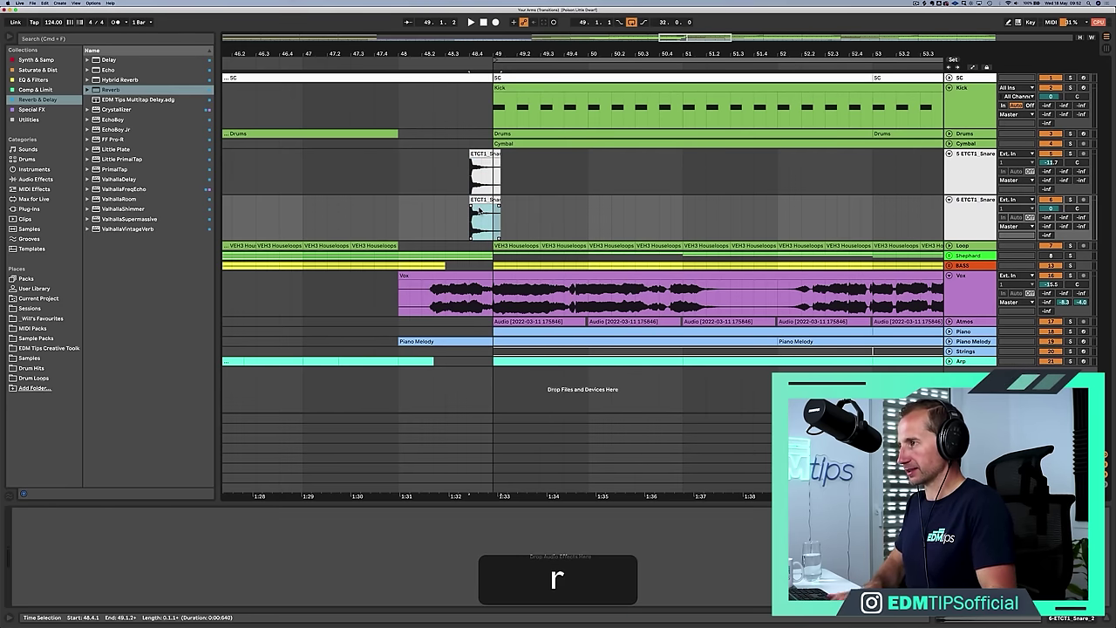
Move the reversed snare clip directly before the original snare and trim its end to 48.4.1
{"action": "left_click_drag", "start_coordinate": [484, 199], "coordinate": [449, 197]}
{"action": "left_click_drag", "start_coordinate": [450, 54], "coordinate": [450, 83]}
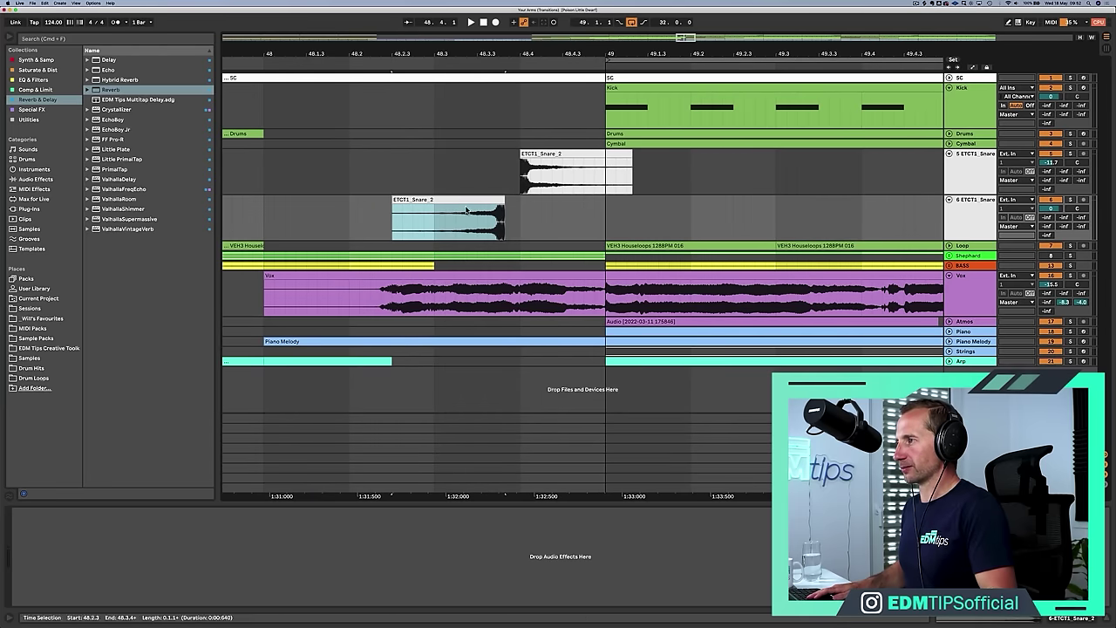
{"action": "left_click_drag", "start_coordinate": [489, 204], "coordinate": [493, 200]}
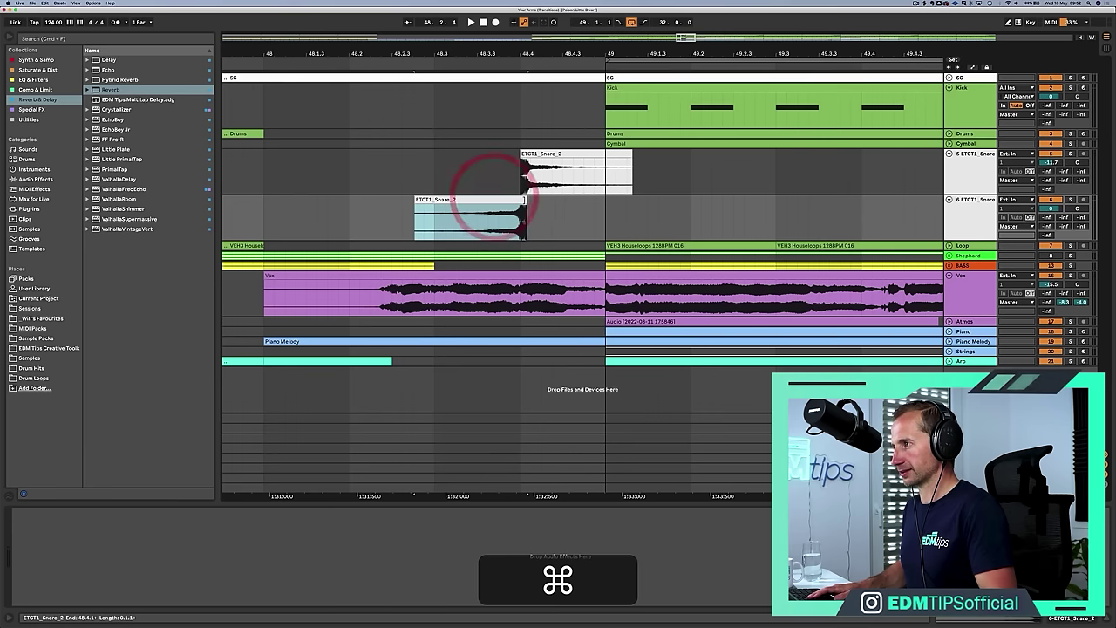
{"action": "left_click", "coordinate": [519, 201]}
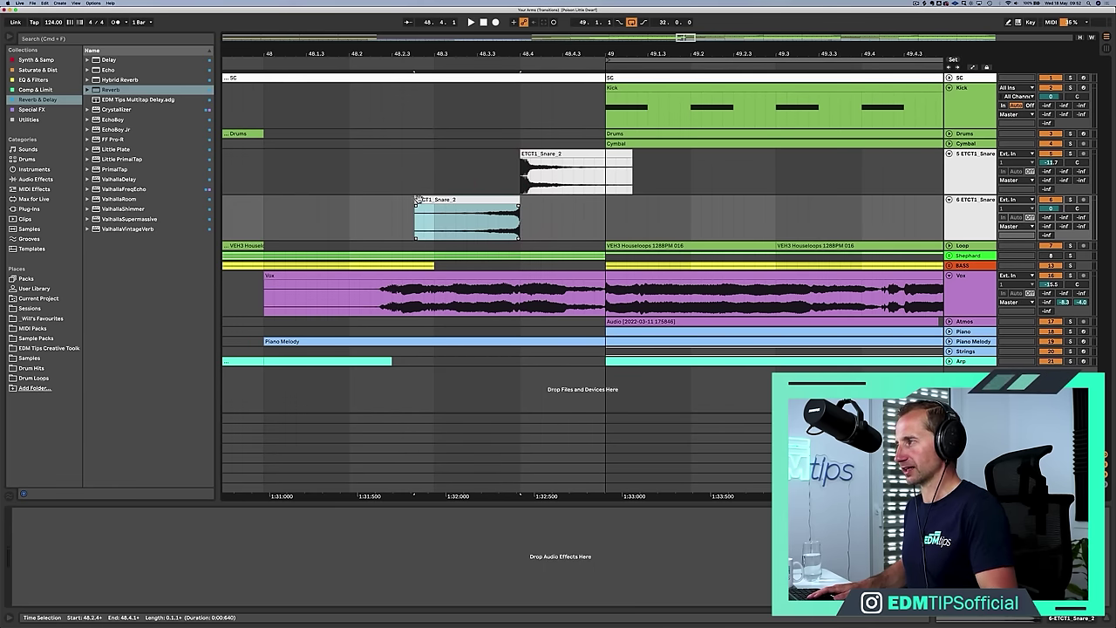
Lower the reversed snare track to -11.2 dB and play both snare tracks soloed from bar 48
{"action": "left_click_drag", "start_coordinate": [1053, 206], "coordinate": [1053, 211]}
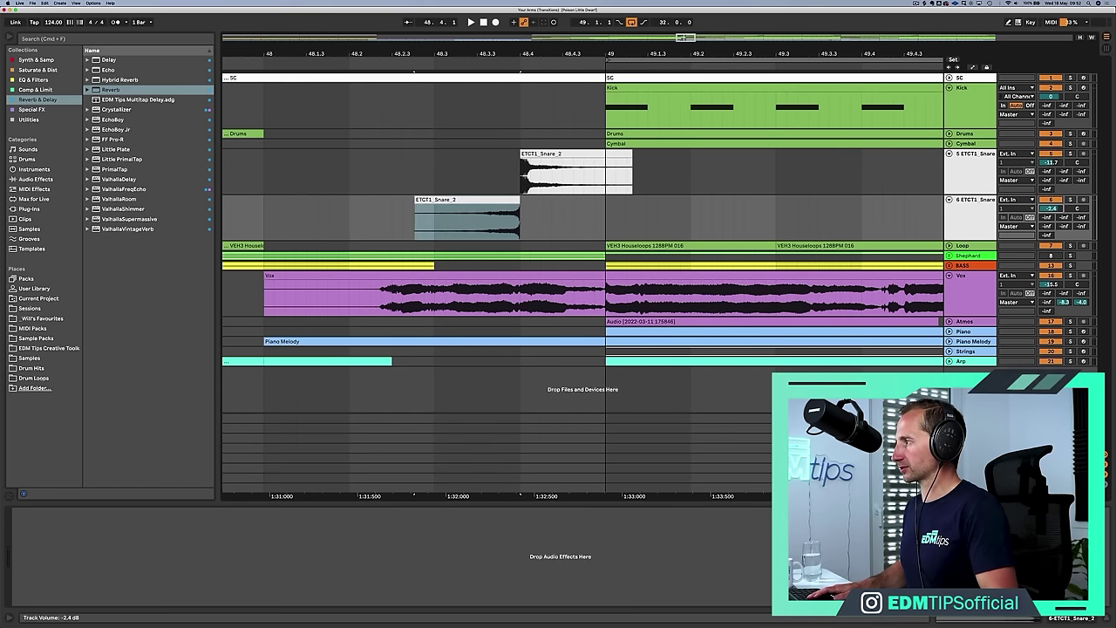
{"action": "left_click", "coordinate": [262, 214]}
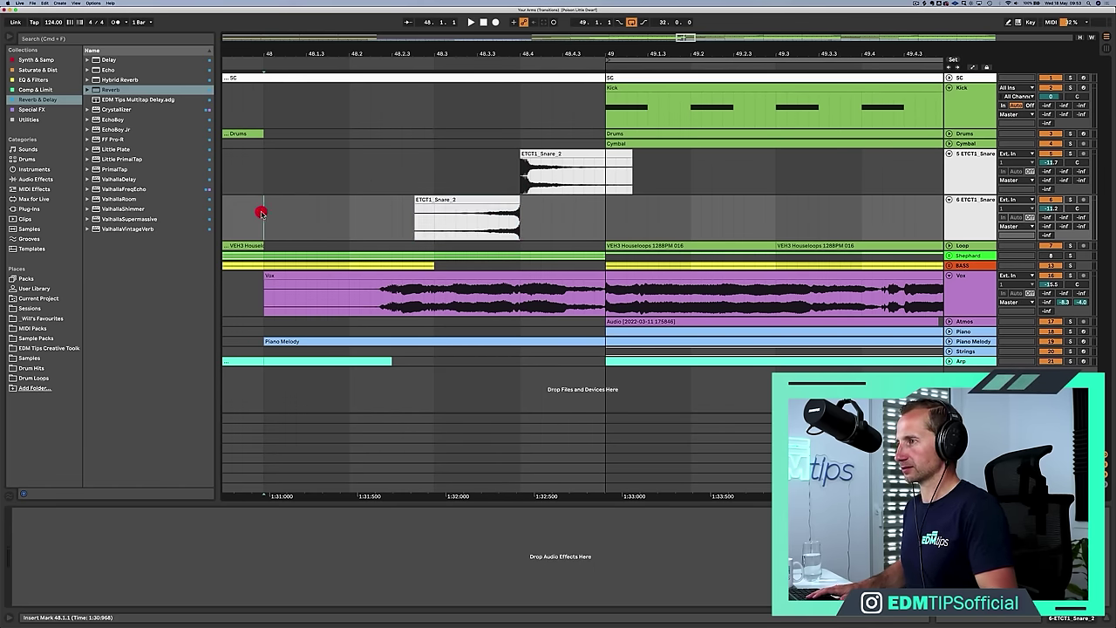
{"action": "left_click", "coordinate": [1025, 149]}
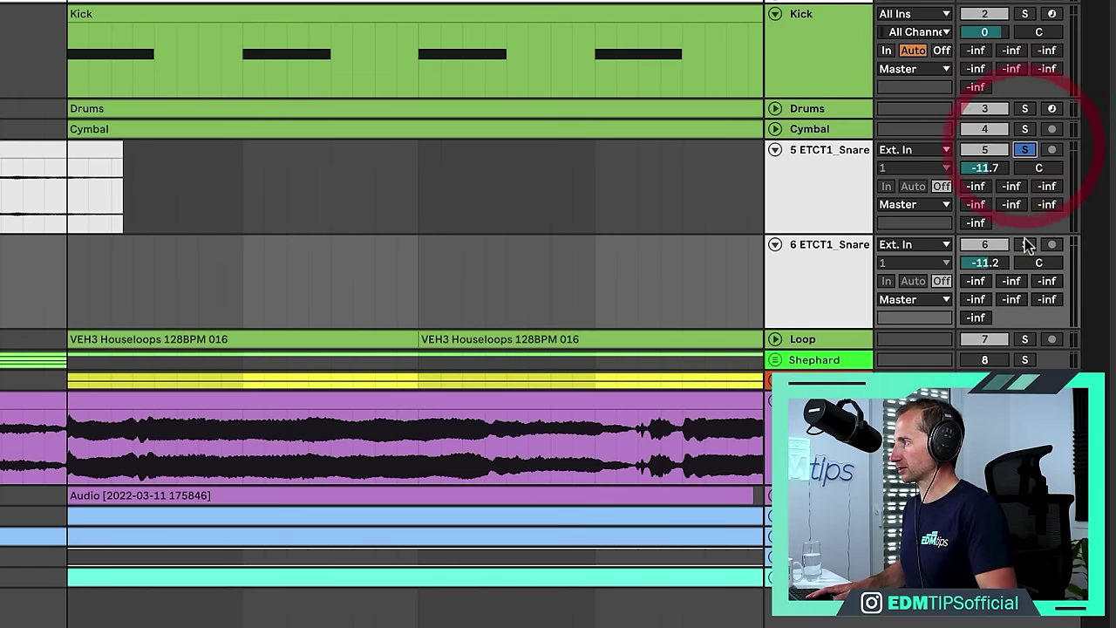
{"action": "left_click", "coordinate": [1025, 244]}
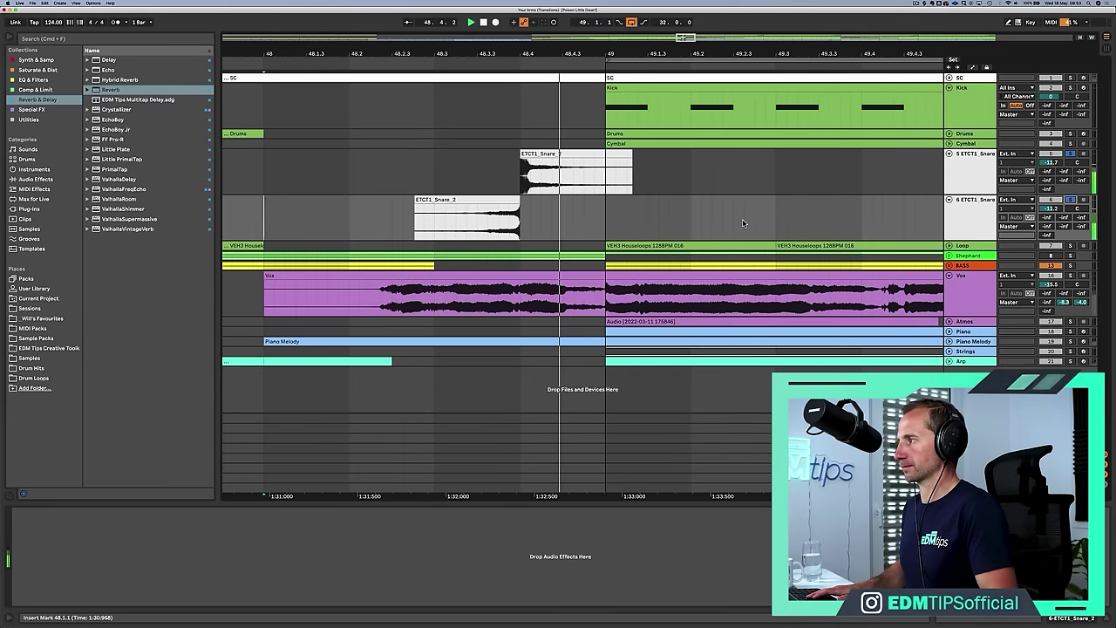
{"action": "key", "text": "space"}
{"action": "key", "text": "space"}
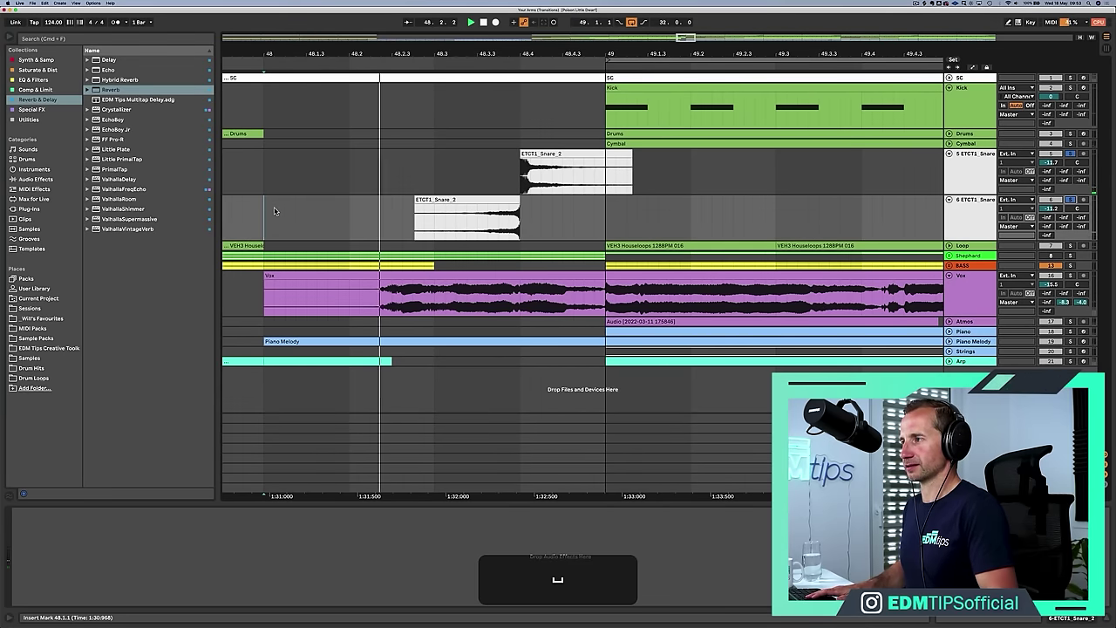
{"action": "key", "text": "space"}
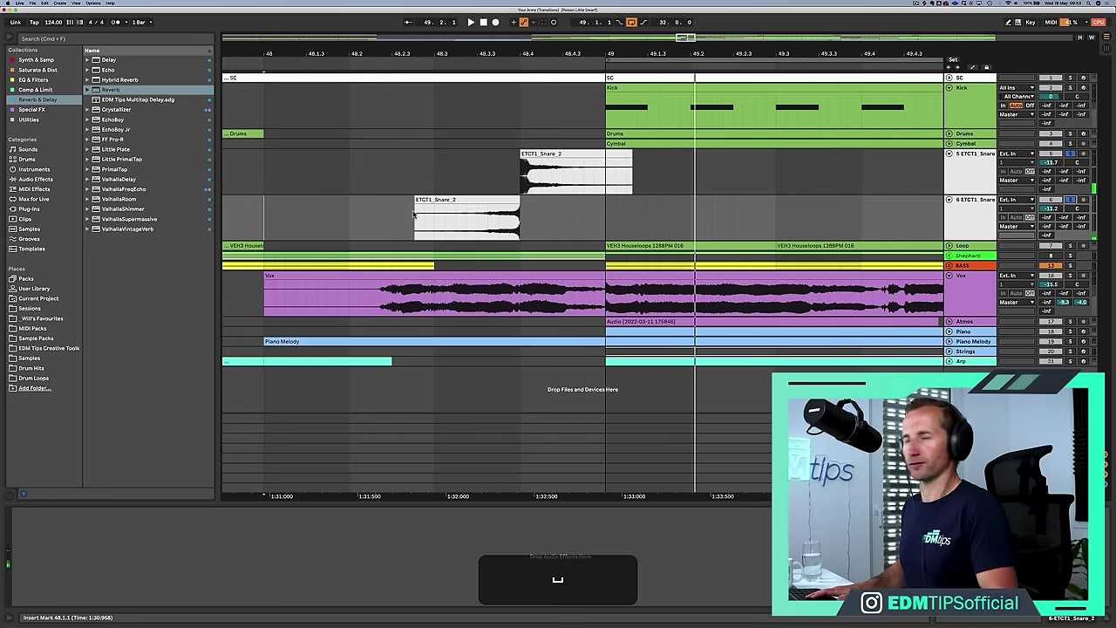
Load Ozone Imager 2 from the Utilities collection onto the reversed snare track
{"action": "left_click", "coordinate": [981, 229]}
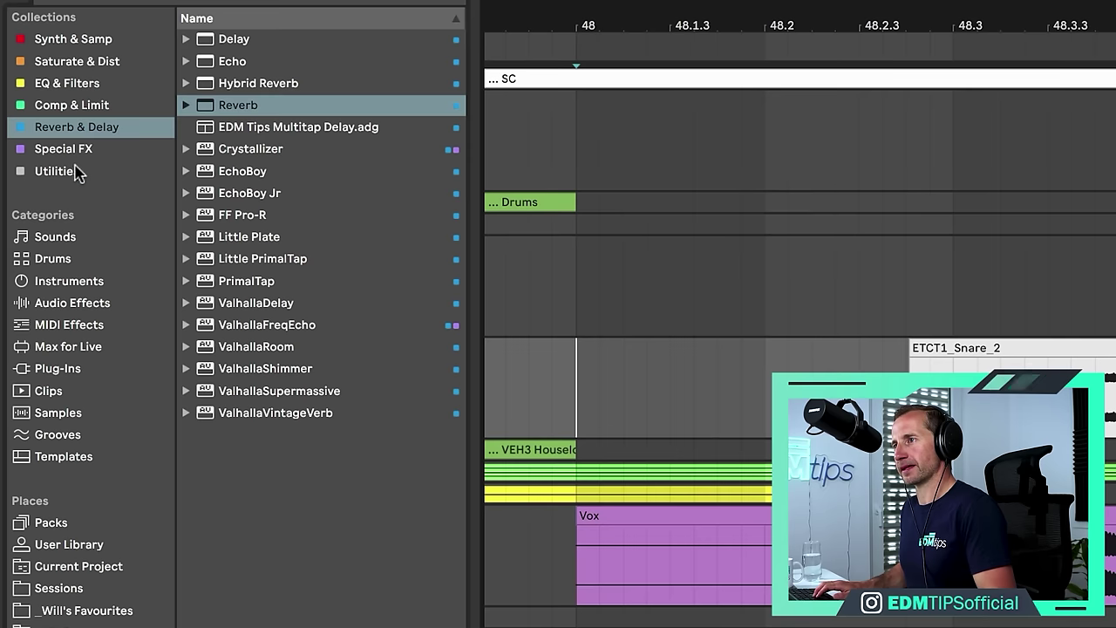
{"action": "left_click", "coordinate": [35, 118]}
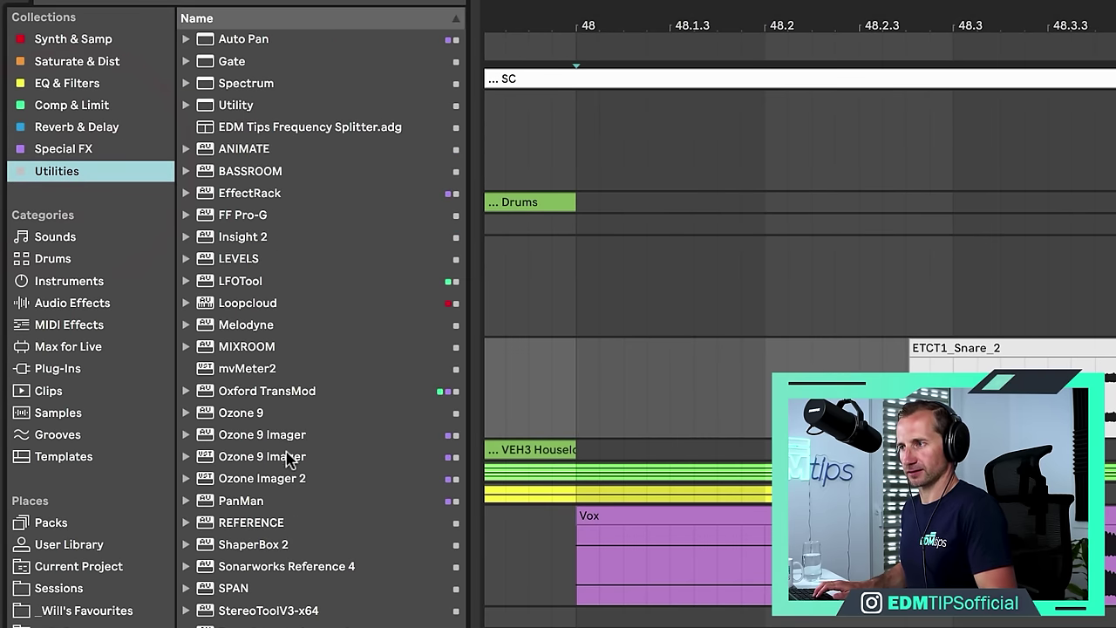
{"action": "left_click", "coordinate": [275, 484]}
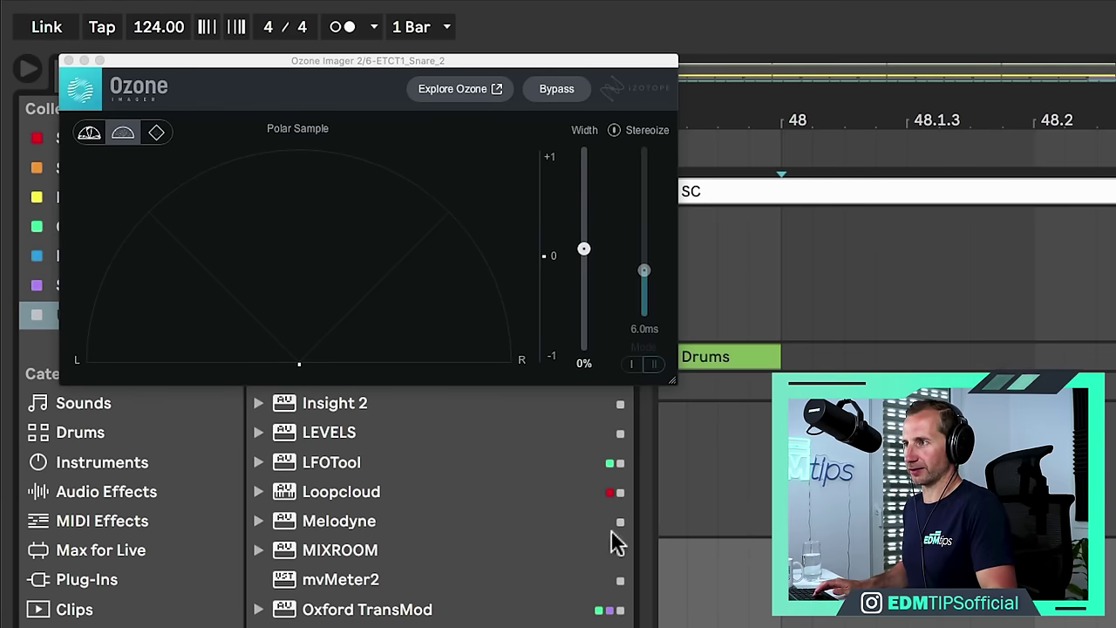
Enable Stereoize in Ozone Imager at about 17 ms and raise the Width almost to its maximum
{"action": "left_click", "coordinate": [635, 150]}
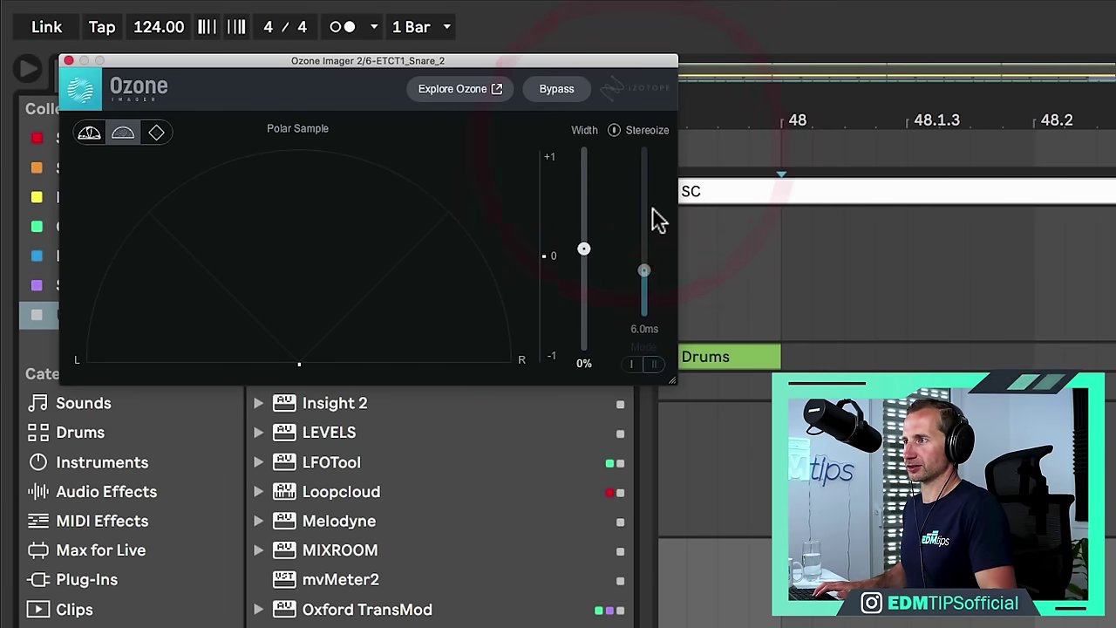
{"action": "left_click", "coordinate": [650, 219]}
{"action": "left_click_drag", "start_coordinate": [643, 268], "coordinate": [642, 195]}
{"action": "left_click", "coordinate": [617, 131]}
{"action": "left_click_drag", "start_coordinate": [646, 268], "coordinate": [648, 173]}
{"action": "left_click_drag", "start_coordinate": [583, 249], "coordinate": [588, 160]}
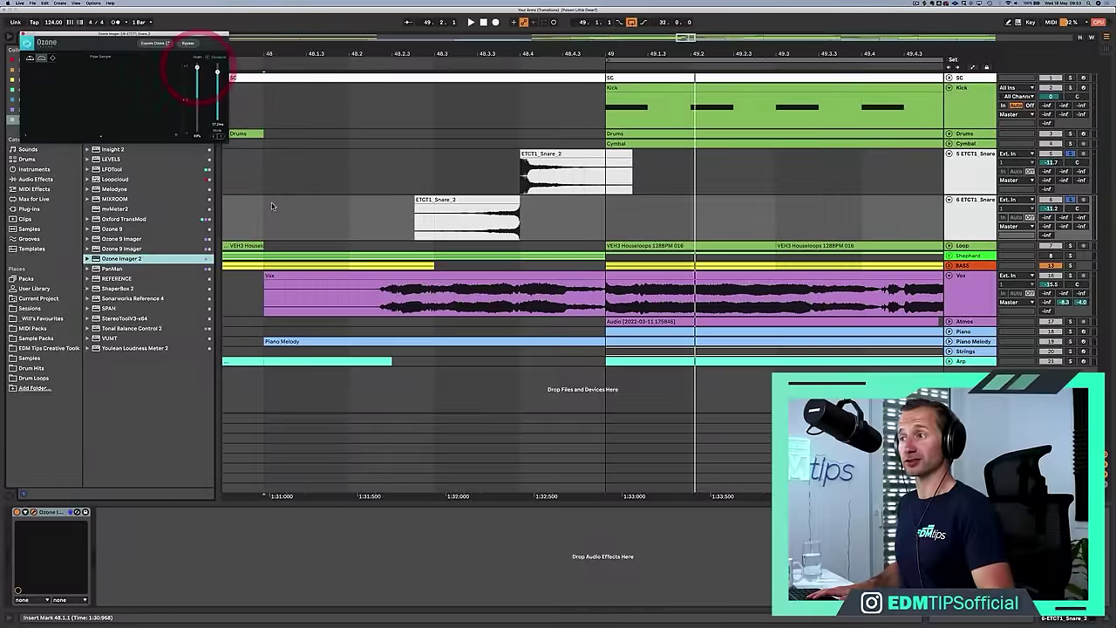
Unsolo both snare tracks, play the full mix from bar 48 into the drop, and close the imager window
{"action": "left_click", "coordinate": [777, 582]}
{"action": "key", "text": "space"}
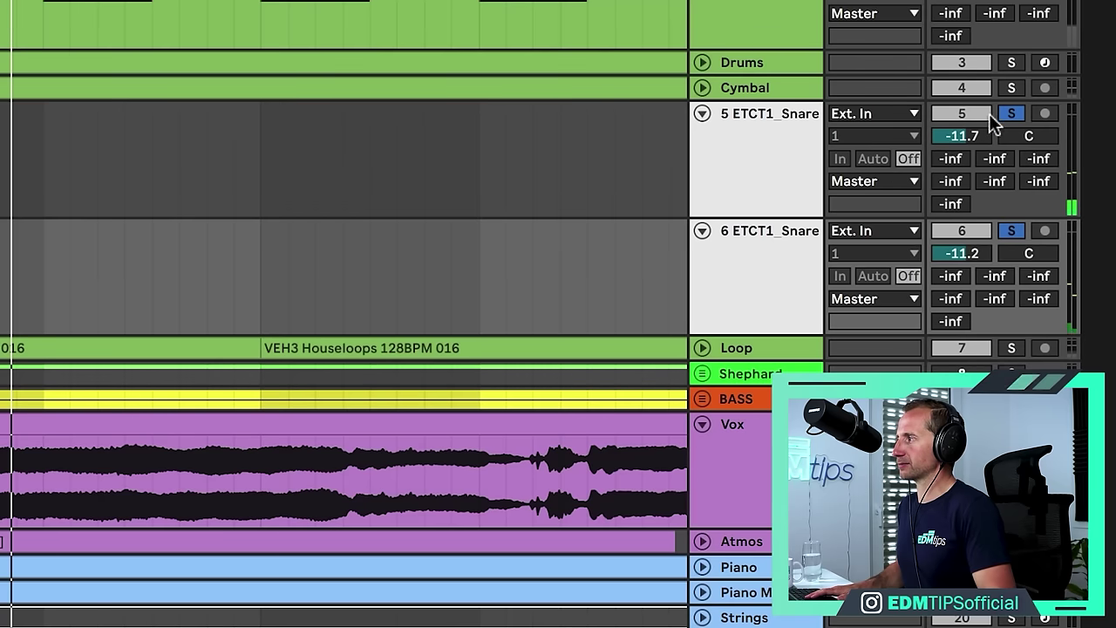
{"action": "left_click", "coordinate": [989, 113]}
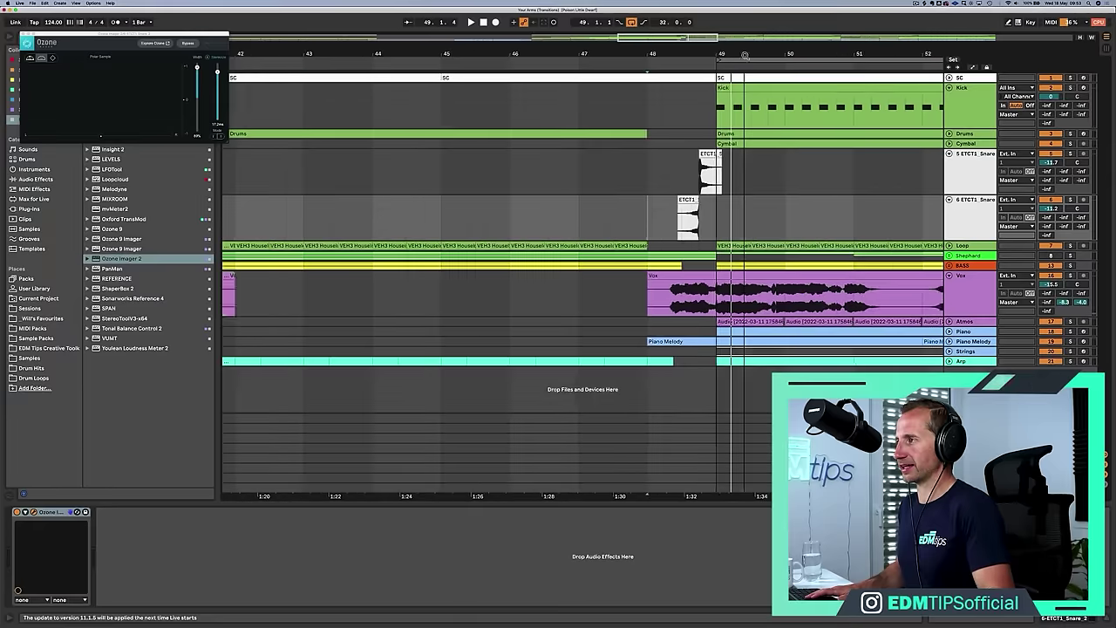
{"action": "left_click_drag", "start_coordinate": [746, 56], "coordinate": [746, 58]}
{"action": "left_click", "coordinate": [481, 55]}
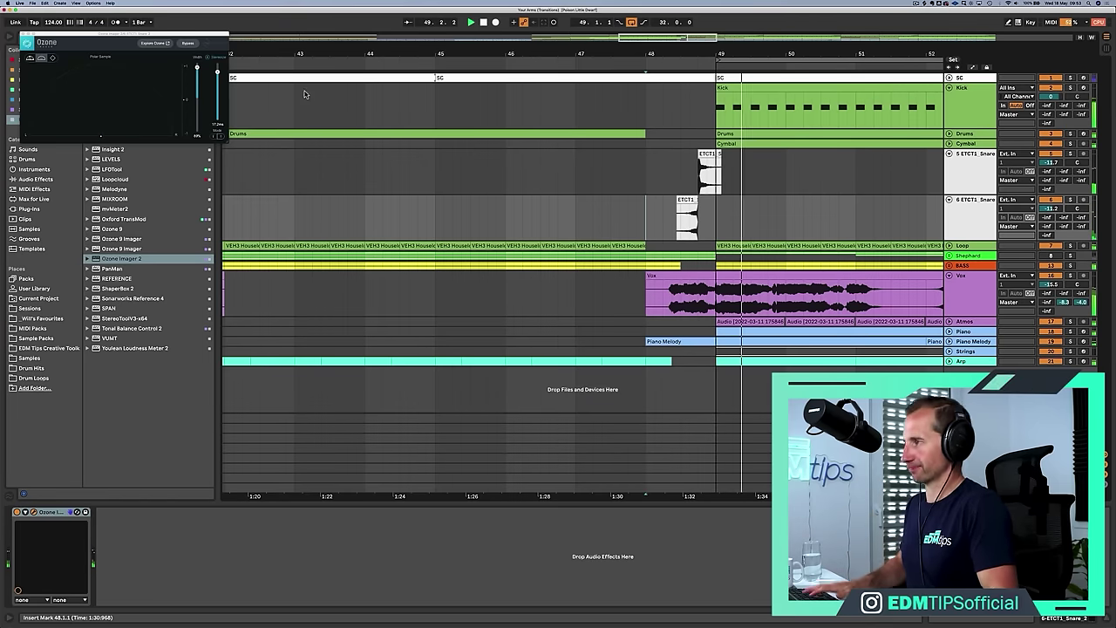
{"action": "key", "text": "space"}
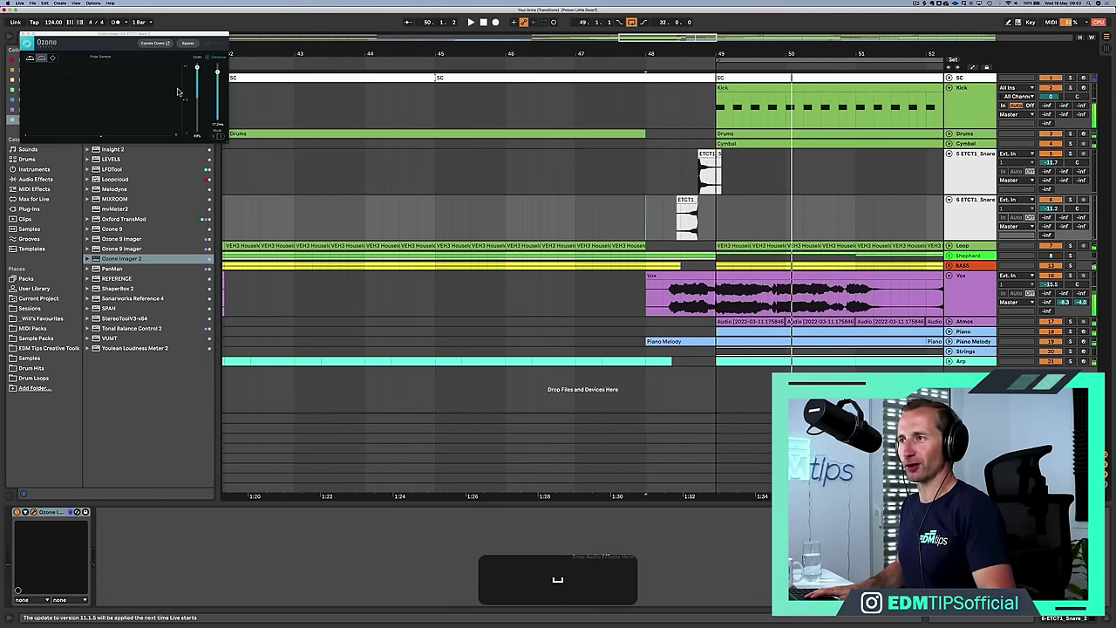
{"action": "left_click", "coordinate": [22, 35]}
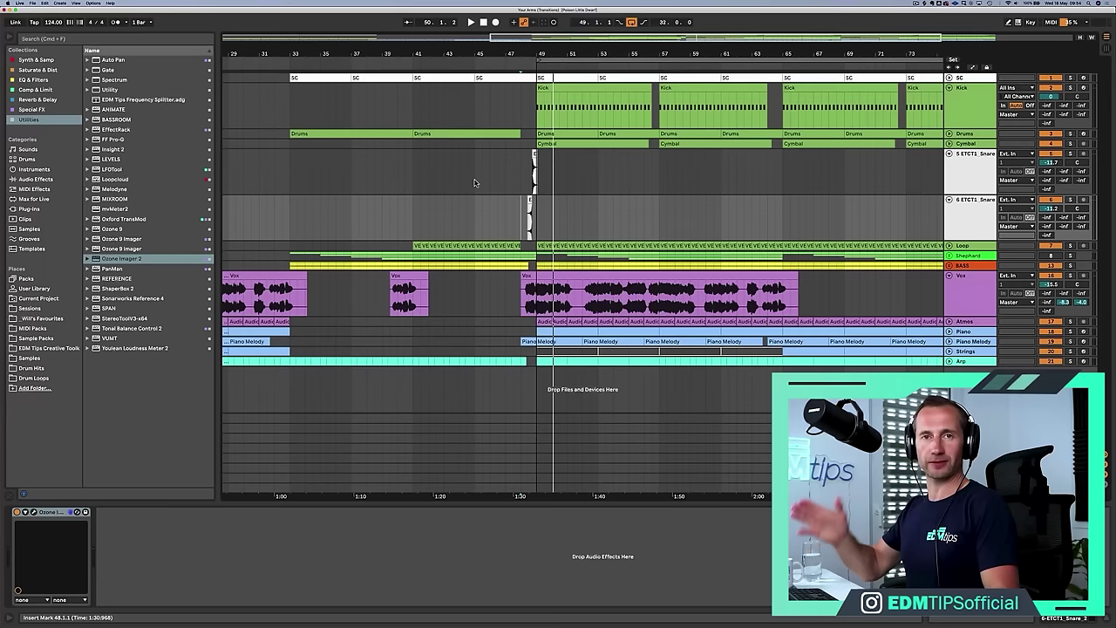
Unfold the Shephard group and play it soloed from bar 33
{"action": "left_click", "coordinate": [474, 183]}
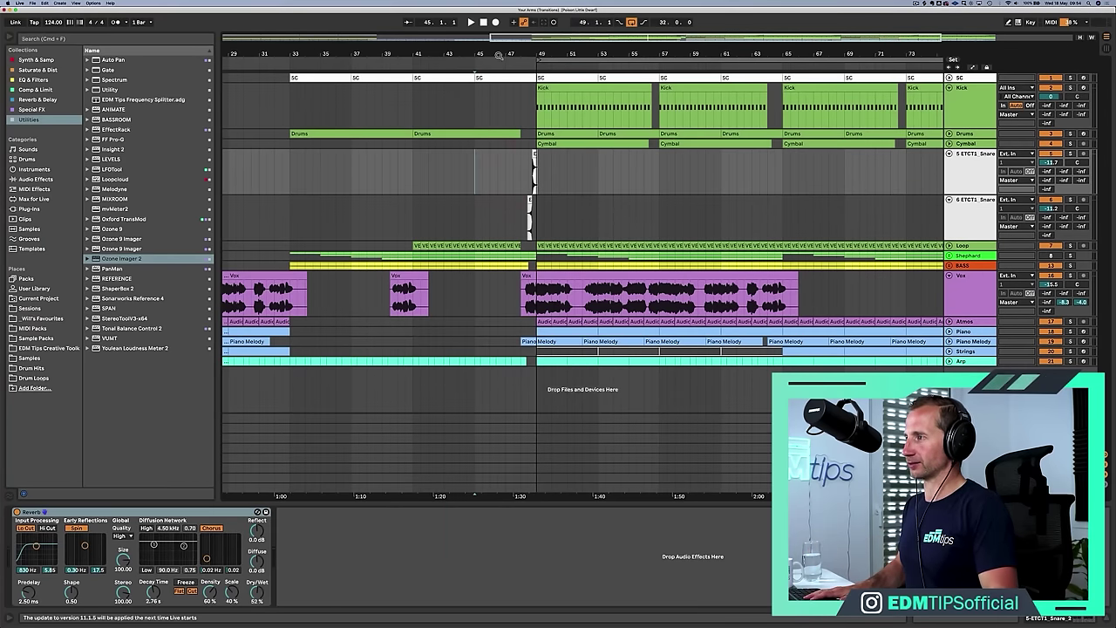
{"action": "left_click_drag", "start_coordinate": [498, 55], "coordinate": [830, 188]}
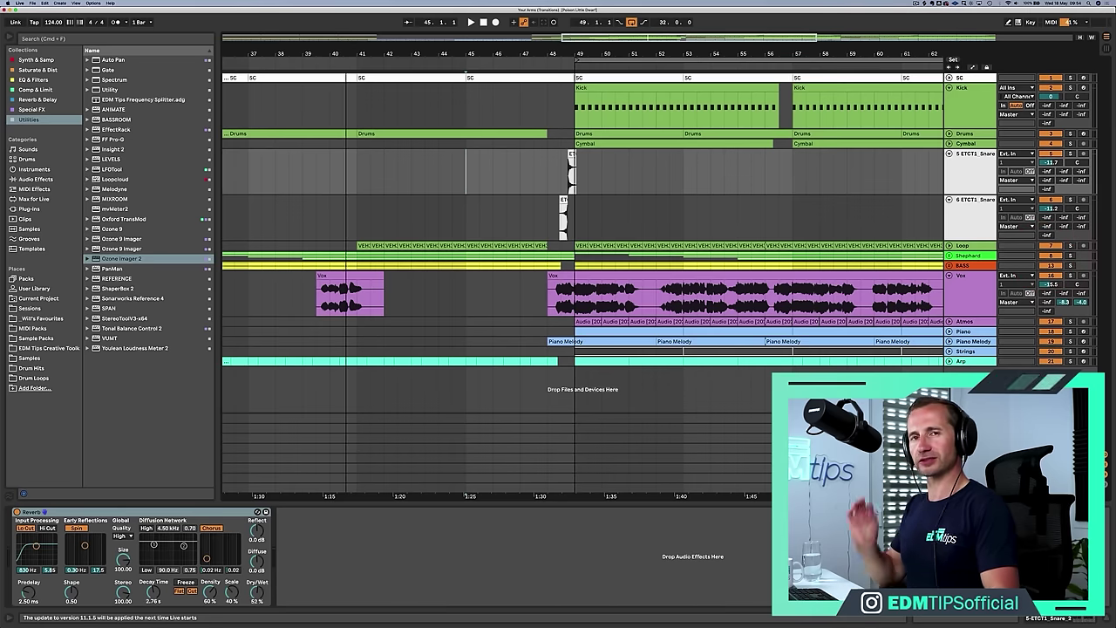
{"action": "scroll", "coordinate": [395, 209], "scroll_direction": "down", "scroll_amount": 6}
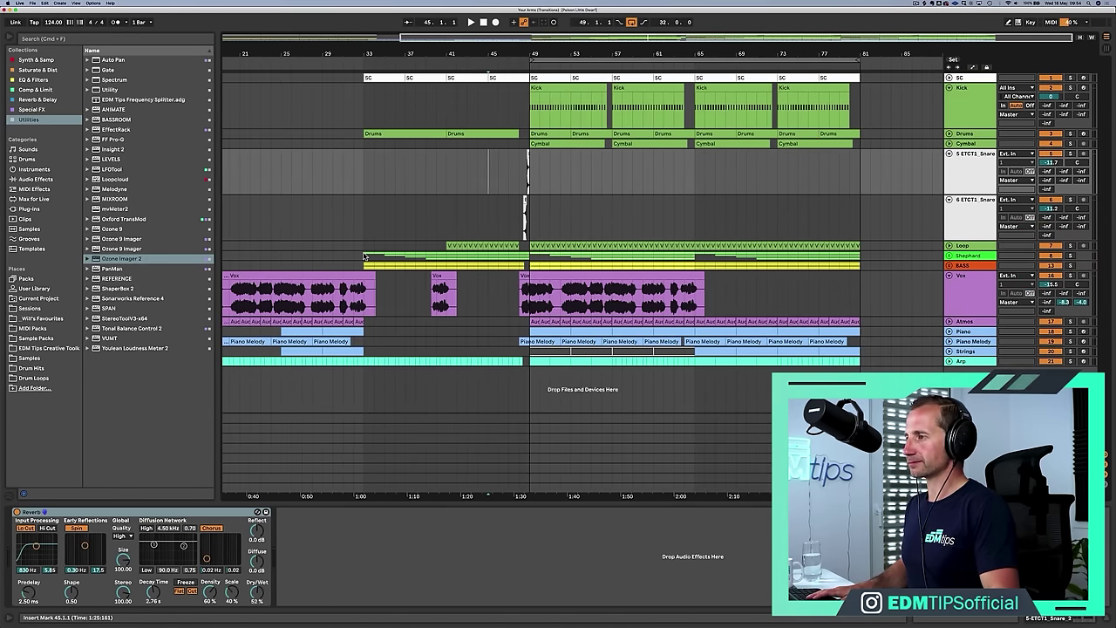
{"action": "left_click", "coordinate": [364, 255]}
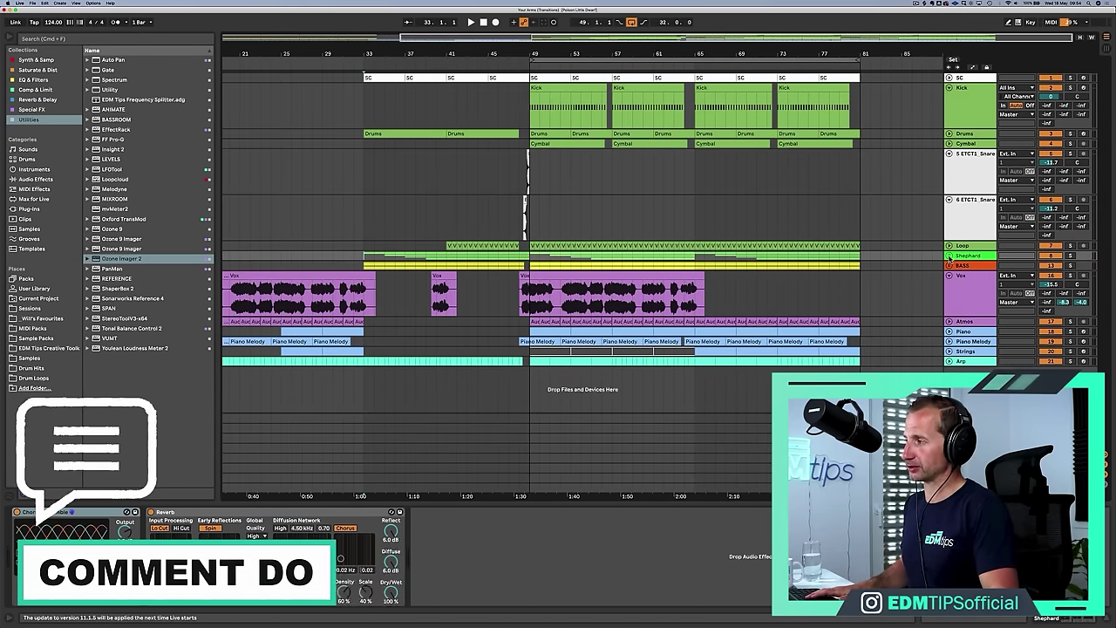
{"action": "left_click", "coordinate": [950, 255]}
{"action": "left_click", "coordinate": [975, 259]}
{"action": "left_click", "coordinate": [1049, 283]}
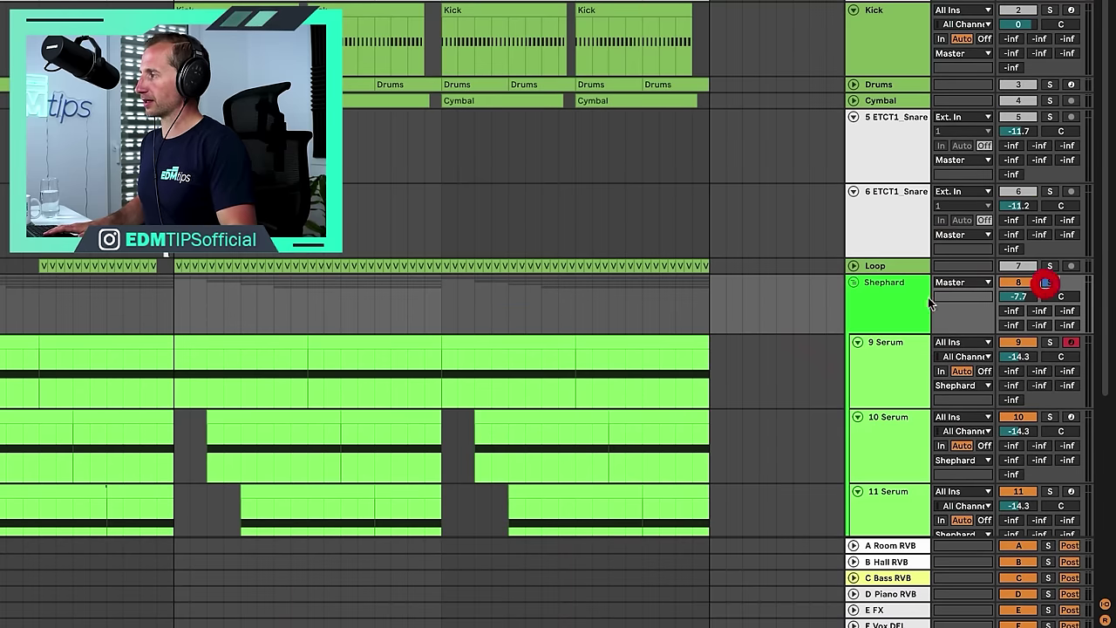
{"action": "left_click", "coordinate": [877, 299]}
{"action": "key", "text": "space"}
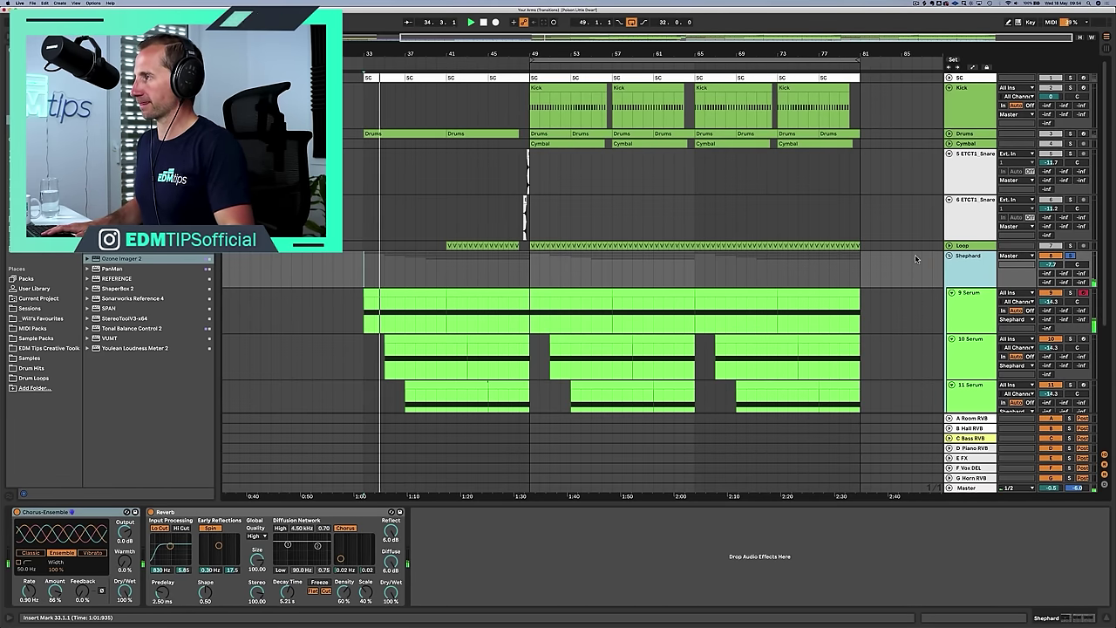
{"action": "scroll", "coordinate": [917, 259], "scroll_direction": "down", "scroll_amount": 3}
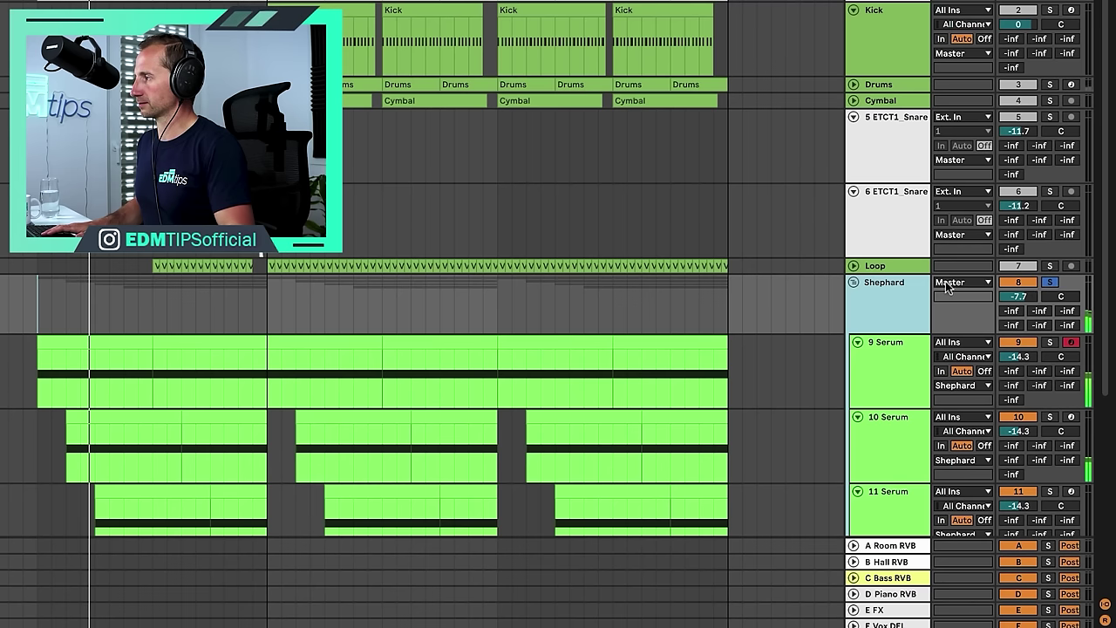
Unsolo the Shephard group during playback and listen to the full mix through the drop at bar 49
{"action": "left_click", "coordinate": [1051, 283]}
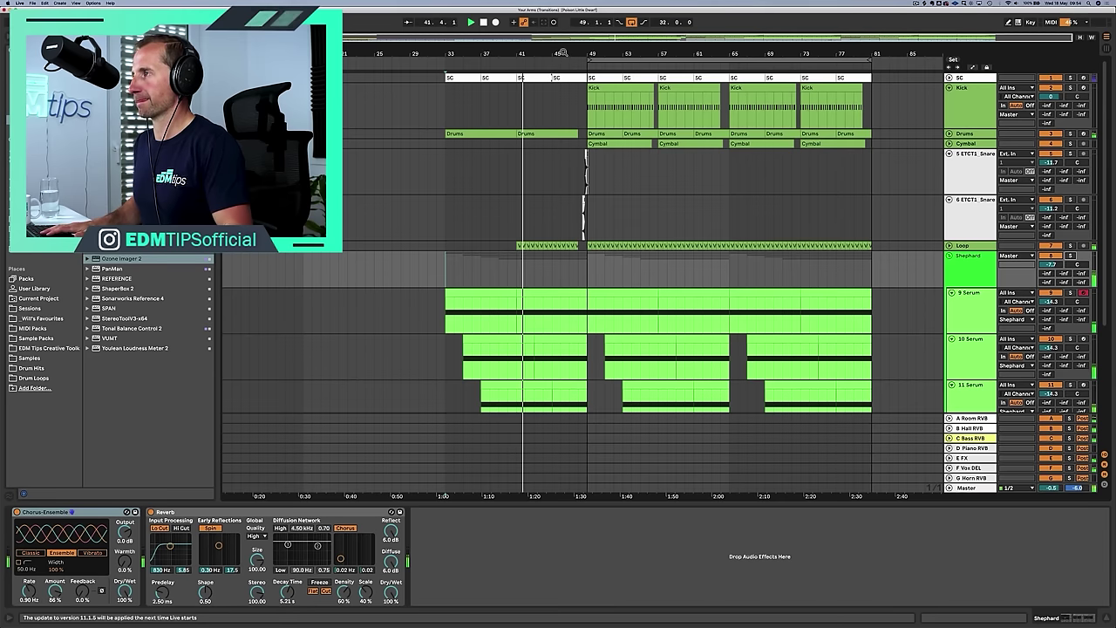
{"action": "left_click_drag", "start_coordinate": [563, 54], "coordinate": [675, 107]}
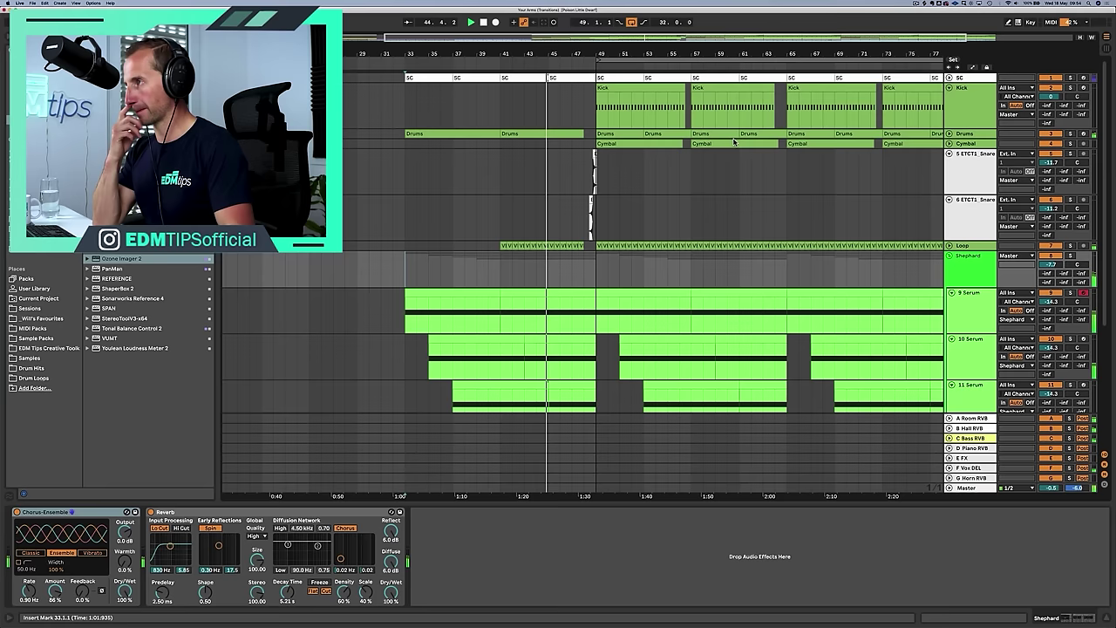
{"action": "left_click_drag", "start_coordinate": [589, 55], "coordinate": [585, 106]}
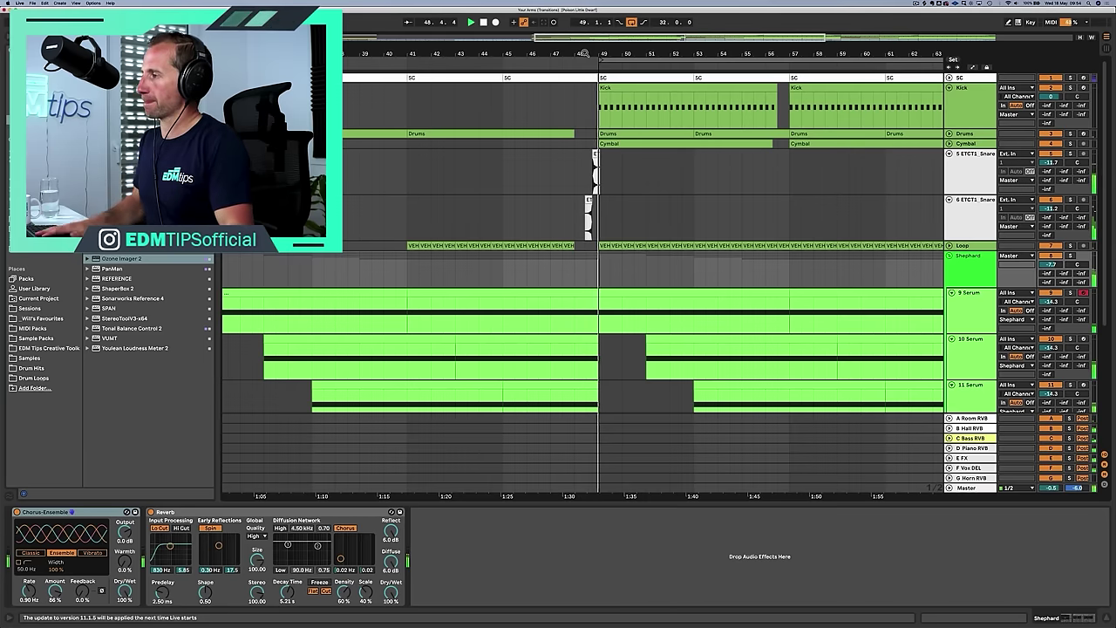
{"action": "key", "text": "space"}
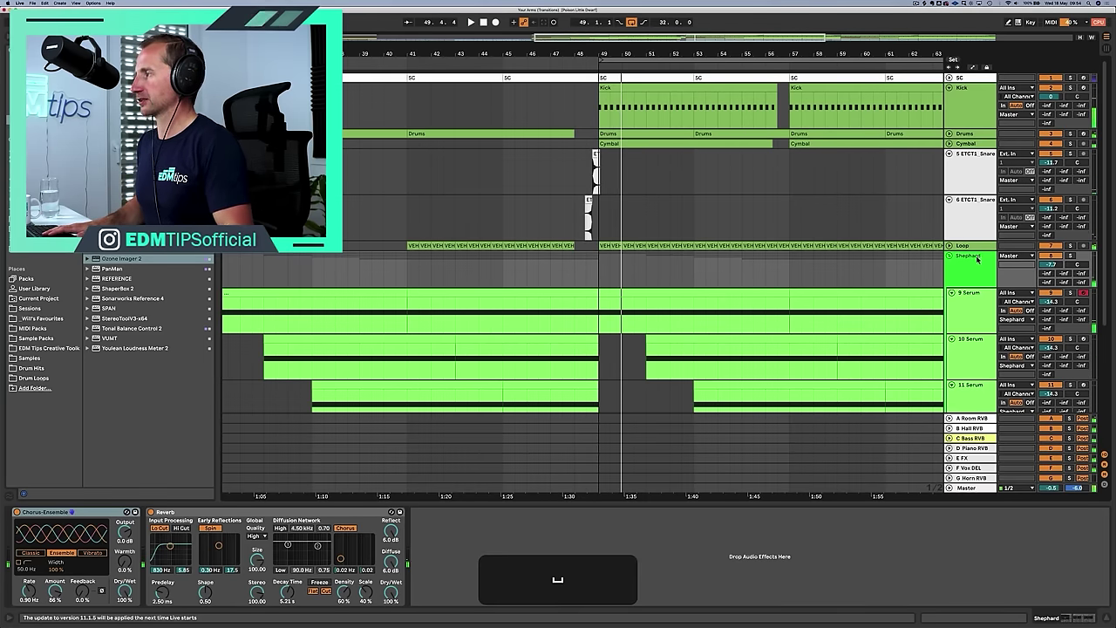
Fold the Shephard group and insert an audio track below the Loop track
{"action": "left_click", "coordinate": [951, 255]}
{"action": "left_click", "coordinate": [962, 246]}
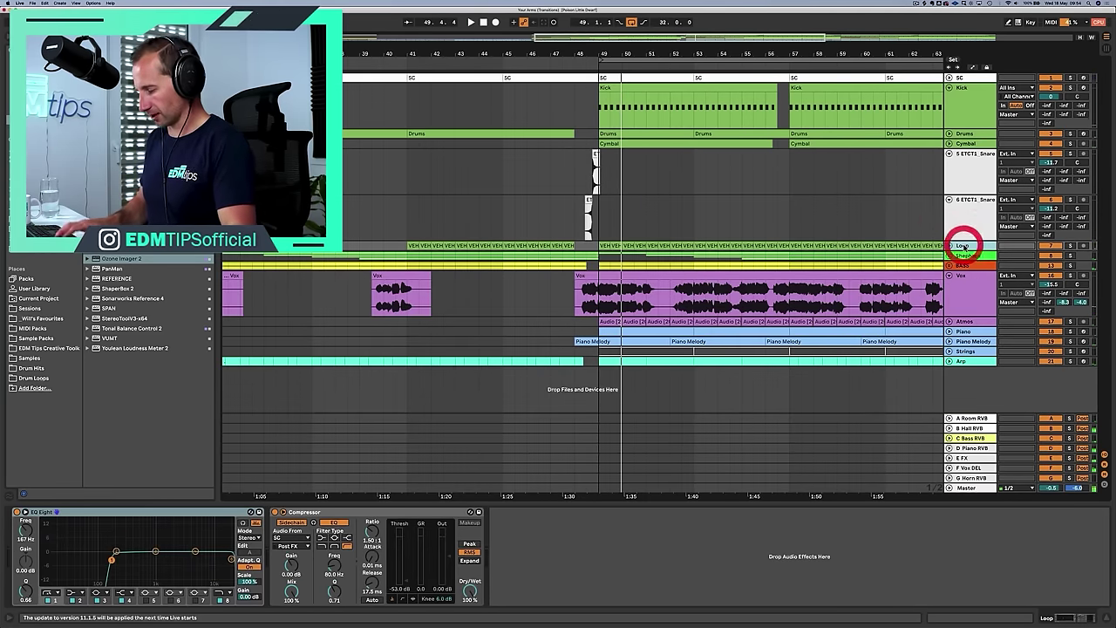
{"action": "left_click", "coordinate": [967, 266]}
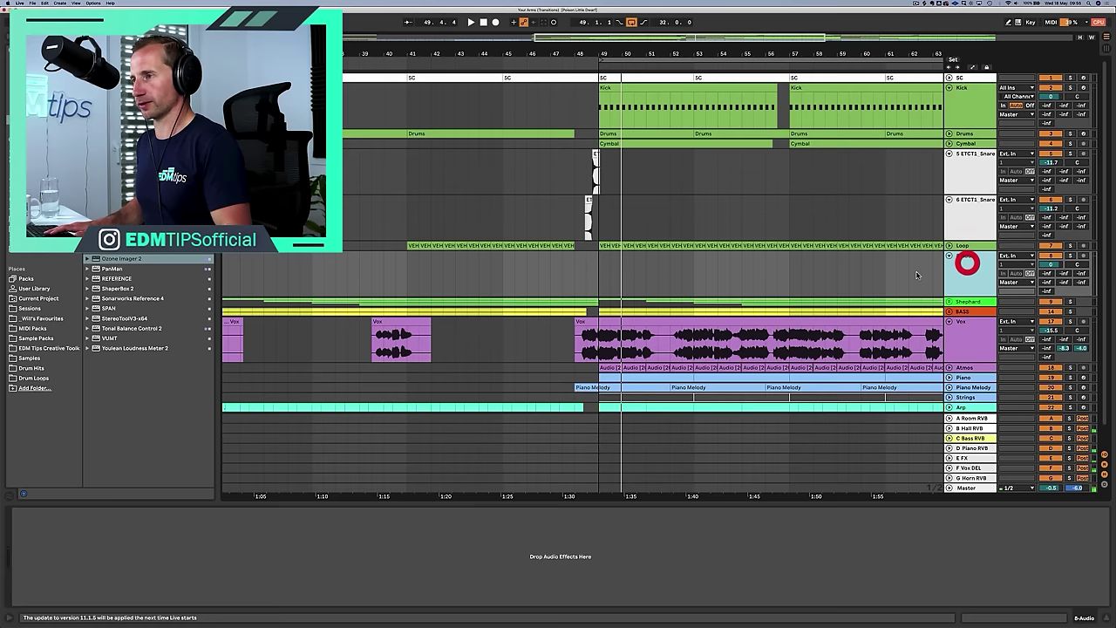
Open the Sweeps Up folder within FX Sweeps in the Samples place
{"action": "left_click", "coordinate": [30, 358]}
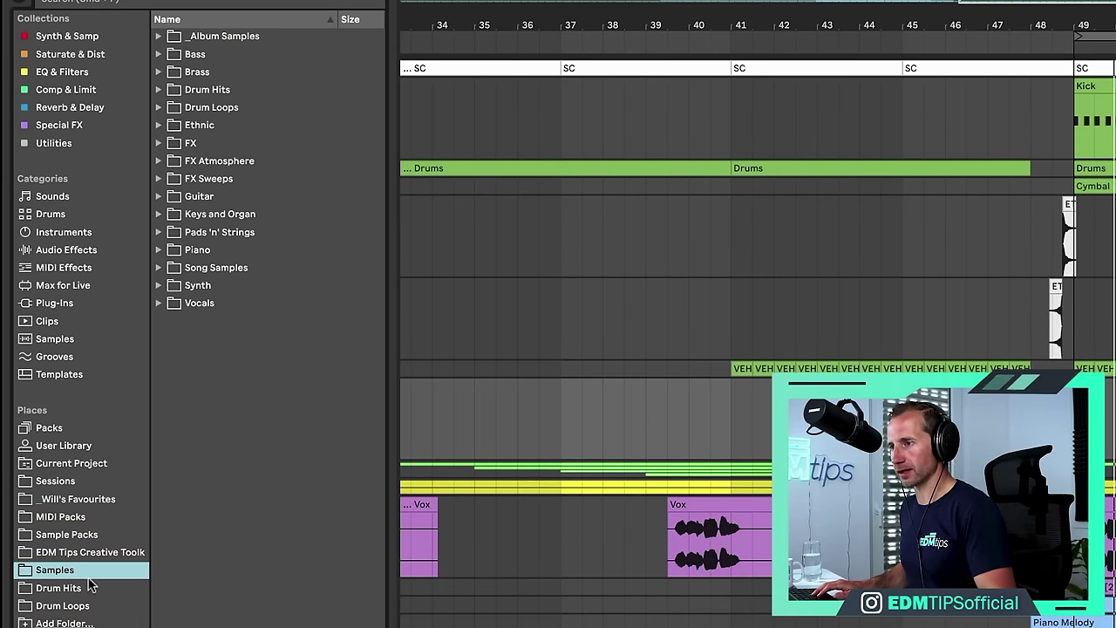
{"action": "left_click", "coordinate": [202, 164]}
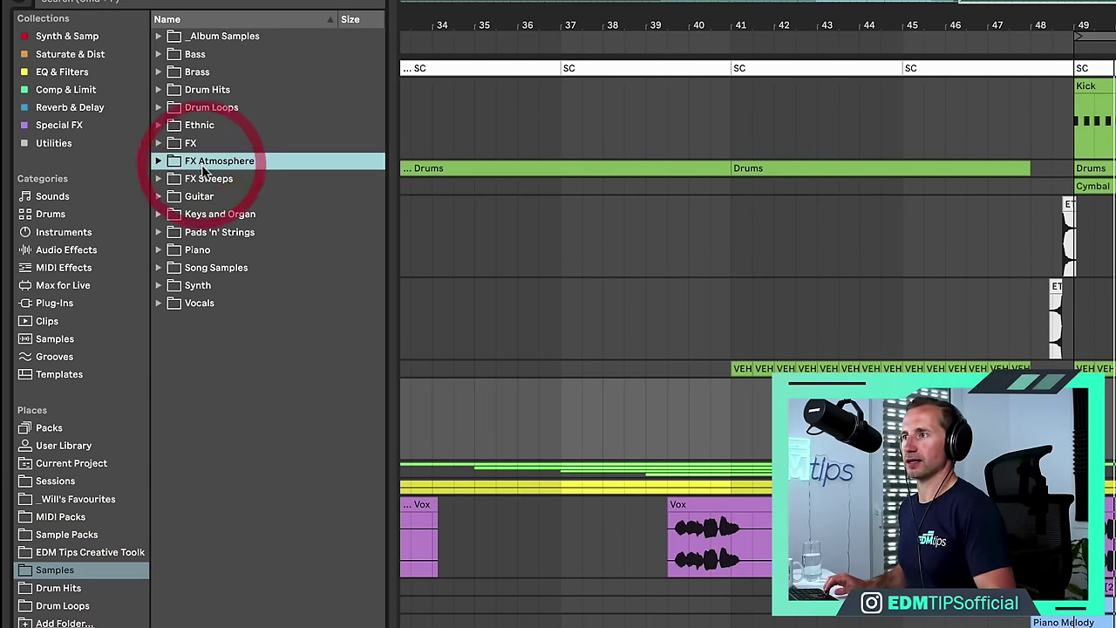
{"action": "key", "text": "Down"}
{"action": "key", "text": "Right"}
{"action": "left_click", "coordinate": [209, 215]}
Audition upward sweeps, including Big_Reverse_12, Big_Reverse_17, Sweep_PL055 and Synth_Riser_004
{"action": "left_click", "coordinate": [253, 427]}
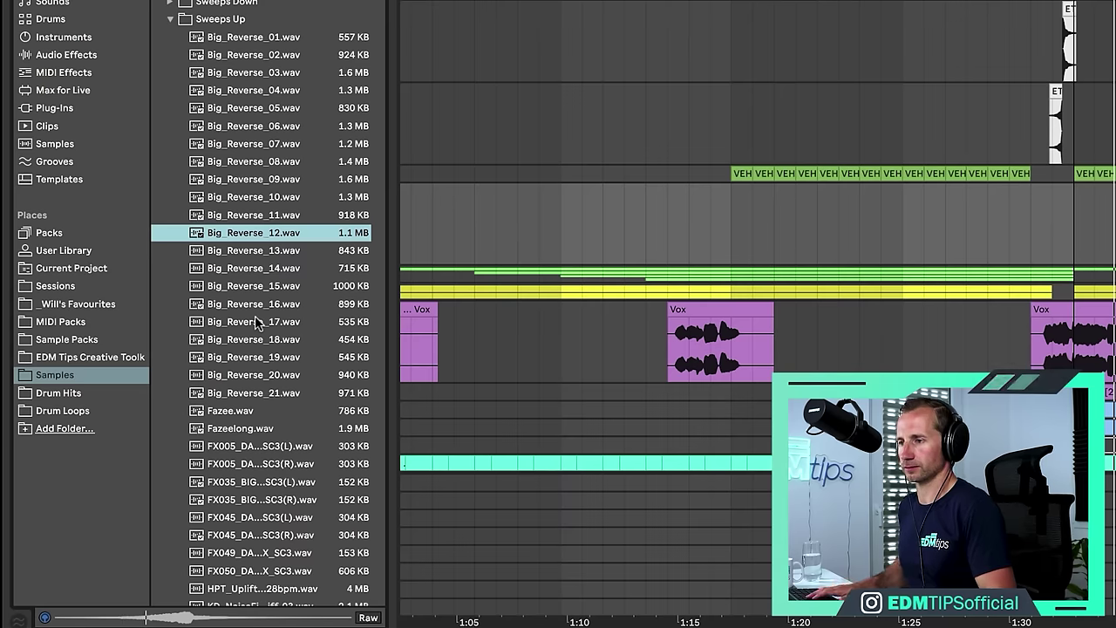
{"action": "left_click", "coordinate": [254, 317]}
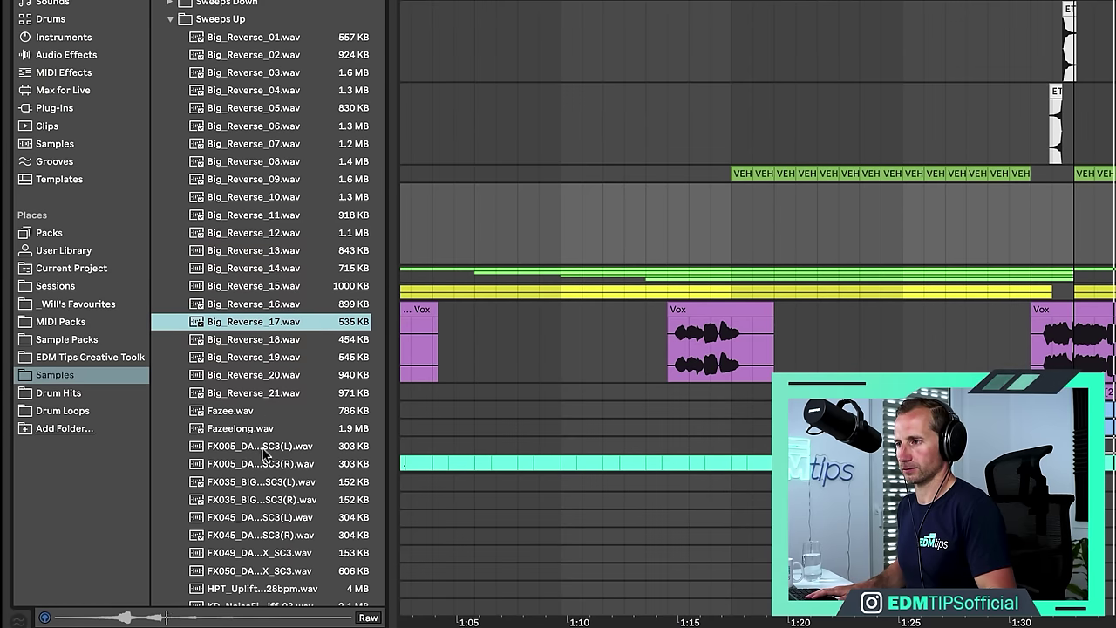
{"action": "left_click", "coordinate": [262, 499]}
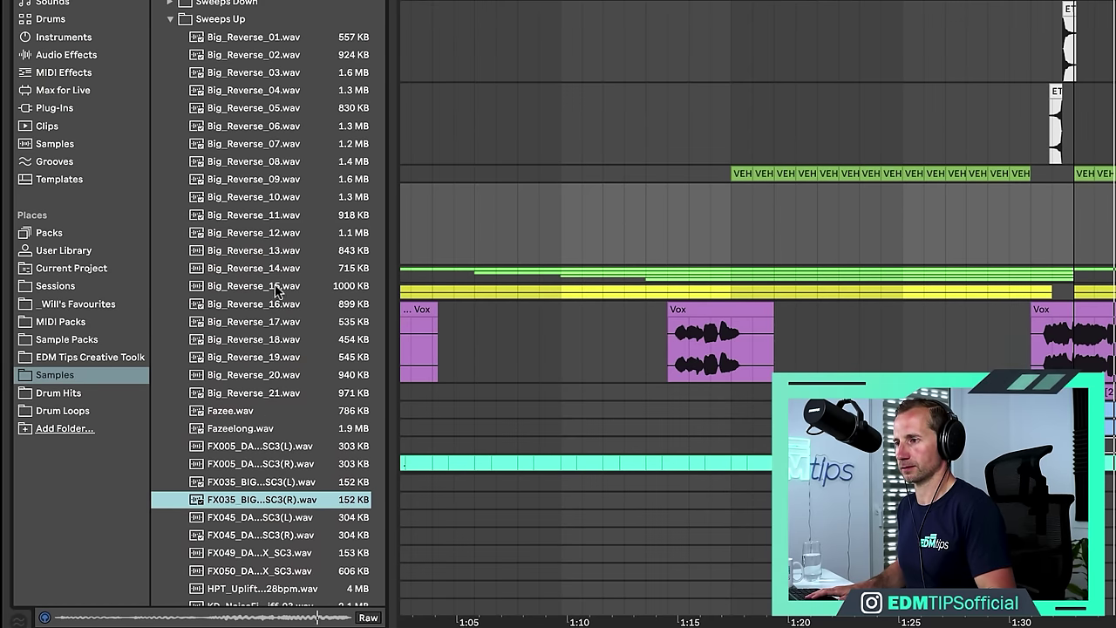
{"action": "scroll", "coordinate": [278, 292], "scroll_direction": "down", "scroll_amount": 10}
{"action": "left_click", "coordinate": [269, 369]}
{"action": "scroll", "coordinate": [263, 352], "scroll_direction": "down", "scroll_amount": 10}
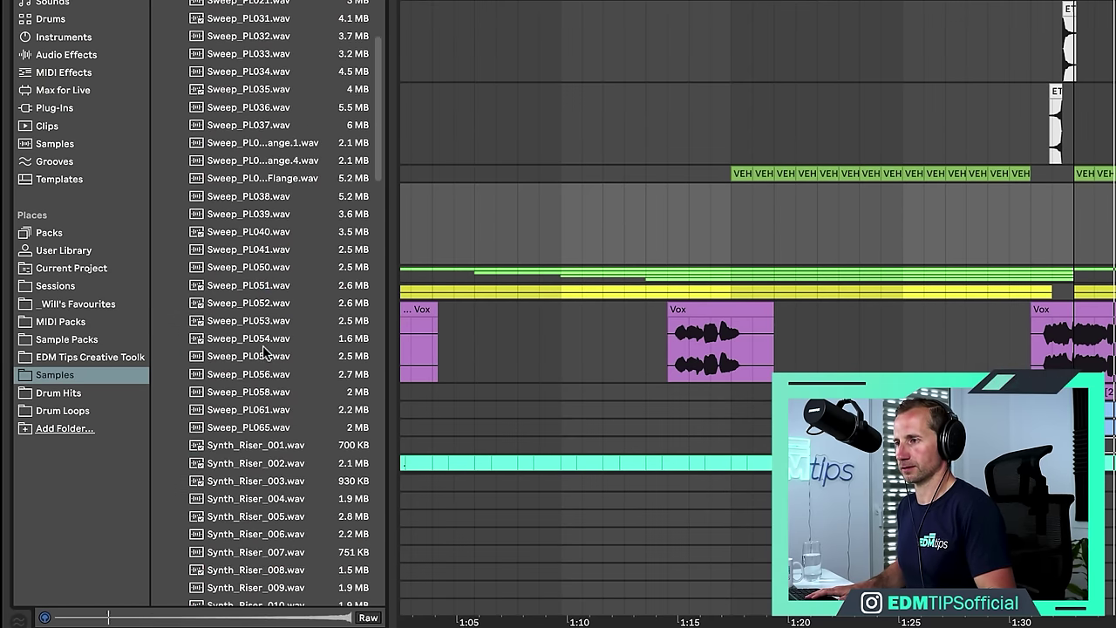
{"action": "left_click", "coordinate": [263, 348]}
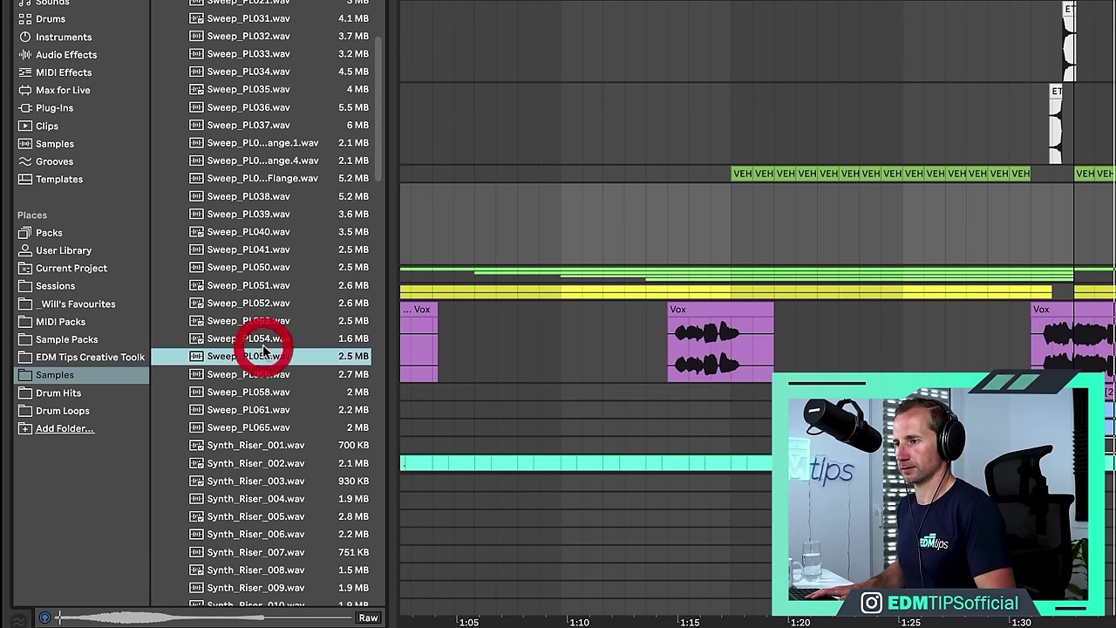
{"action": "left_click", "coordinate": [265, 499]}
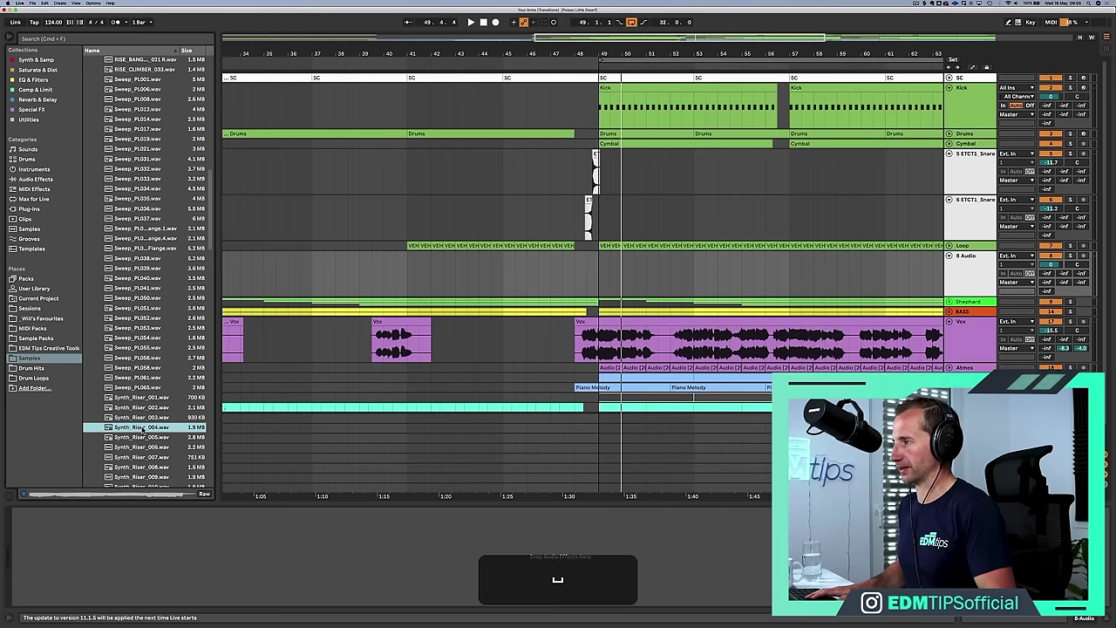
Place Synth_Riser_004 on the new audio track at bar 48, trim its end to bar 49, add a fade-in and play it
{"action": "left_click_drag", "start_coordinate": [264, 498], "coordinate": [1000, 239]}
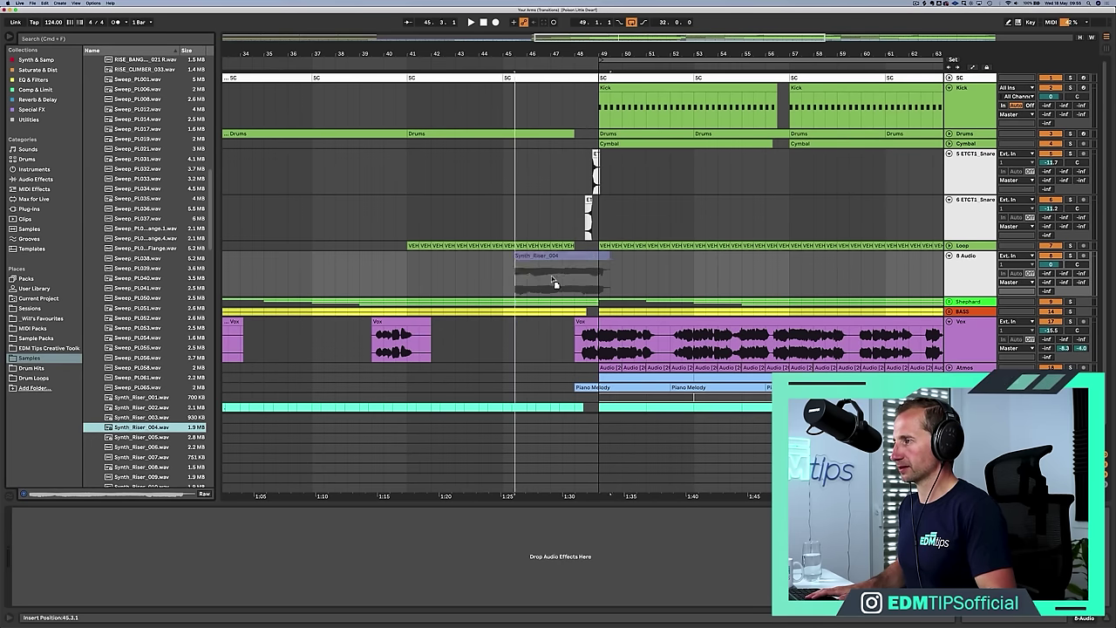
{"action": "left_click_drag", "start_coordinate": [555, 281], "coordinate": [568, 267]}
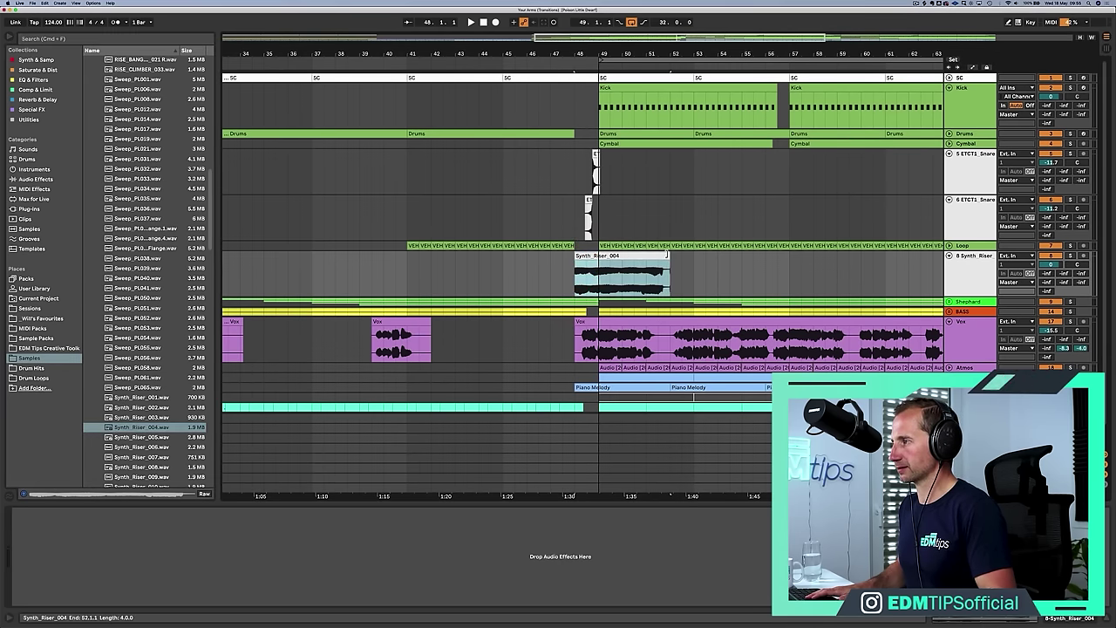
{"action": "left_click_drag", "start_coordinate": [668, 255], "coordinate": [593, 262]}
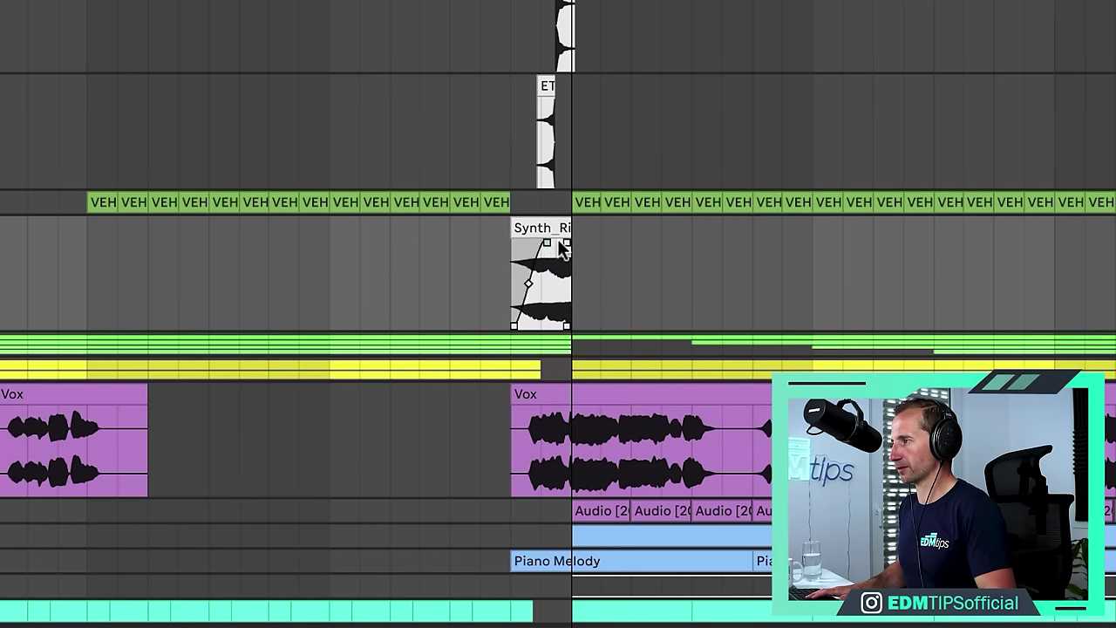
{"action": "key", "text": "space"}
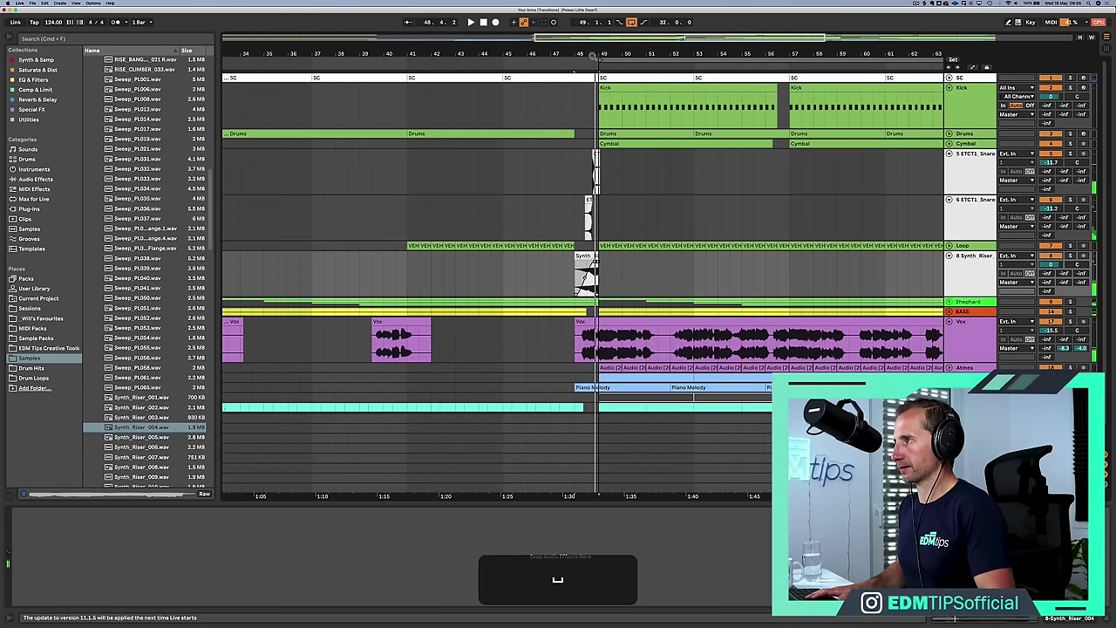
Move the Synth_Riser_004 clip to end at 48.4.1 and set its warp mode to Complex Pro
{"action": "left_click_drag", "start_coordinate": [592, 54], "coordinate": [579, 262]}
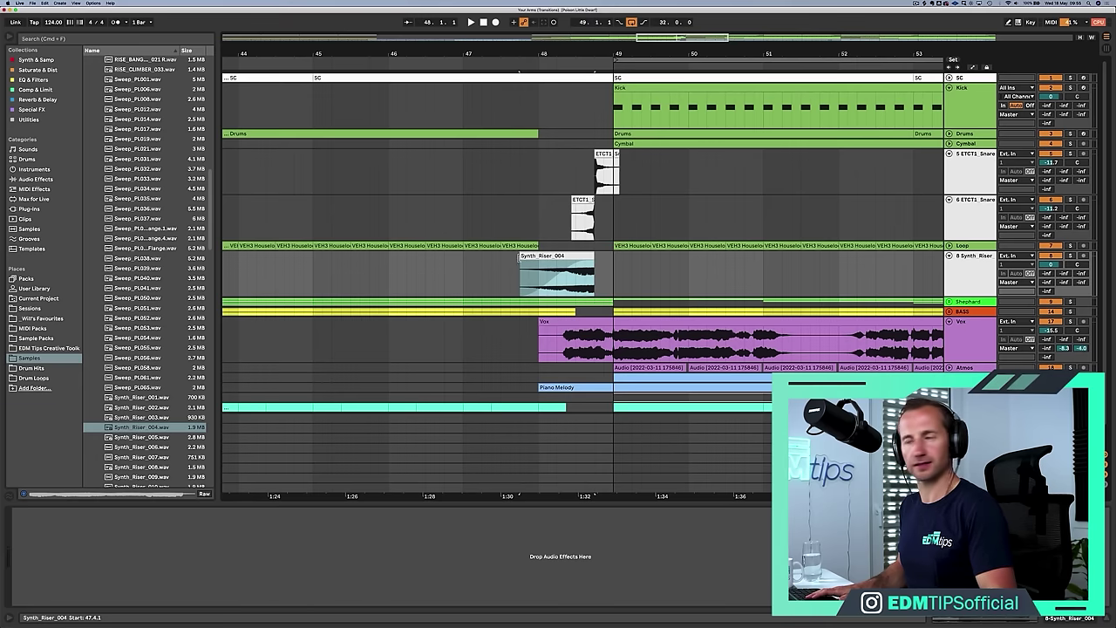
{"action": "left_click", "coordinate": [363, 279]}
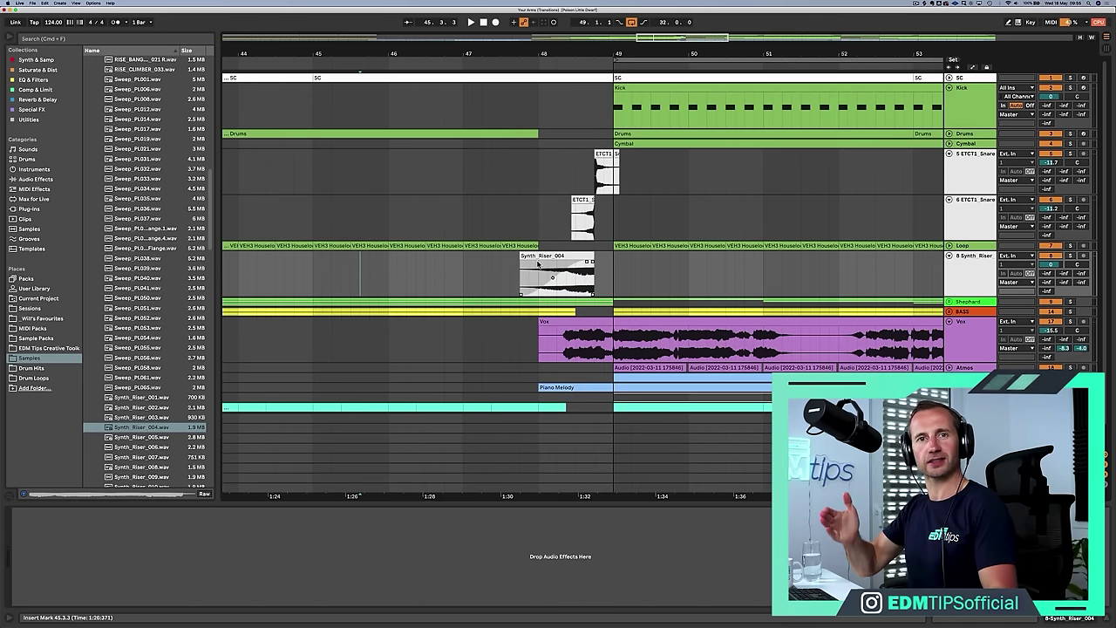
{"action": "left_click", "coordinate": [532, 257]}
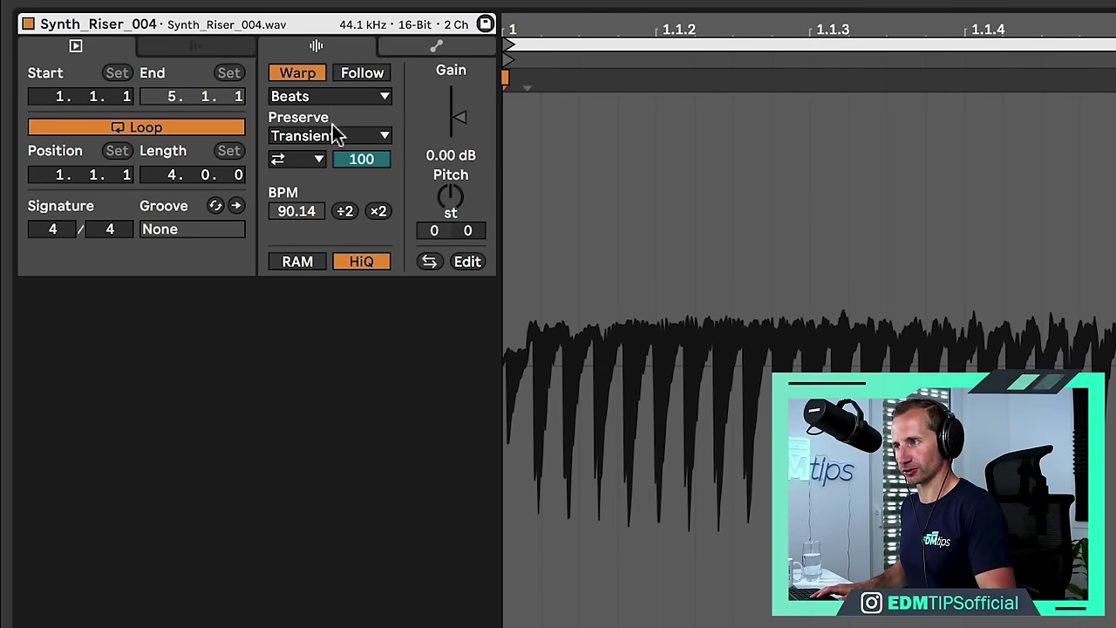
{"action": "left_click", "coordinate": [340, 98]}
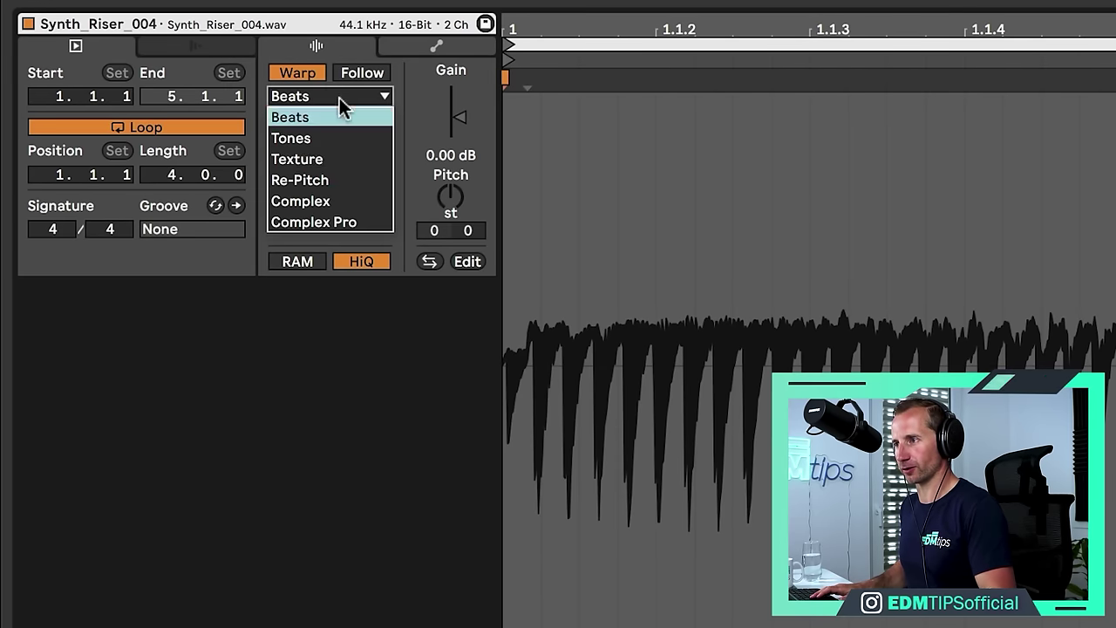
{"action": "left_click", "coordinate": [319, 98]}
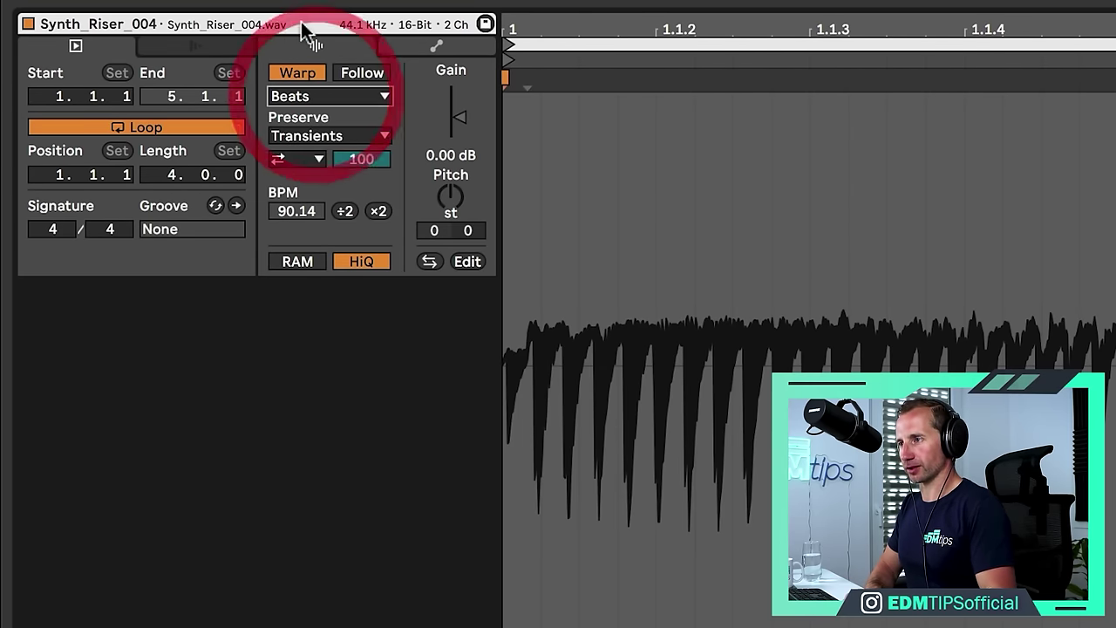
{"action": "left_click", "coordinate": [304, 96]}
{"action": "left_click", "coordinate": [313, 220]}
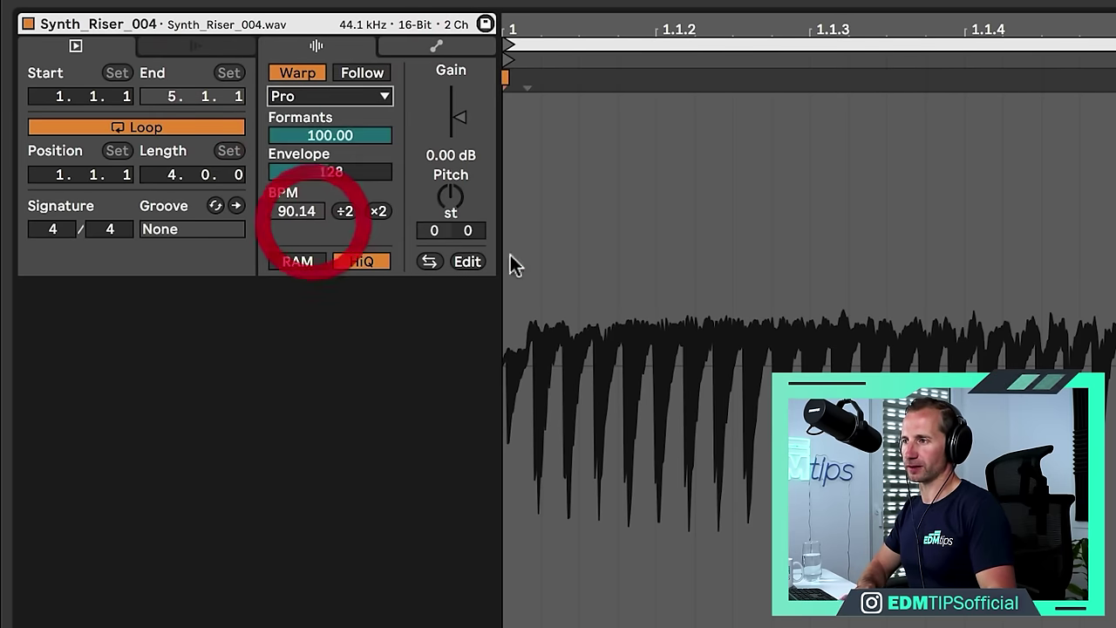
{"action": "key", "text": "shift+Tab"}
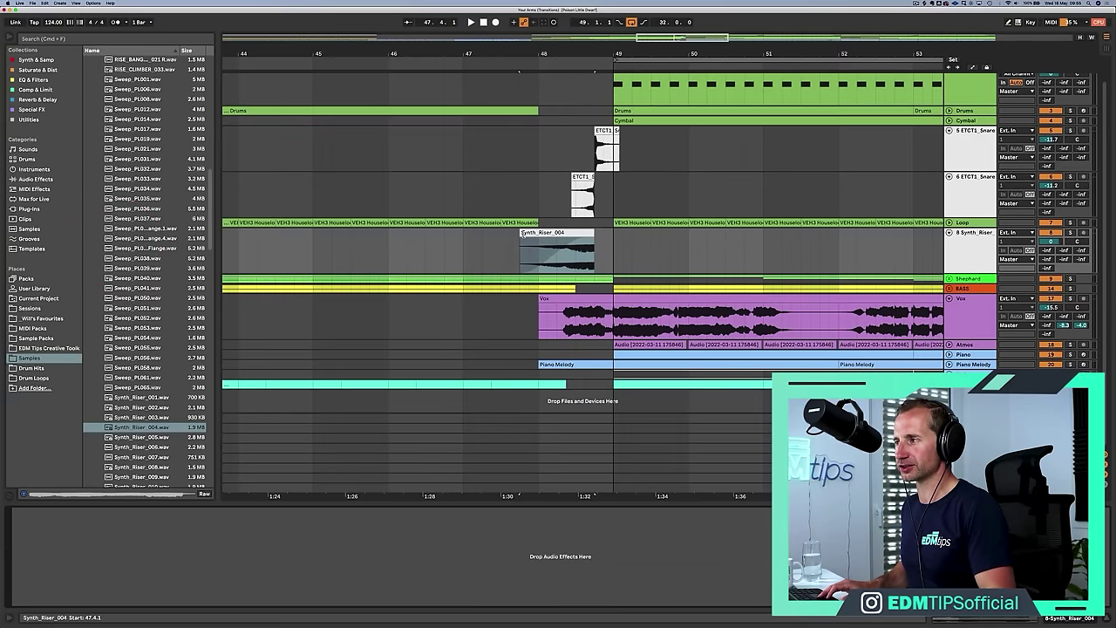
Extend the start of Synth_Riser_004 back to 47.1.1, stretch its fade-in nearly to the clip's end, and play the transition
{"action": "left_click_drag", "start_coordinate": [521, 234], "coordinate": [464, 234]}
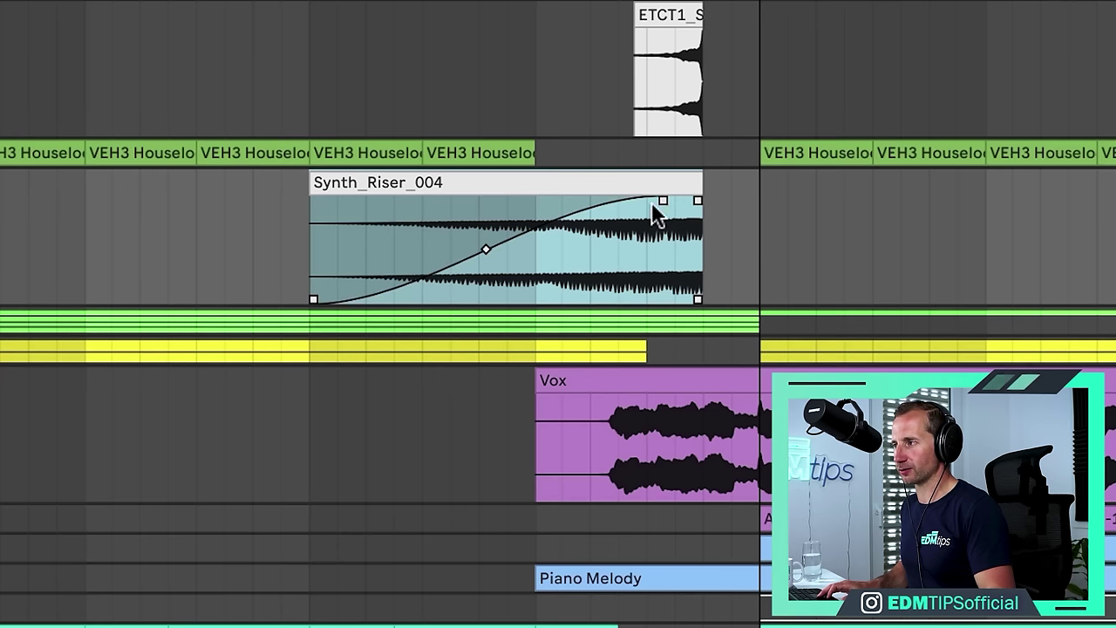
{"action": "left_click_drag", "start_coordinate": [578, 243], "coordinate": [594, 240]}
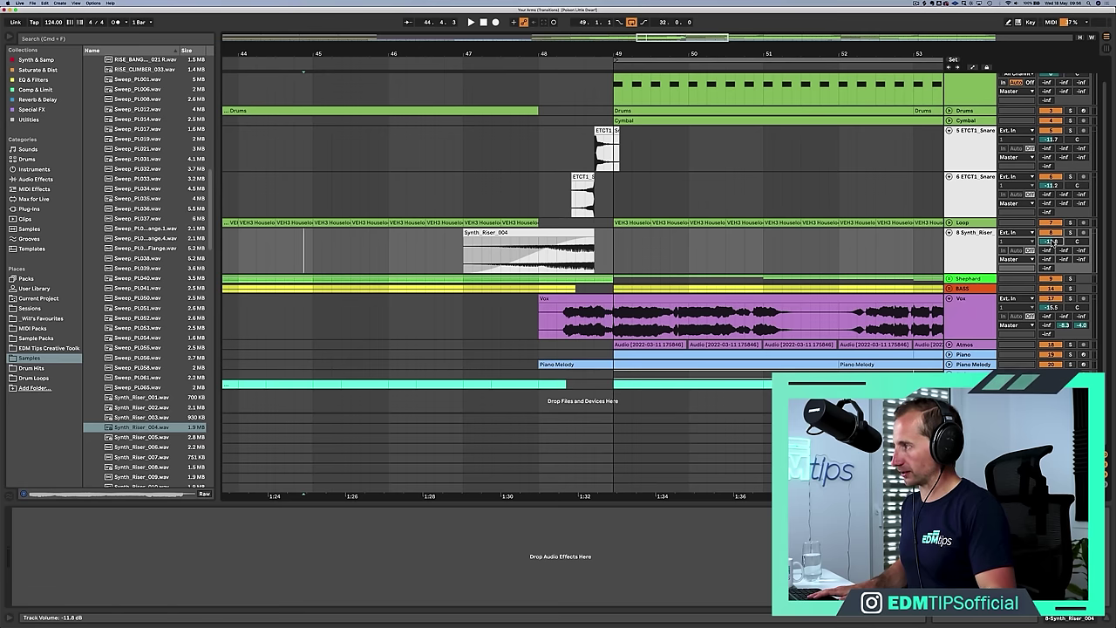
{"action": "key", "text": "space"}
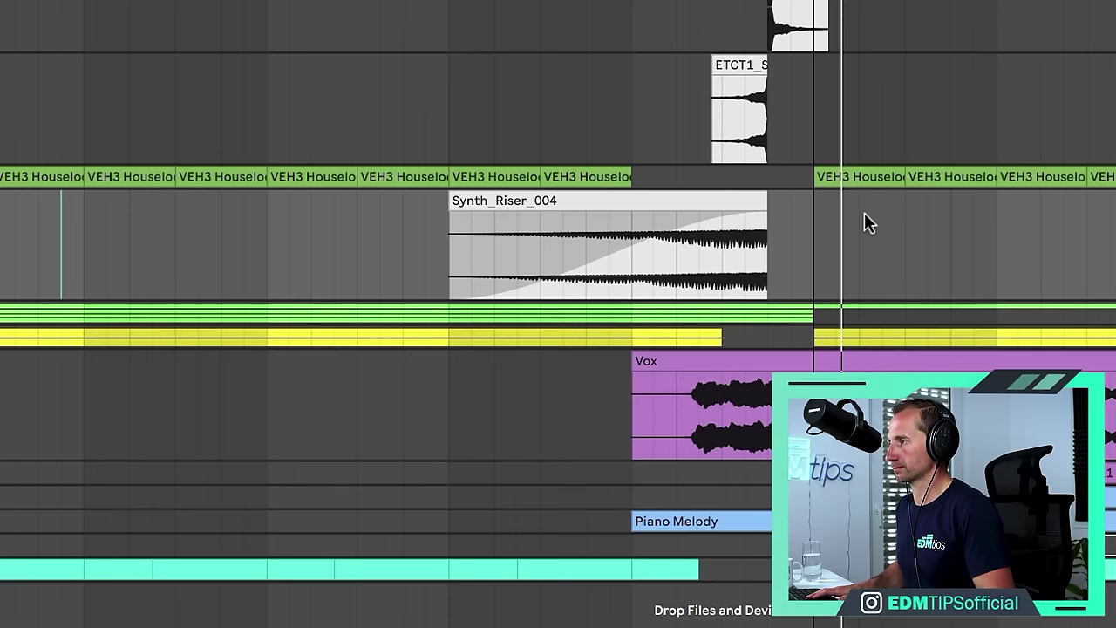
{"action": "key", "text": "space"}
Set the Synth_Riser track's volume to -8.7 dB and play the section into the drop
{"action": "left_click", "coordinate": [731, 199]}
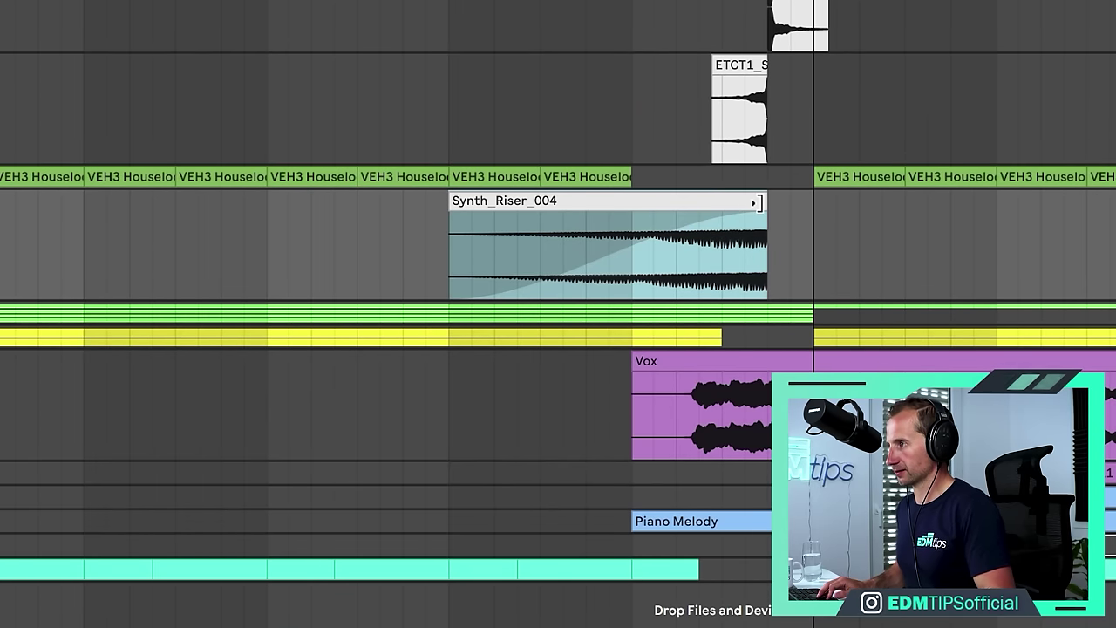
{"action": "left_click_drag", "start_coordinate": [811, 206], "coordinate": [770, 208]}
{"action": "key", "text": "space"}
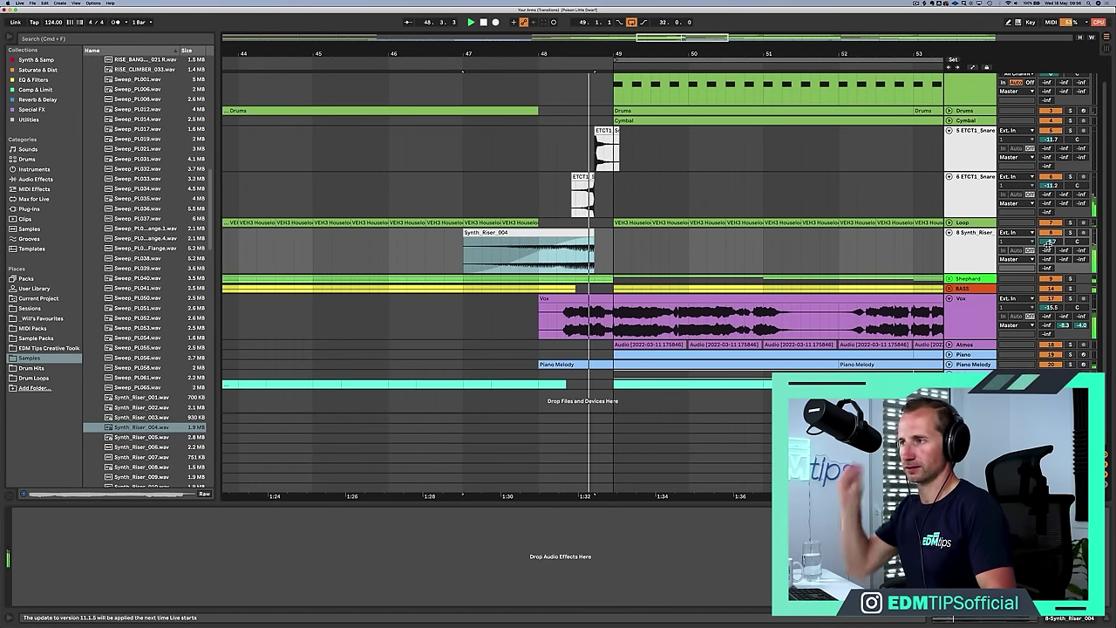
{"action": "key", "text": "space"}
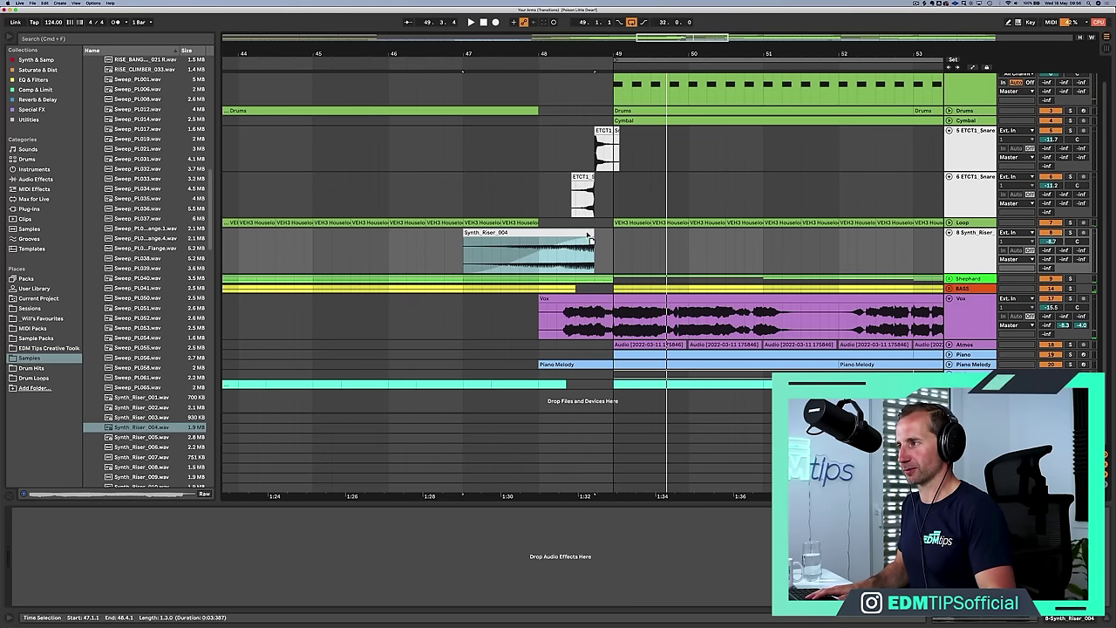
Shift Synth_Riser_004 one beat later, trim its end to 48.4.1 and play the transition
{"action": "mouse_move", "coordinate": [590, 236]}
{"action": "left_mouse_down"}
{"action": "mouse_move", "coordinate": [614, 234]}
{"action": "mouse_move", "coordinate": [598, 232]}
{"action": "left_mouse_up"}
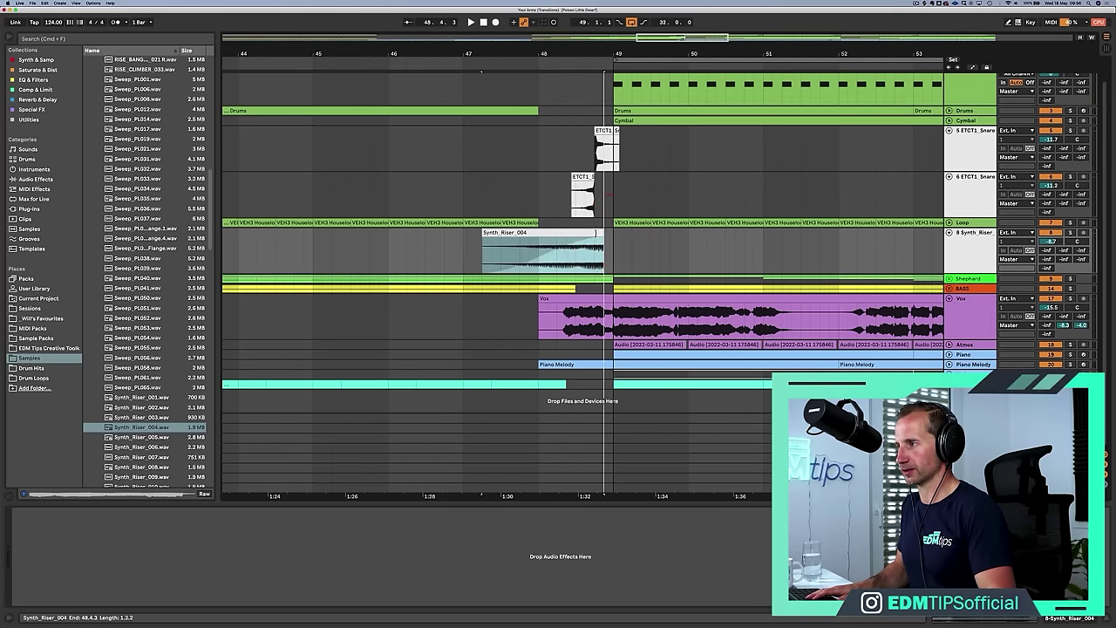
{"action": "left_click", "coordinate": [473, 252]}
{"action": "key", "text": "space"}
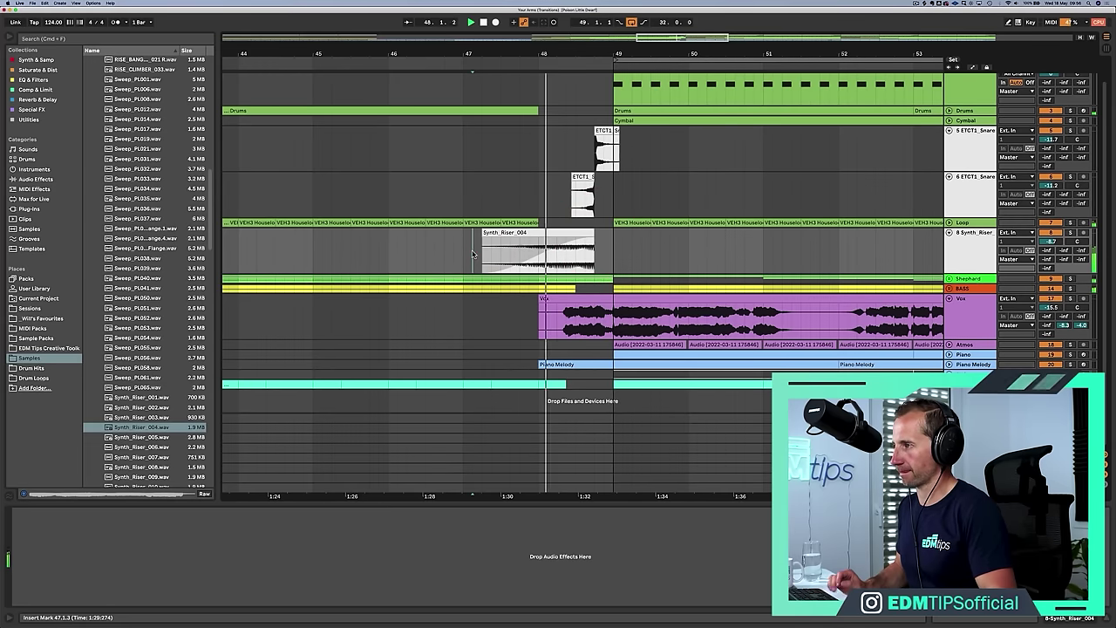
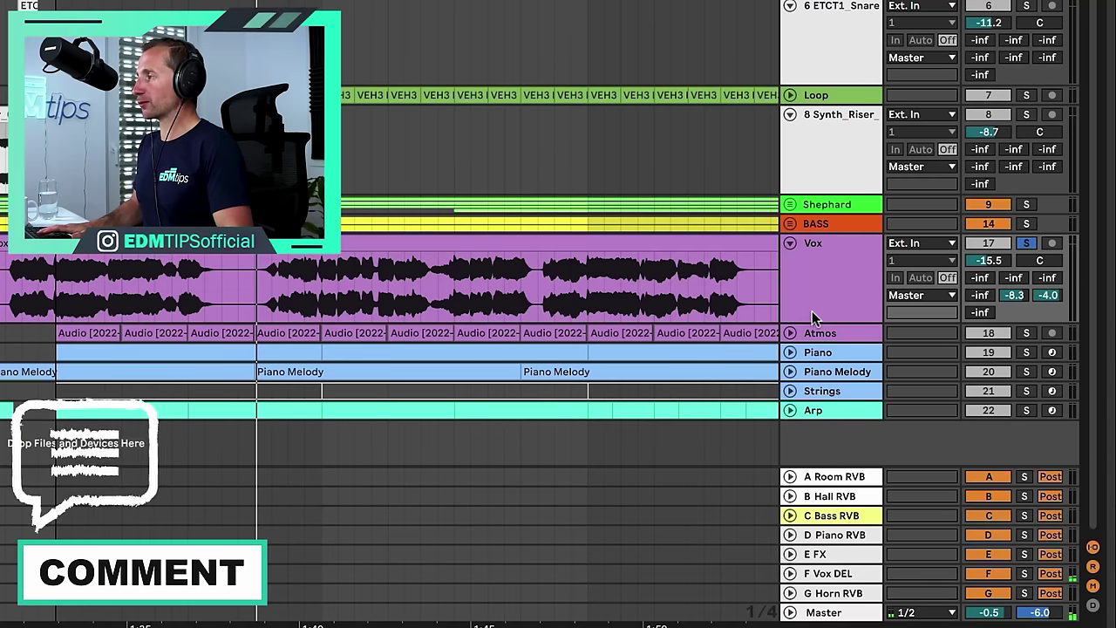
Insert a new audio track directly below the Vox track
{"action": "left_click", "coordinate": [812, 312]}
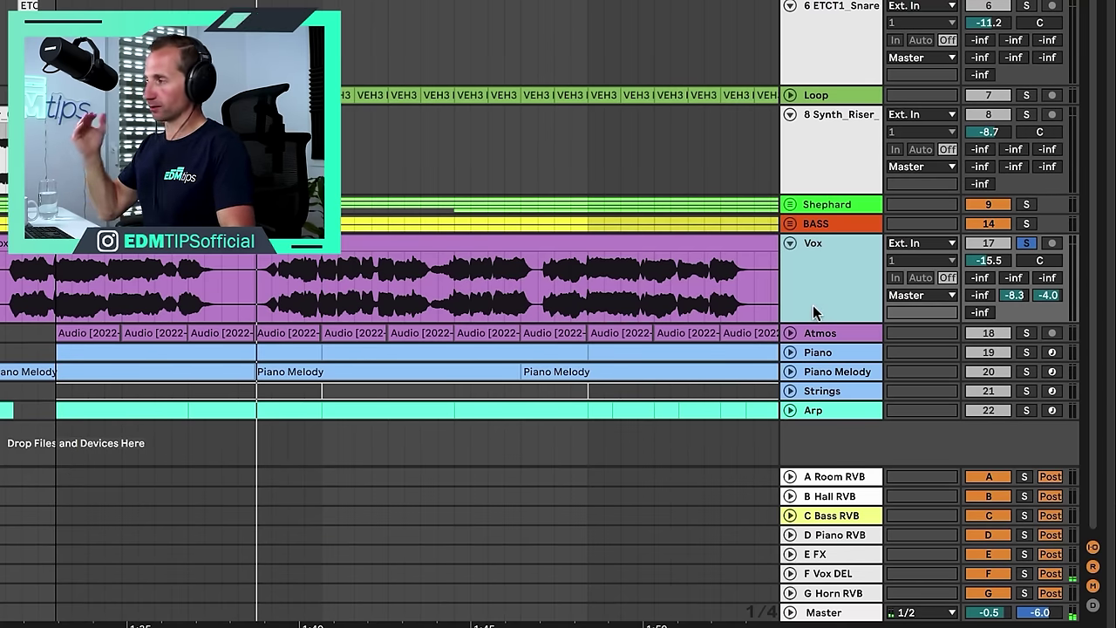
{"action": "left_click", "coordinate": [823, 282]}
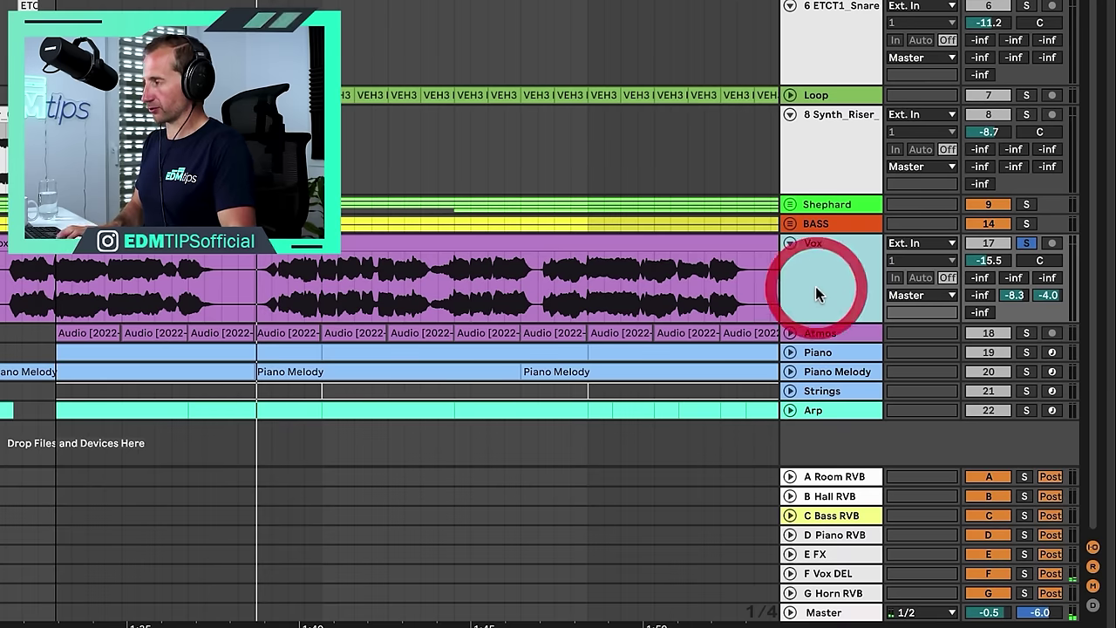
{"action": "key", "text": "ctrl+t"}
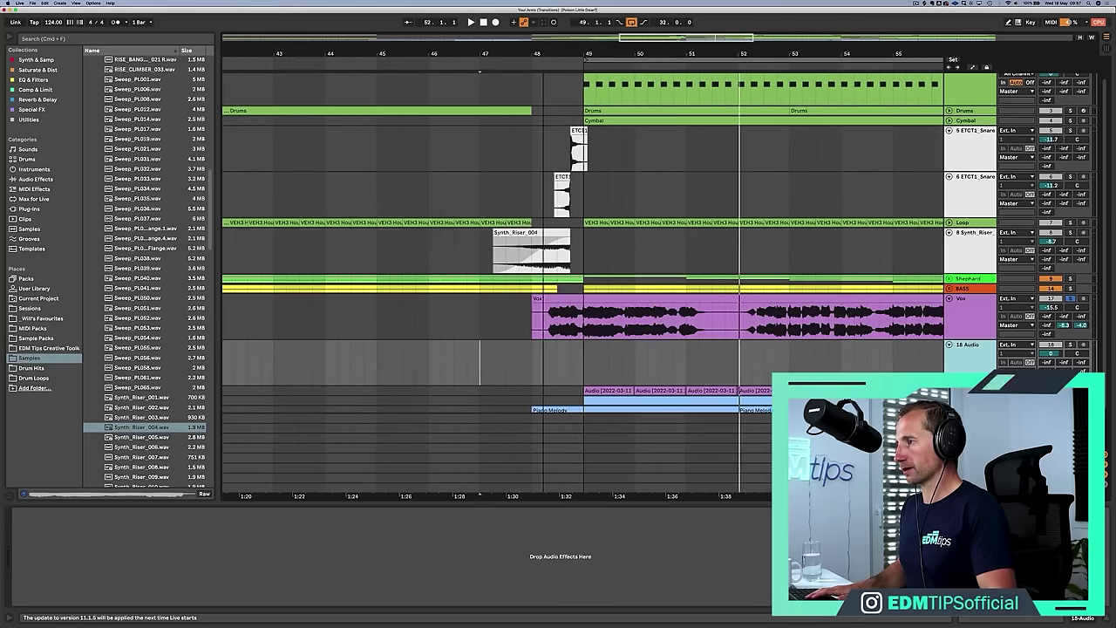
Copy a short slice from the first audible vocal in bar 48 to the same position on the new track
{"action": "left_click_drag", "start_coordinate": [543, 53], "coordinate": [385, 139]}
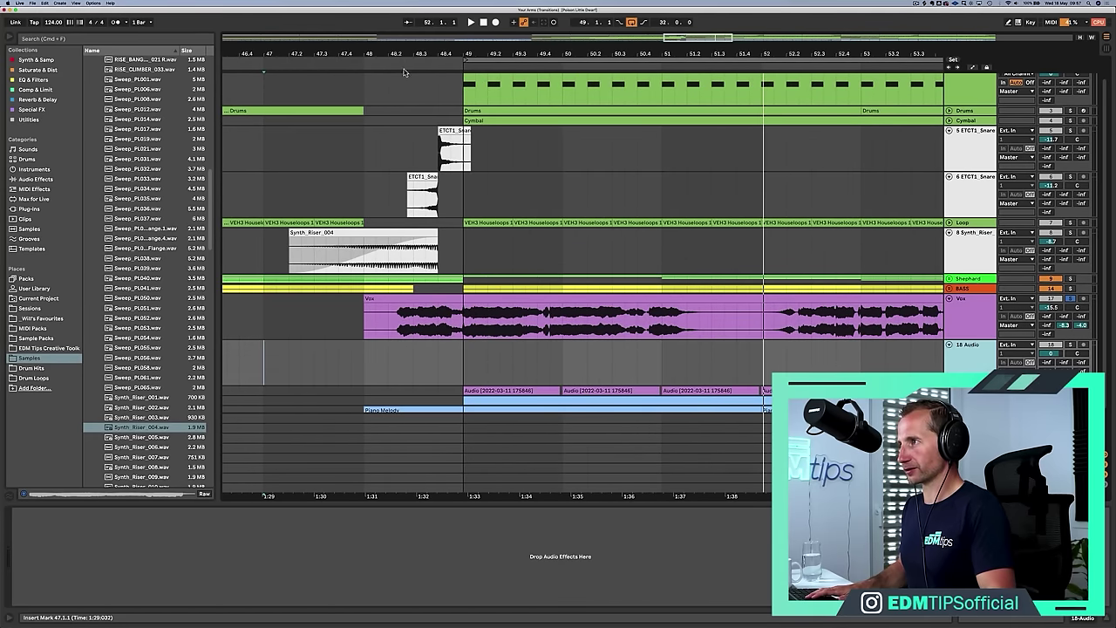
{"action": "left_click_drag", "start_coordinate": [397, 53], "coordinate": [385, 203]}
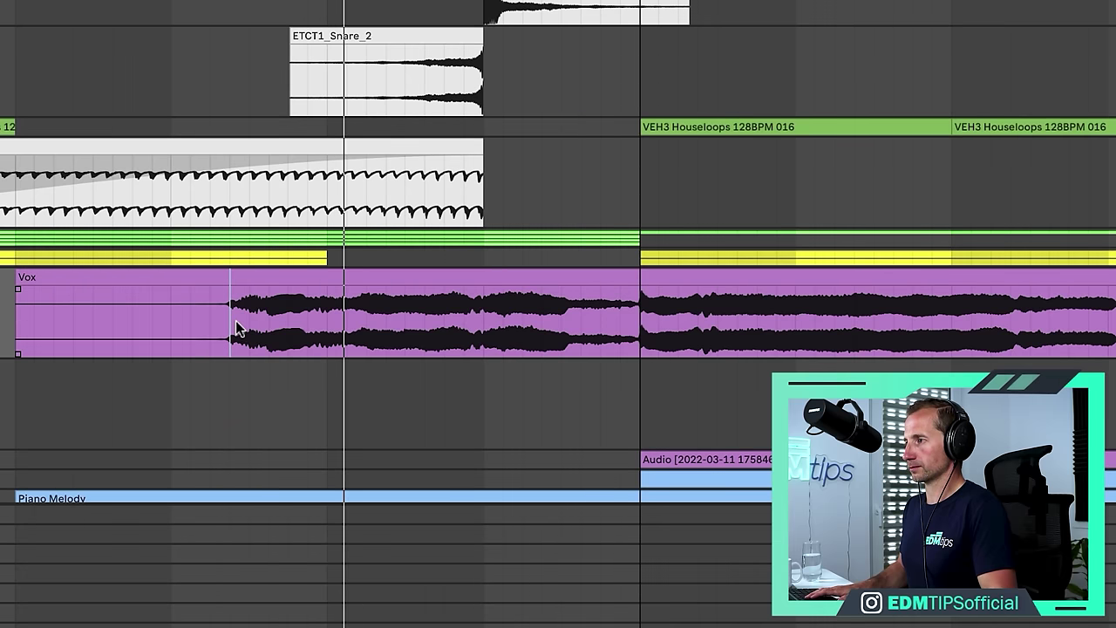
{"action": "left_click_drag", "start_coordinate": [231, 328], "coordinate": [248, 330]}
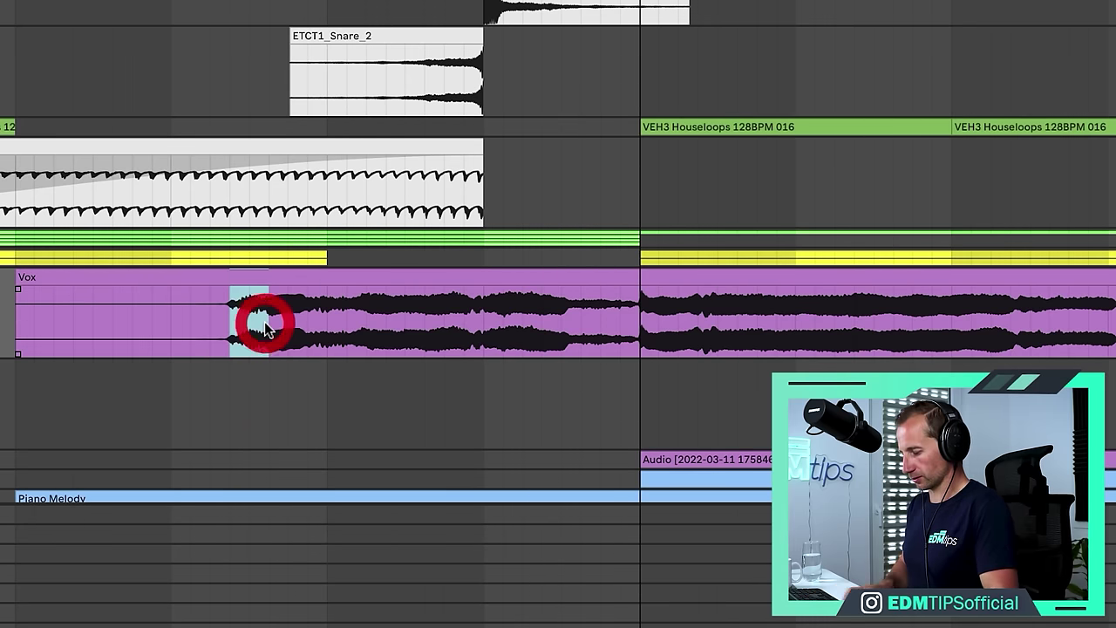
{"action": "left_click", "coordinate": [231, 409]}
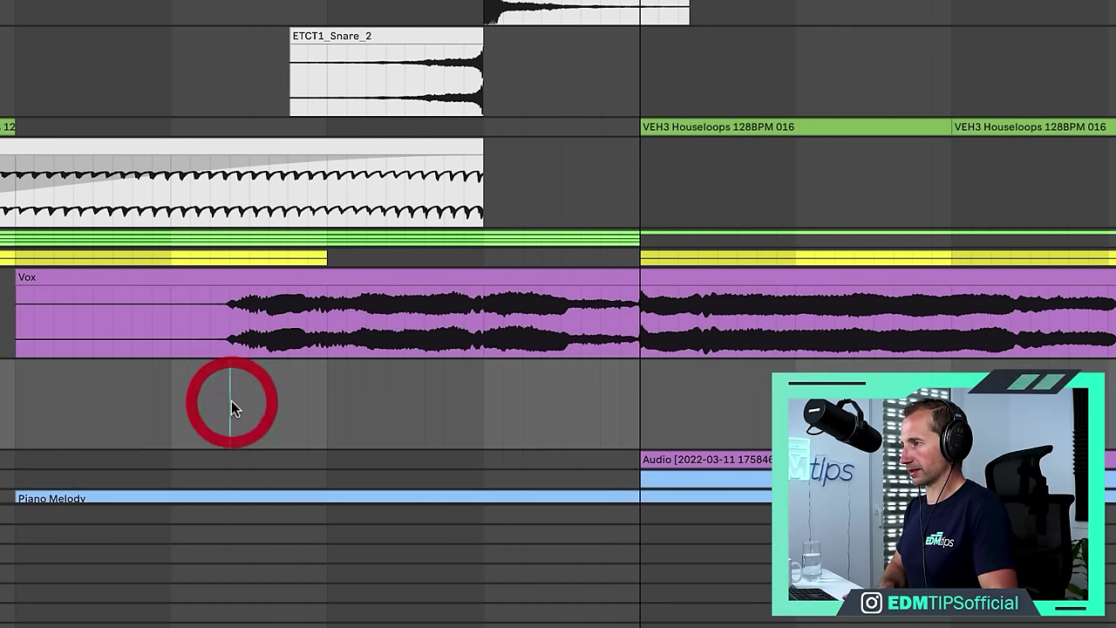
{"action": "key", "text": "super+v"}
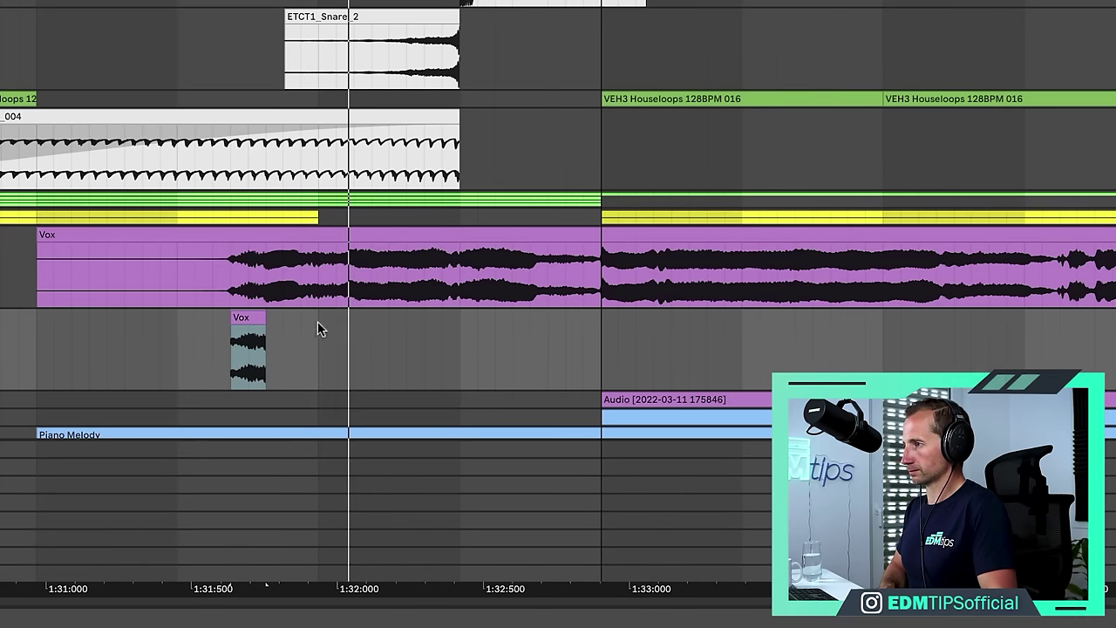
Extend the vocal slice's end by about a sixteenth, trim its start by the same amount, and play it soloed
{"action": "left_click_drag", "start_coordinate": [265, 318], "coordinate": [301, 320]}
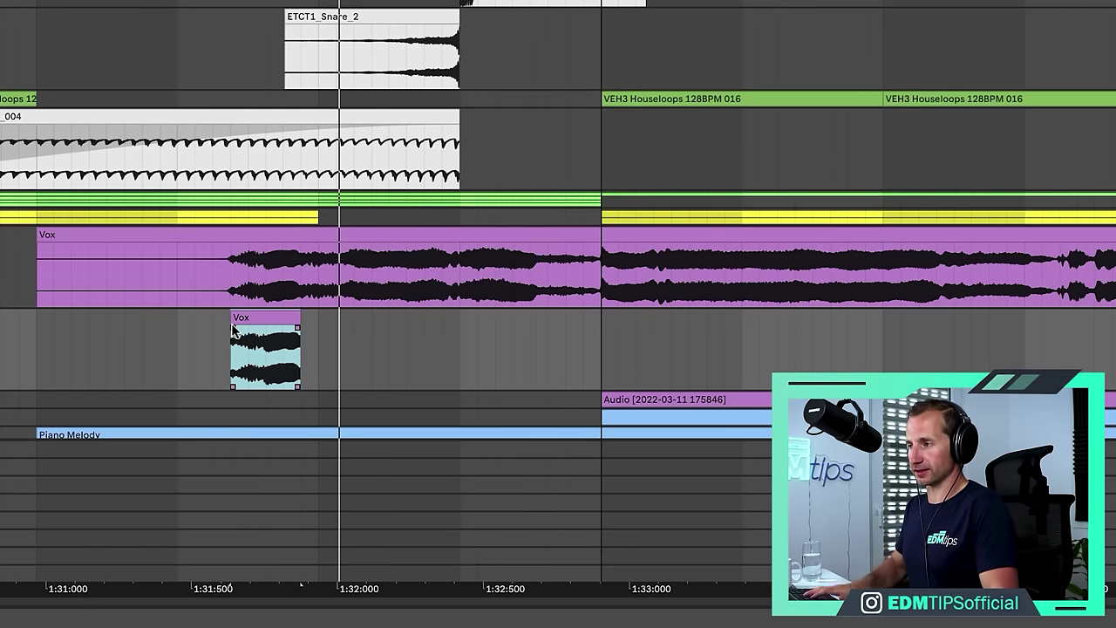
{"action": "left_click_drag", "start_coordinate": [233, 327], "coordinate": [262, 316]}
{"action": "key", "text": "space"}
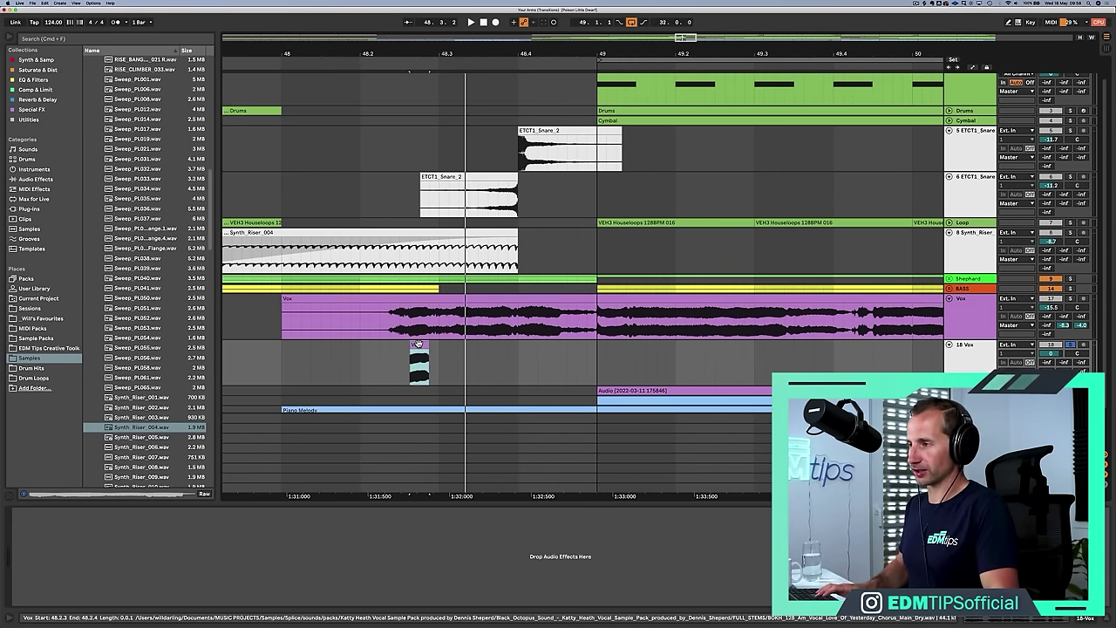
Consolidate the trimmed vocal slice into its own clip and reverse it
{"action": "left_click", "coordinate": [418, 344]}
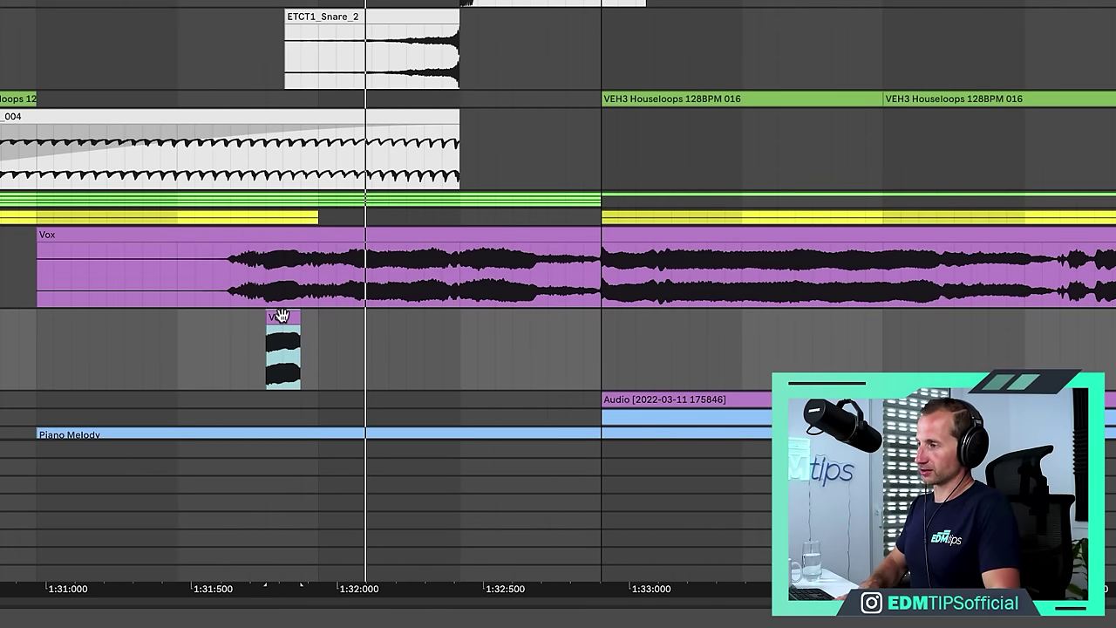
{"action": "key", "text": "ctrl+j"}
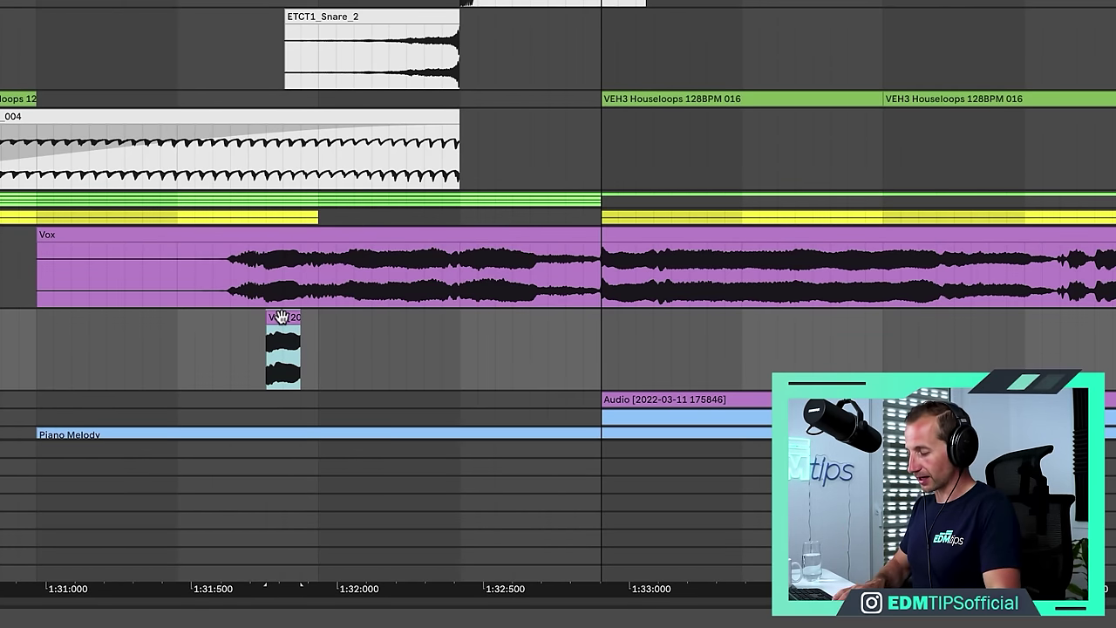
{"action": "left_click", "coordinate": [280, 317]}
{"action": "key", "text": "r"}
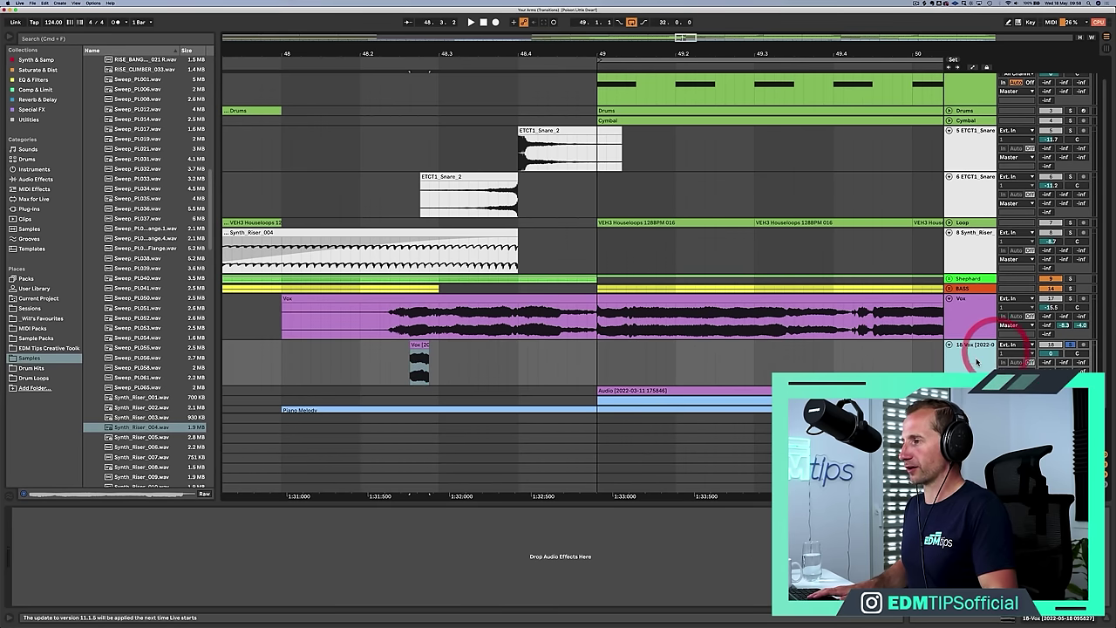
Add Reverb from the Reverb & Delay collection to the vocal slice track, with Dry/Wet 48% and Decay Time 6.24 s
{"action": "left_click", "coordinate": [28, 99]}
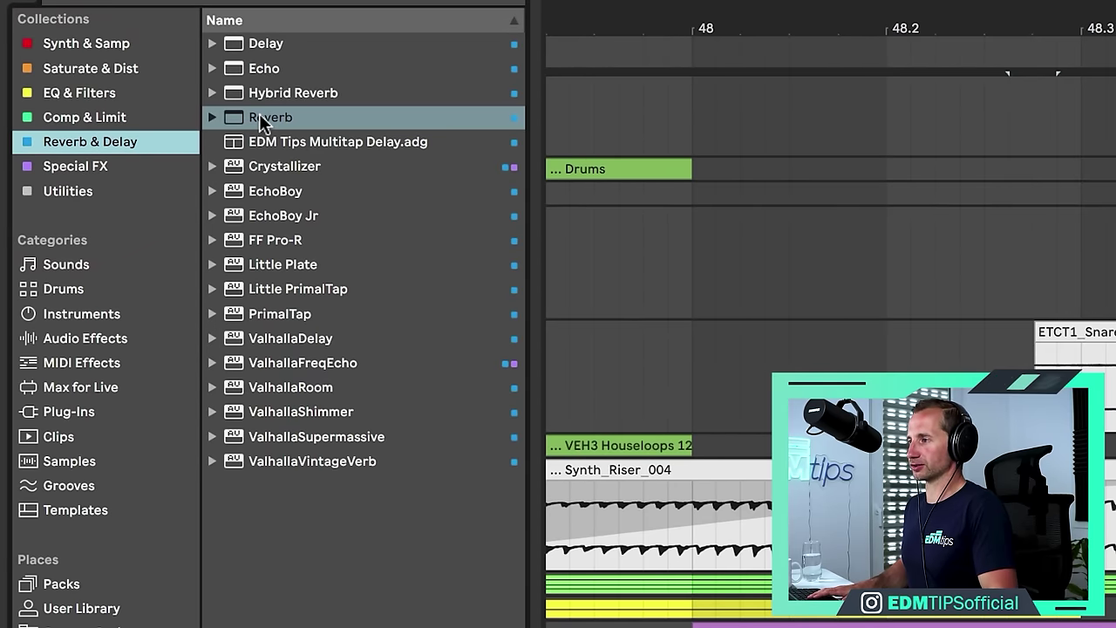
{"action": "left_click", "coordinate": [264, 122]}
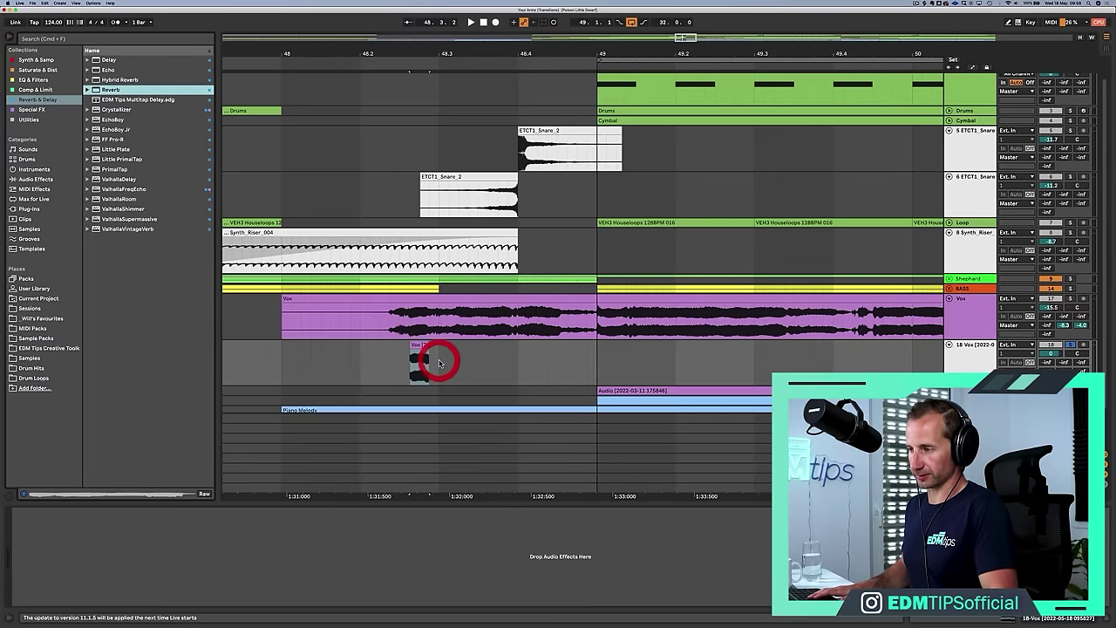
{"action": "left_click_drag", "start_coordinate": [439, 362], "coordinate": [440, 363]}
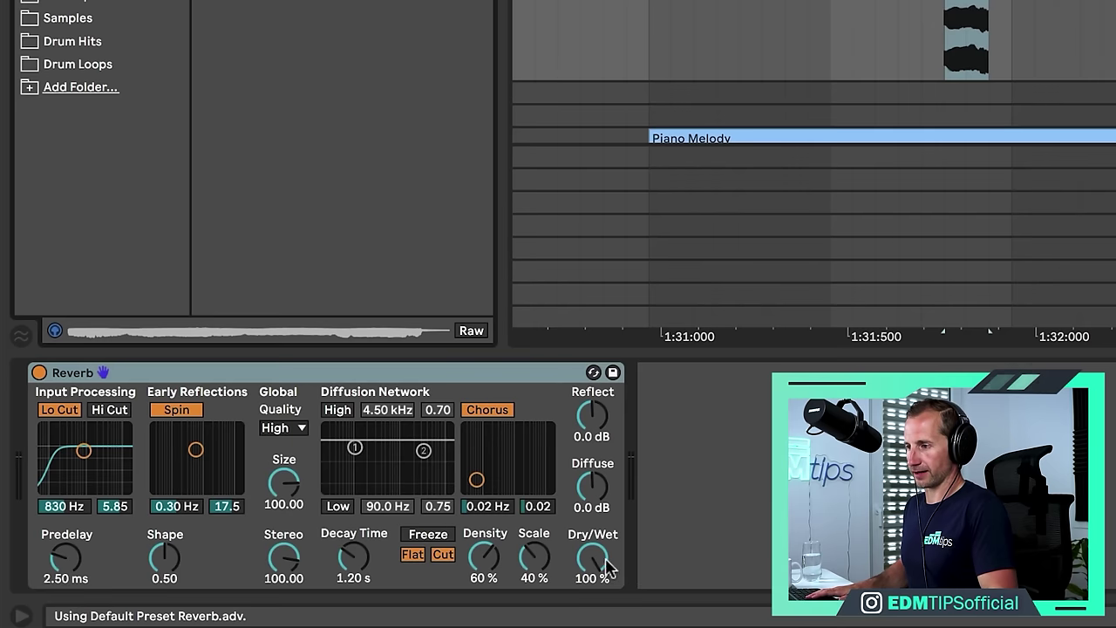
{"action": "left_click_drag", "start_coordinate": [607, 567], "coordinate": [593, 569]}
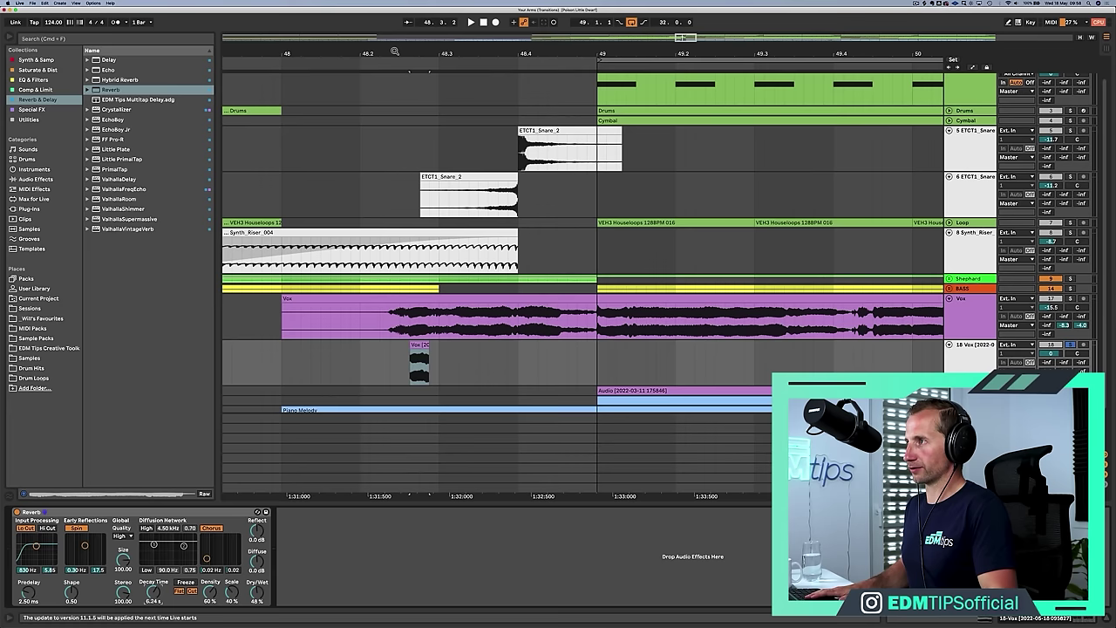
Play the reverbed vocal slice and raise the Reverb's Decay Time to 7.82 s
{"action": "left_click_drag", "start_coordinate": [401, 53], "coordinate": [401, 33]}
{"action": "key", "text": "space"}
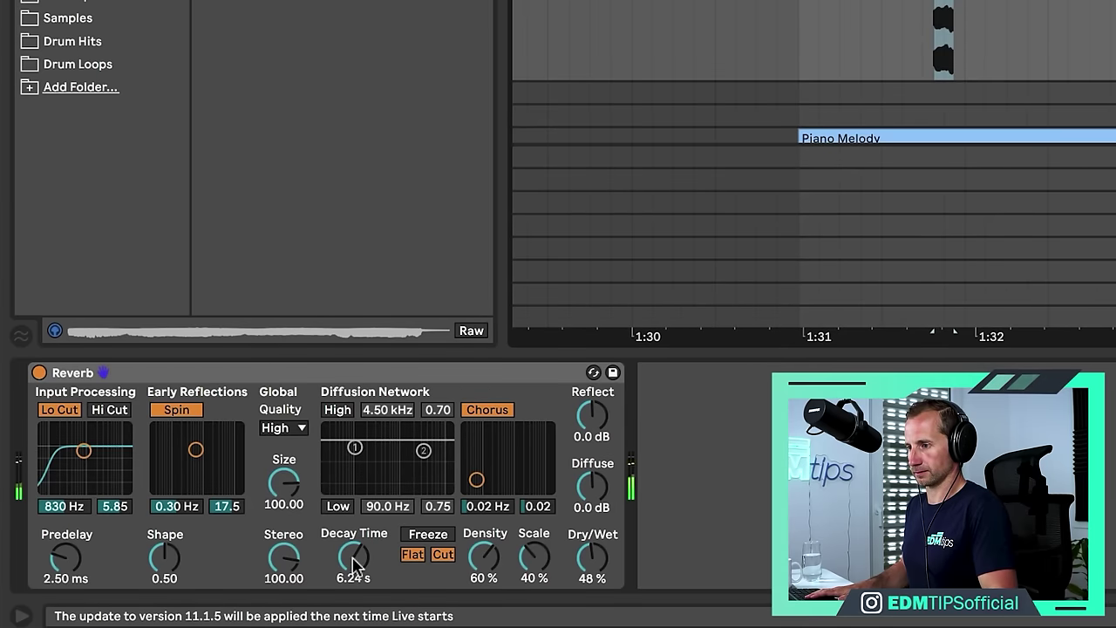
{"action": "left_click_drag", "start_coordinate": [352, 560], "coordinate": [352, 536]}
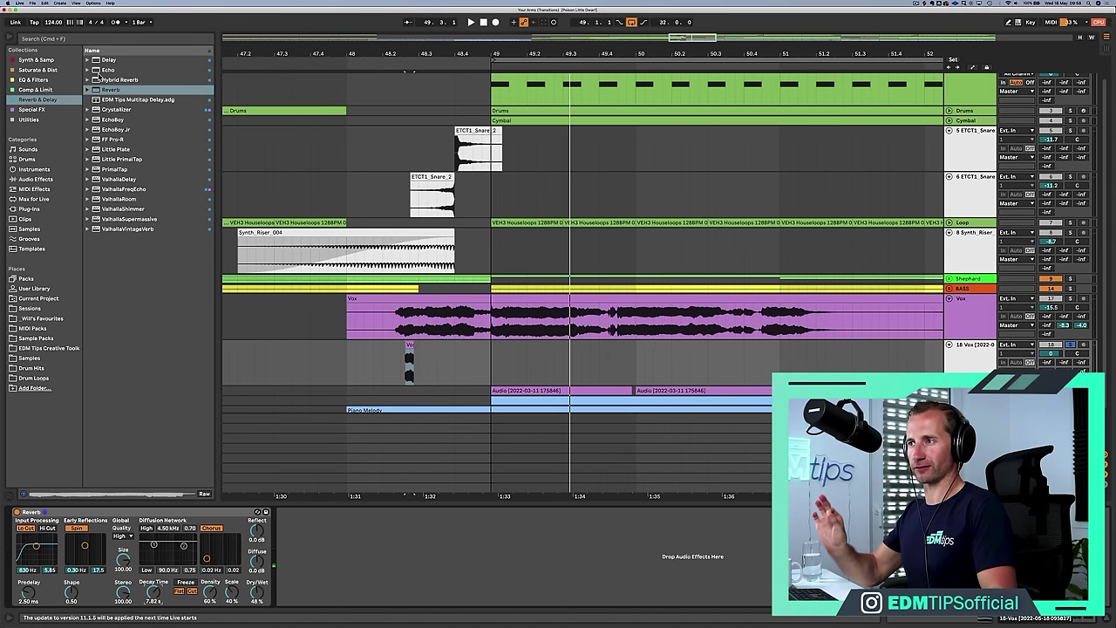
Insert Echo ahead of the Reverb on the vocal slice track and set both delay times to 1/4 in Notes sync mode
{"action": "left_click", "coordinate": [107, 70]}
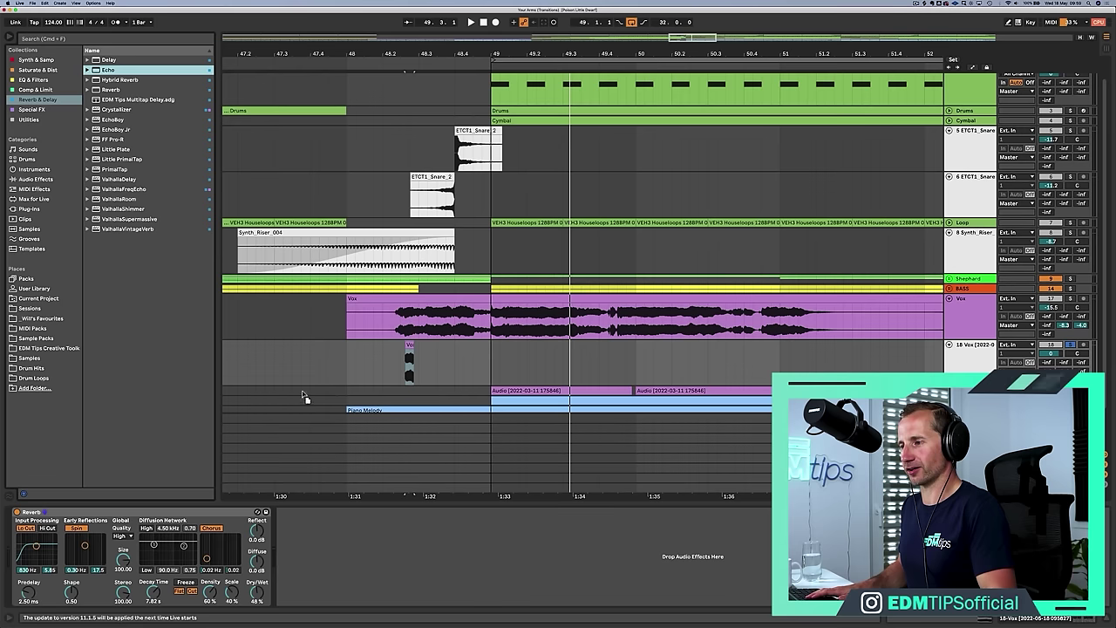
{"action": "left_click_drag", "start_coordinate": [303, 518], "coordinate": [35, 533]}
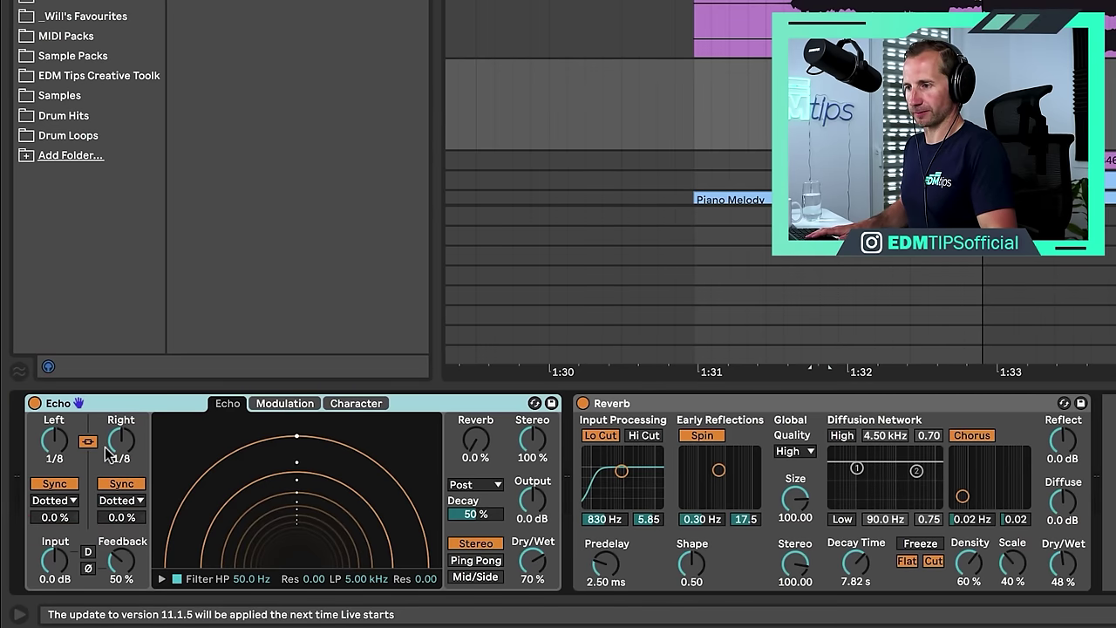
{"action": "left_click", "coordinate": [120, 500]}
{"action": "left_click", "coordinate": [115, 517]}
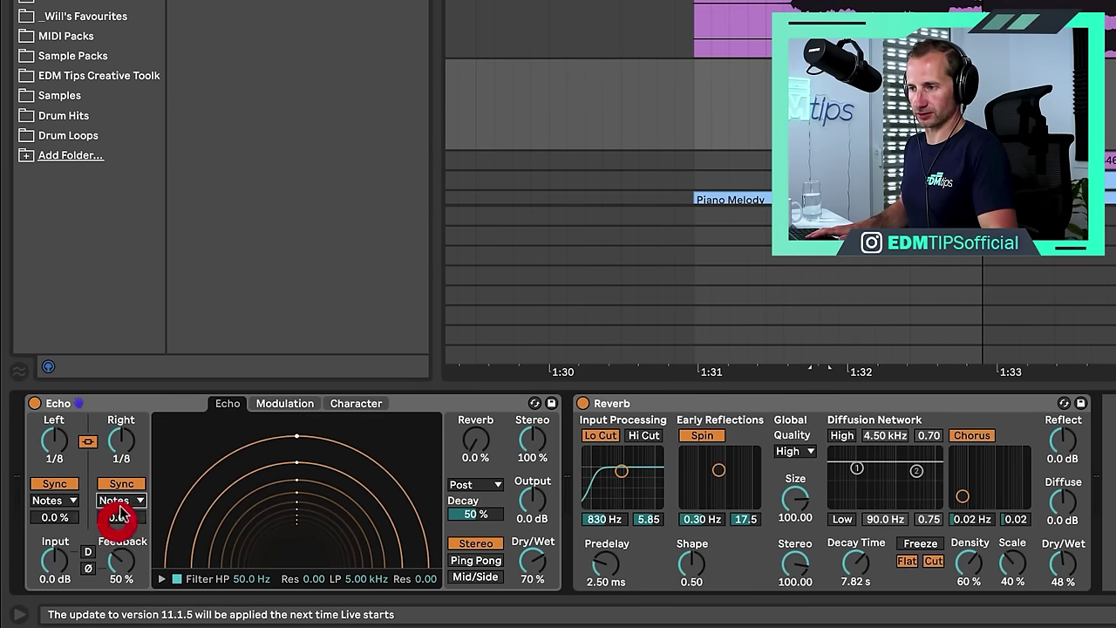
{"action": "left_click_drag", "start_coordinate": [129, 449], "coordinate": [129, 440]}
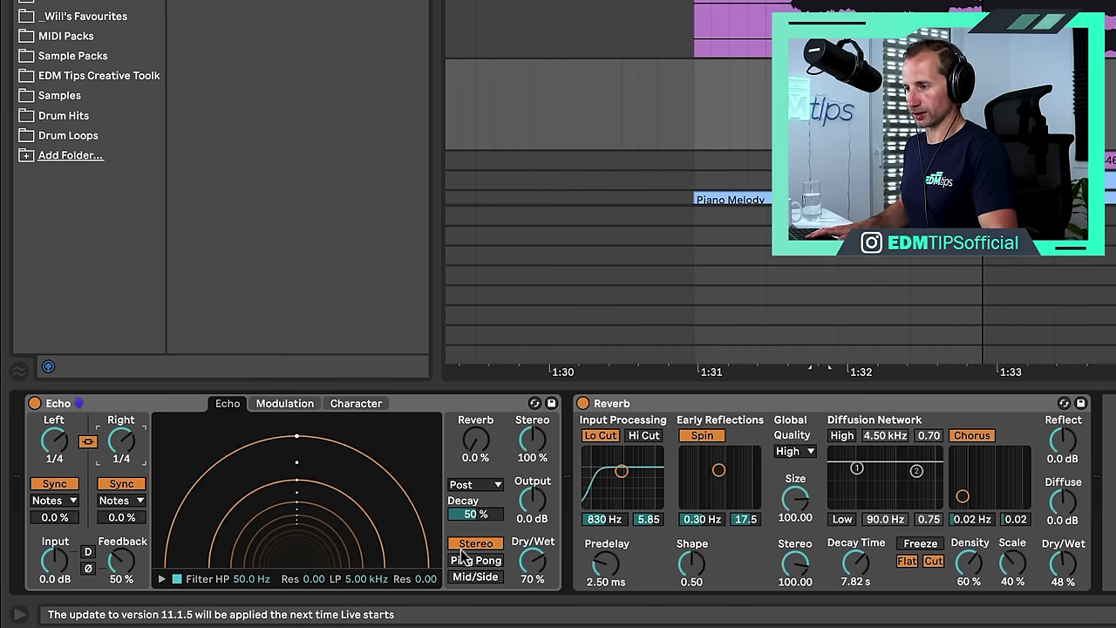
Switch Echo to Ping Pong mode and set its filter to HP 83.9 Hz and LP 20.0 kHz
{"action": "left_click", "coordinate": [471, 560]}
{"action": "left_click", "coordinate": [162, 578]}
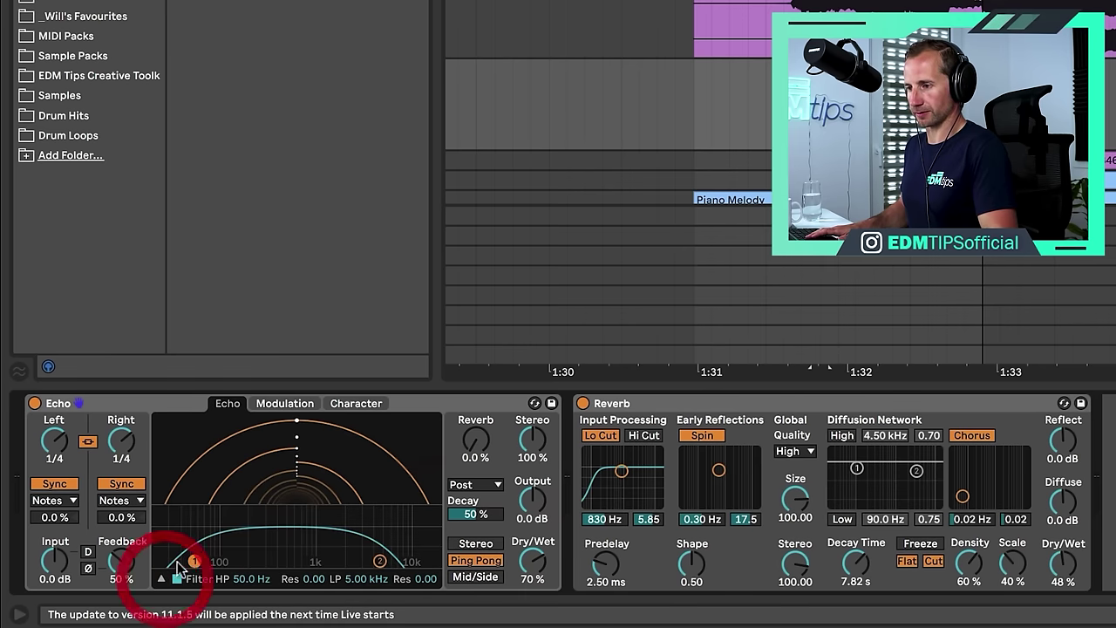
{"action": "left_click_drag", "start_coordinate": [194, 561], "coordinate": [196, 561]}
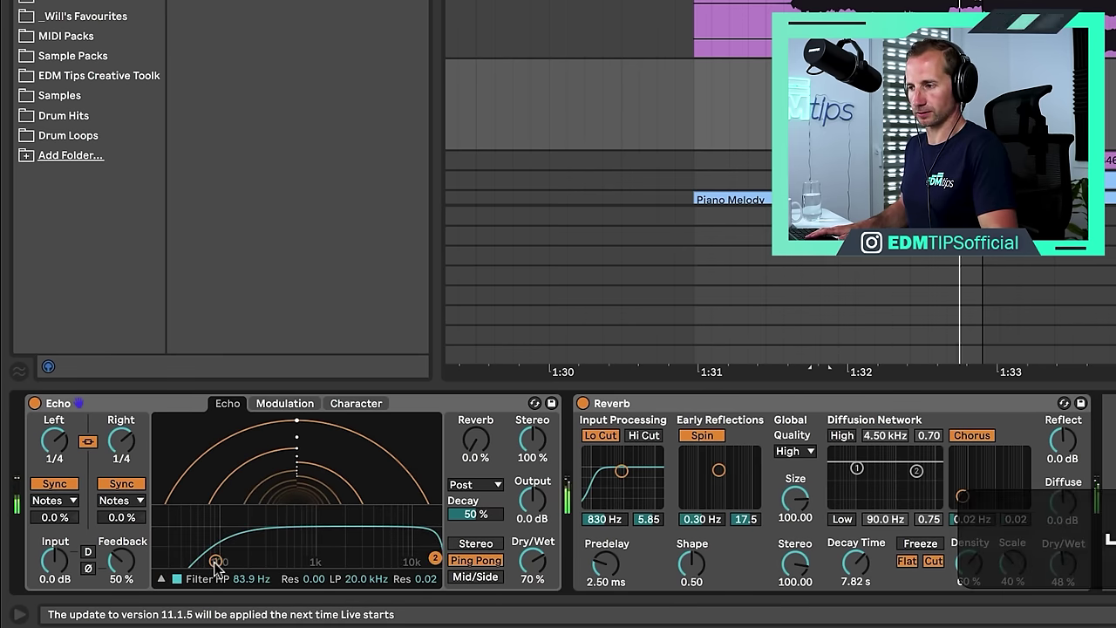
While playing the slice, set Echo's Dry/Wet to 41%, Feedback to 87%, both delay times to 1/8 and Reverb to 75%
{"action": "left_click_drag", "start_coordinate": [532, 561], "coordinate": [532, 563]}
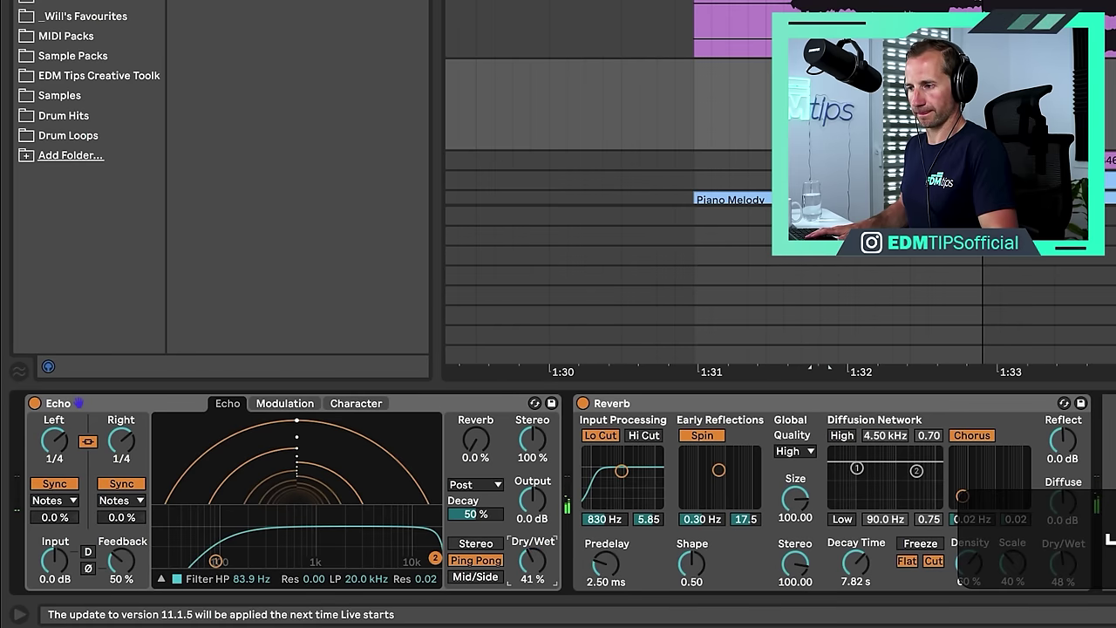
{"action": "left_click_drag", "start_coordinate": [126, 562], "coordinate": [127, 547]}
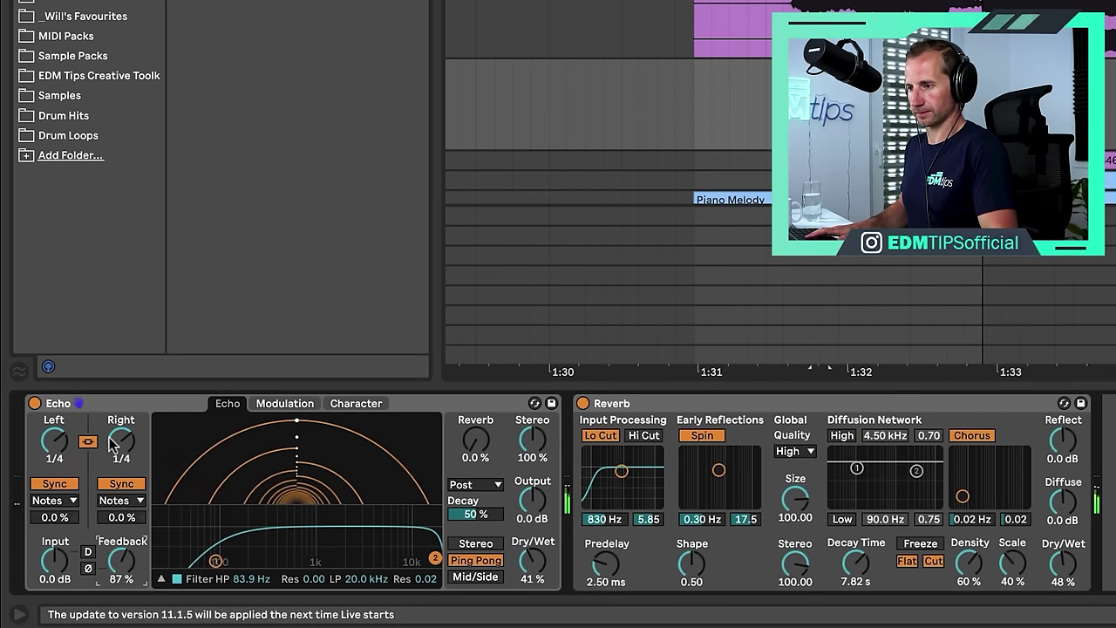
{"action": "left_click_drag", "start_coordinate": [121, 440], "coordinate": [121, 464]}
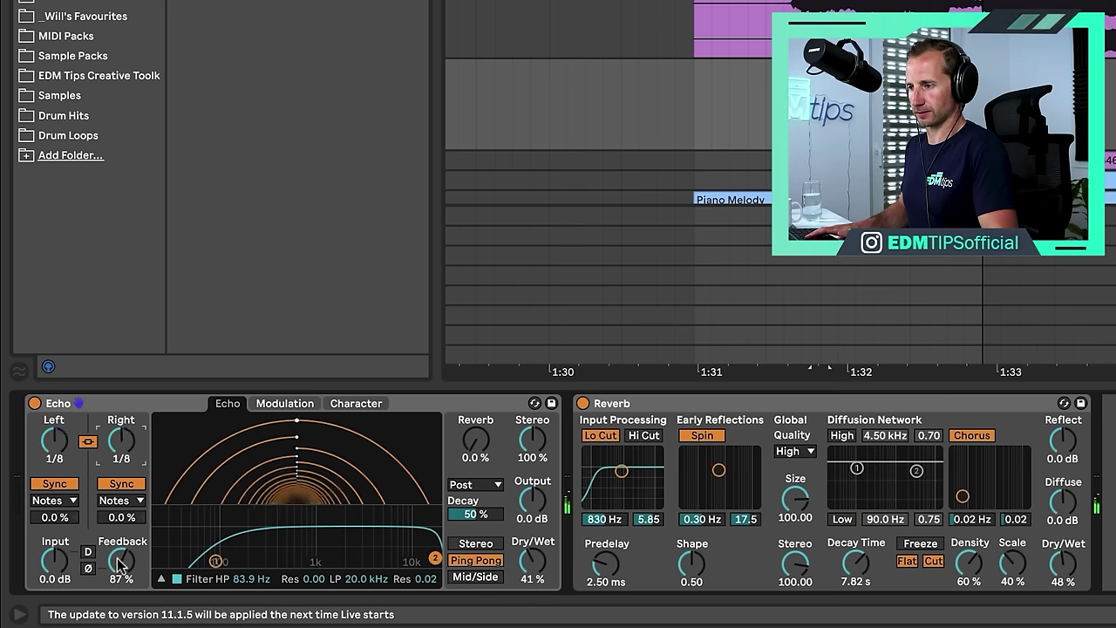
{"action": "key", "text": "space"}
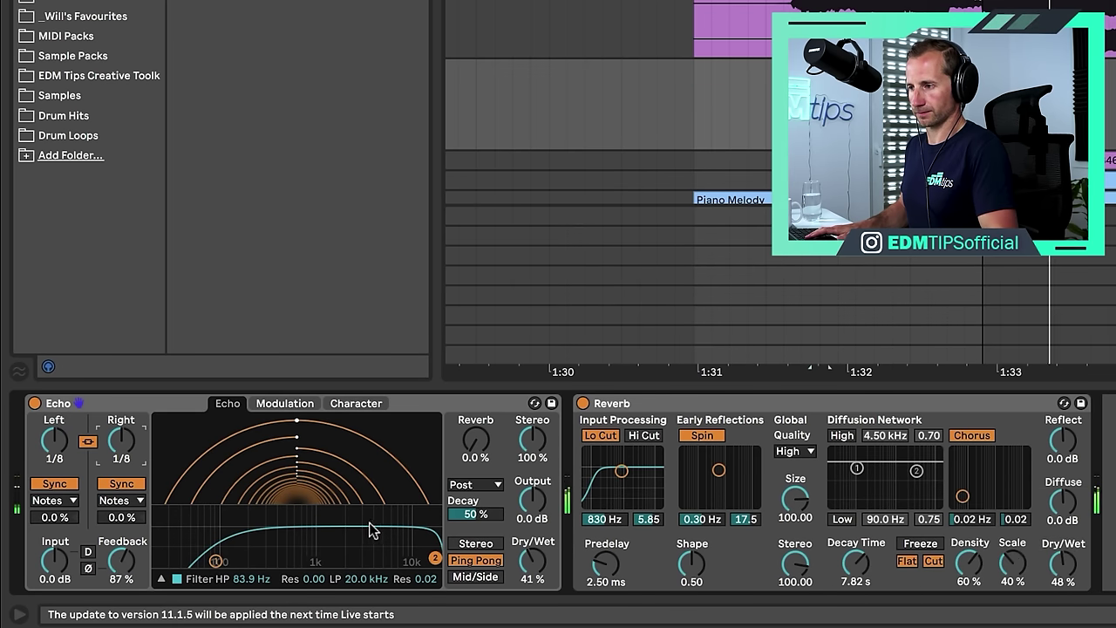
{"action": "mouse_move", "coordinate": [476, 440]}
{"action": "left_mouse_down"}
{"action": "mouse_move", "coordinate": [475, 406]}
{"action": "mouse_move", "coordinate": [475, 435]}
{"action": "mouse_move", "coordinate": [475, 417]}
{"action": "left_mouse_up"}
{"action": "key", "text": "space"}
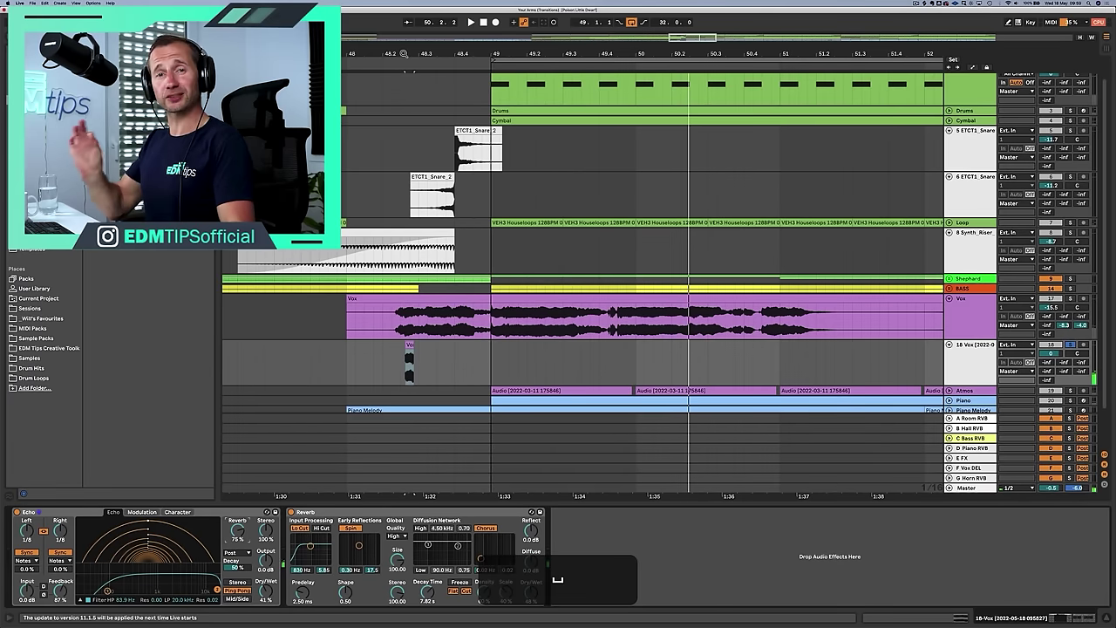
Add an audio track below the vocal slice track and rename the slice track VOX RVB
{"action": "left_click_drag", "start_coordinate": [404, 54], "coordinate": [404, 40]}
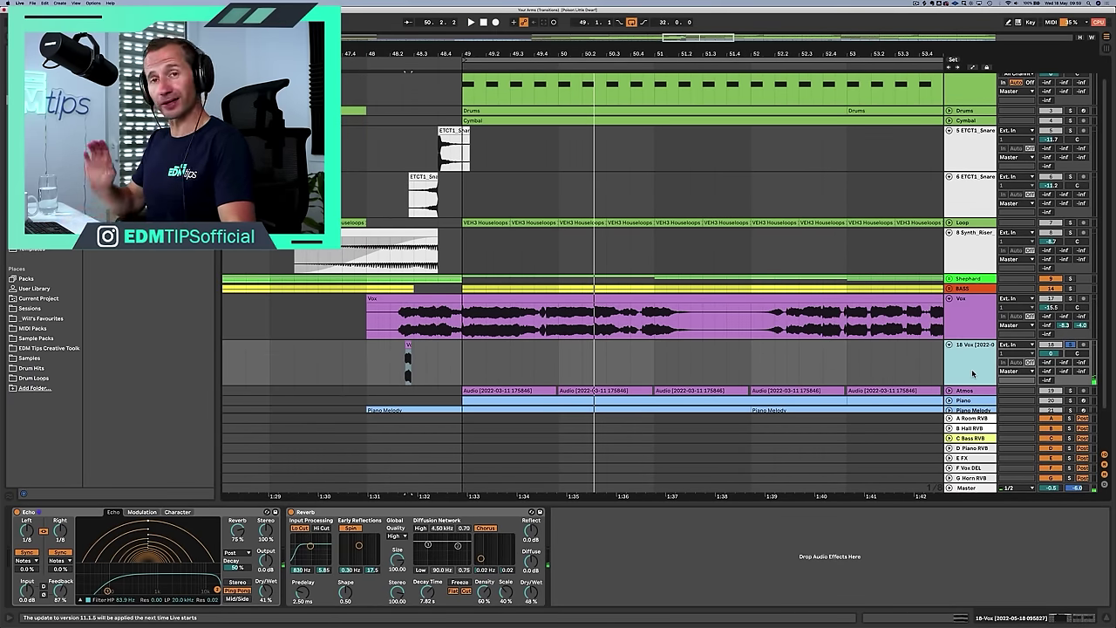
{"action": "left_click", "coordinate": [973, 373]}
{"action": "key", "text": "super+t"}
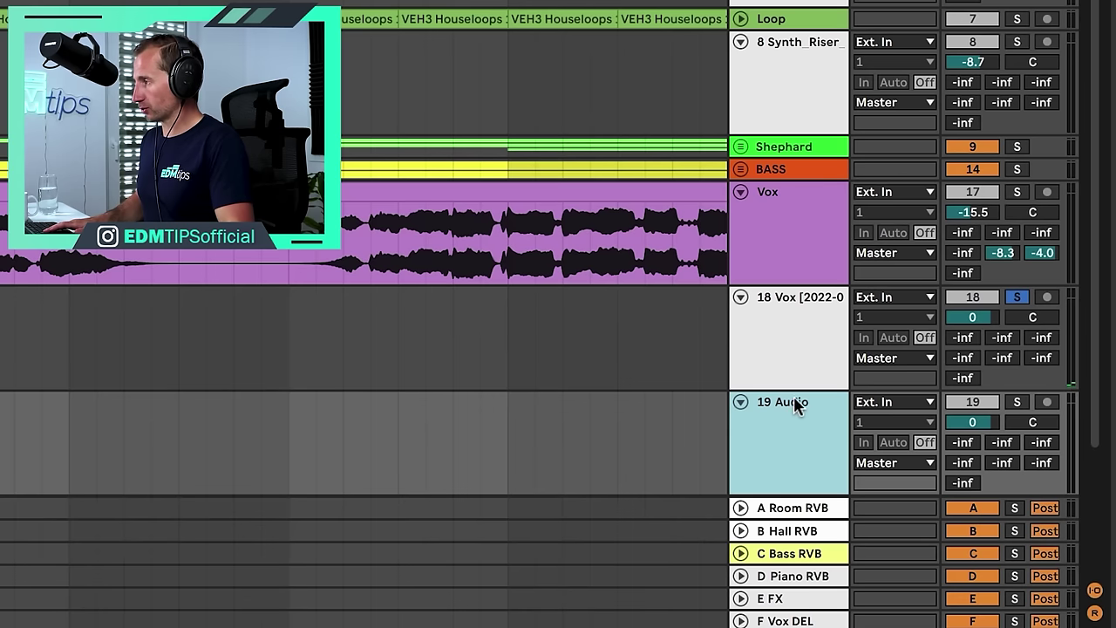
{"action": "left_click", "coordinate": [779, 324]}
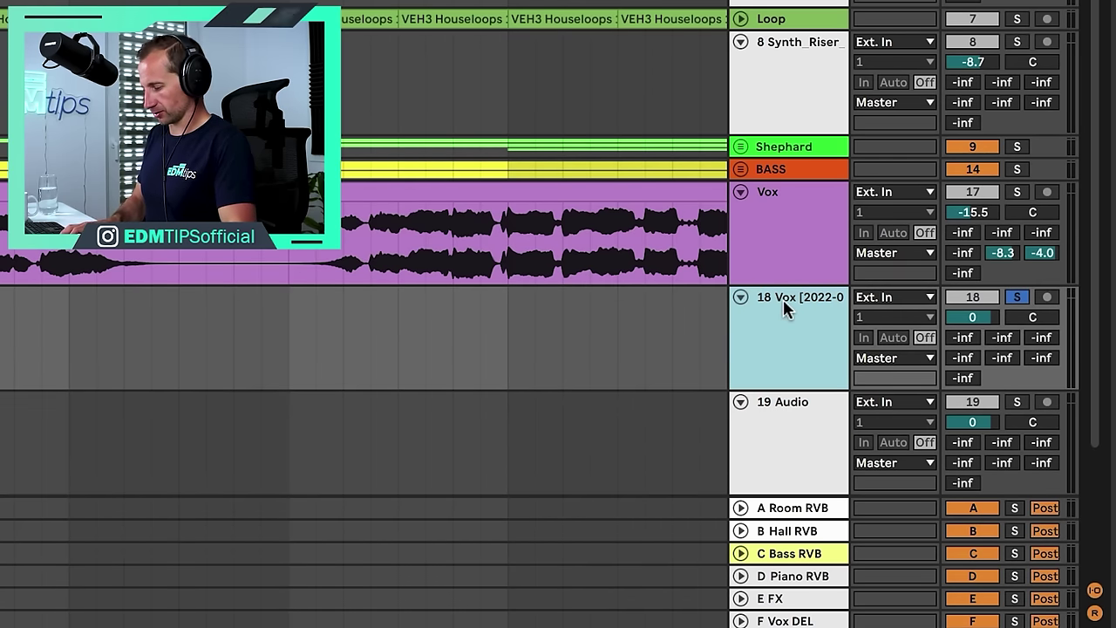
{"action": "double_click", "coordinate": [783, 301]}
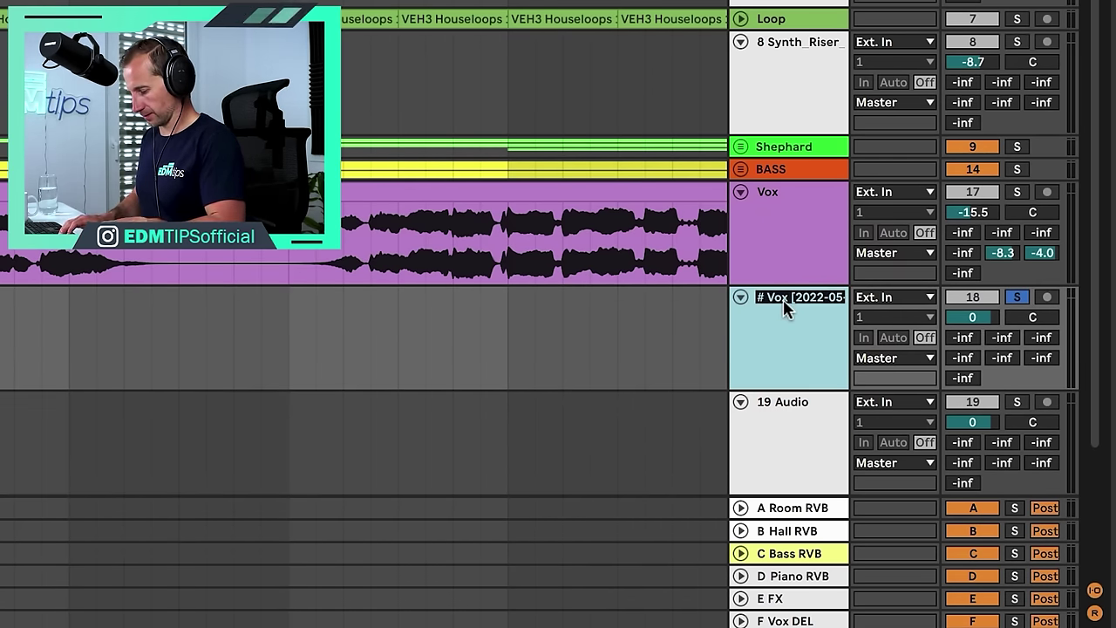
{"action": "type", "text": "VOX"}
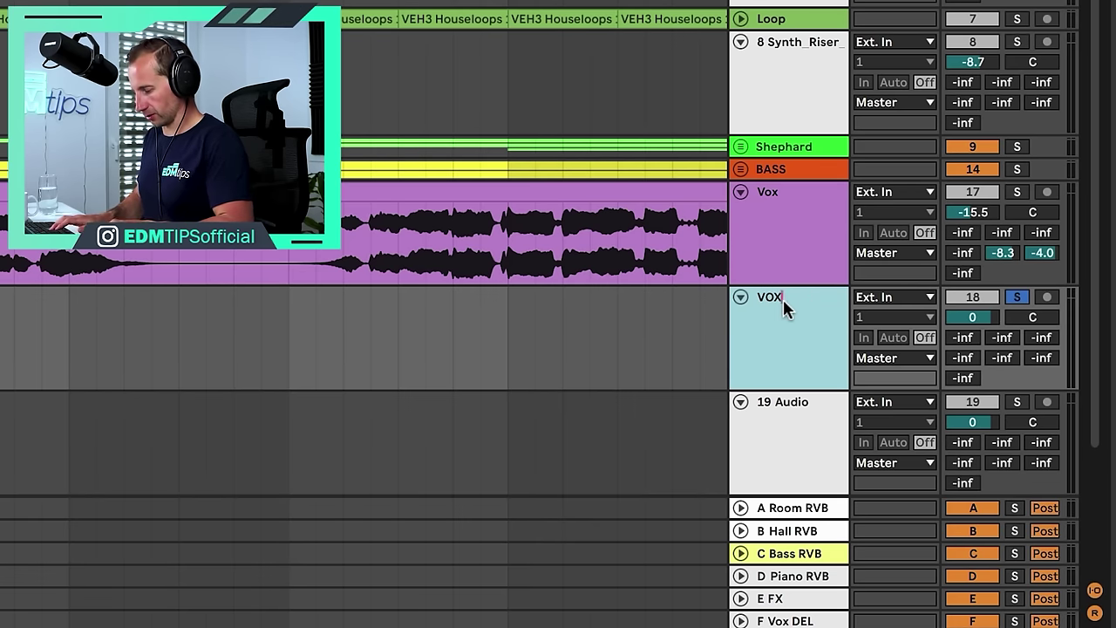
{"action": "type", "text": " INPO RVB"}
Set the new audio track's input to VOX RVB, arm it for recording and leave its monitoring Off
{"action": "left_click", "coordinate": [797, 421]}
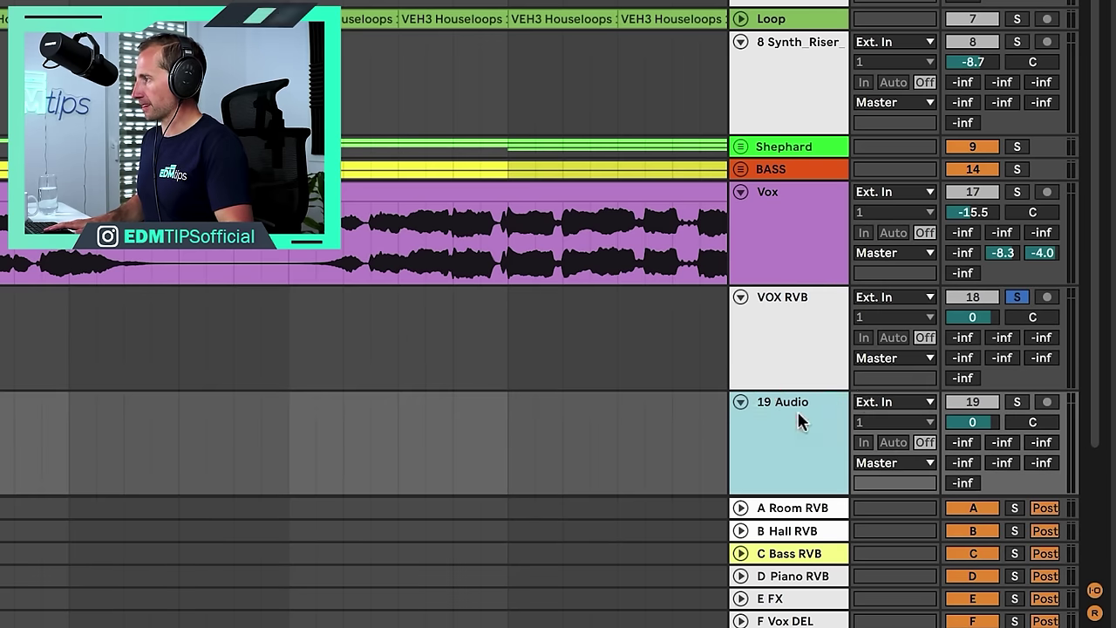
{"action": "left_click", "coordinate": [876, 404]}
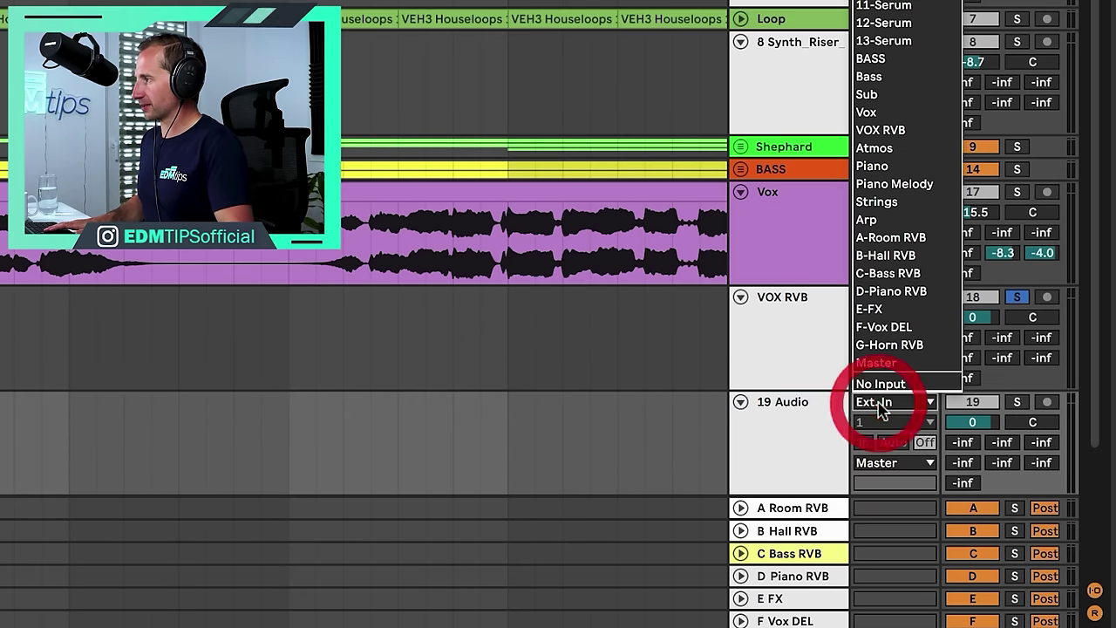
{"action": "left_click", "coordinate": [885, 133]}
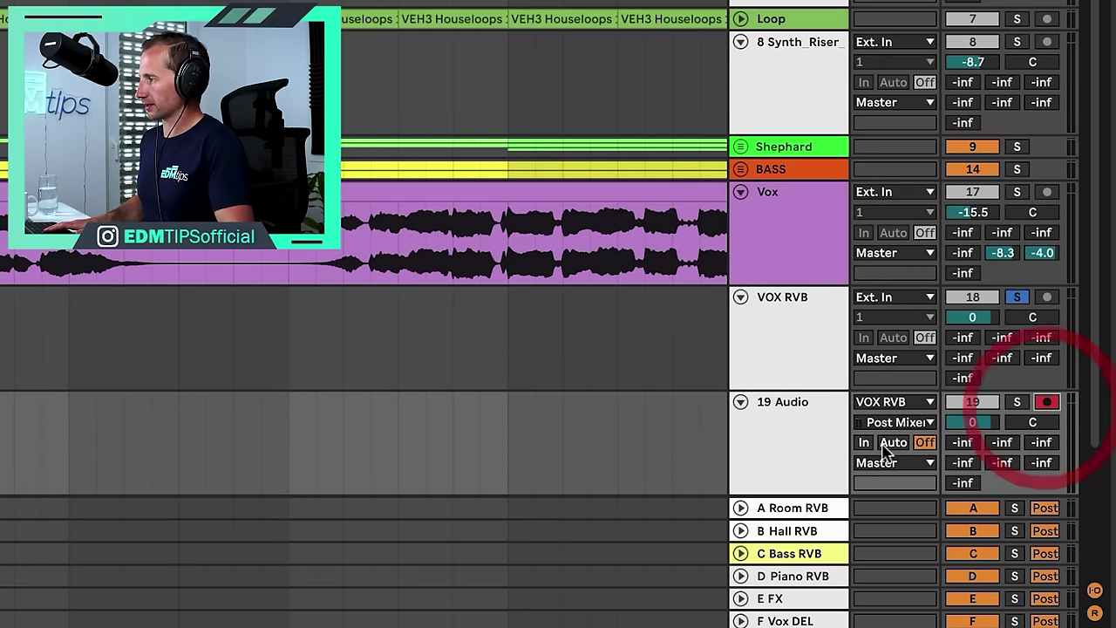
{"action": "left_click", "coordinate": [803, 441]}
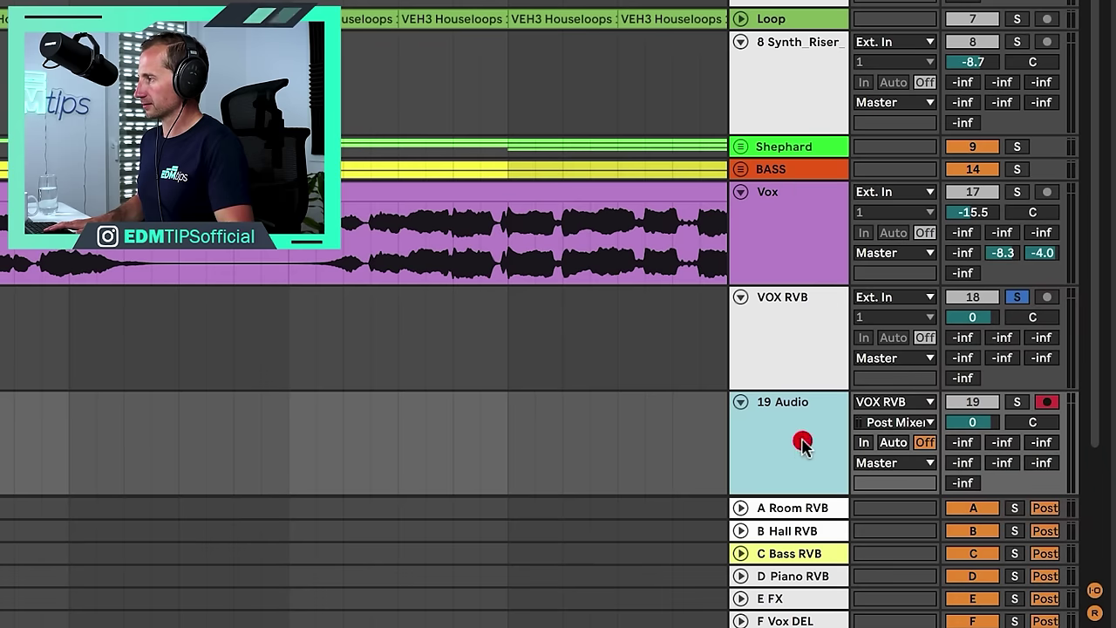
{"action": "left_click", "coordinate": [863, 443]}
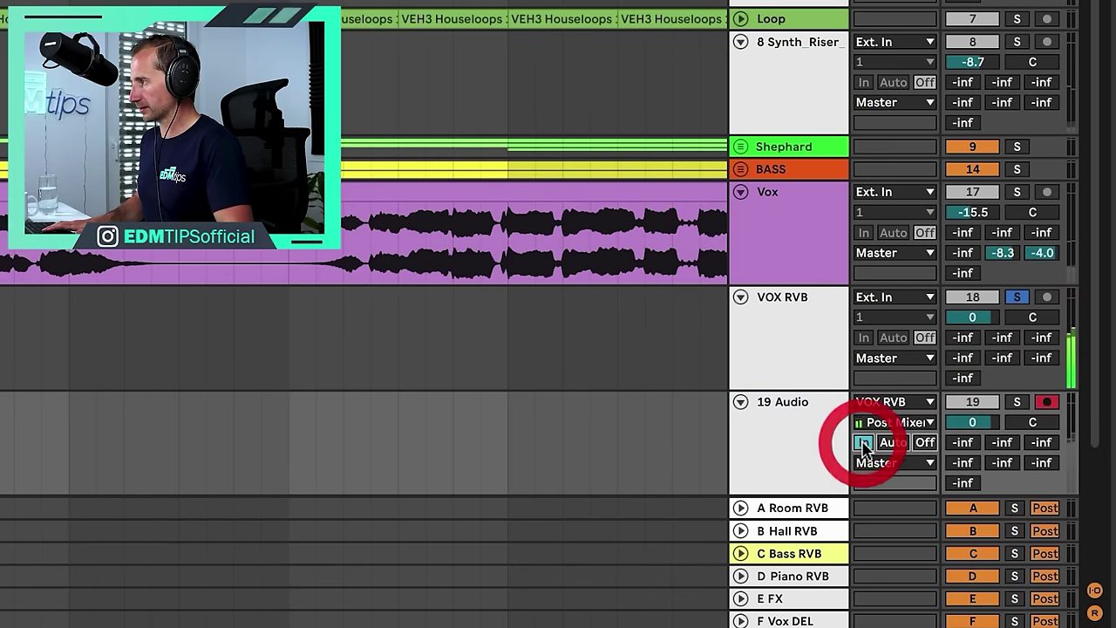
{"action": "left_click", "coordinate": [925, 443]}
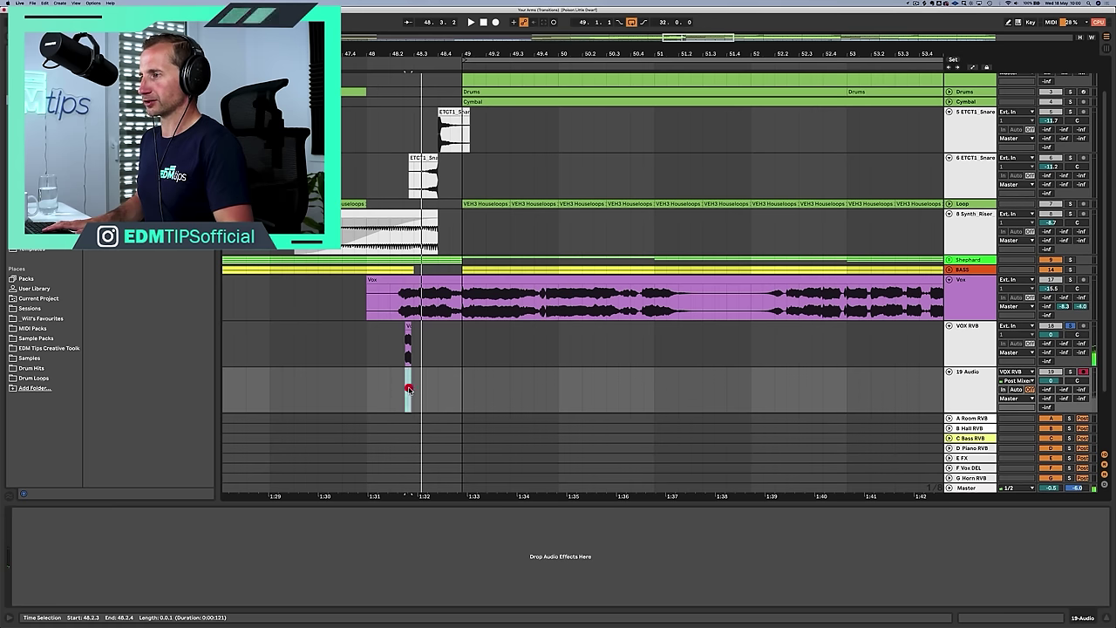
Record the vocal slice's echo and reverb tail onto the new audio track from just before the slice to about 52.4
{"action": "key", "text": "Delete"}
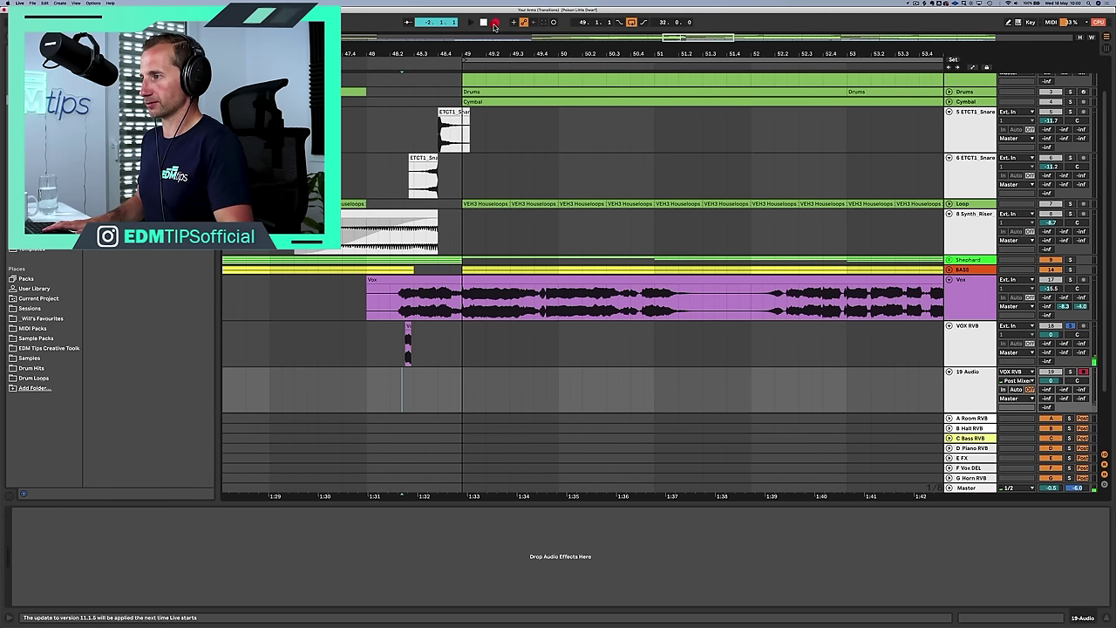
{"action": "left_click", "coordinate": [495, 23]}
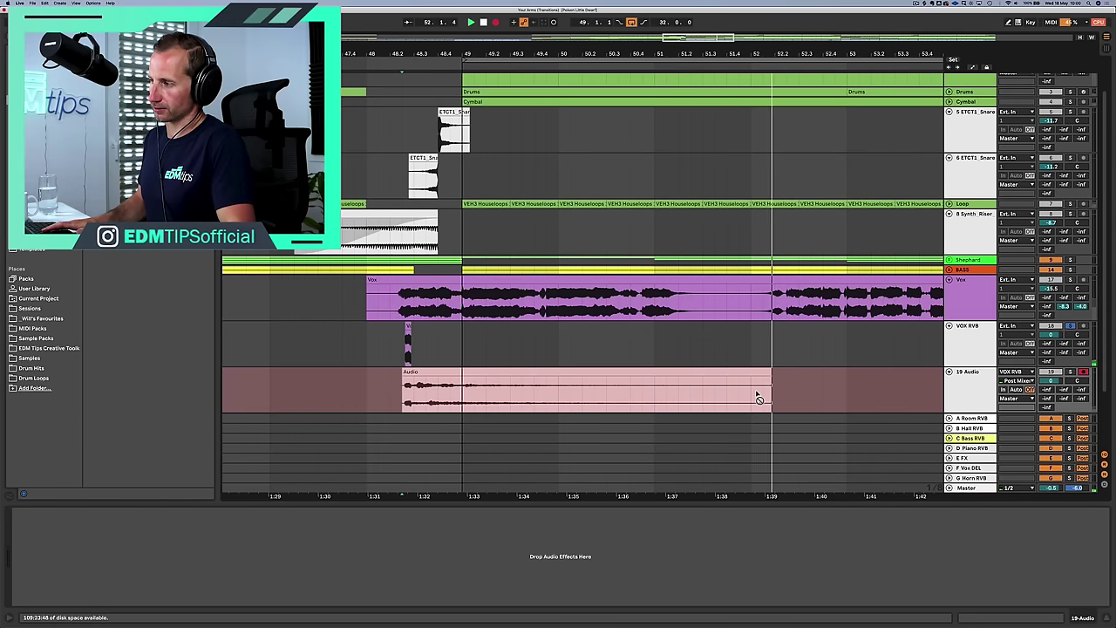
{"action": "key", "text": "space"}
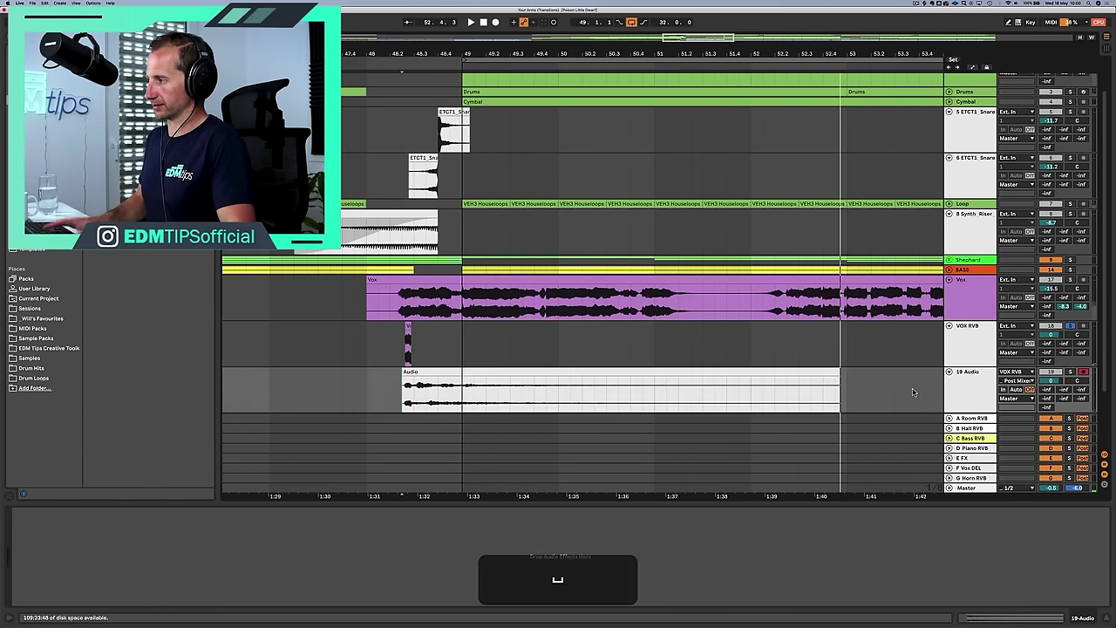
Reverse the recorded tail clip and move it earlier so it ends at 48.2.3, beside the vocal slice
{"action": "left_click", "coordinate": [947, 387]}
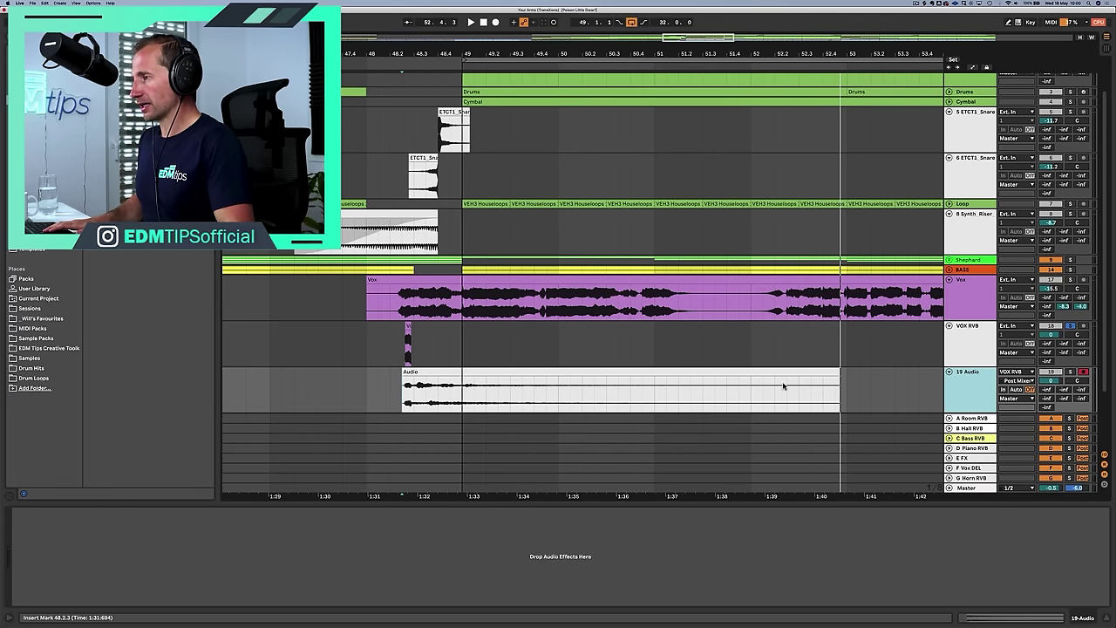
{"action": "left_click", "coordinate": [511, 372]}
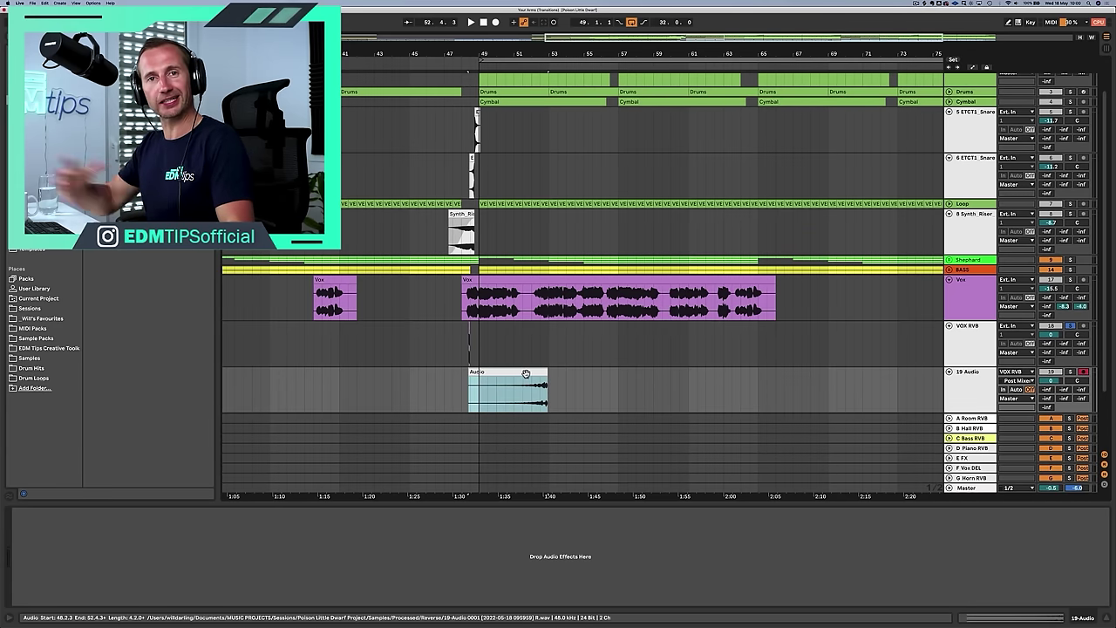
{"action": "left_click_drag", "start_coordinate": [525, 374], "coordinate": [440, 380]}
{"action": "left_click_drag", "start_coordinate": [446, 54], "coordinate": [446, 104]}
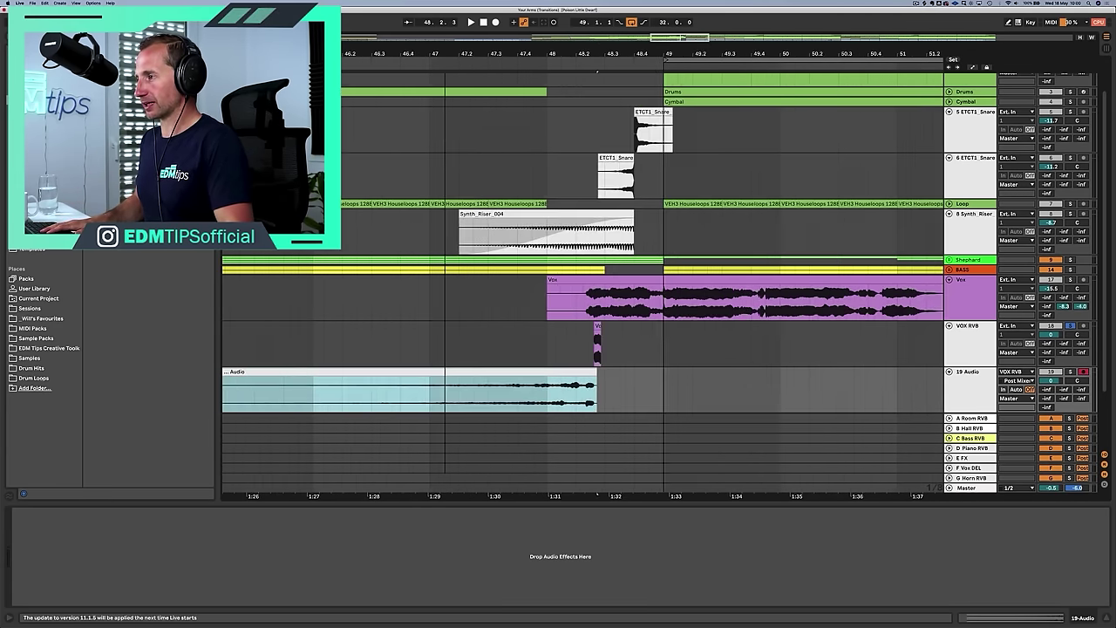
Solo the recorded track and play the reversed tail's ending from around 47.3 and 47.4
{"action": "left_click", "coordinate": [519, 386]}
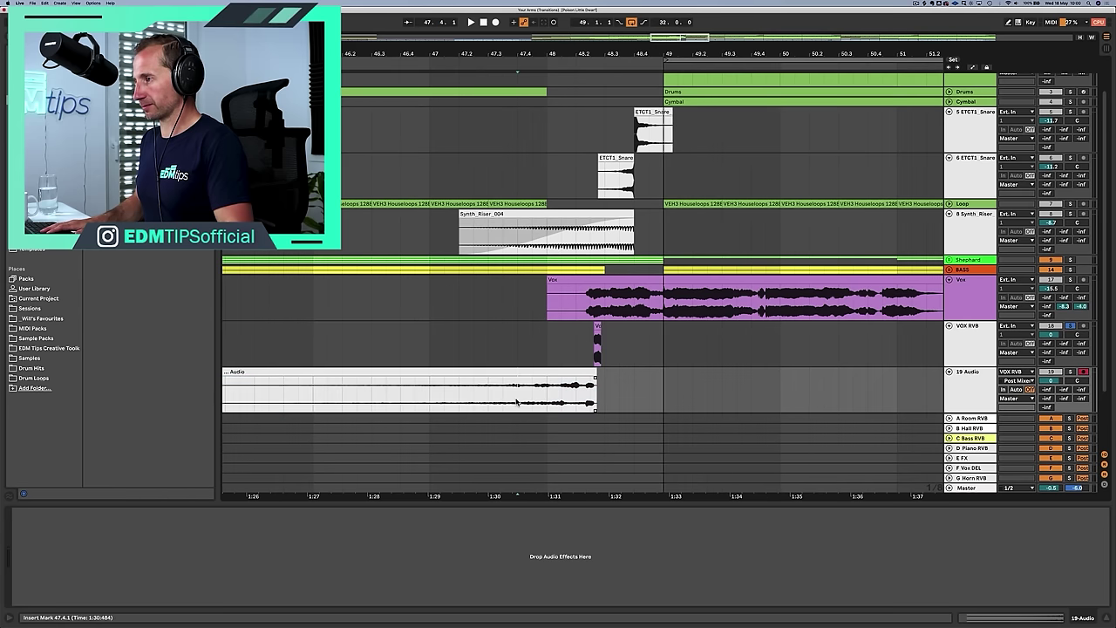
{"action": "left_click", "coordinate": [1070, 373]}
{"action": "key", "text": "space"}
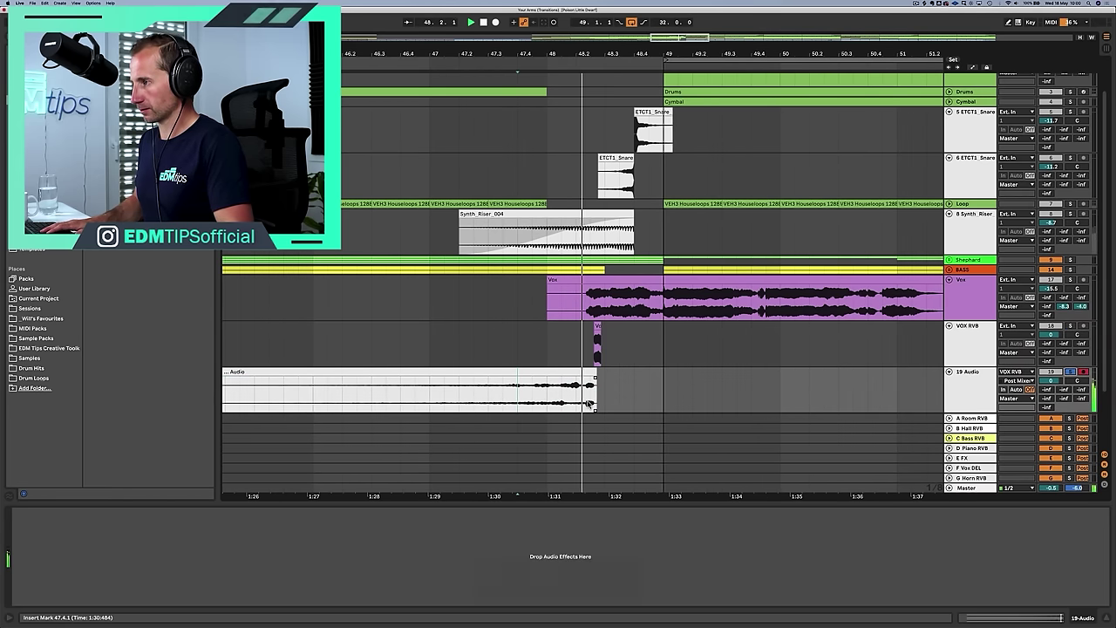
{"action": "key", "text": "space"}
{"action": "left_click", "coordinate": [514, 392]}
{"action": "key", "text": "space"}
{"action": "left_click", "coordinate": [491, 391]}
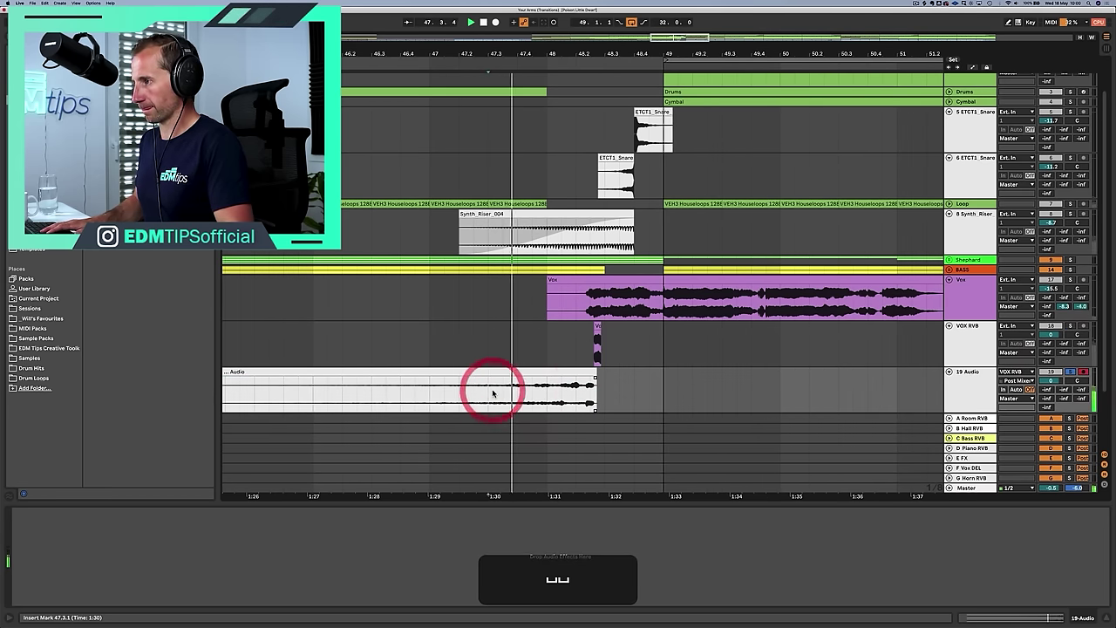
{"action": "key", "text": "space"}
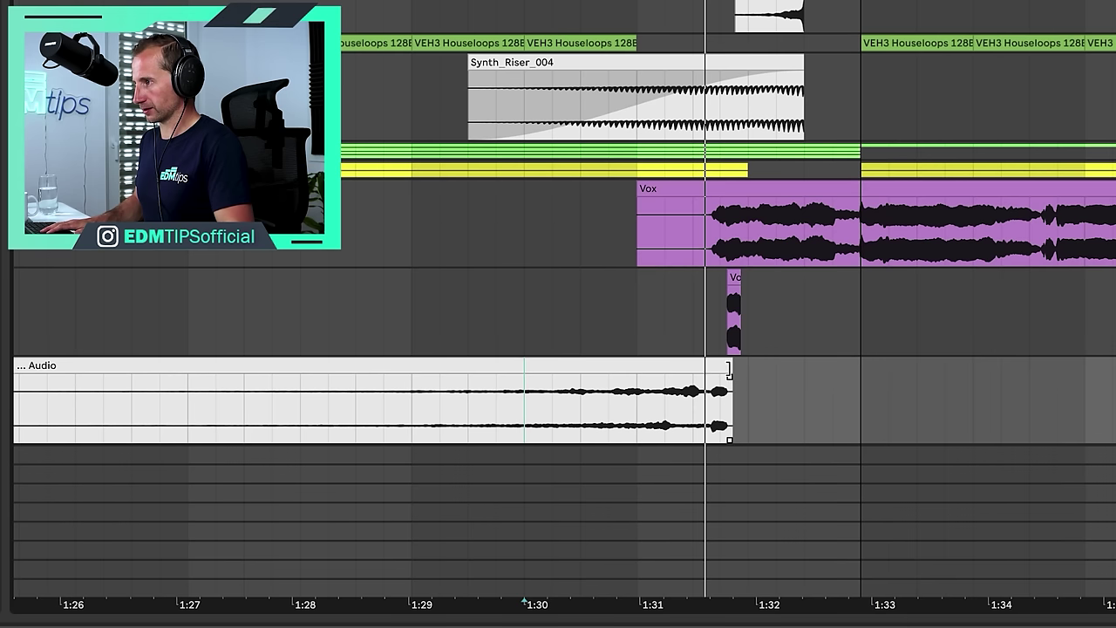
Trim the last burst, about an eighth note, off the reversed tail's end and play the clip from before 1:27
{"action": "left_click", "coordinate": [596, 384]}
{"action": "left_click_drag", "start_coordinate": [711, 368], "coordinate": [707, 367]}
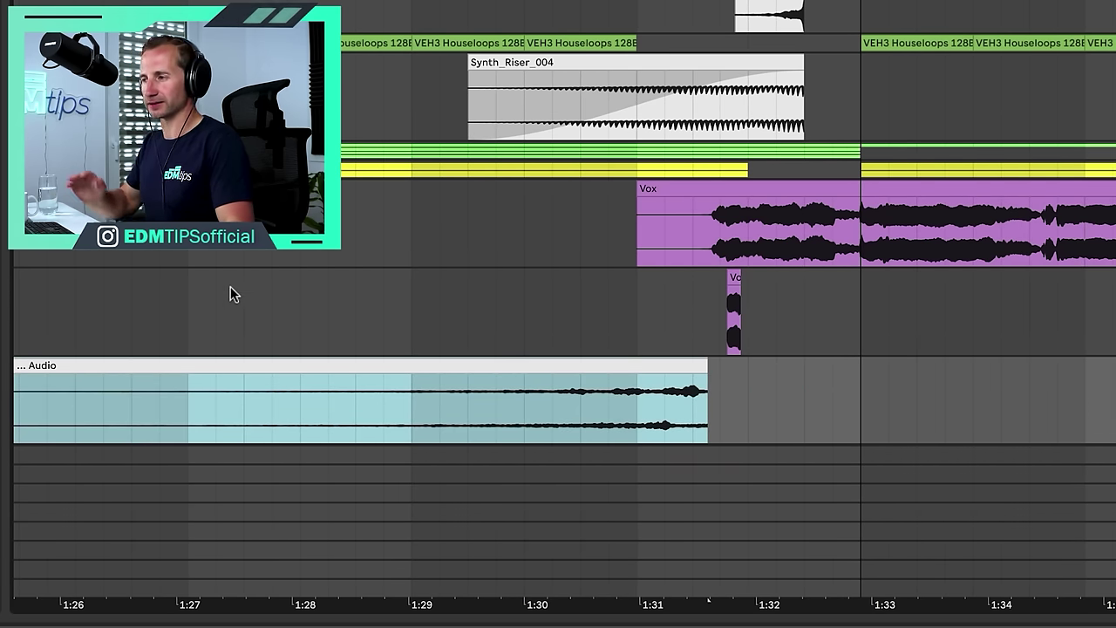
{"action": "left_click", "coordinate": [158, 292]}
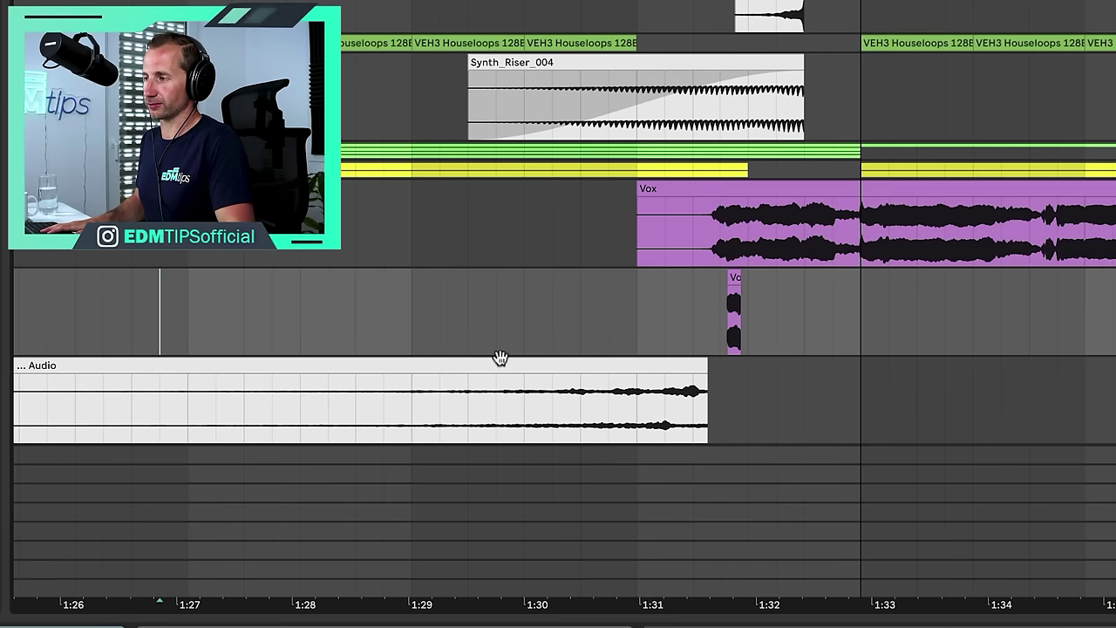
{"action": "key", "text": "space"}
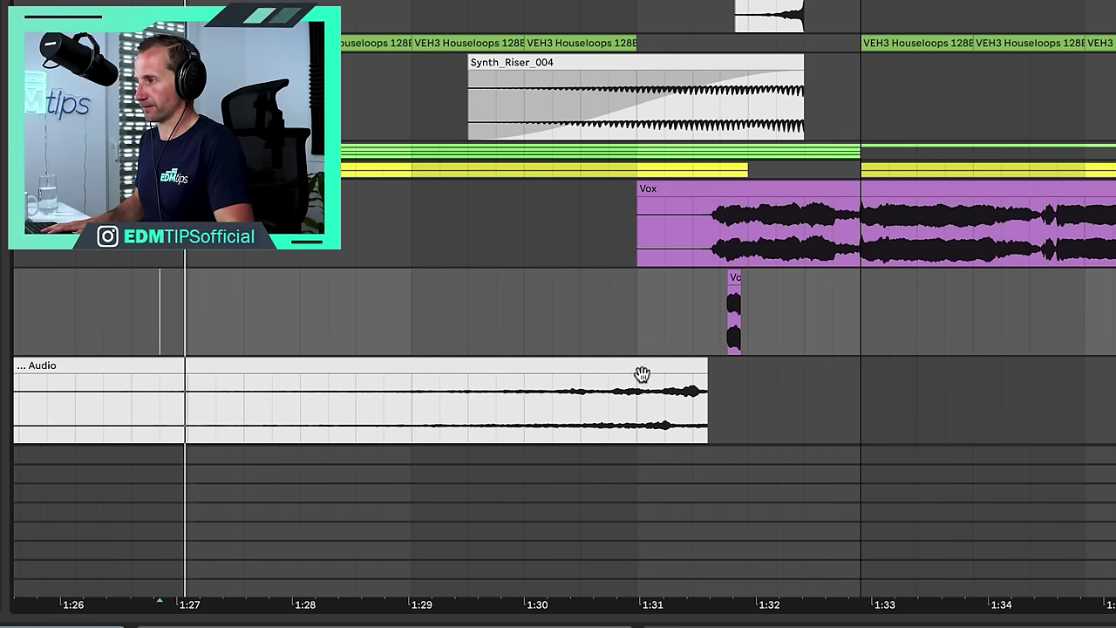
Move the trimmed reversed tail about an eighth note later so it ends beneath the vocal slice, and delete the VOX RVB track
{"action": "left_click", "coordinate": [703, 370]}
{"action": "left_click", "coordinate": [705, 369]}
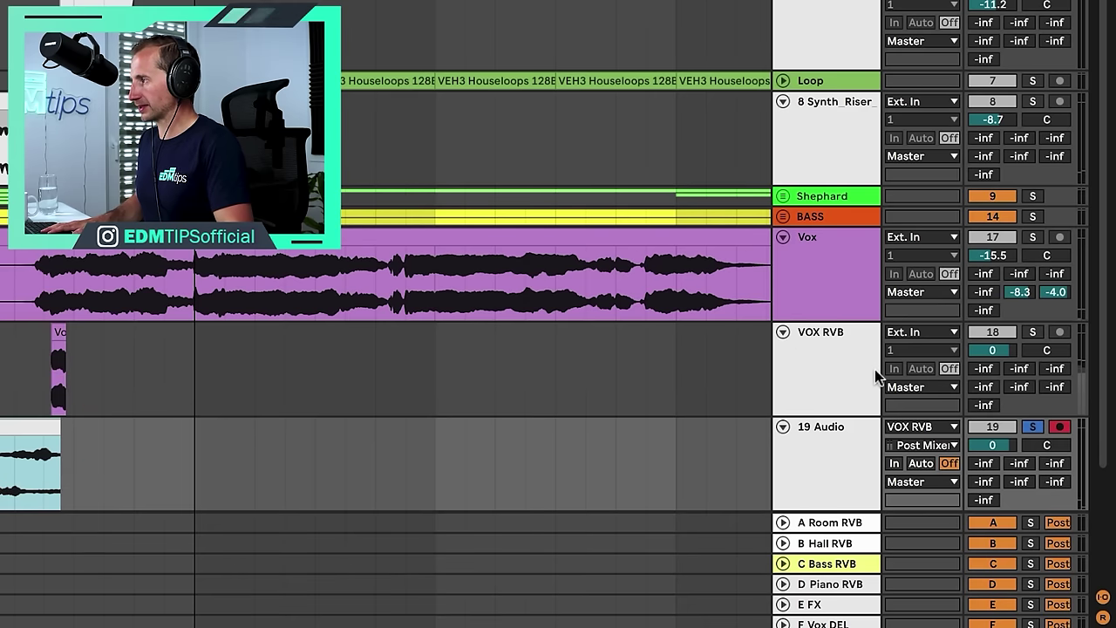
{"action": "left_click", "coordinate": [873, 371]}
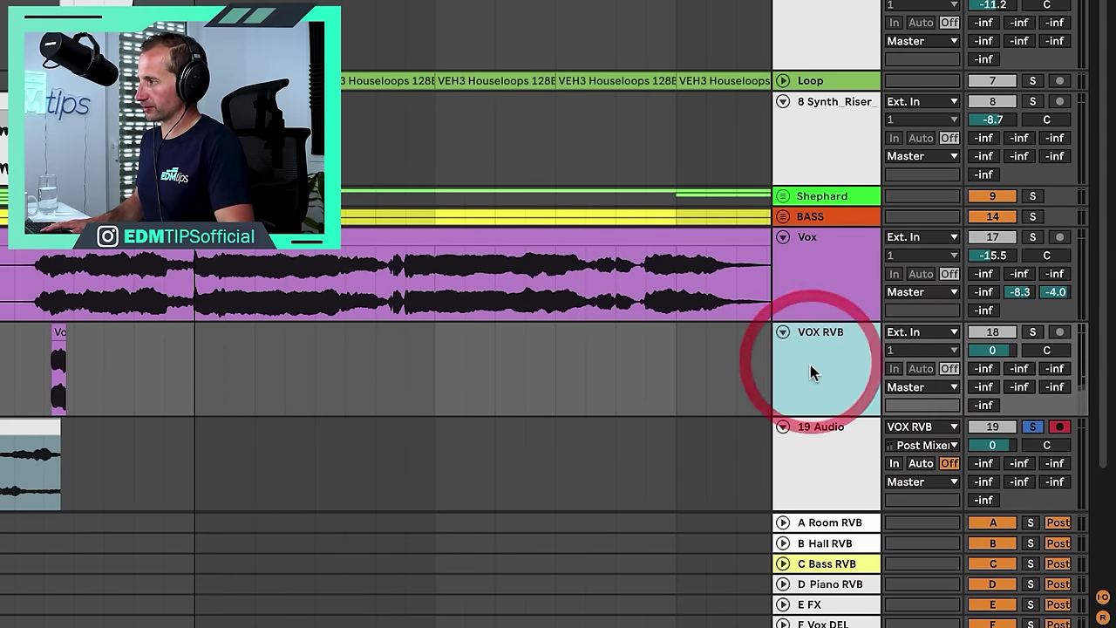
{"action": "key", "text": "Delete"}
Rename the recorded audio track as Reverse RVB
{"action": "left_click", "coordinate": [816, 360]}
{"action": "key", "text": "super+r"}
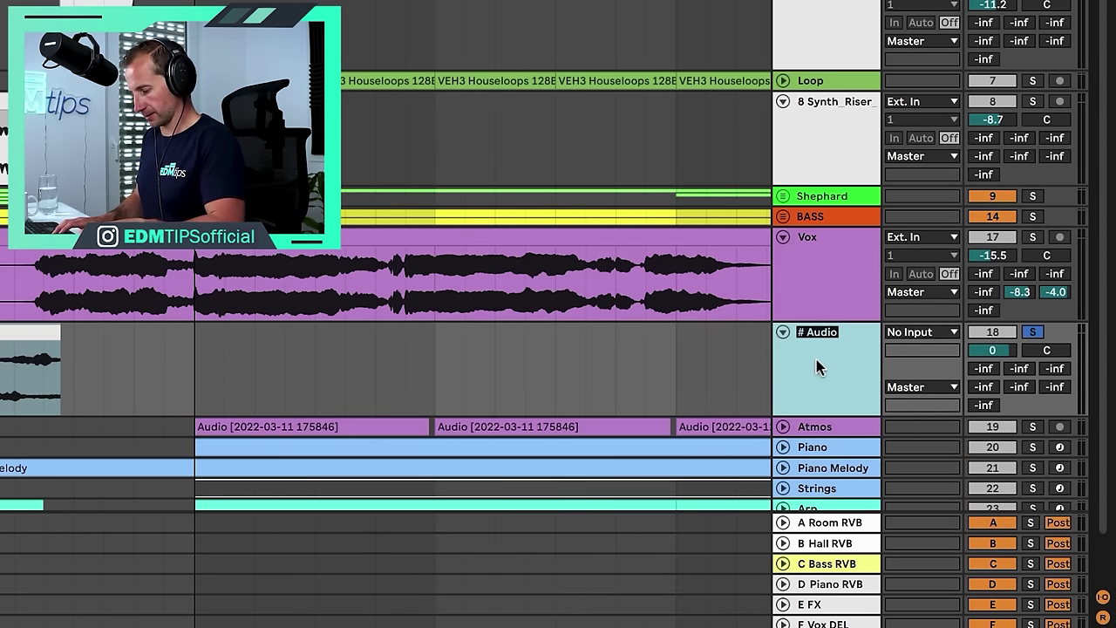
{"action": "type", "text": "RVB"}
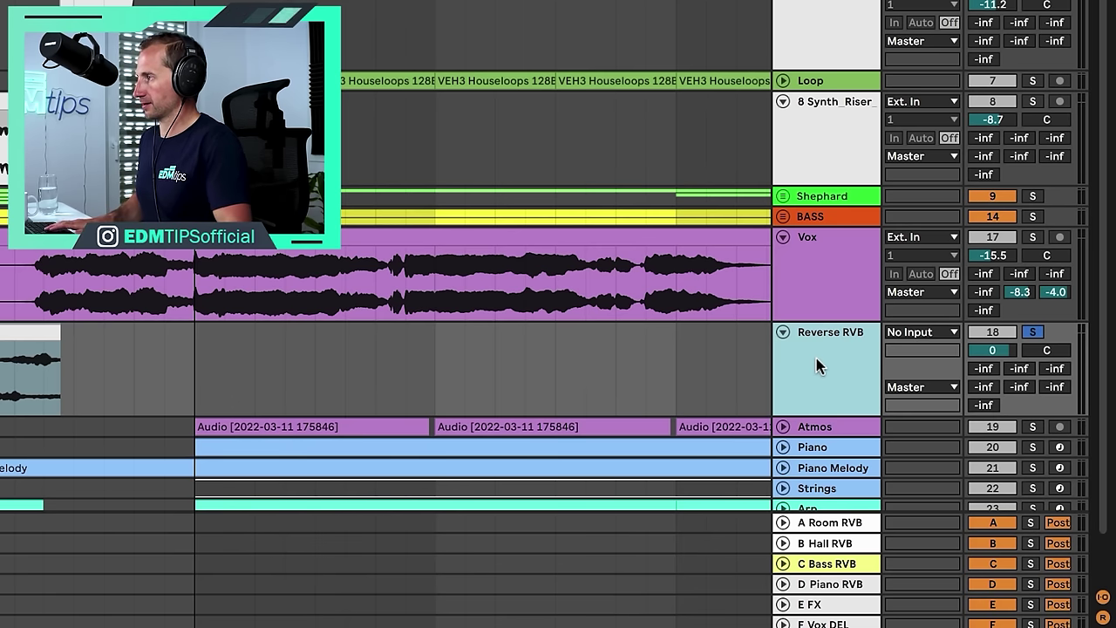
Color the Reverse RVB track the same purple as the Vox track and assign that color to its clips
{"action": "right_click", "coordinate": [816, 358]}
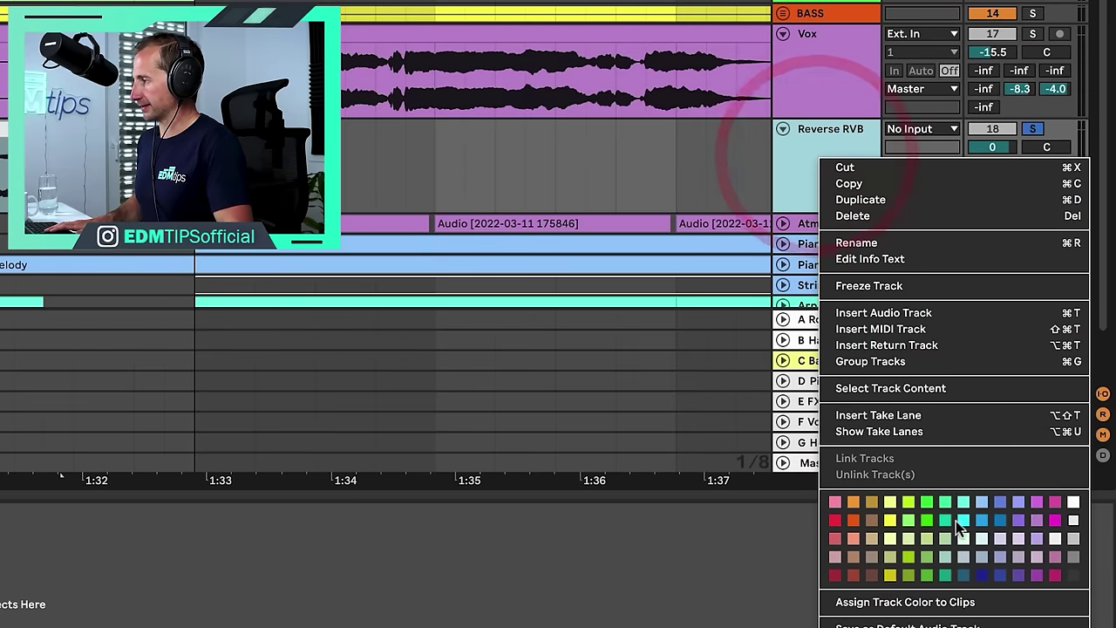
{"action": "left_click", "coordinate": [1037, 502]}
{"action": "right_click", "coordinate": [835, 179]}
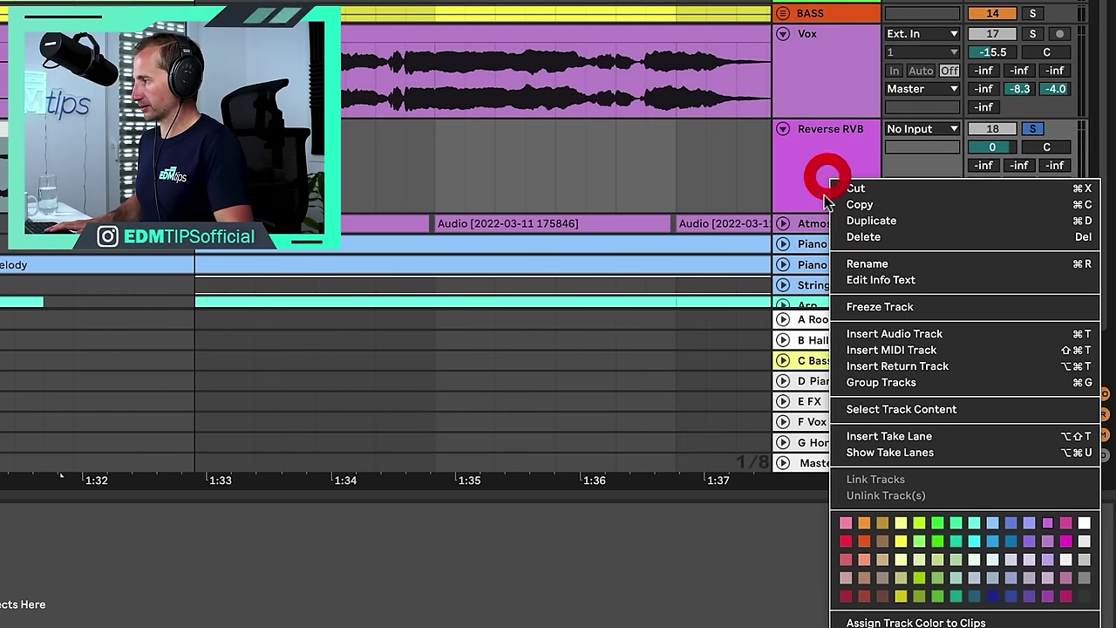
{"action": "left_click", "coordinate": [1045, 540]}
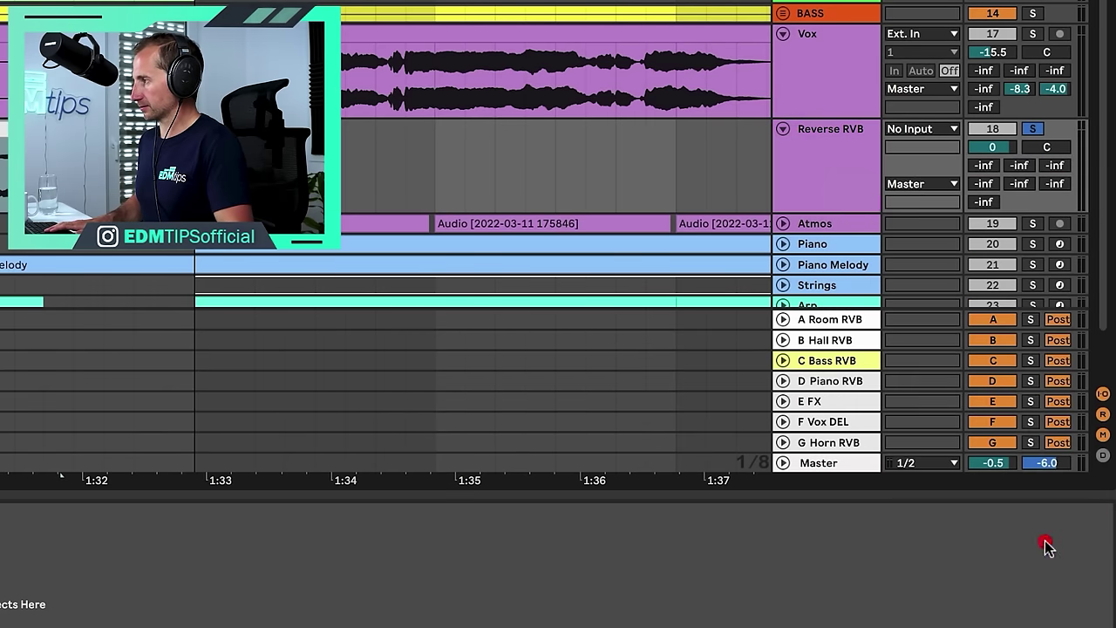
{"action": "right_click", "coordinate": [832, 168]}
{"action": "left_click", "coordinate": [914, 616]}
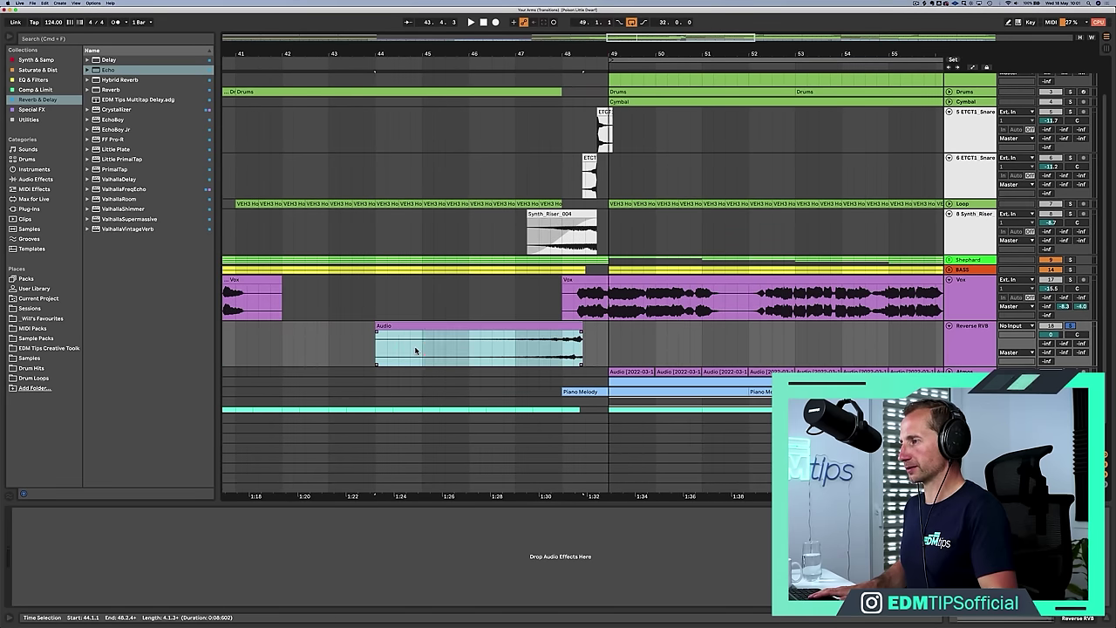
Solo the Vox track together with Reverse RVB and play both from 45.1.1 towards the drop
{"action": "left_click", "coordinate": [416, 349]}
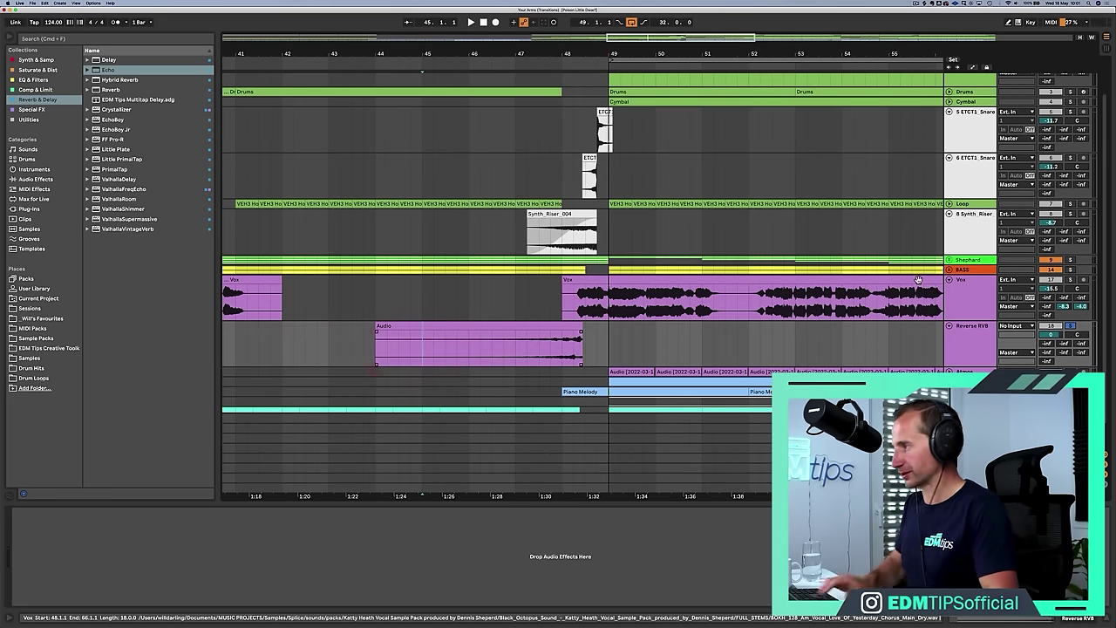
{"action": "left_click", "coordinate": [1075, 284], "text": "super"}
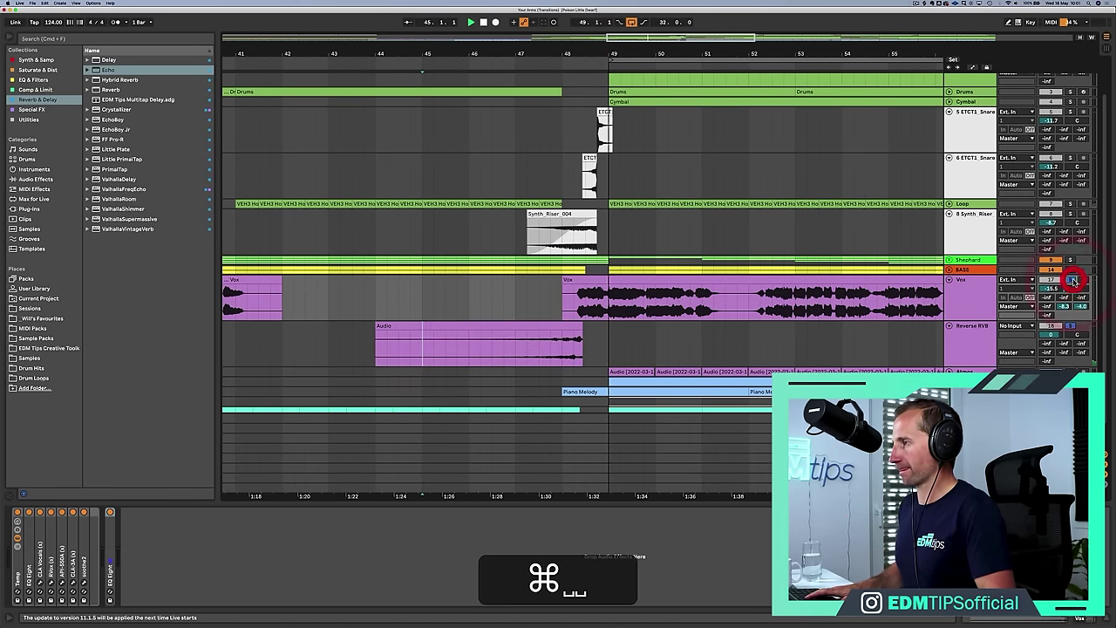
{"action": "key", "text": "space"}
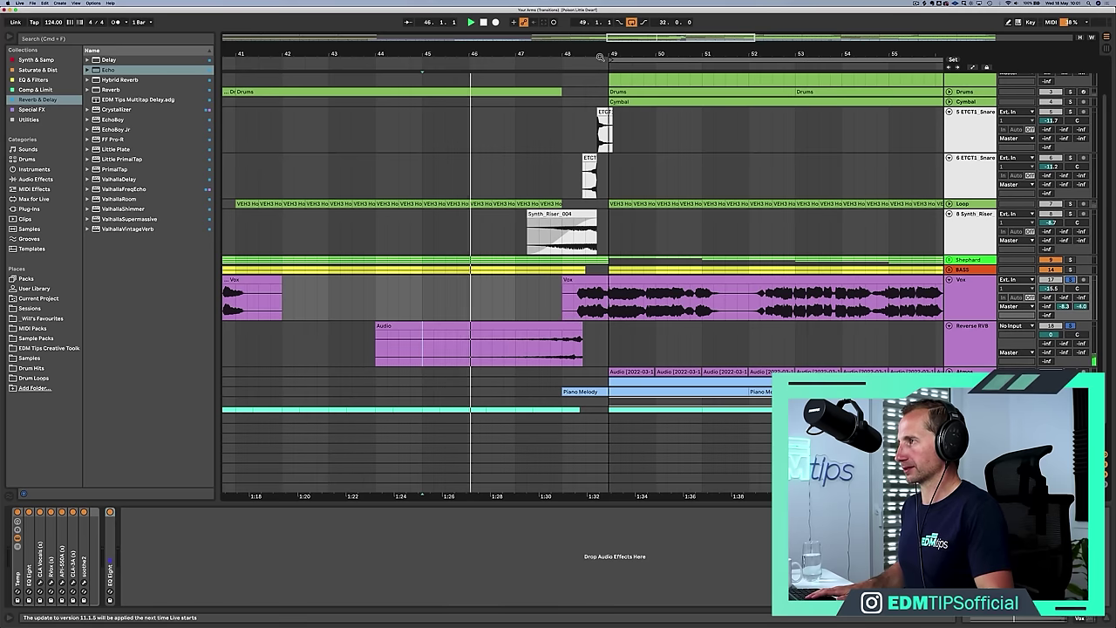
{"action": "scroll", "coordinate": [576, 321], "scroll_direction": "up", "scroll_amount": 3}
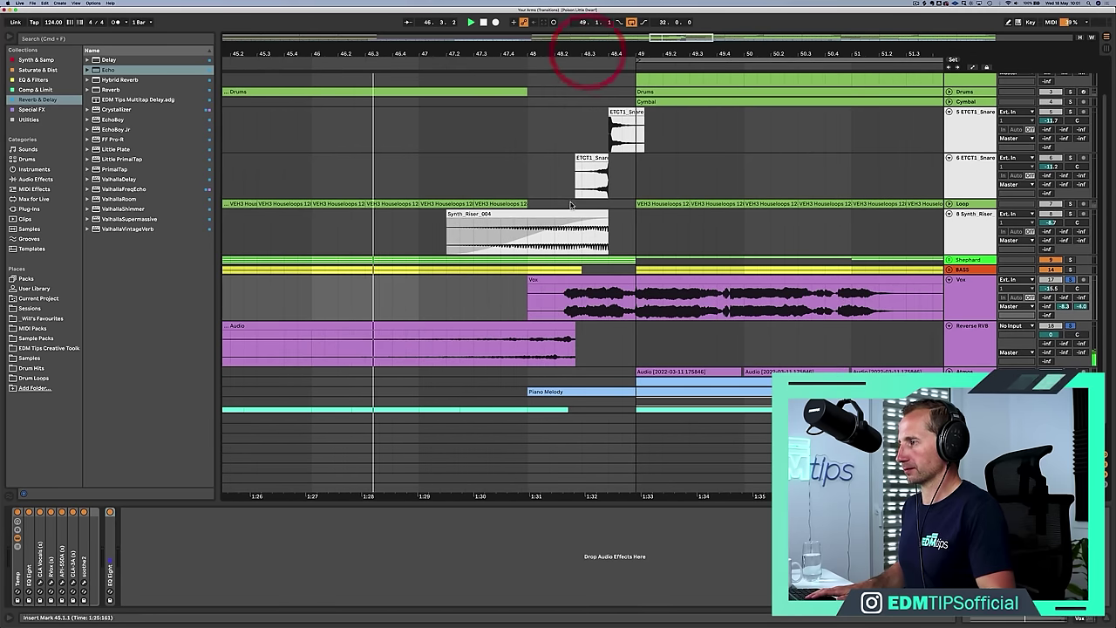
Add a very short fade-out at the end of the reversed tail clip
{"action": "left_click", "coordinate": [574, 334]}
{"action": "left_click", "coordinate": [569, 334]}
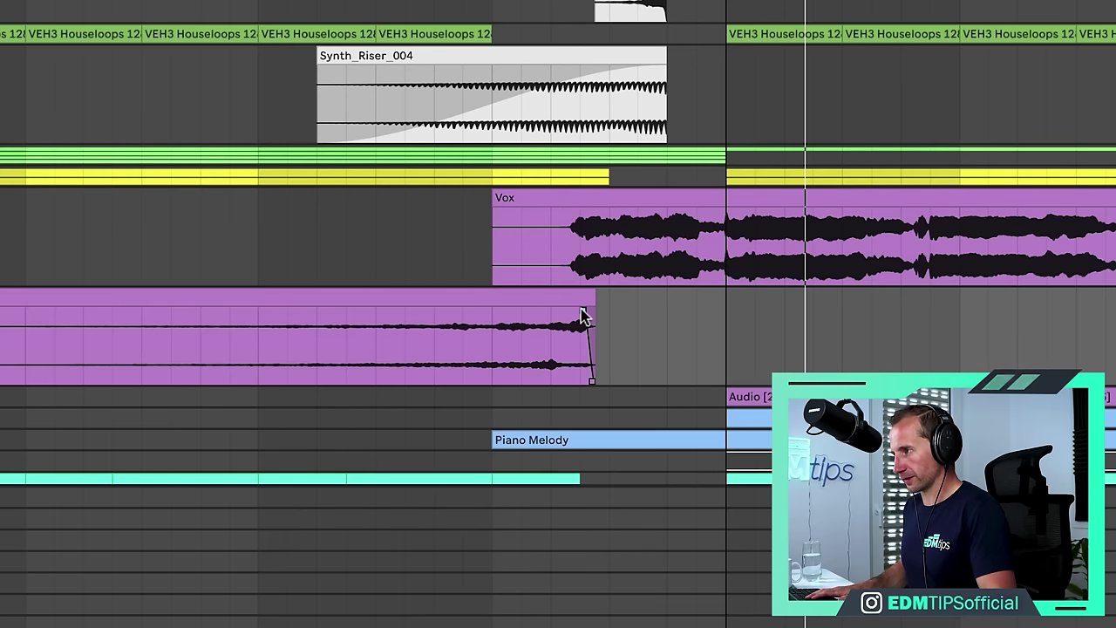
{"action": "left_click", "coordinate": [573, 313]}
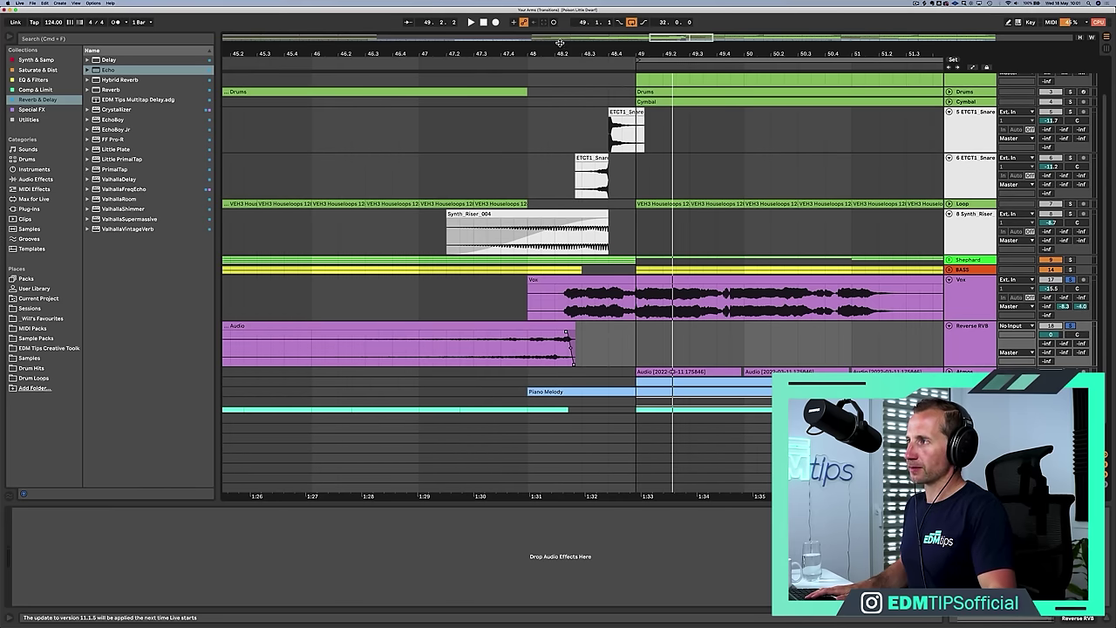
Trim the start of the reversed tail clip so it begins around 46.4
{"action": "left_click_drag", "start_coordinate": [561, 50], "coordinate": [564, 13]}
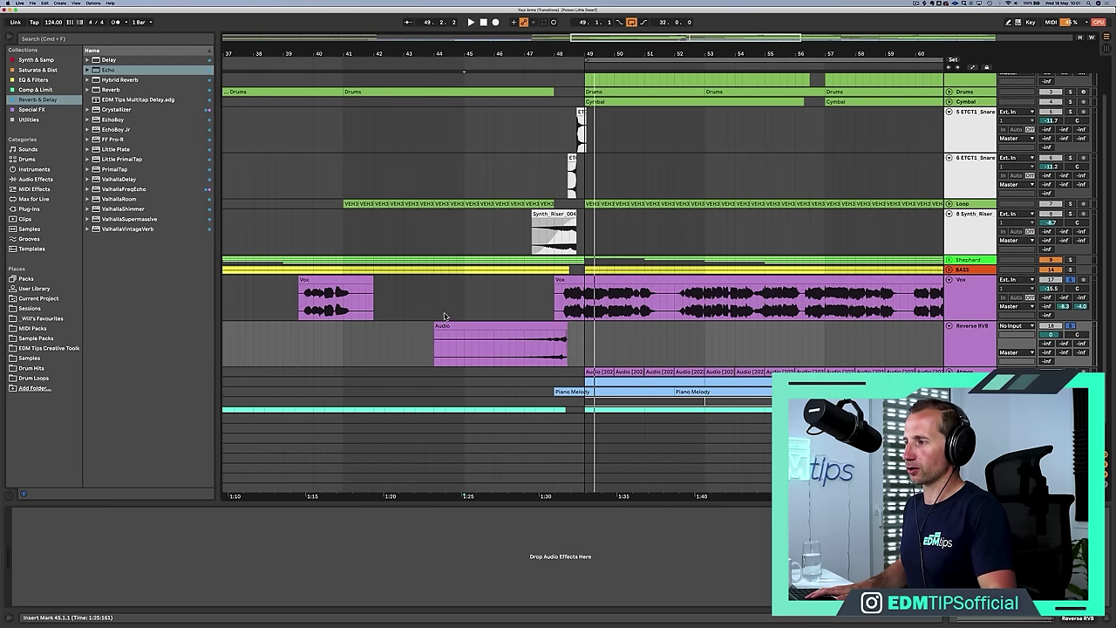
{"action": "left_click", "coordinate": [441, 328]}
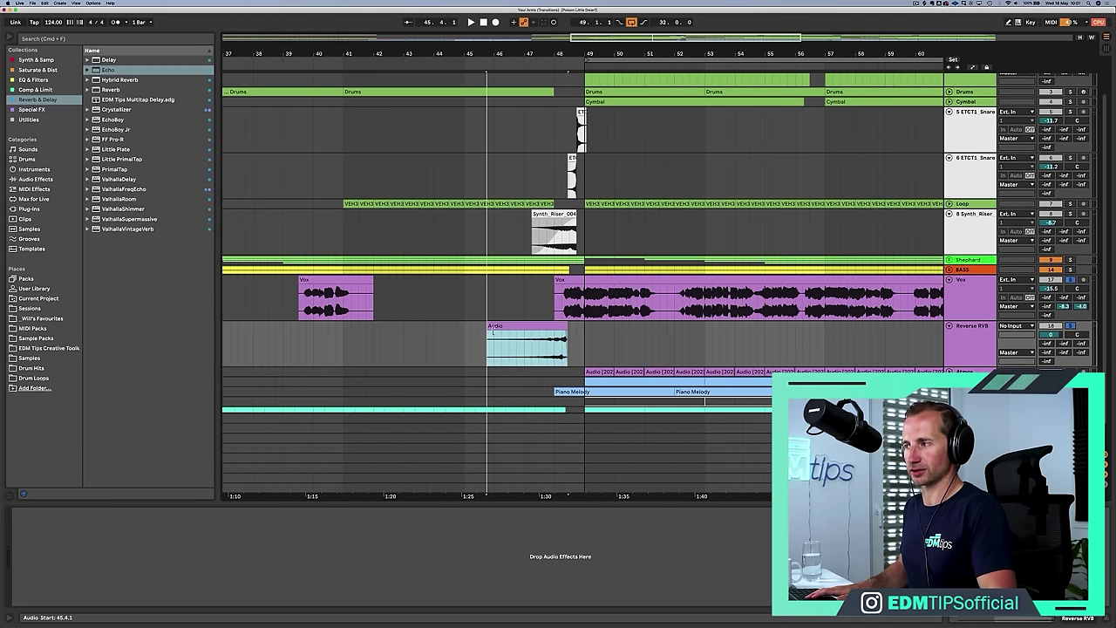
{"action": "mouse_move", "coordinate": [493, 329]}
{"action": "left_mouse_down"}
{"action": "mouse_move", "coordinate": [441, 329]}
{"action": "mouse_move", "coordinate": [516, 334]}
{"action": "left_mouse_up"}
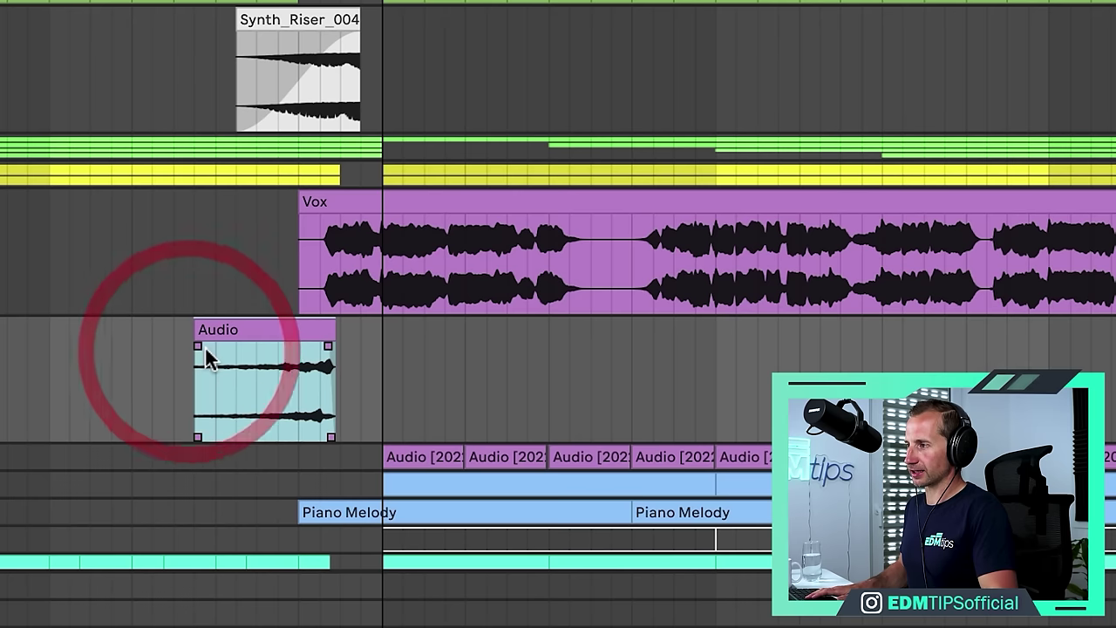
Fade in the reversed tail over nearly its whole length, bend the fade curve lower, and play it against the vocal
{"action": "left_click_drag", "start_coordinate": [199, 349], "coordinate": [261, 348]}
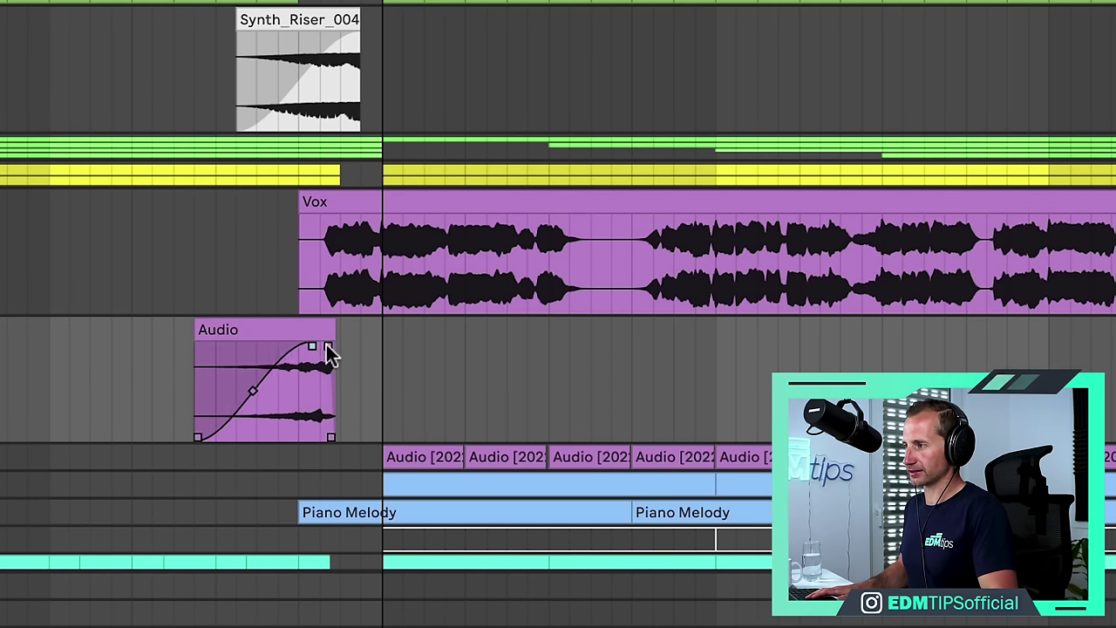
{"action": "left_click", "coordinate": [269, 392]}
{"action": "key", "text": "space"}
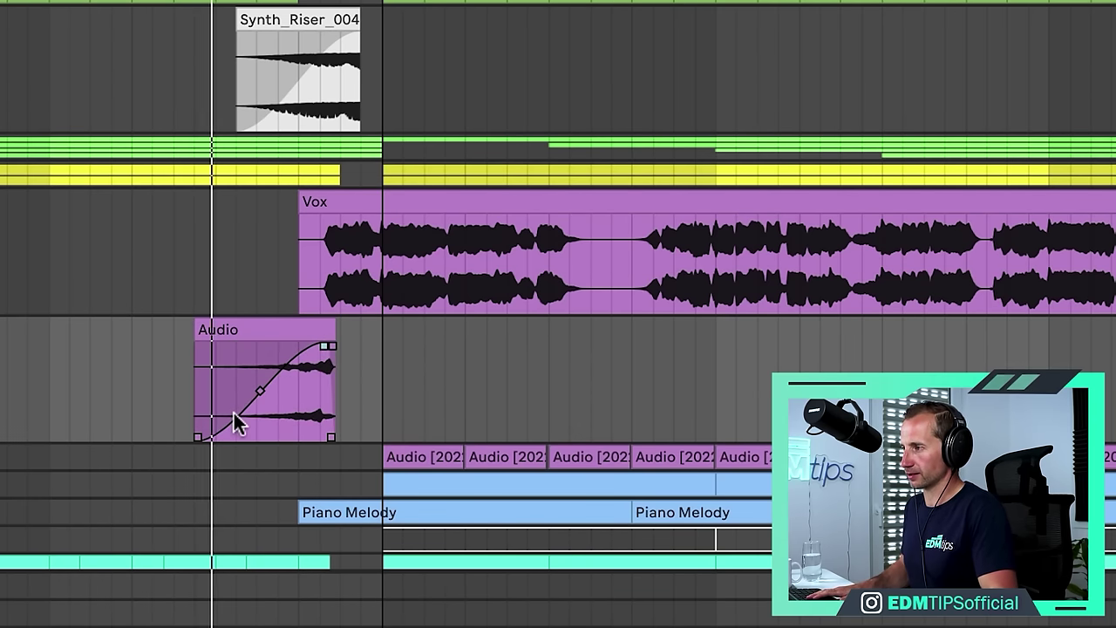
{"action": "left_click_drag", "start_coordinate": [261, 390], "coordinate": [263, 414]}
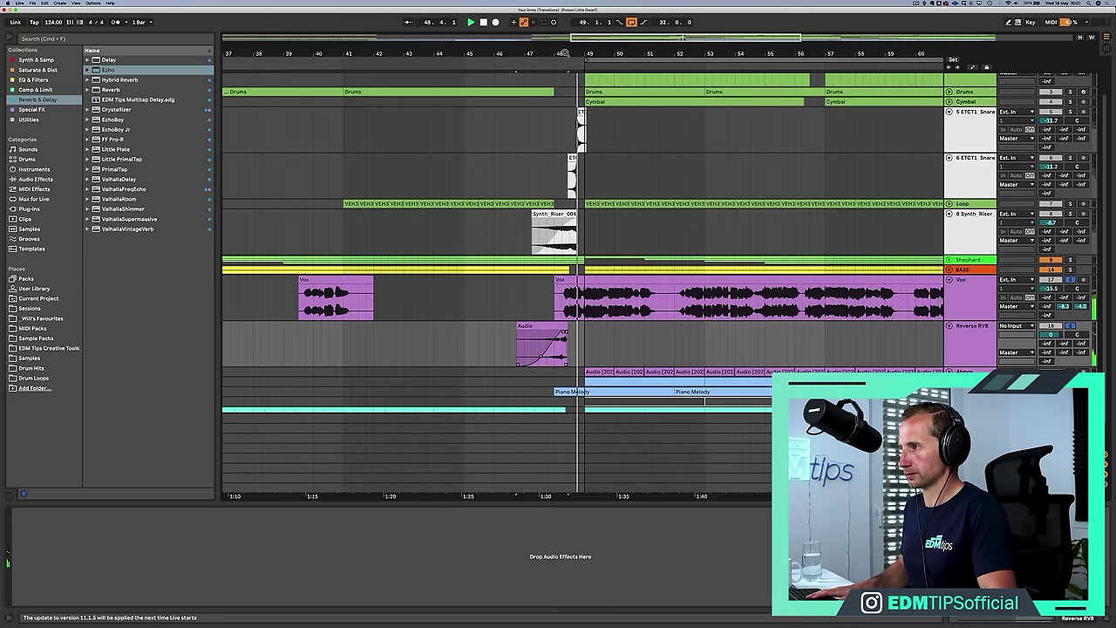
{"action": "key", "text": "space"}
Shorten the reversed tail clip so it starts at 47.1.1, and play it into the vocal past bar 50
{"action": "scroll", "coordinate": [260, 319], "scroll_direction": "up", "scroll_amount": 5}
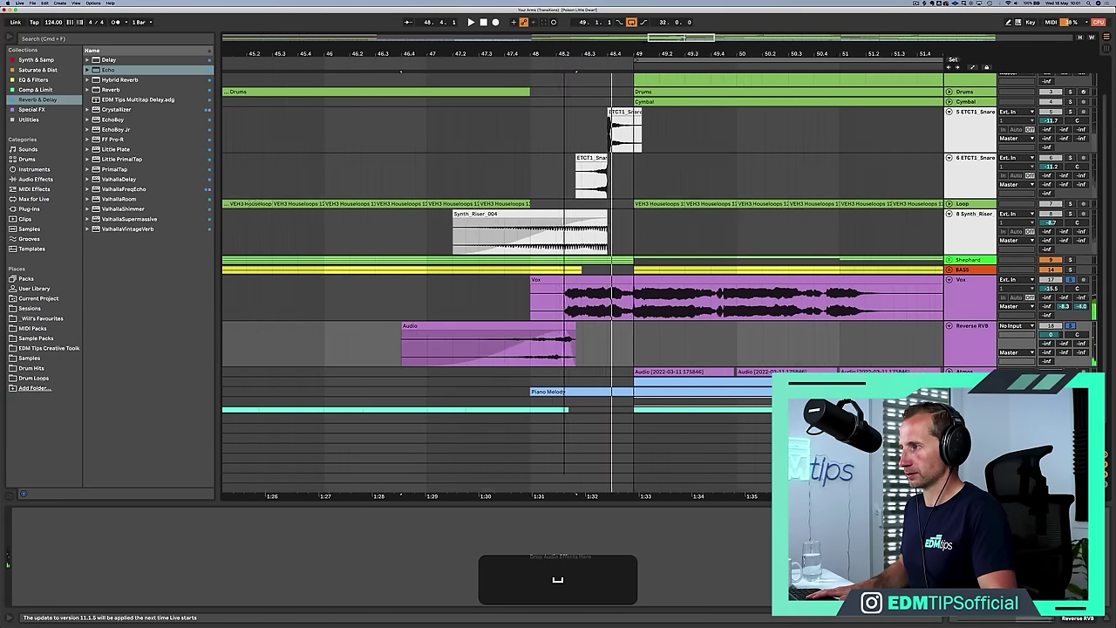
{"action": "left_click_drag", "start_coordinate": [566, 322], "coordinate": [598, 327]}
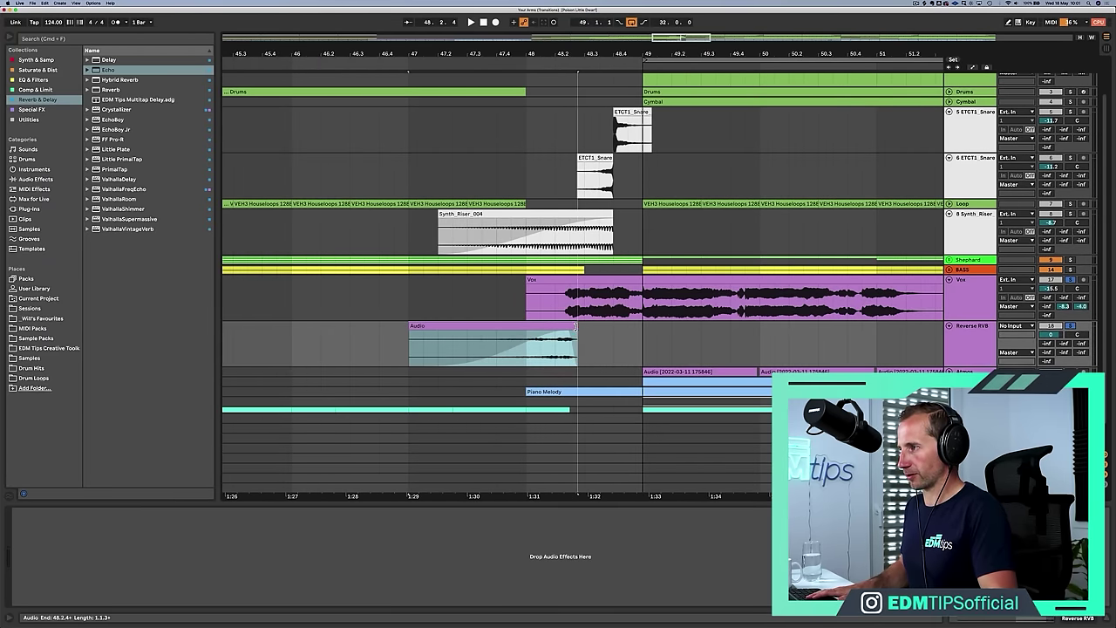
{"action": "left_click", "coordinate": [413, 352]}
{"action": "key", "text": "space"}
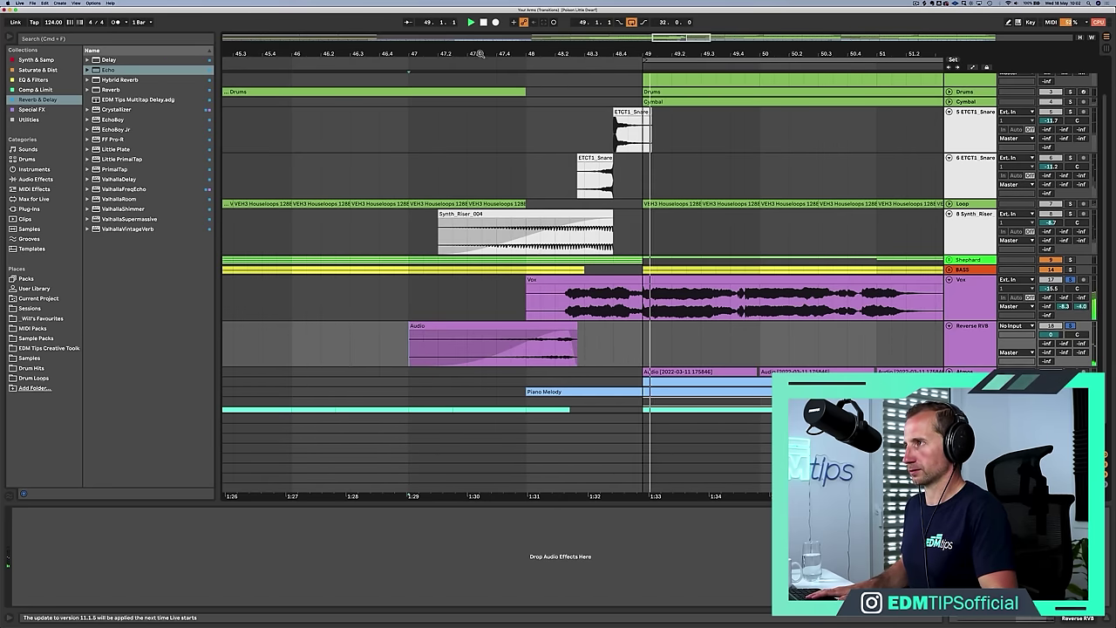
{"action": "left_click_drag", "start_coordinate": [467, 54], "coordinate": [483, 15]}
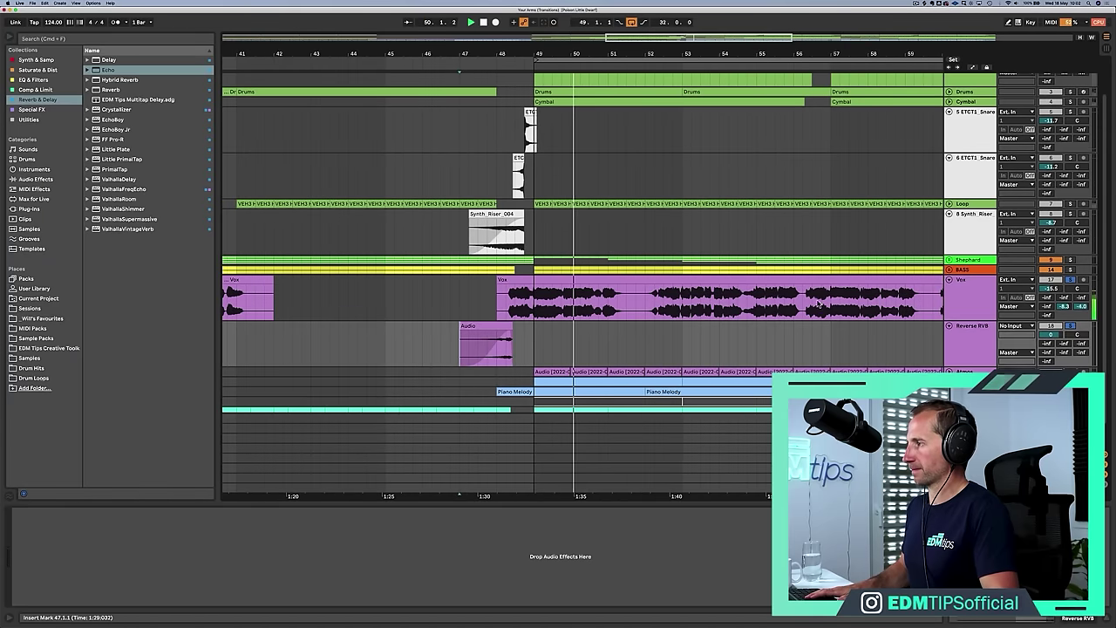
{"action": "key", "text": "space"}
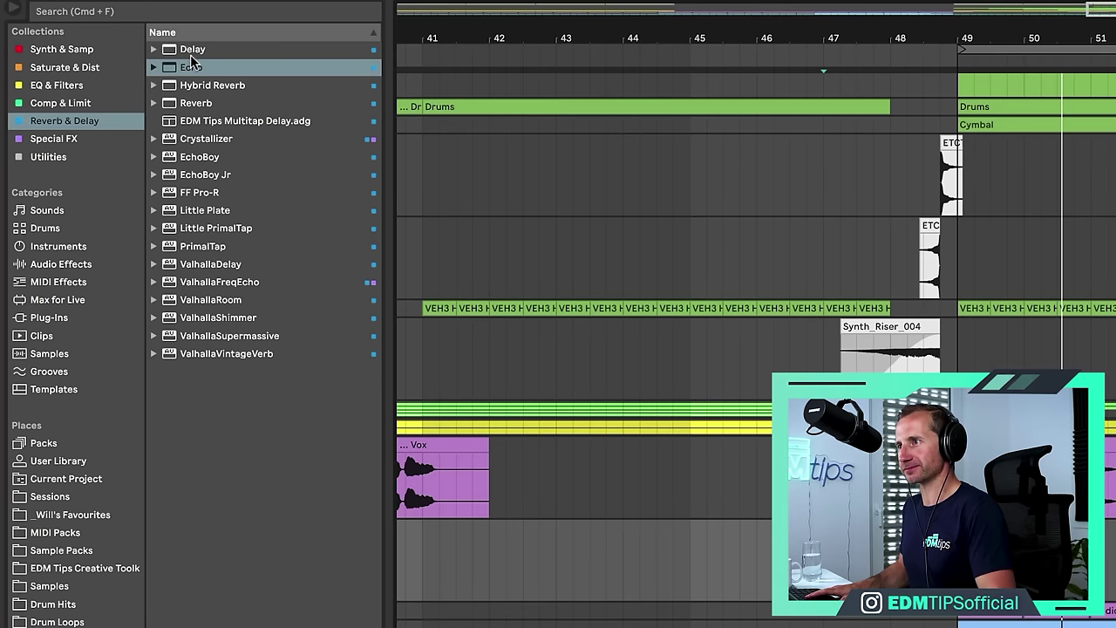
Add the Reverb effect to the Reverse RVB track with Dry/Wet at 65 %, listening to the tail
{"action": "left_click", "coordinate": [173, 103]}
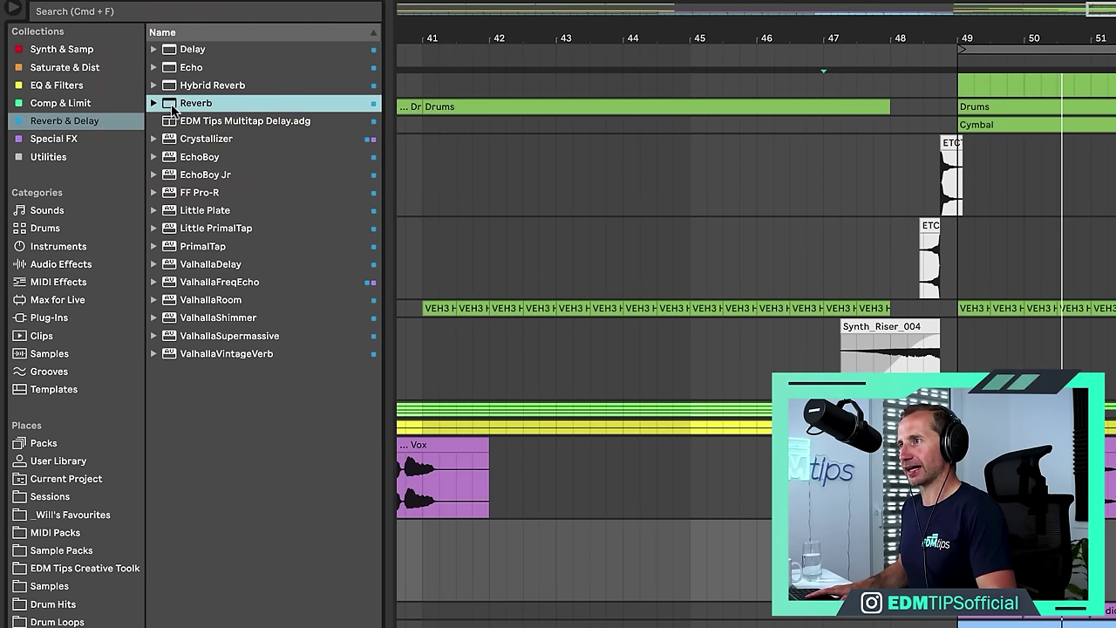
{"action": "left_click_drag", "start_coordinate": [266, 222], "coordinate": [441, 471]}
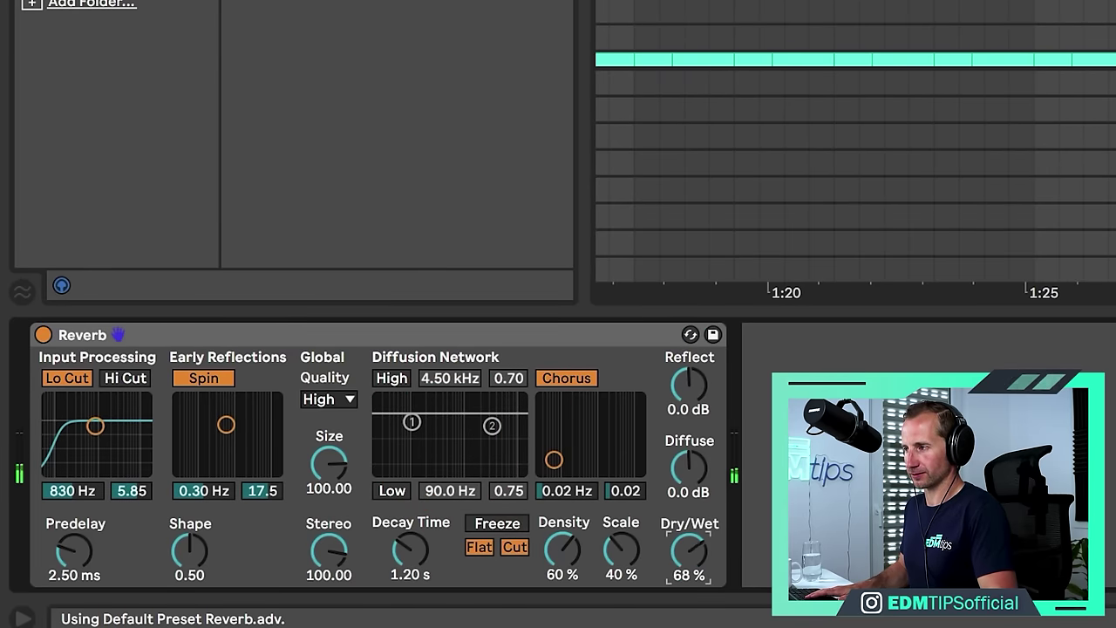
{"action": "left_click_drag", "start_coordinate": [689, 550], "coordinate": [689, 535]}
{"action": "key", "text": "space"}
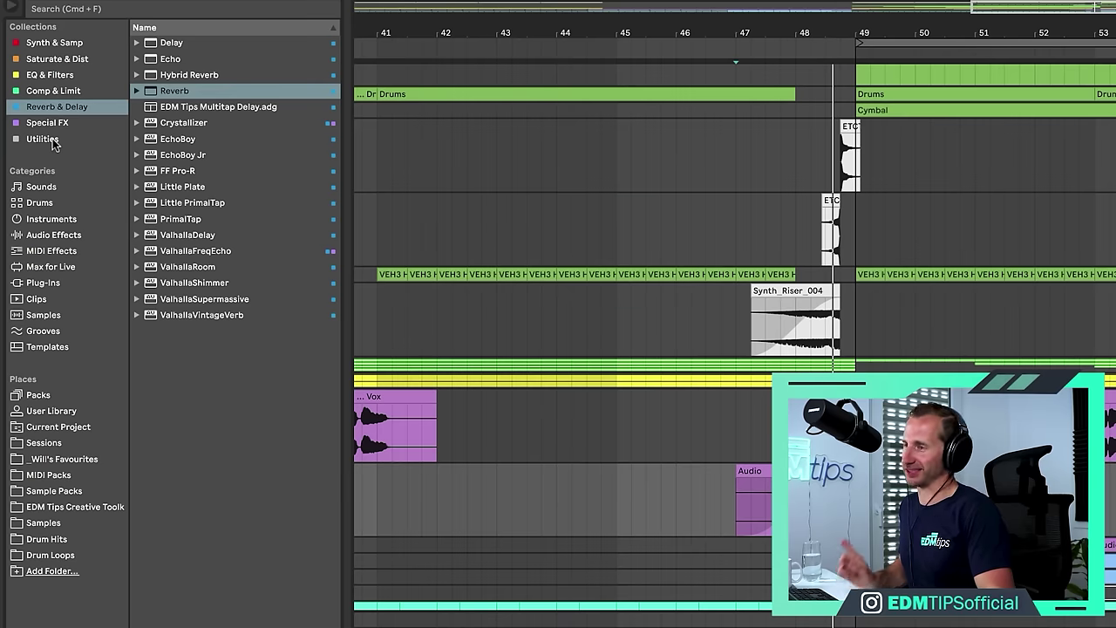
Add Auto Pan after the Reverb on the Reverse RVB track, with Amount 67.5 % and Rate 3.22 Hz
{"action": "left_click", "coordinate": [48, 141]}
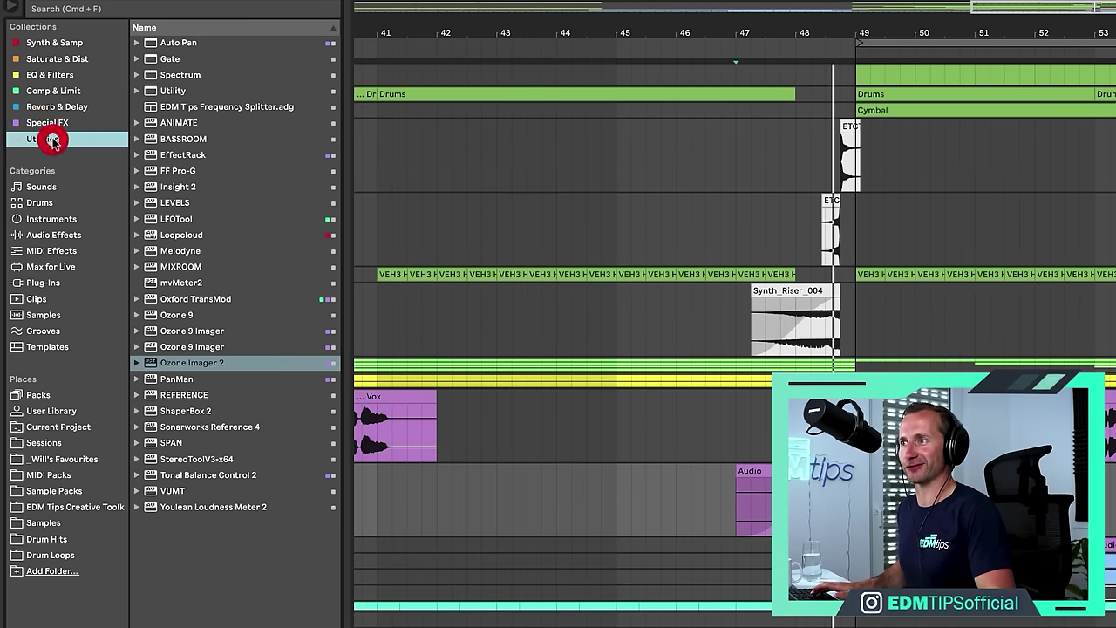
{"action": "left_click", "coordinate": [161, 45]}
{"action": "left_click_drag", "start_coordinate": [160, 45], "coordinate": [959, 471]}
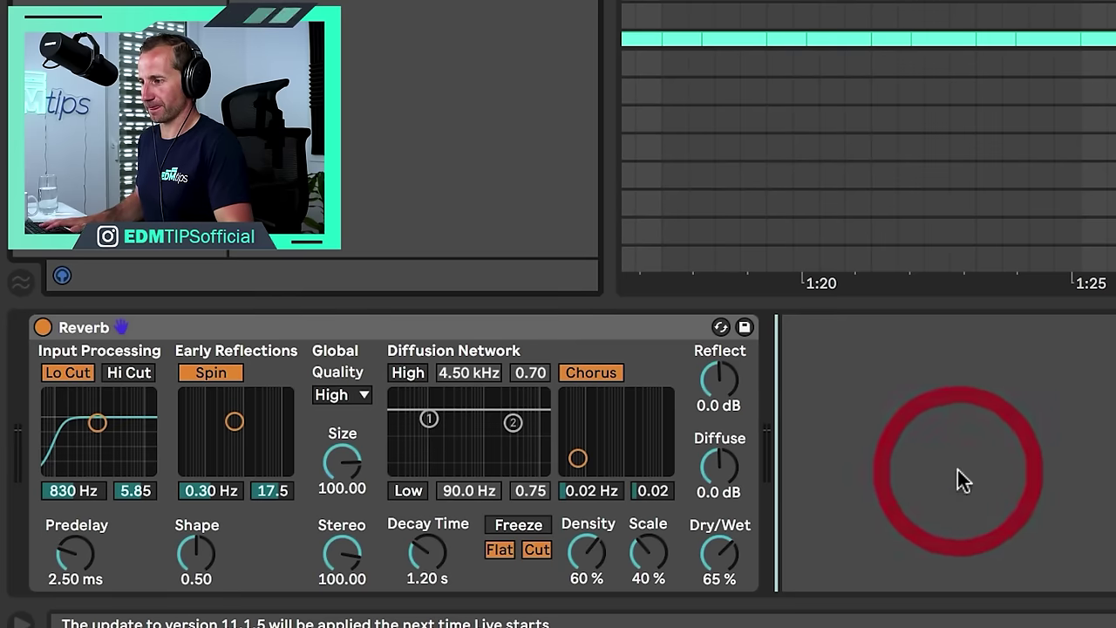
{"action": "left_click_drag", "start_coordinate": [830, 479], "coordinate": [829, 468]}
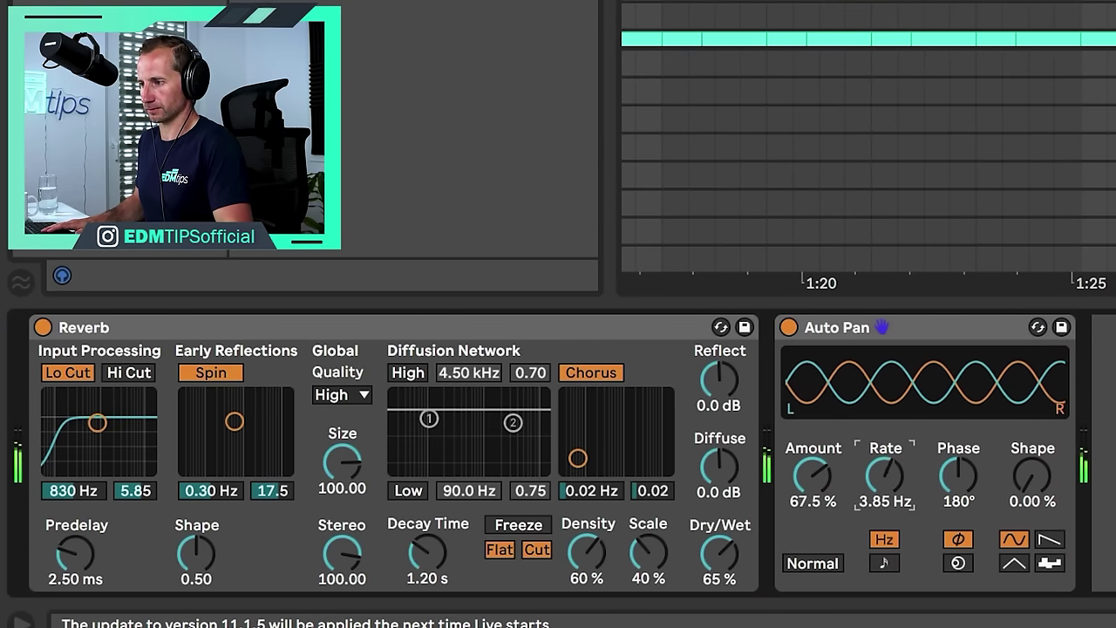
{"action": "mouse_move", "coordinate": [877, 478]}
{"action": "left_mouse_down"}
{"action": "mouse_move", "coordinate": [884, 446]}
{"action": "mouse_move", "coordinate": [883, 485]}
{"action": "left_mouse_up"}
Automate Auto Pan's Rate in a new lane, ramping up from 3.22 Hz near the clip's start to its end, then back down
{"action": "right_click", "coordinate": [883, 485]}
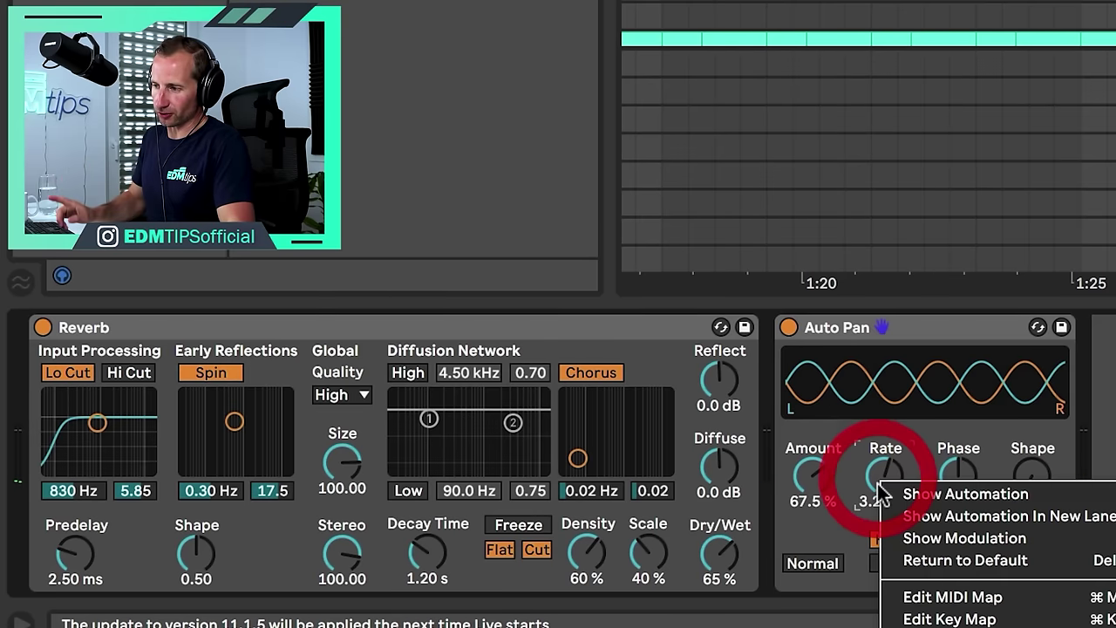
{"action": "left_click", "coordinate": [915, 515]}
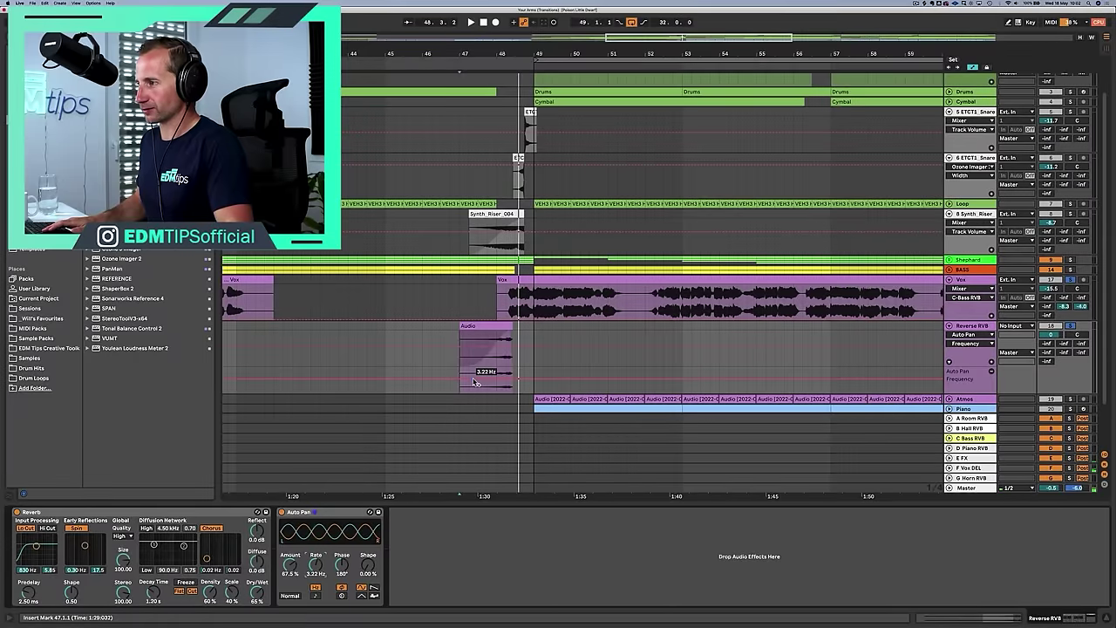
{"action": "left_click", "coordinate": [473, 378]}
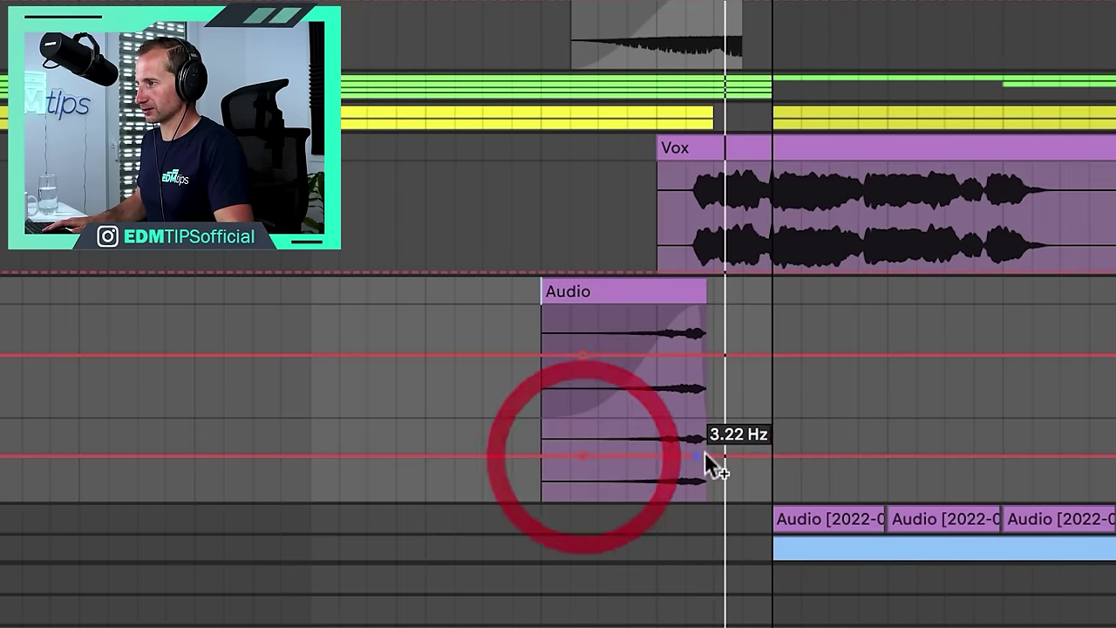
{"action": "left_click", "coordinate": [518, 379]}
{"action": "left_click_drag", "start_coordinate": [702, 453], "coordinate": [703, 424]}
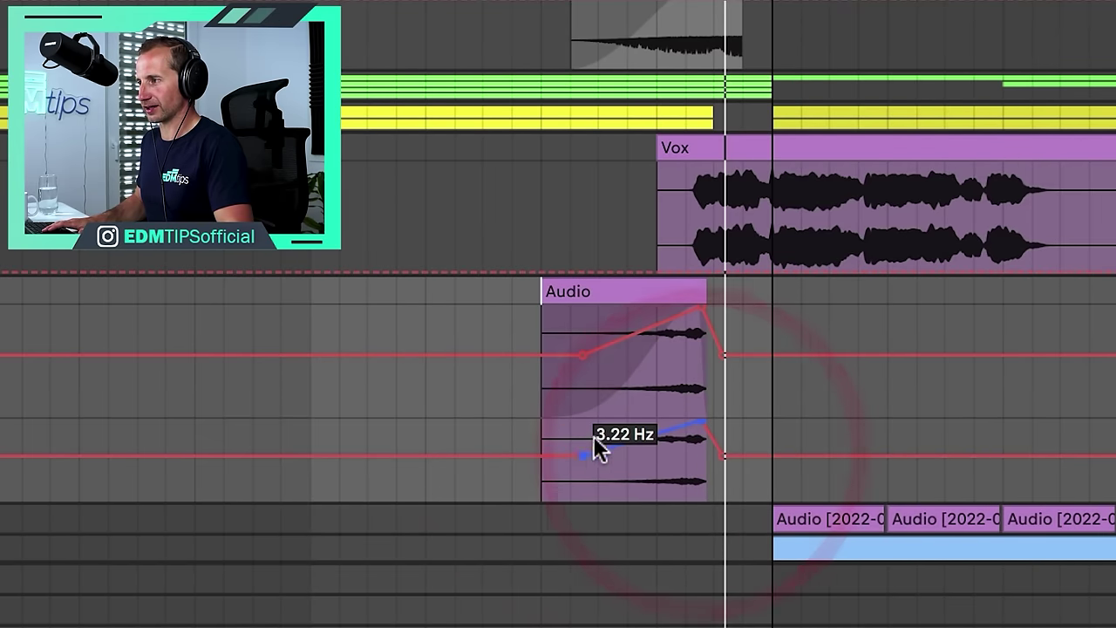
Curve the rising Auto Pan Rate automation, move its start to the reversed clip's beginning and lower the starting rate
{"action": "left_click", "coordinate": [558, 429]}
{"action": "key", "text": "space"}
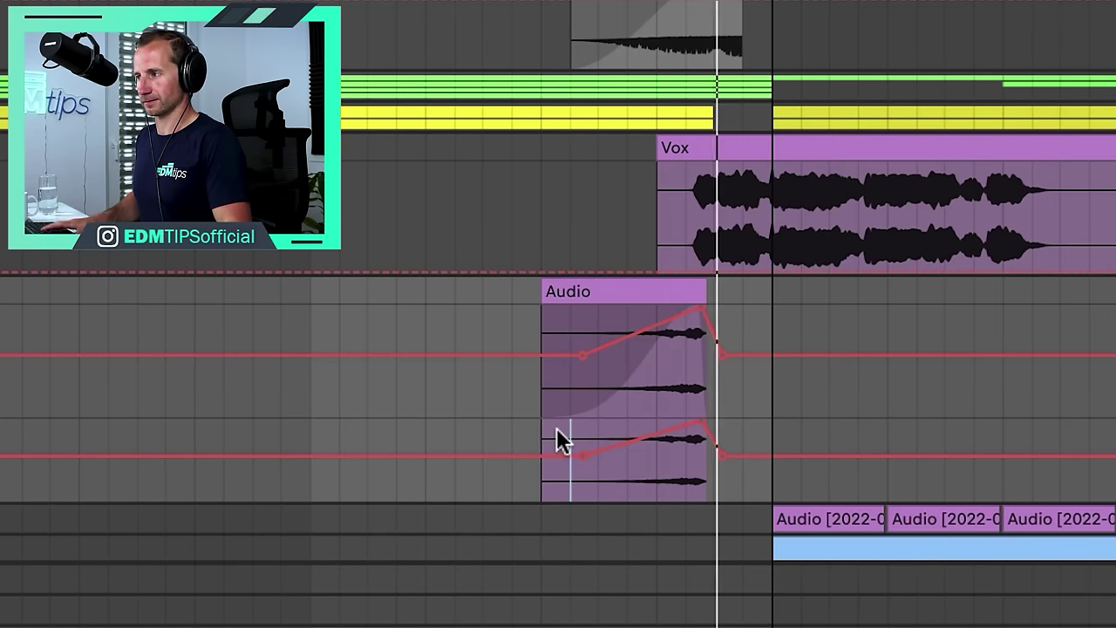
{"action": "left_click_drag", "start_coordinate": [702, 425], "coordinate": [667, 446]}
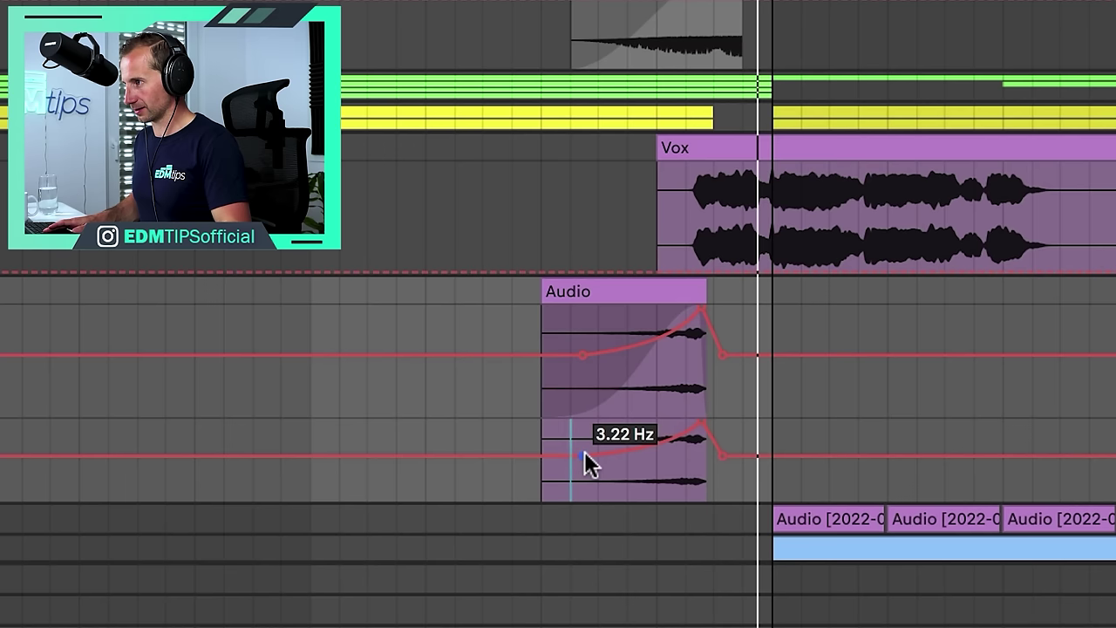
{"action": "left_click_drag", "start_coordinate": [576, 454], "coordinate": [513, 455]}
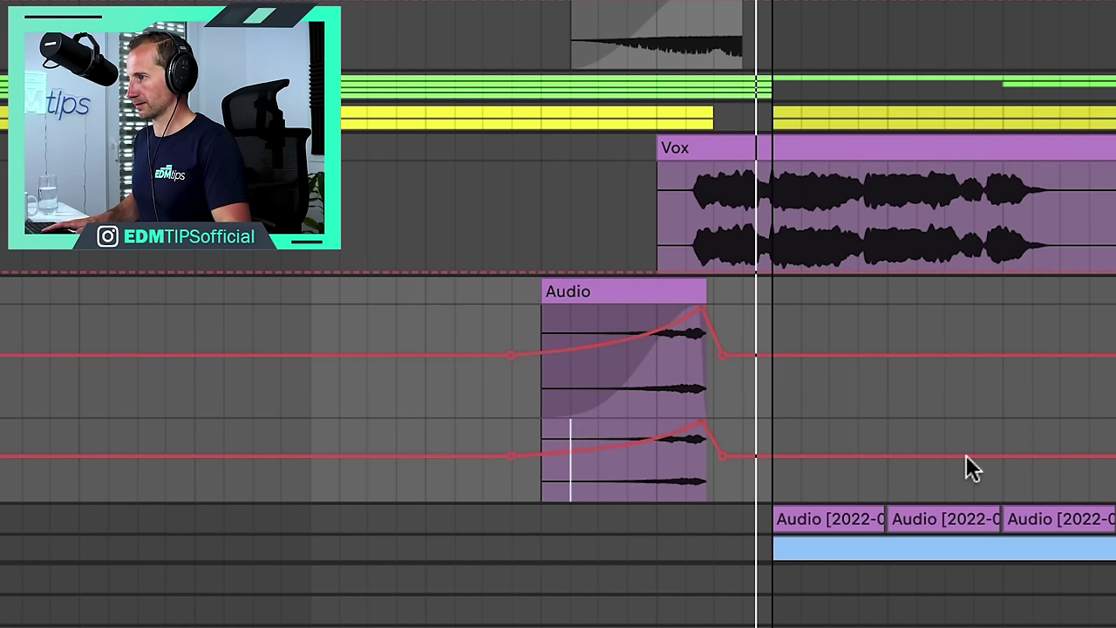
{"action": "left_click_drag", "start_coordinate": [511, 455], "coordinate": [540, 472]}
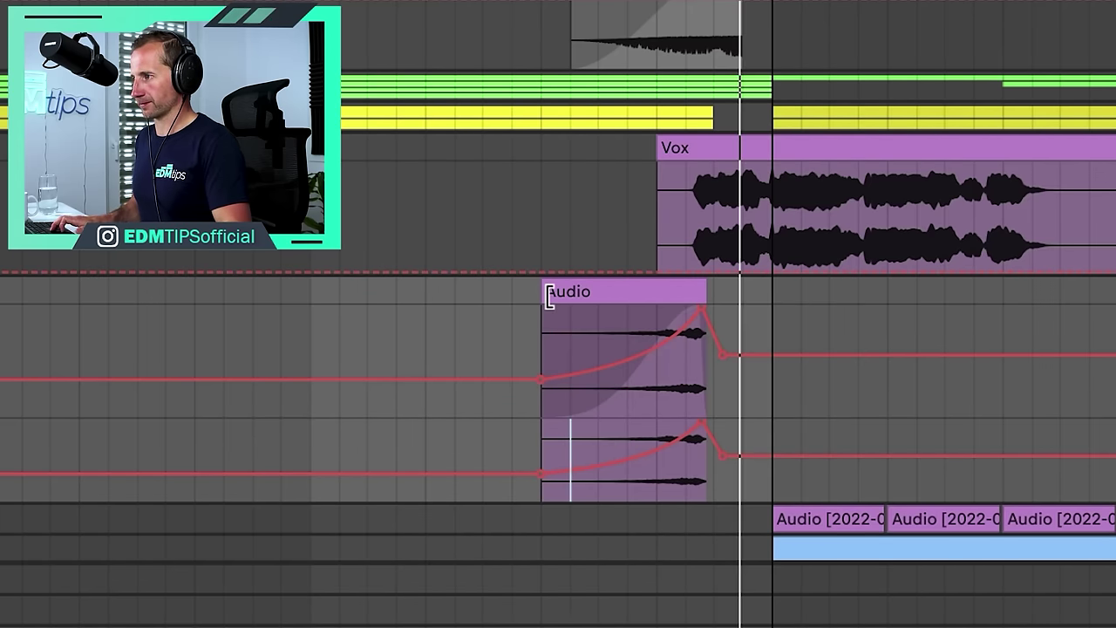
Extend the reversed tail clip back to 45.3.1, lengthen its fade-in, and play it from 45.2.1
{"action": "left_click_drag", "start_coordinate": [546, 297], "coordinate": [370, 295]}
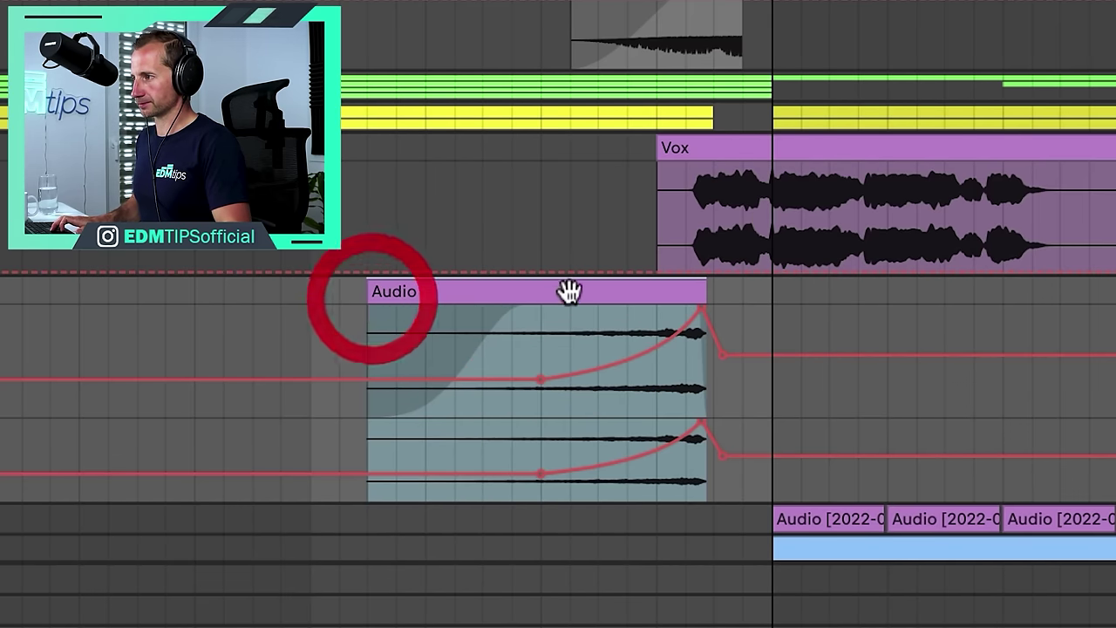
{"action": "key", "text": "a"}
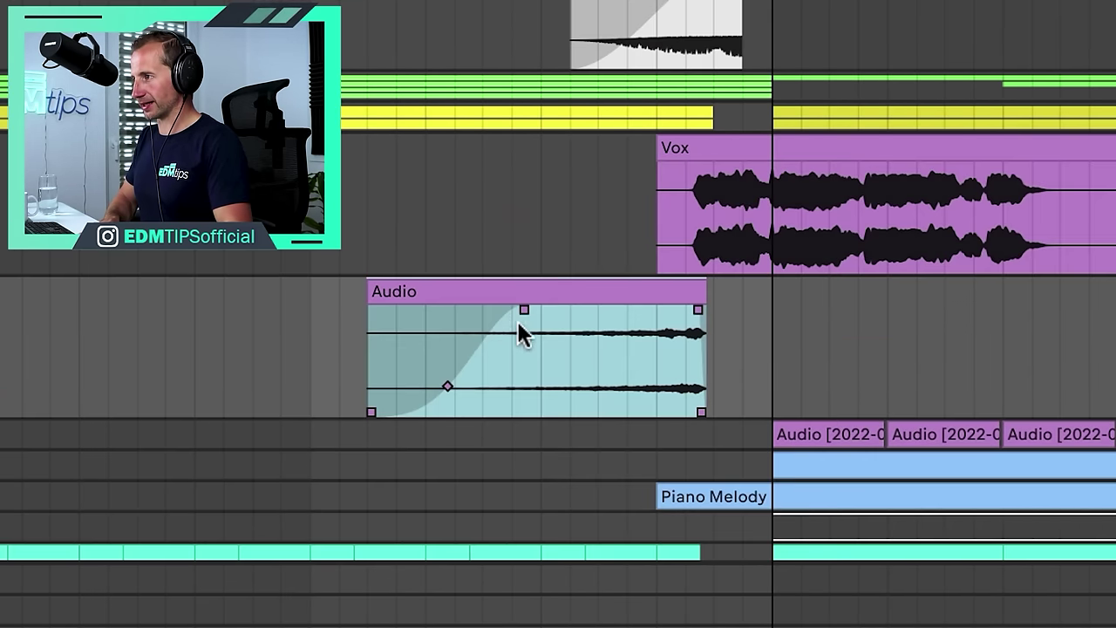
{"action": "left_click_drag", "start_coordinate": [522, 312], "coordinate": [668, 312]}
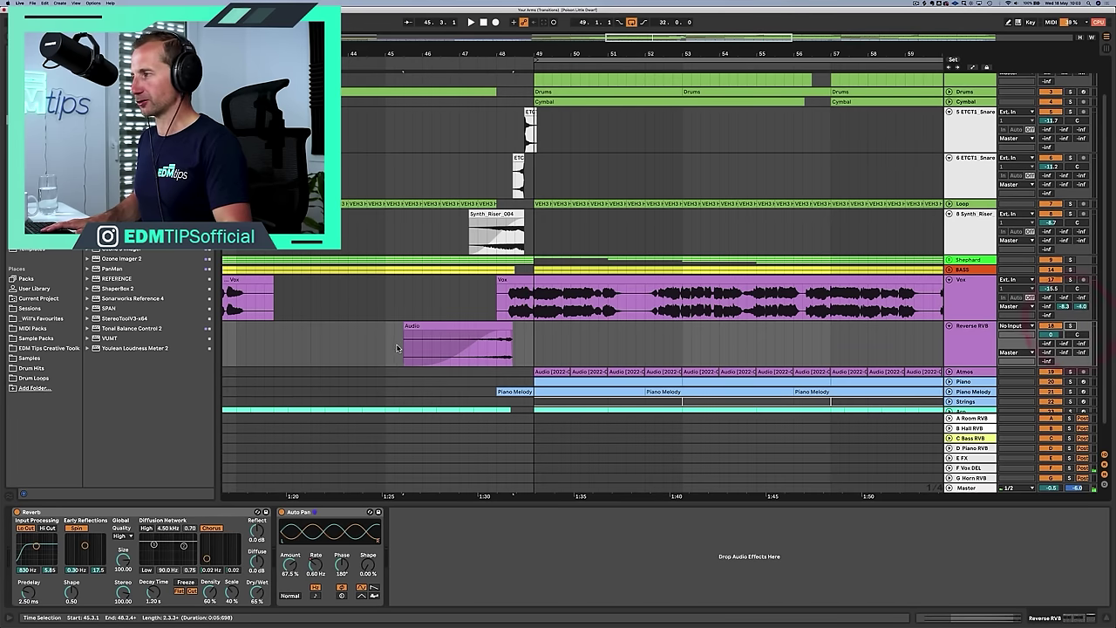
{"action": "left_click", "coordinate": [397, 348]}
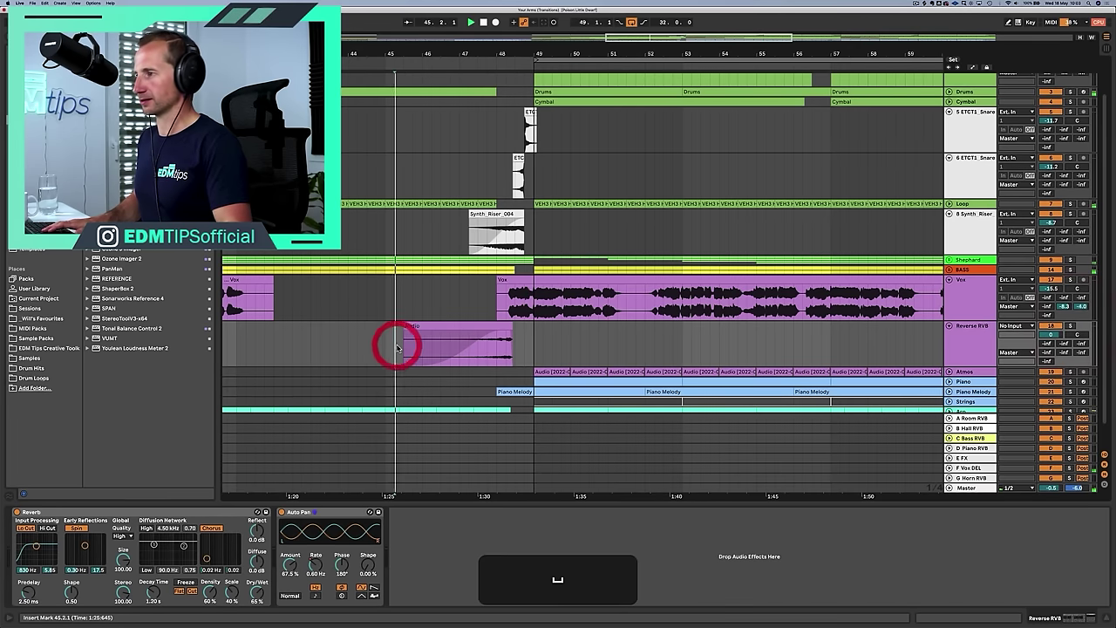
{"action": "key", "text": "space"}
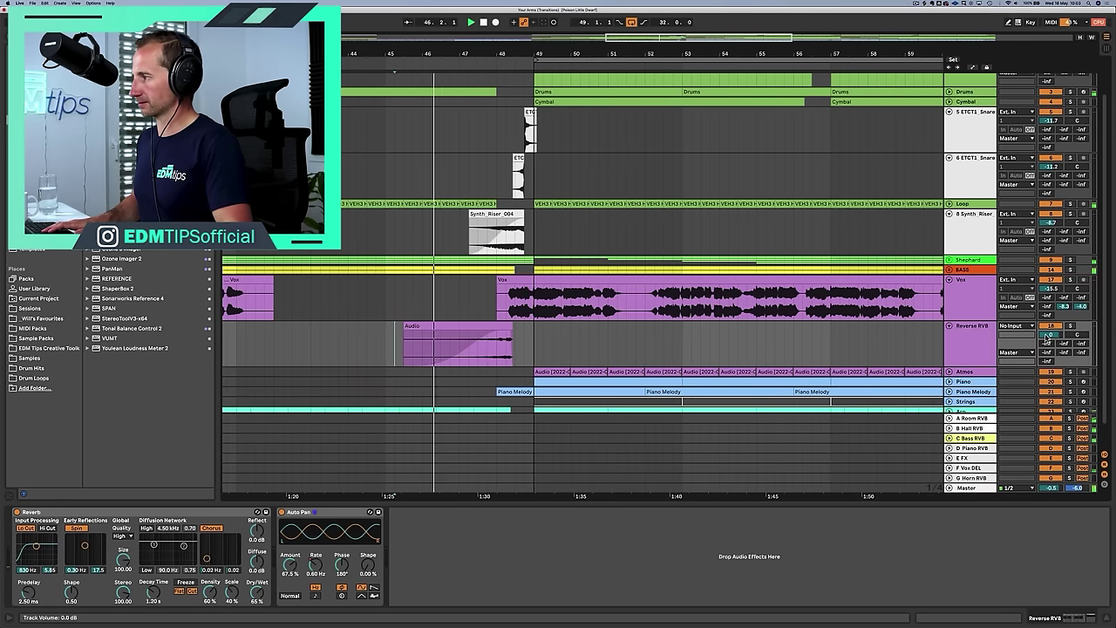
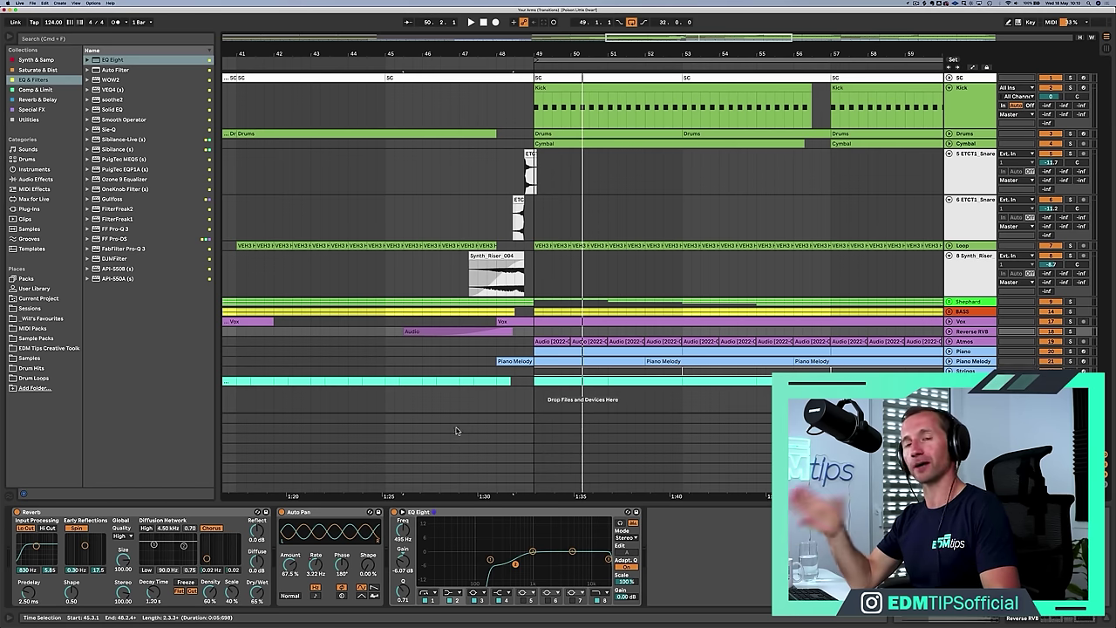
Solo and unfold the Drums track, and listen to it playing into the drop at bar 49
{"action": "left_click_drag", "start_coordinate": [450, 54], "coordinate": [450, 36]}
{"action": "left_click", "coordinate": [994, 134]}
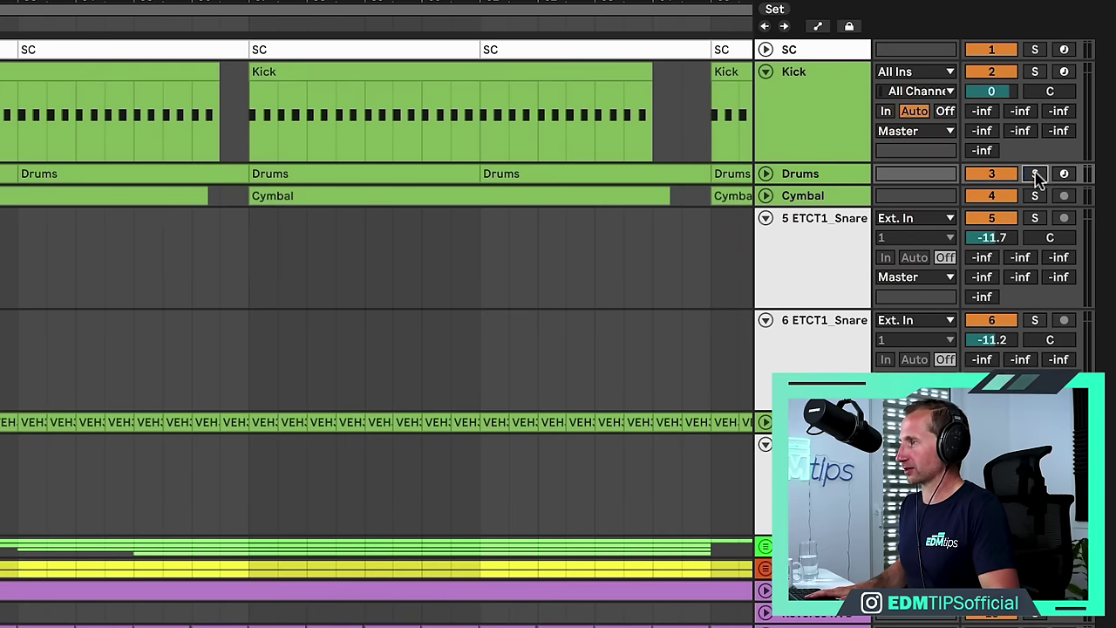
{"action": "left_click", "coordinate": [1071, 134]}
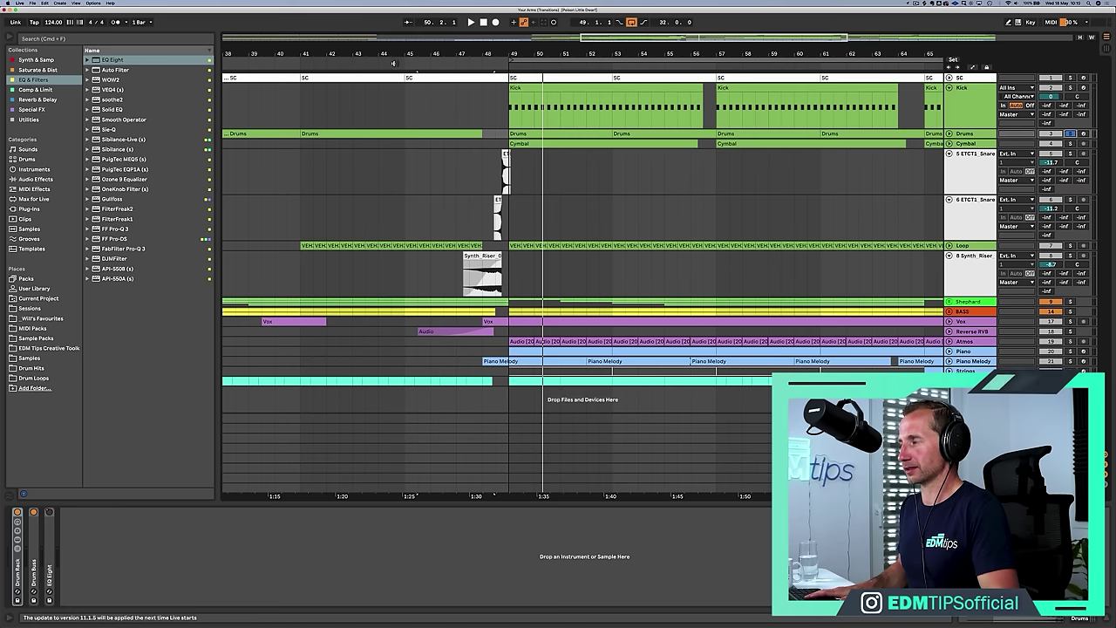
{"action": "left_click", "coordinate": [393, 59]}
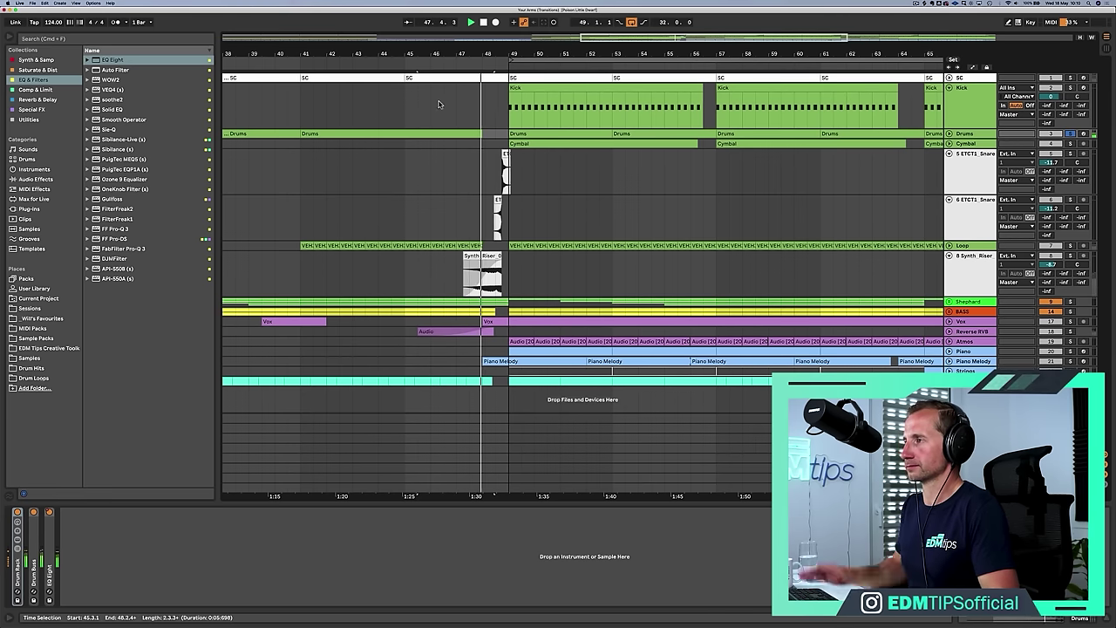
{"action": "left_click", "coordinate": [948, 132]}
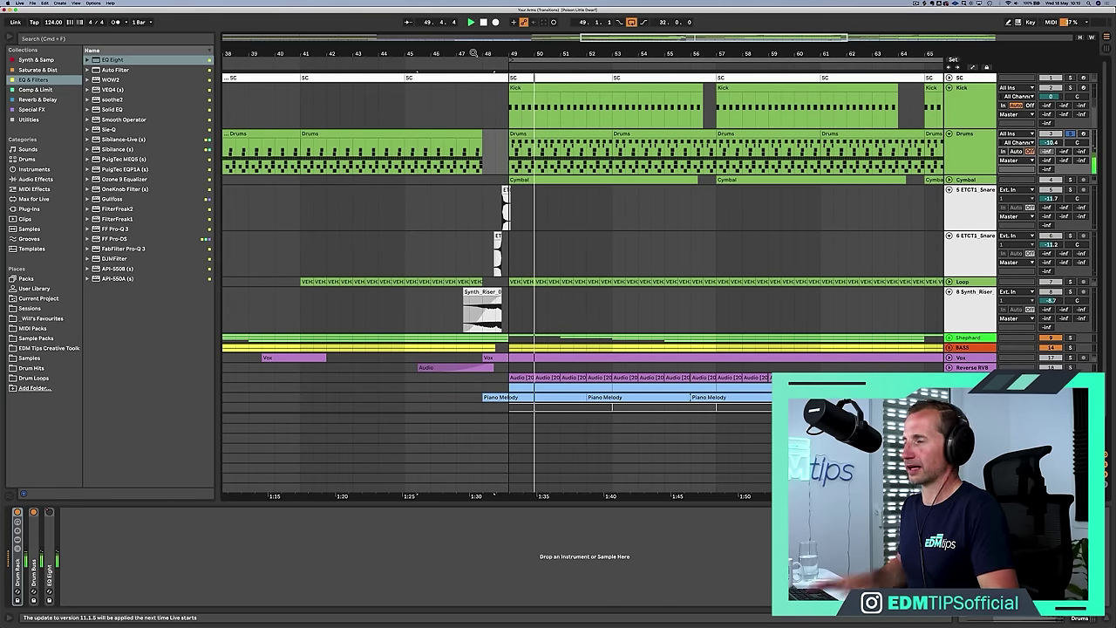
{"action": "key", "text": "space"}
Extend the Drums clip before the drop so that it ends at bar 49
{"action": "left_click_drag", "start_coordinate": [474, 53], "coordinate": [509, 53]}
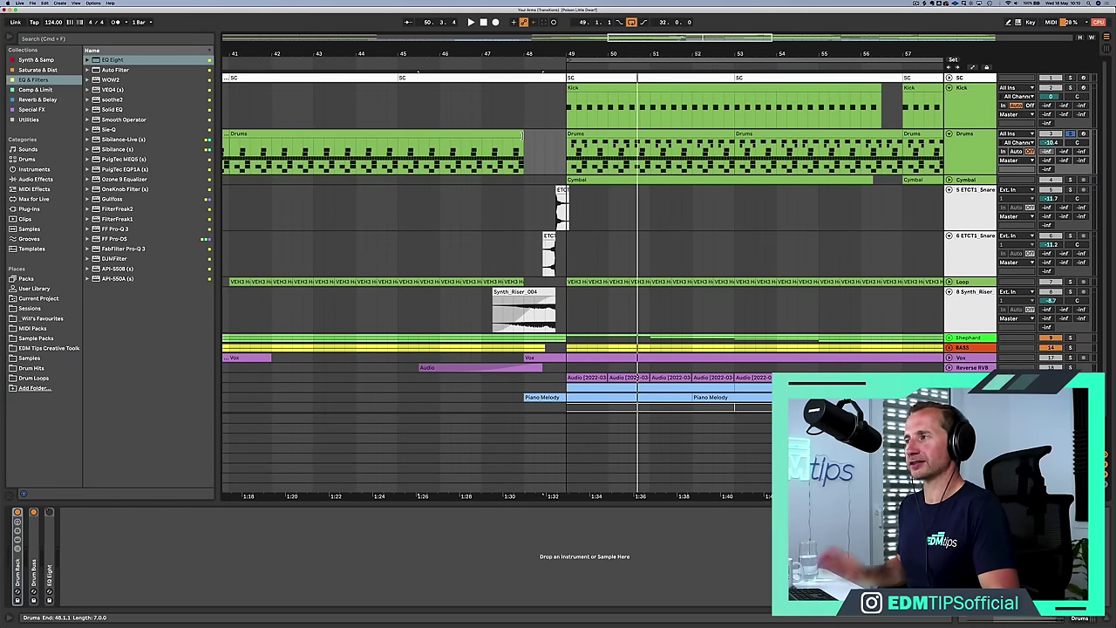
{"action": "left_click_drag", "start_coordinate": [522, 135], "coordinate": [555, 135]}
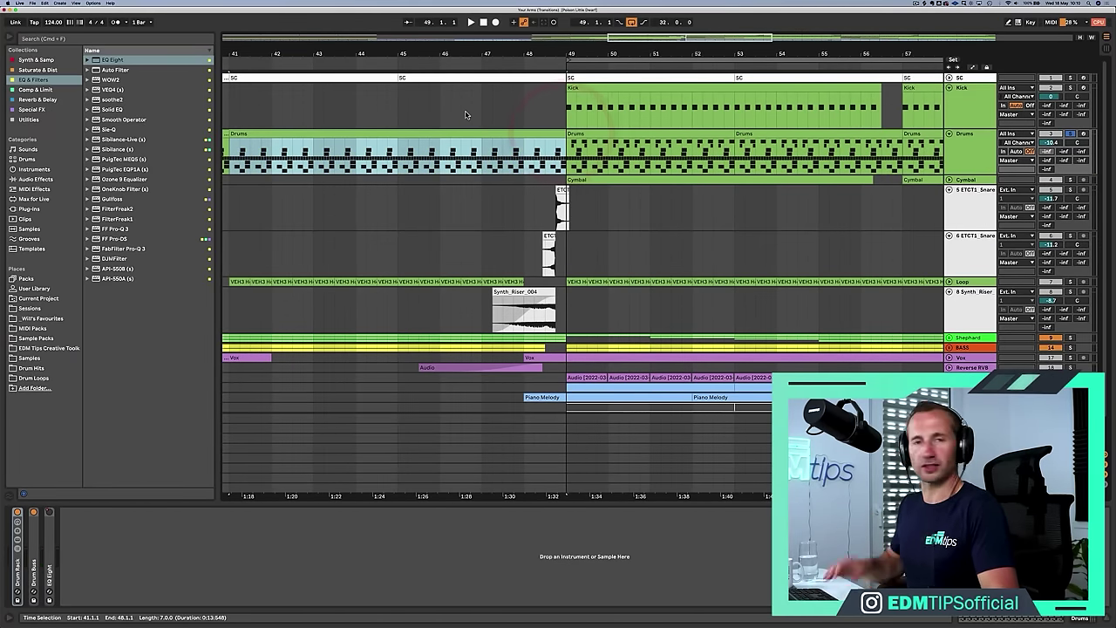
{"action": "left_click", "coordinate": [401, 114]}
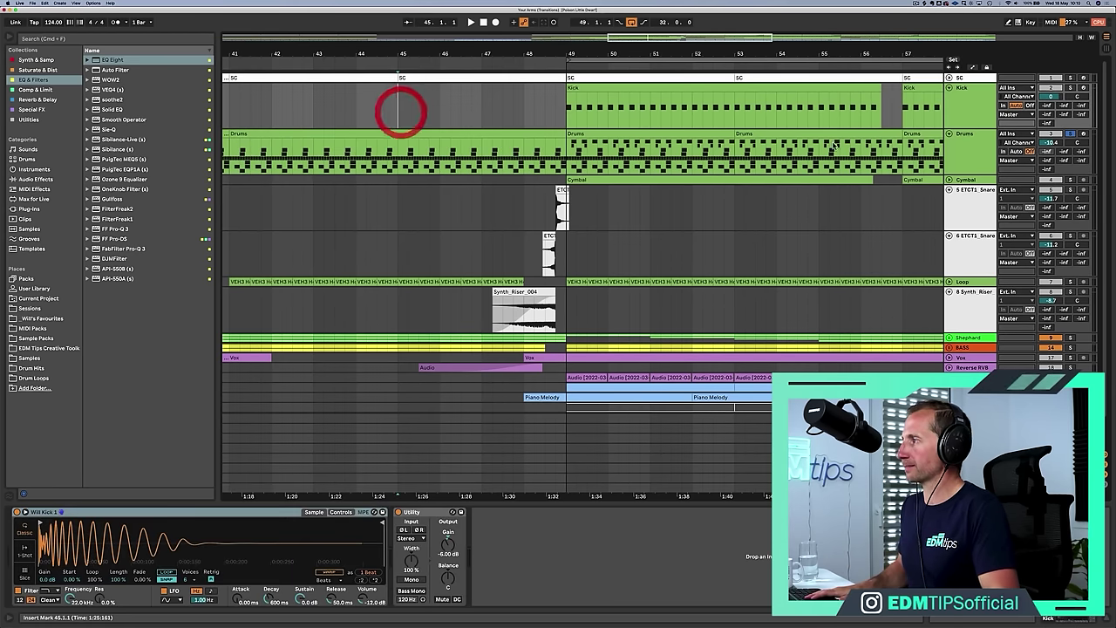
Add the Reverb effect from the Reverb & Delay collection to the end of the Drums track's device chain
{"action": "left_click", "coordinate": [954, 153]}
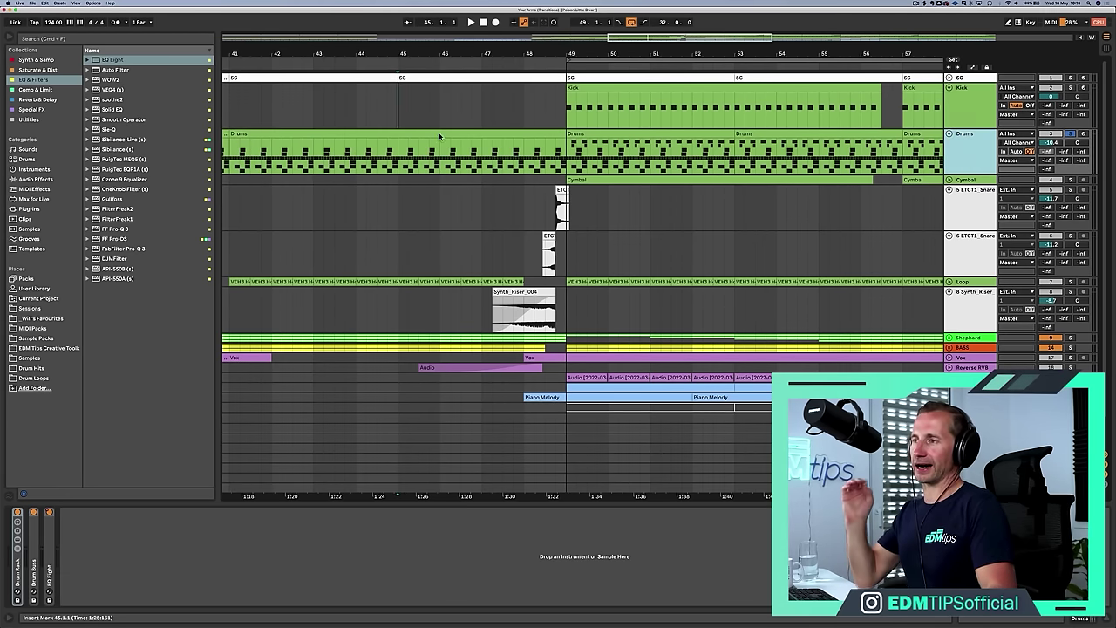
{"action": "left_click", "coordinate": [31, 89]}
{"action": "left_click", "coordinate": [33, 99]}
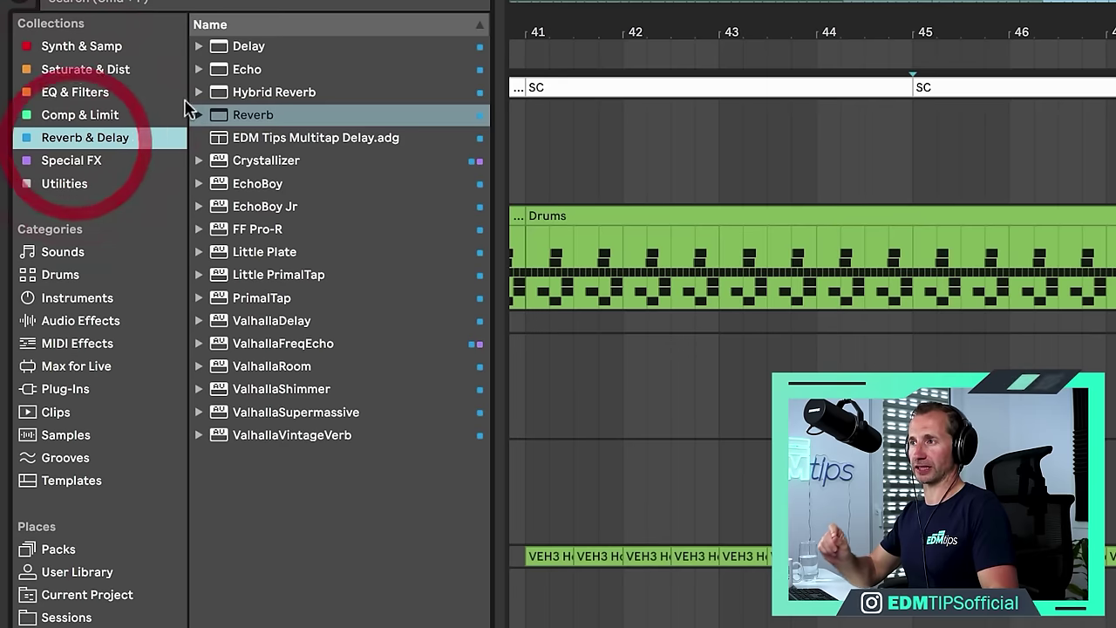
{"action": "left_click", "coordinate": [201, 113]}
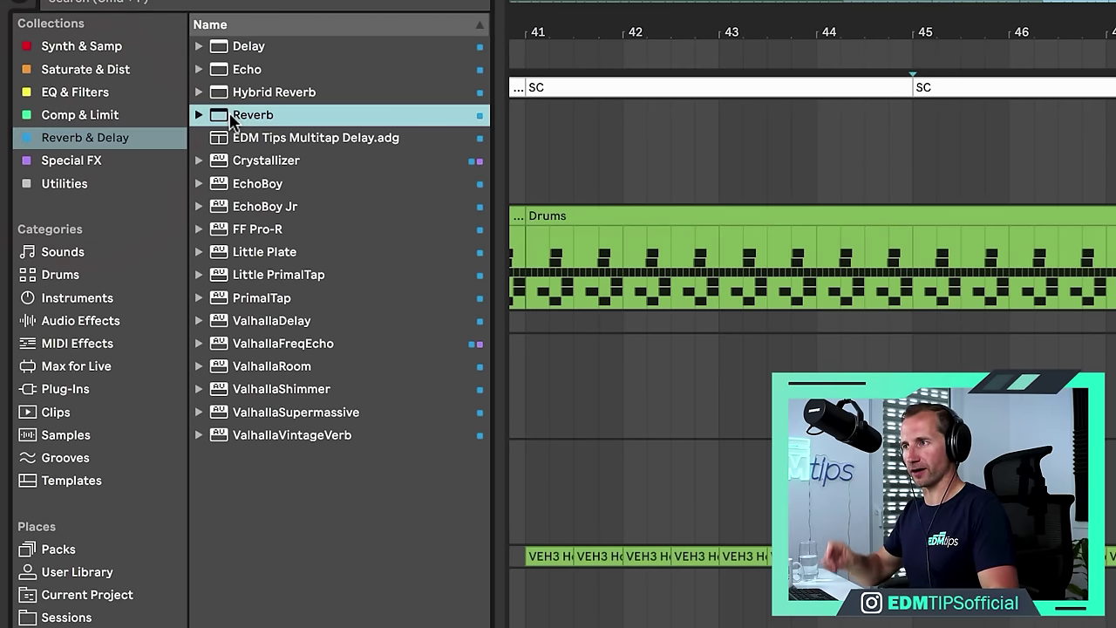
{"action": "left_click_drag", "start_coordinate": [202, 114], "coordinate": [201, 521]}
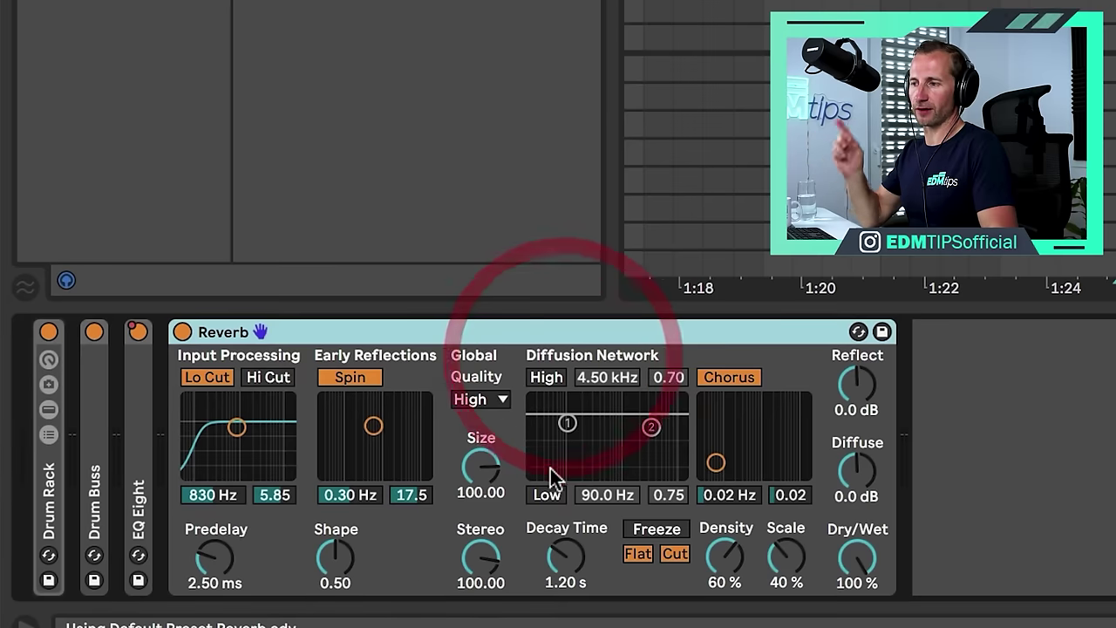
Set the drum Reverb's Dry/Wet to 0 %, Diffuse and Reflect to 6.0 dB, and Decay Time to 851 ms
{"action": "left_click_drag", "start_coordinate": [850, 552], "coordinate": [851, 626]}
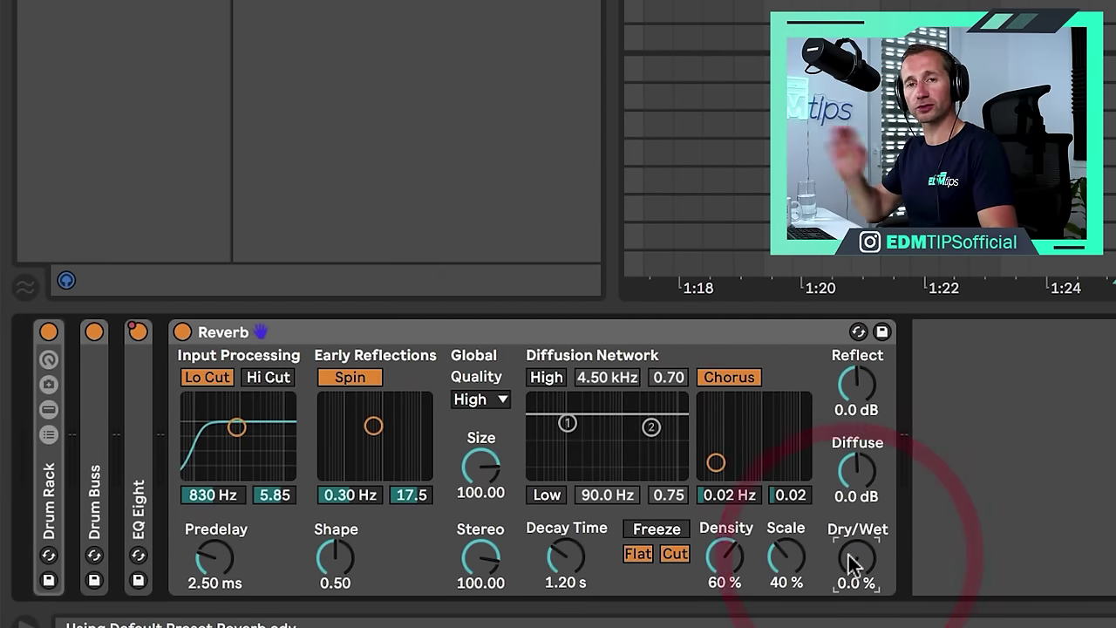
{"action": "left_click_drag", "start_coordinate": [857, 471], "coordinate": [857, 436]}
{"action": "mouse_move", "coordinate": [859, 388]}
{"action": "left_mouse_down"}
{"action": "mouse_move", "coordinate": [859, 367]}
{"action": "mouse_move", "coordinate": [859, 393]}
{"action": "left_mouse_up"}
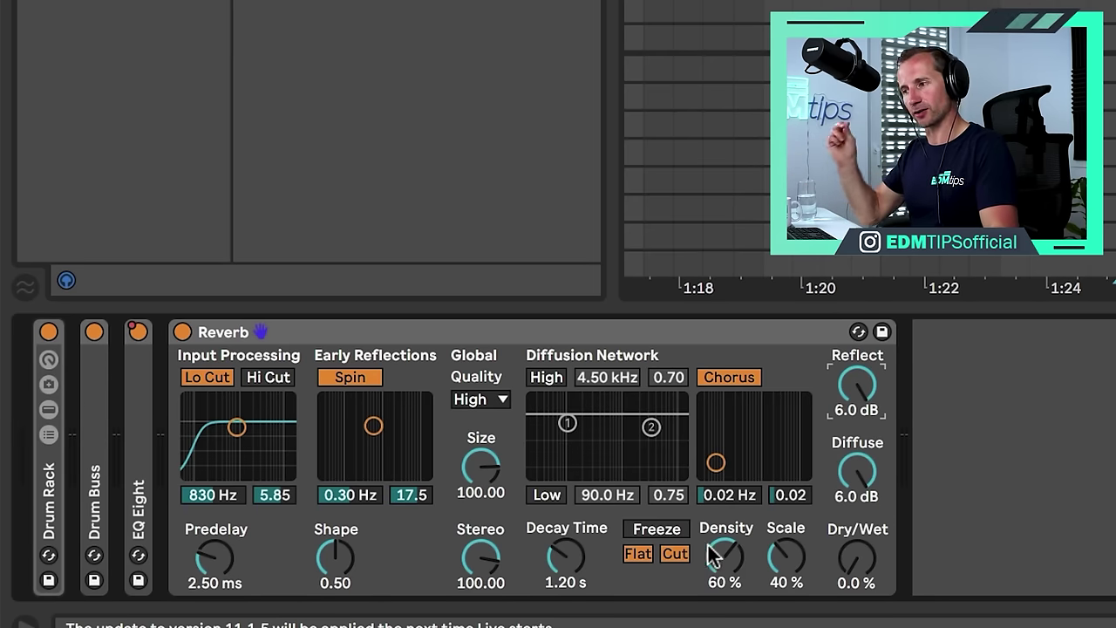
{"action": "left_click", "coordinate": [473, 323]}
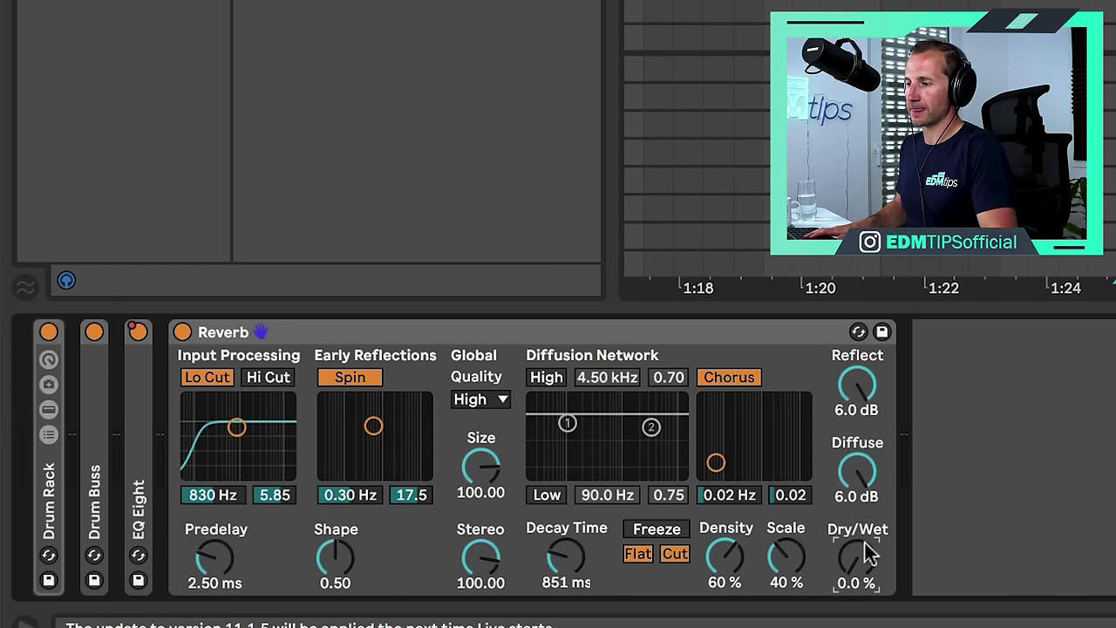
{"action": "left_click", "coordinate": [846, 388]}
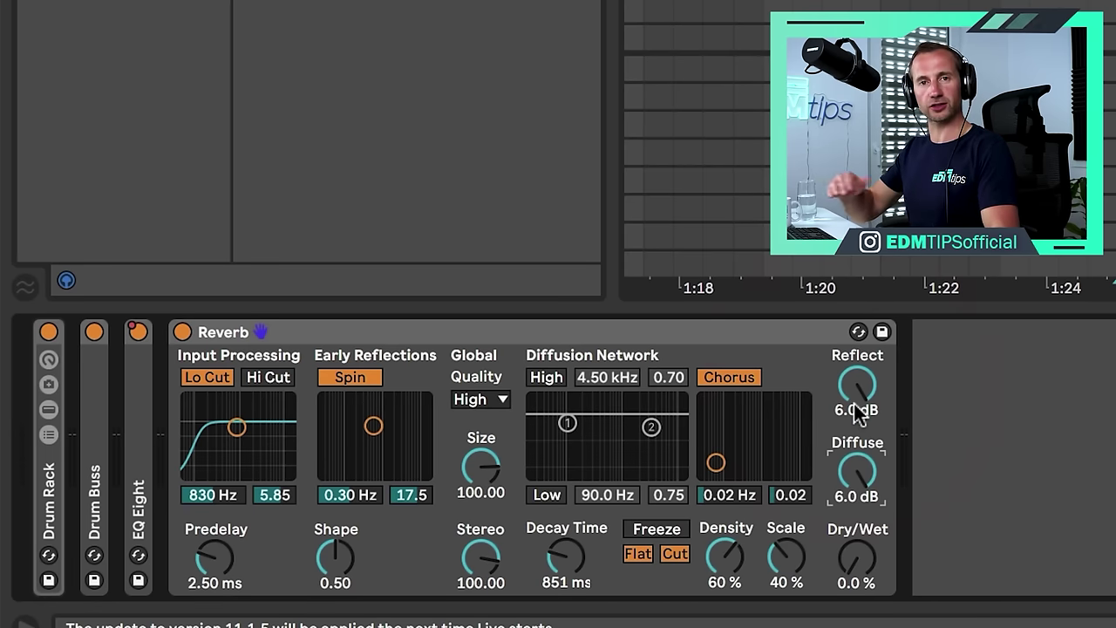
Automate the drum Reverb's Dry/Wet in a new lane, ramping up from 0 % near bar 44 to bar 49, then dropping back to 0 %
{"action": "right_click", "coordinate": [854, 569]}
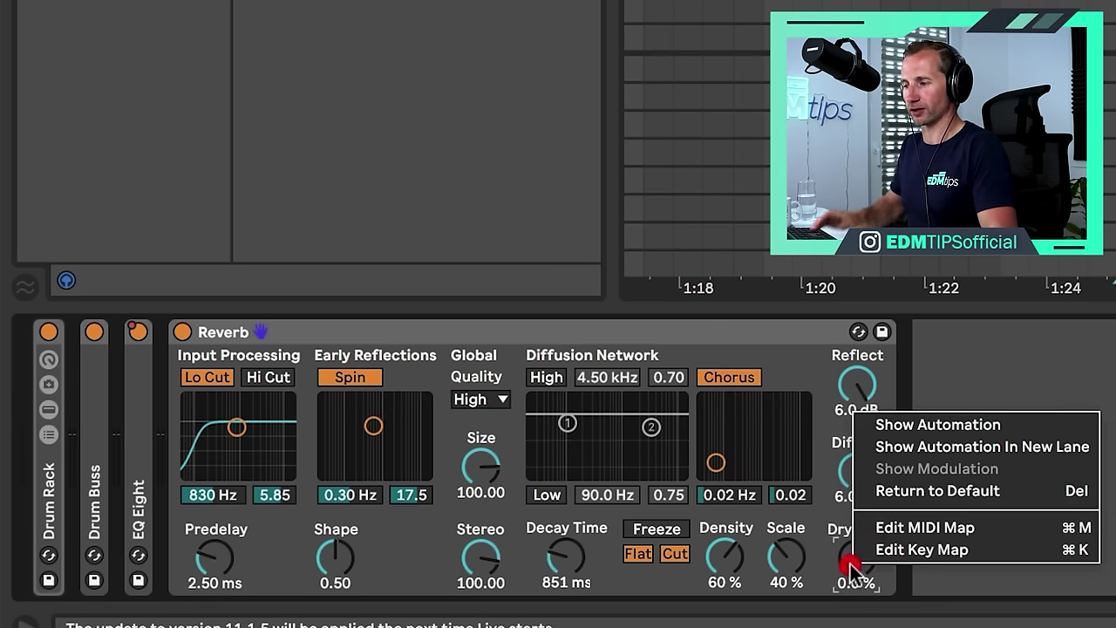
{"action": "left_click", "coordinate": [907, 448]}
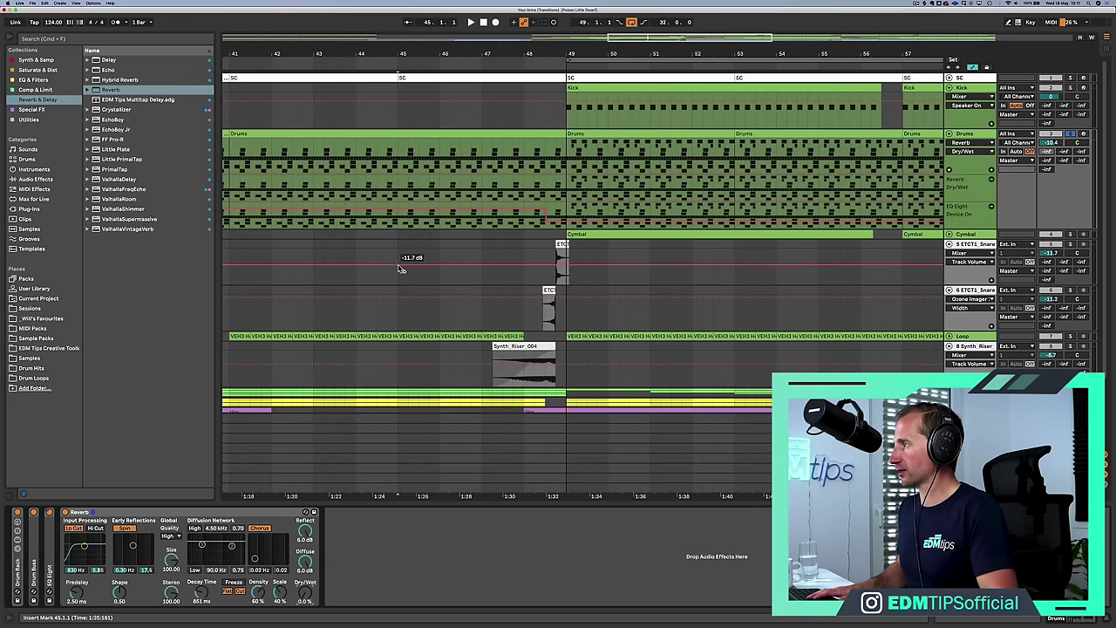
{"action": "left_click", "coordinate": [367, 173]}
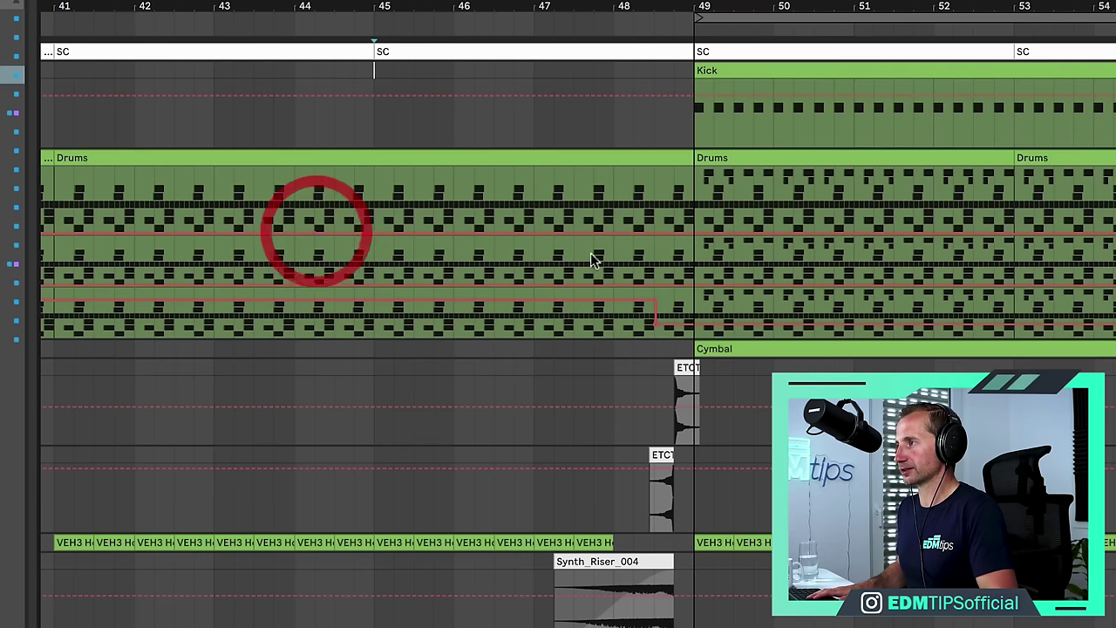
{"action": "left_click", "coordinate": [692, 232]}
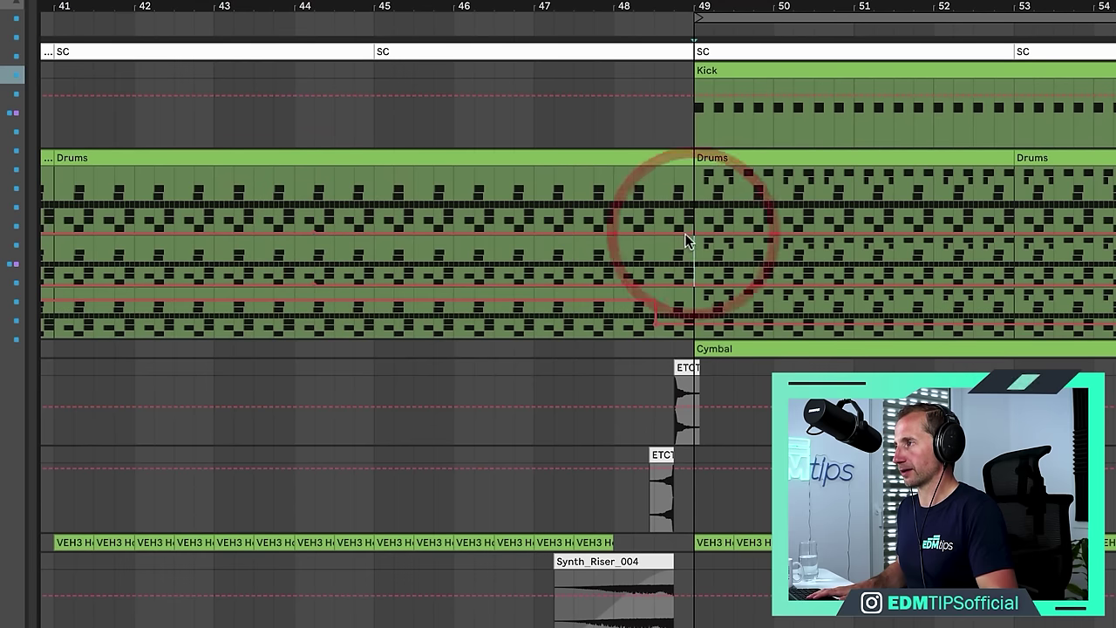
{"action": "left_click_drag", "start_coordinate": [690, 235], "coordinate": [686, 180]}
{"action": "left_click", "coordinate": [686, 169]}
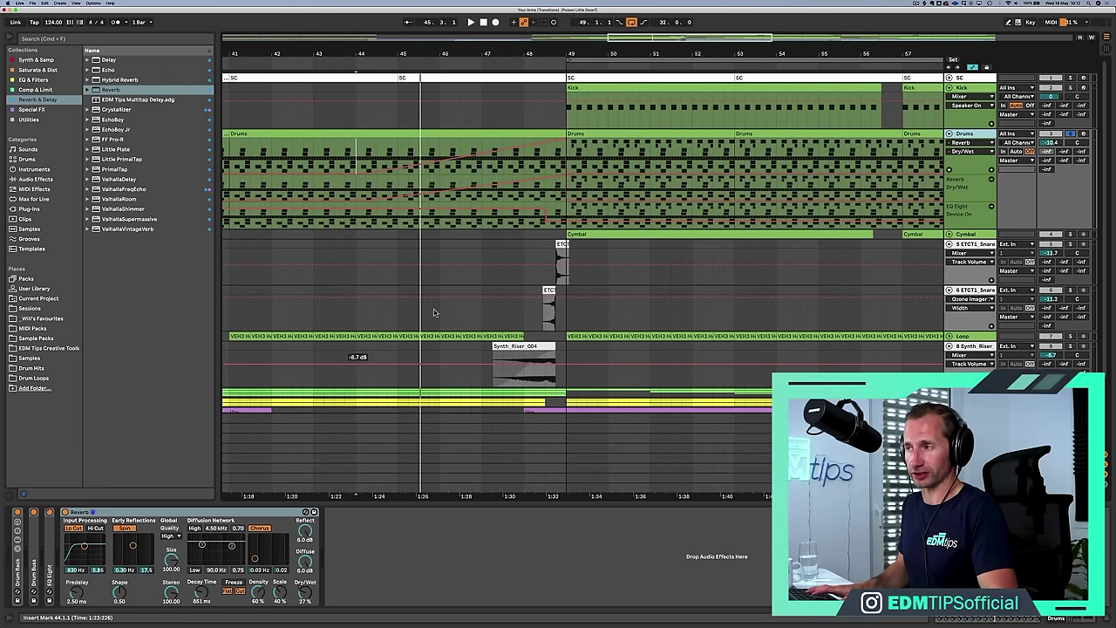
Play from bar 44 into the drop to hear the drum reverb build, soloed and in the full mix
{"action": "key", "text": "space"}
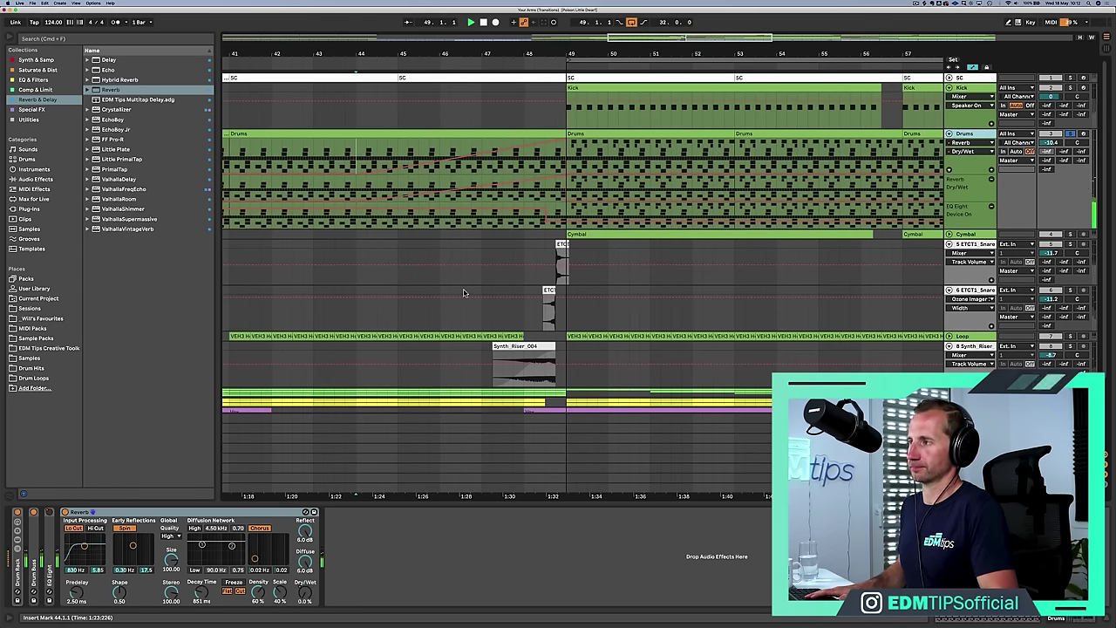
{"action": "key", "text": "space"}
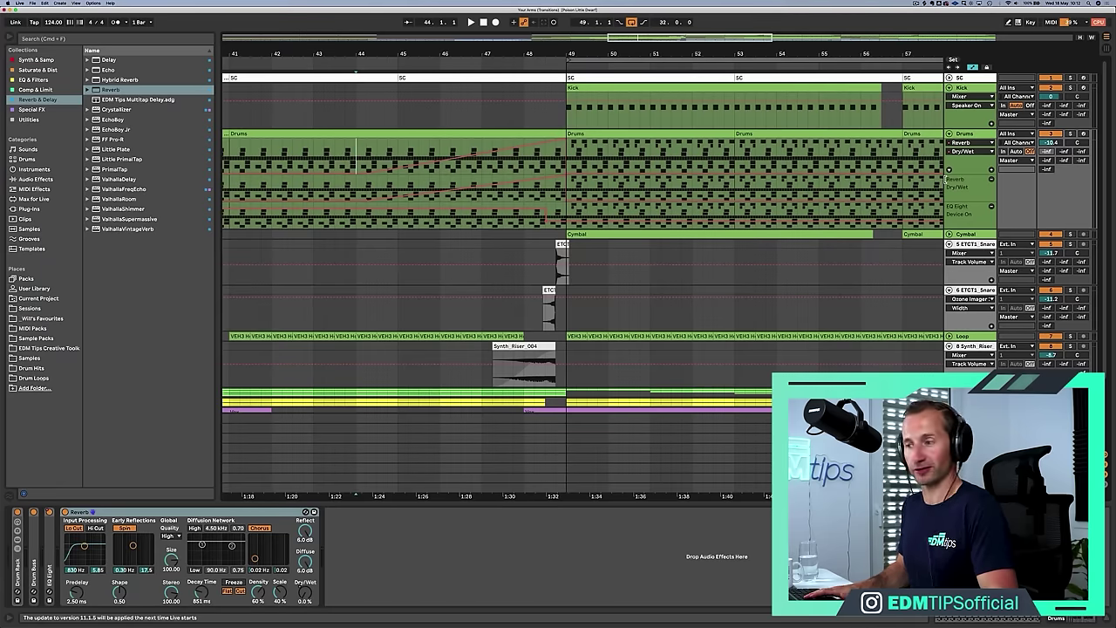
{"action": "key", "text": "space"}
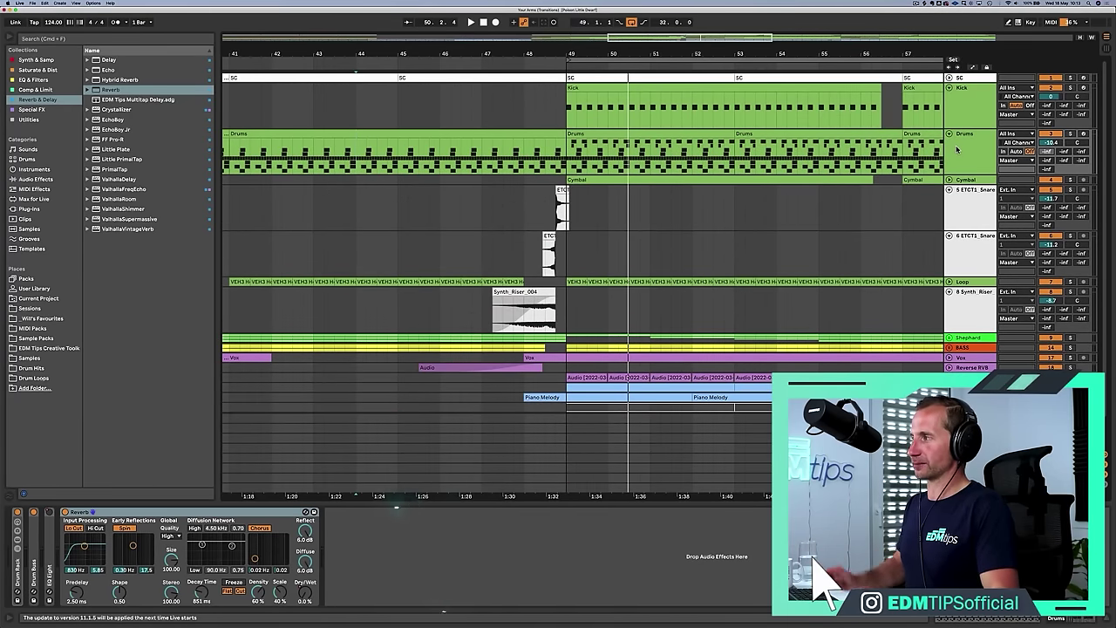
Insert a new MIDI track below the Drums track, named Snare Roll and coloured green like the other drum tracks
{"action": "key", "text": "shift+super+t"}
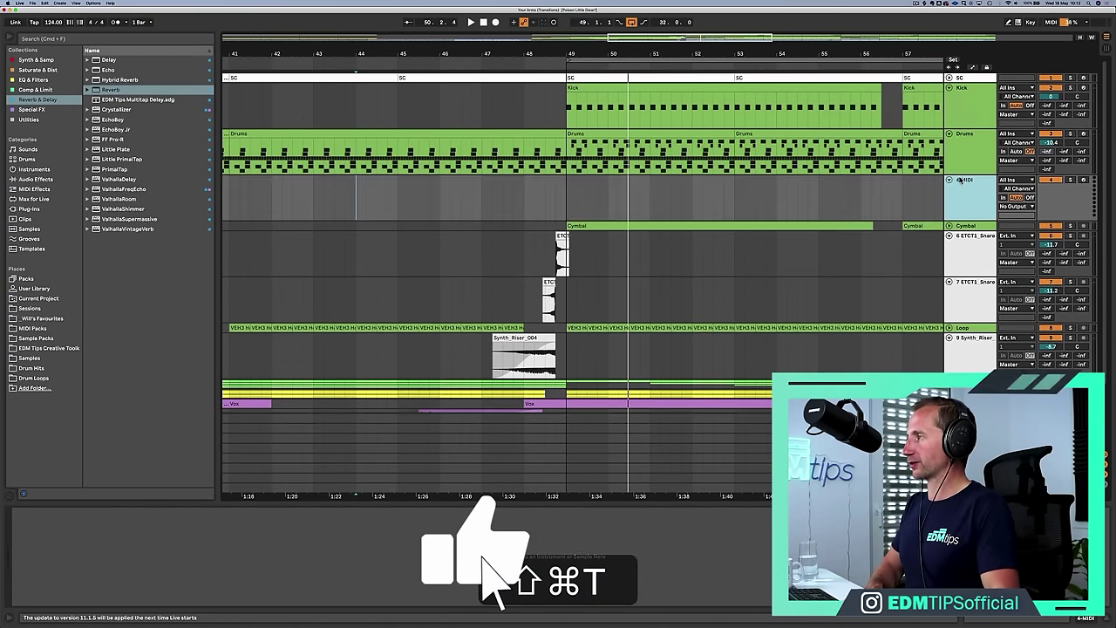
{"action": "left_click", "coordinate": [960, 179]}
{"action": "key", "text": "super+r"}
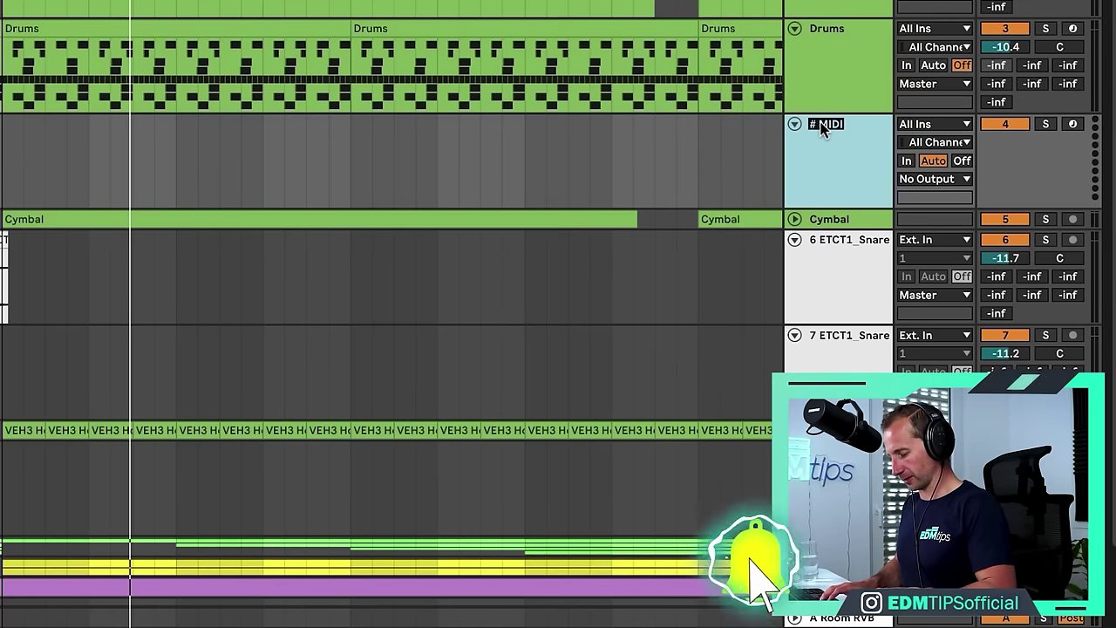
{"action": "type", "text": "Snare Roll"}
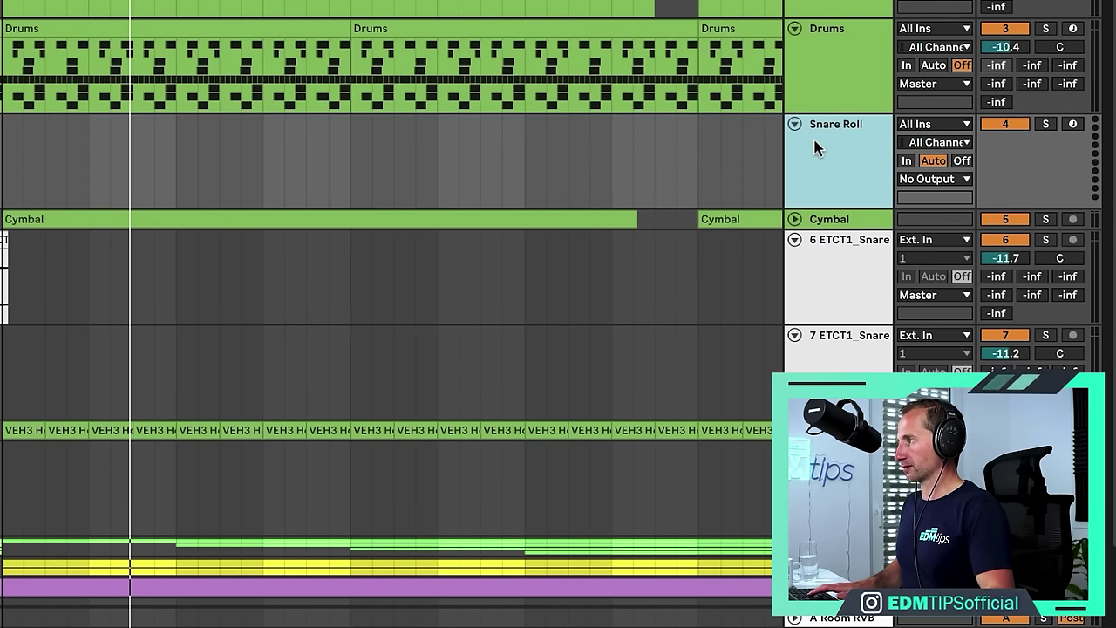
{"action": "right_click", "coordinate": [815, 148]}
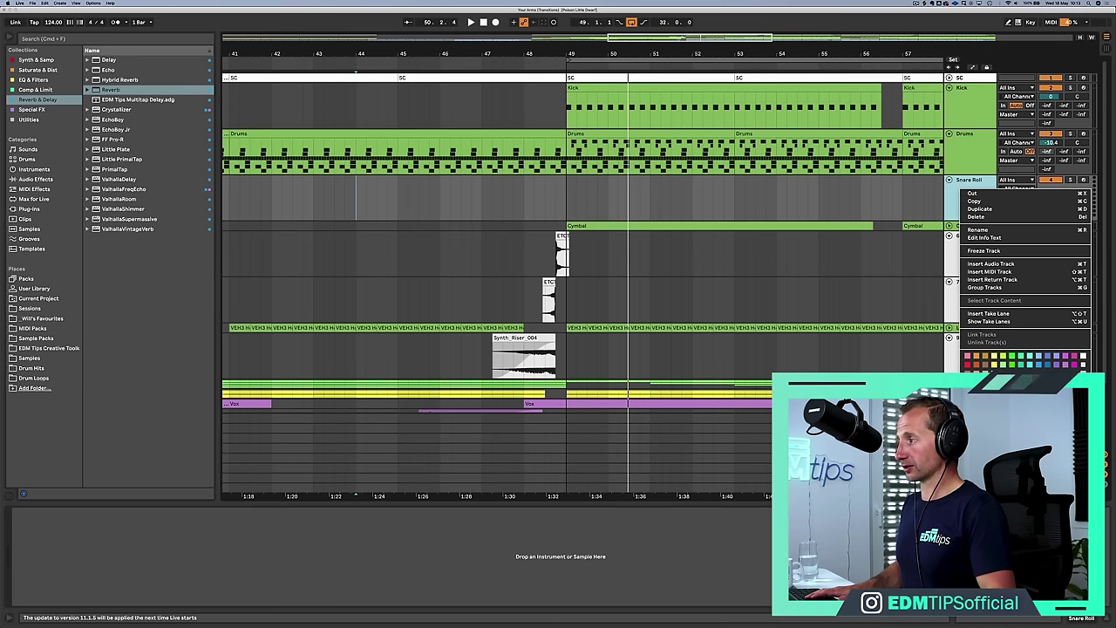
{"action": "left_click", "coordinate": [1011, 382]}
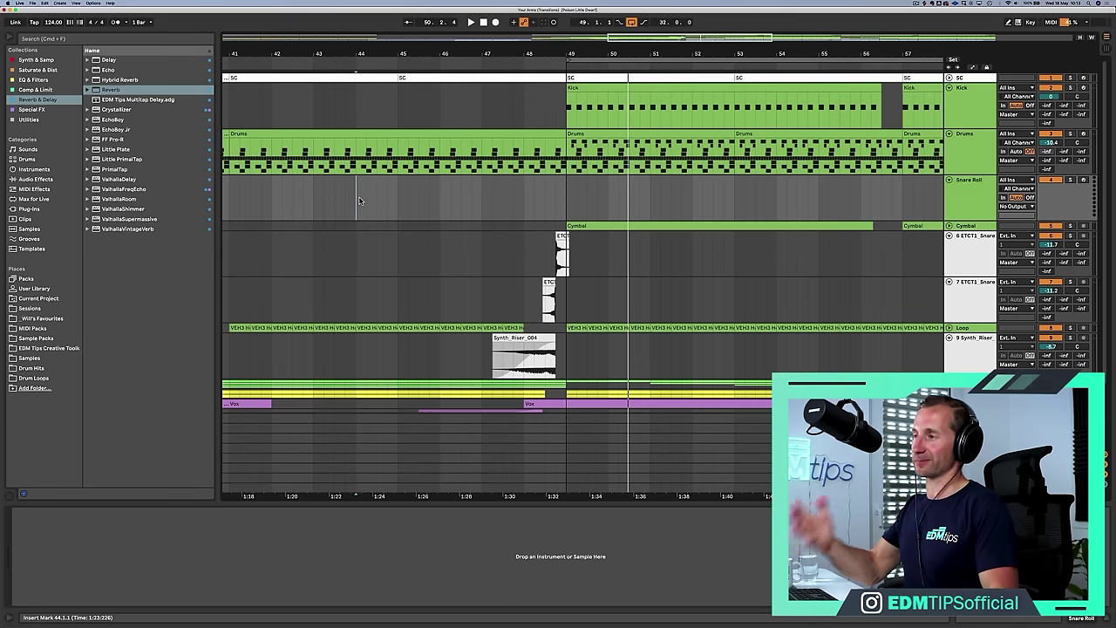
Select bars 44 to 49 on the Snare Roll track and load Simpler from the Synth & Samp collection onto it
{"action": "left_click_drag", "start_coordinate": [357, 198], "coordinate": [561, 181]}
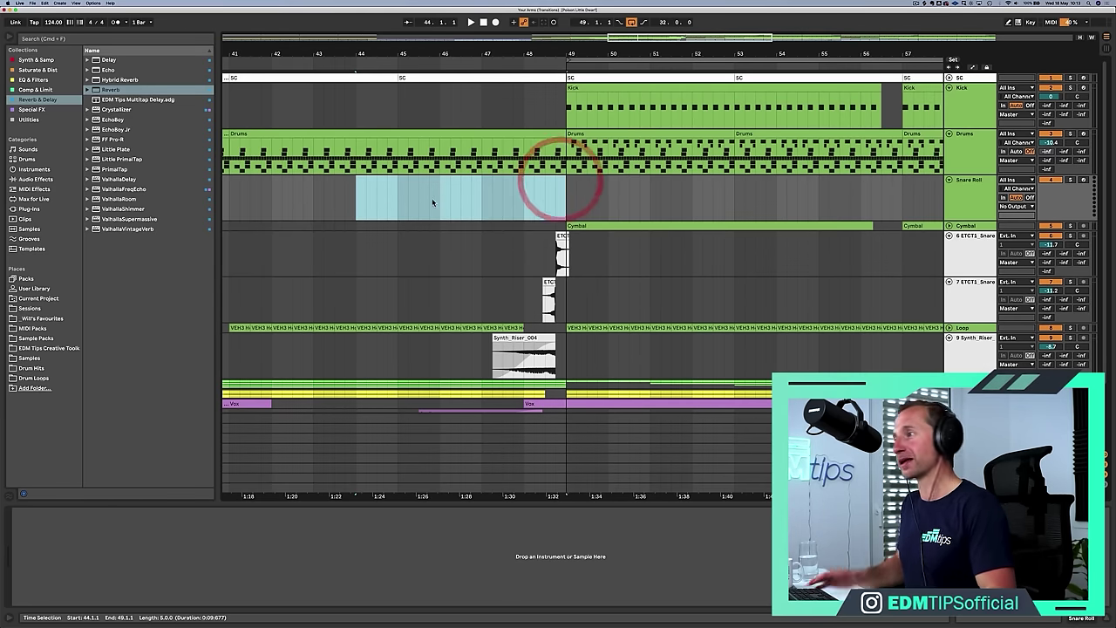
{"action": "left_click", "coordinate": [29, 59]}
{"action": "left_click", "coordinate": [110, 82]}
{"action": "left_click", "coordinate": [112, 101]}
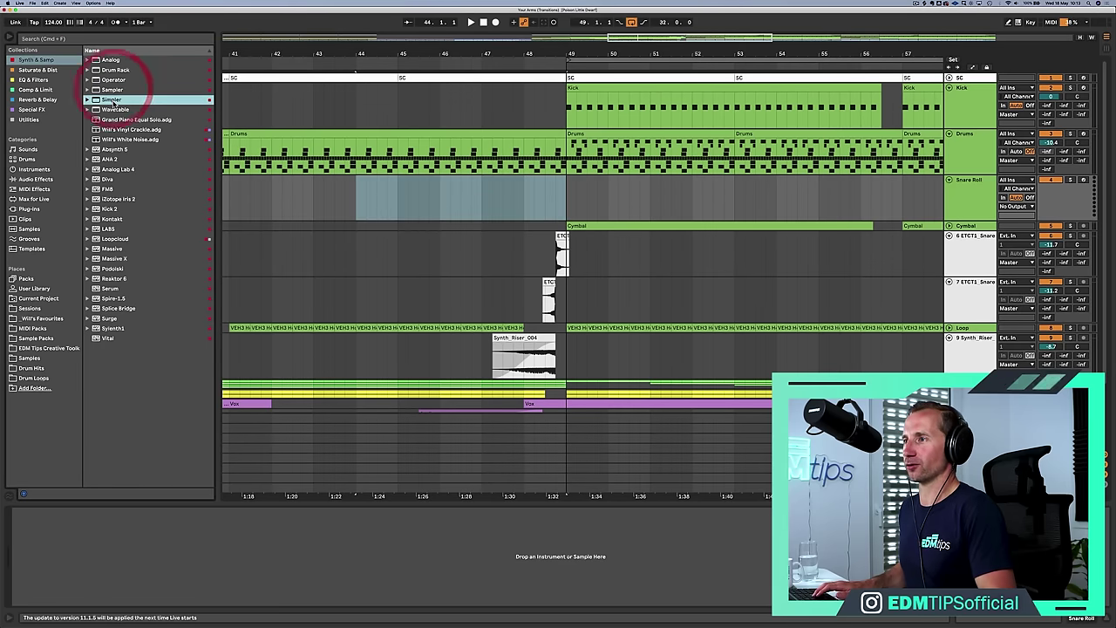
{"action": "key", "text": "Return"}
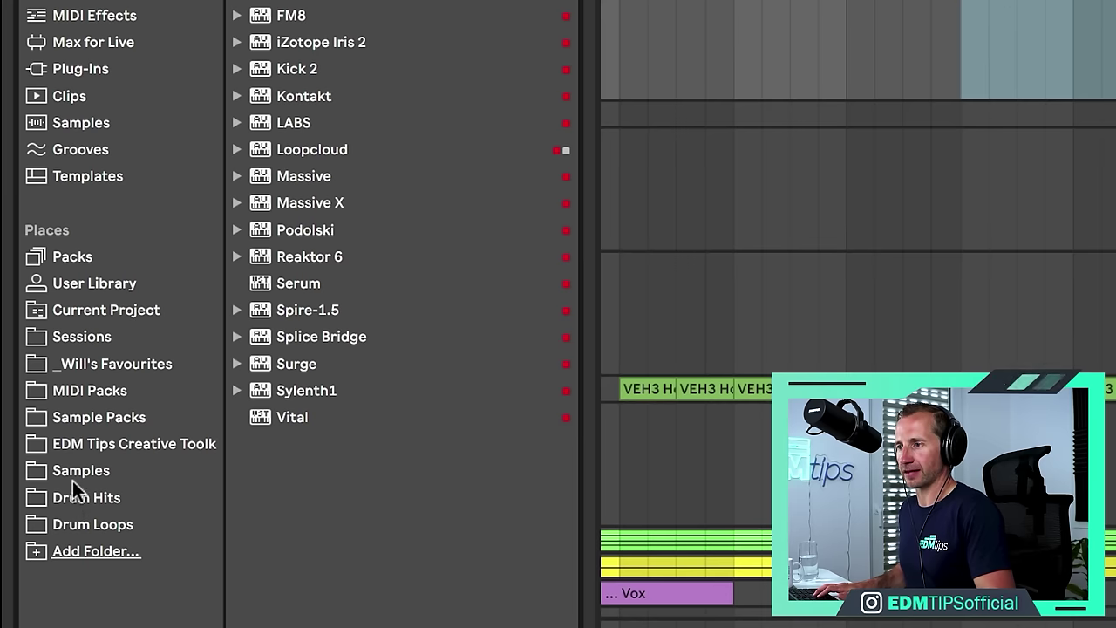
Browse Drum Hits and the EDM Tips Creative Toolkit's Snares folder for a snare sample for the Snare Roll track
{"action": "left_click", "coordinate": [26, 367]}
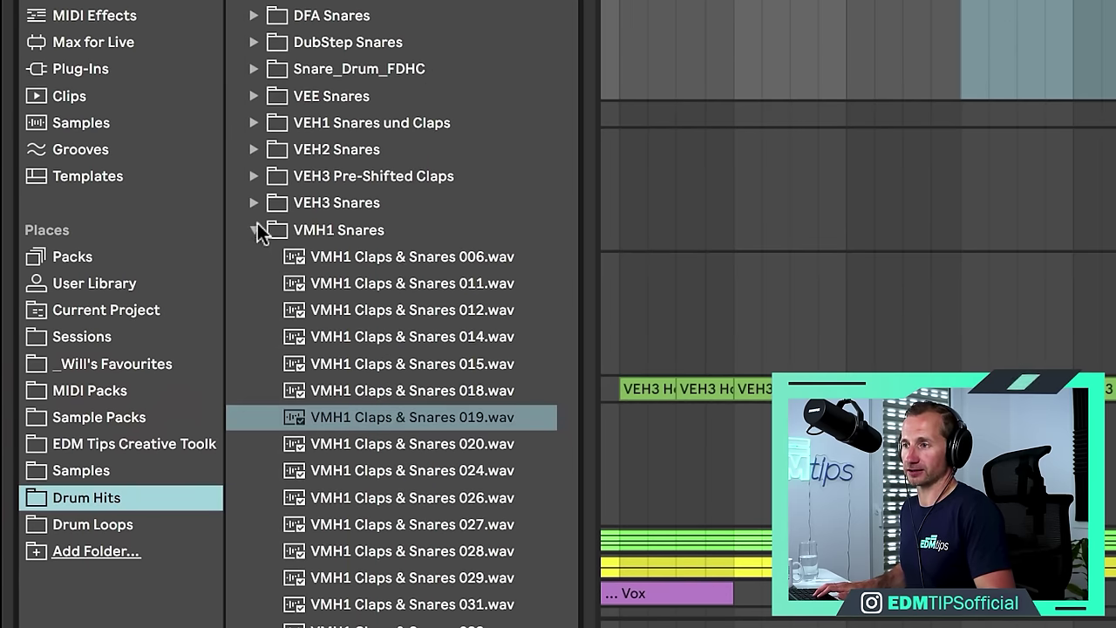
{"action": "left_click", "coordinate": [140, 417]}
{"action": "left_click", "coordinate": [135, 444]}
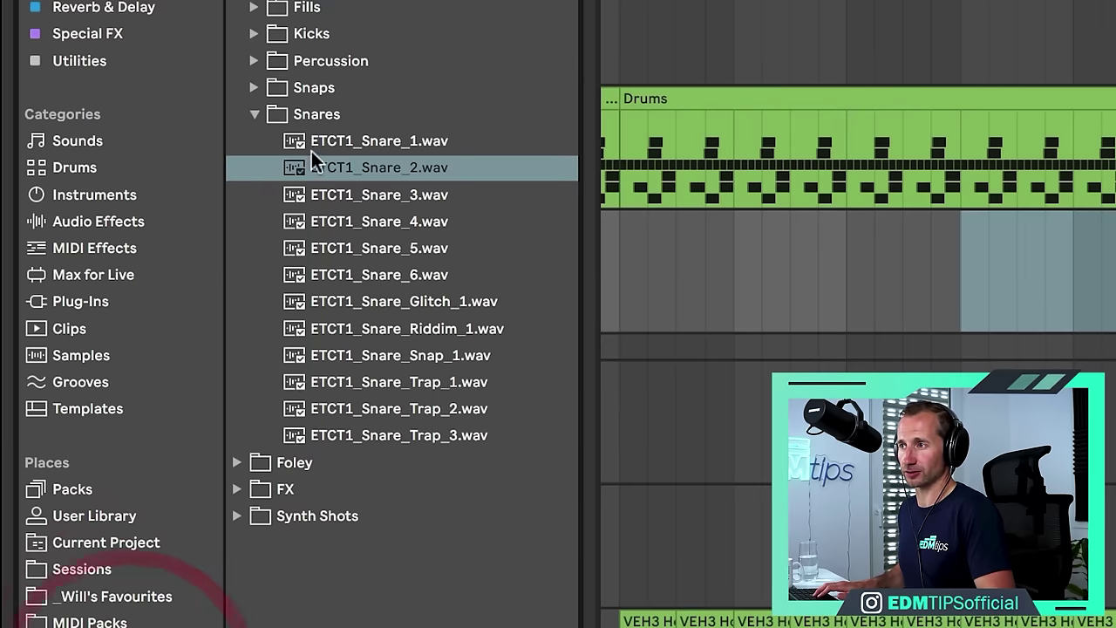
Audition the samples in the Snares folder and load ETCT1_Snare_5.wav into the empty Simpler
{"action": "left_click", "coordinate": [349, 139]}
{"action": "key", "text": "Down"}
{"action": "key", "text": "Down"}
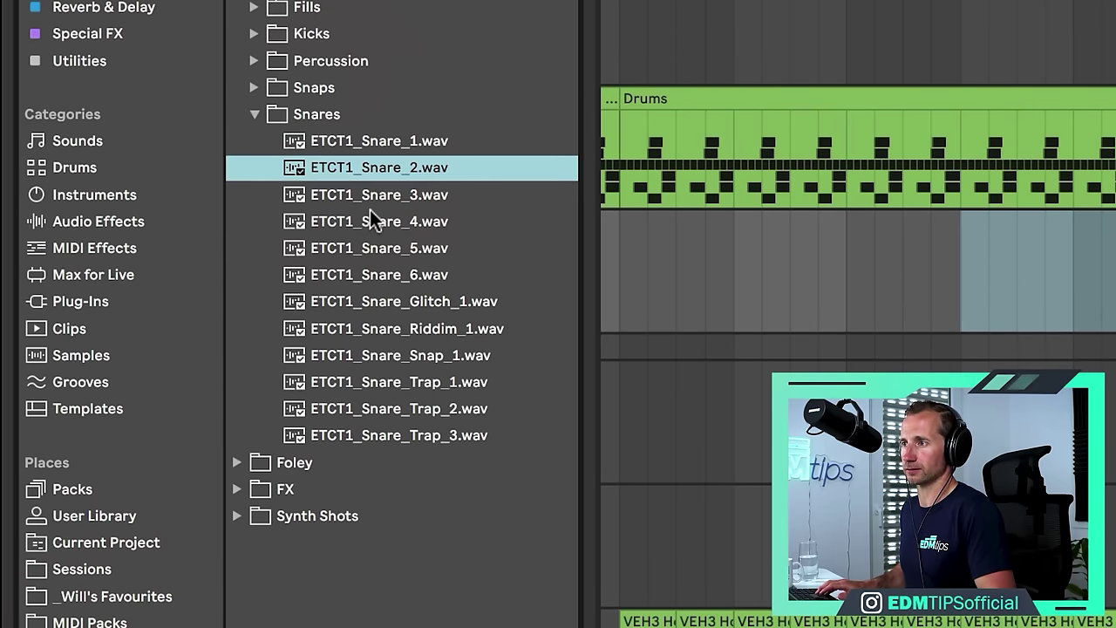
{"action": "key", "text": "Down"}
{"action": "key", "text": "Down"}
{"action": "key", "text": "Up"}
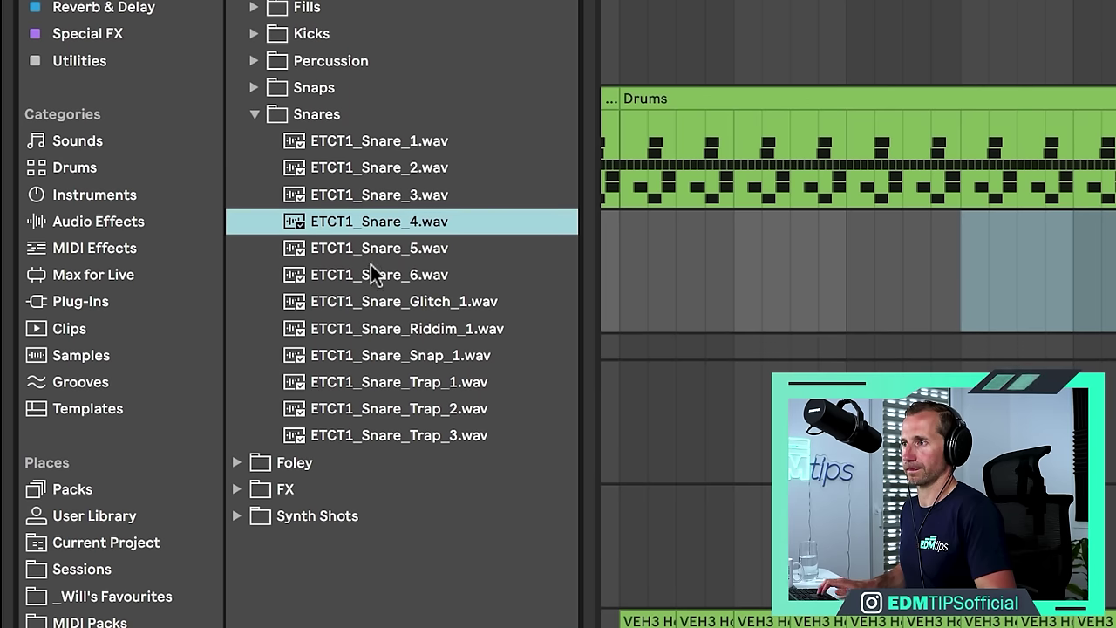
{"action": "key", "text": "Down"}
{"action": "key", "text": "Down"}
{"action": "key", "text": "Up"}
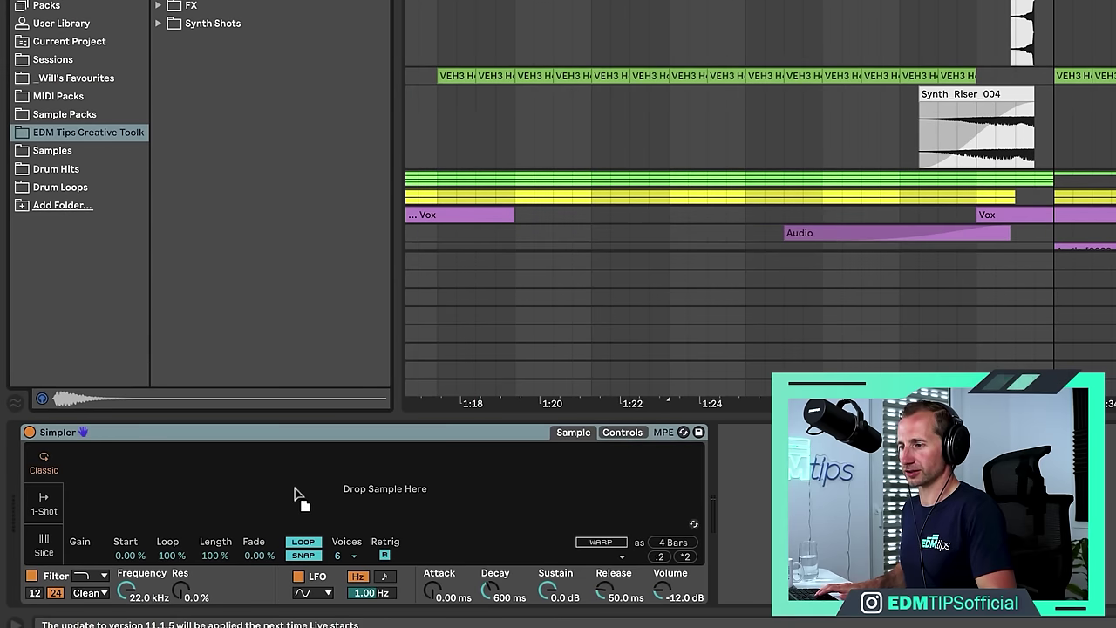
{"action": "left_click_drag", "start_coordinate": [294, 495], "coordinate": [294, 485]}
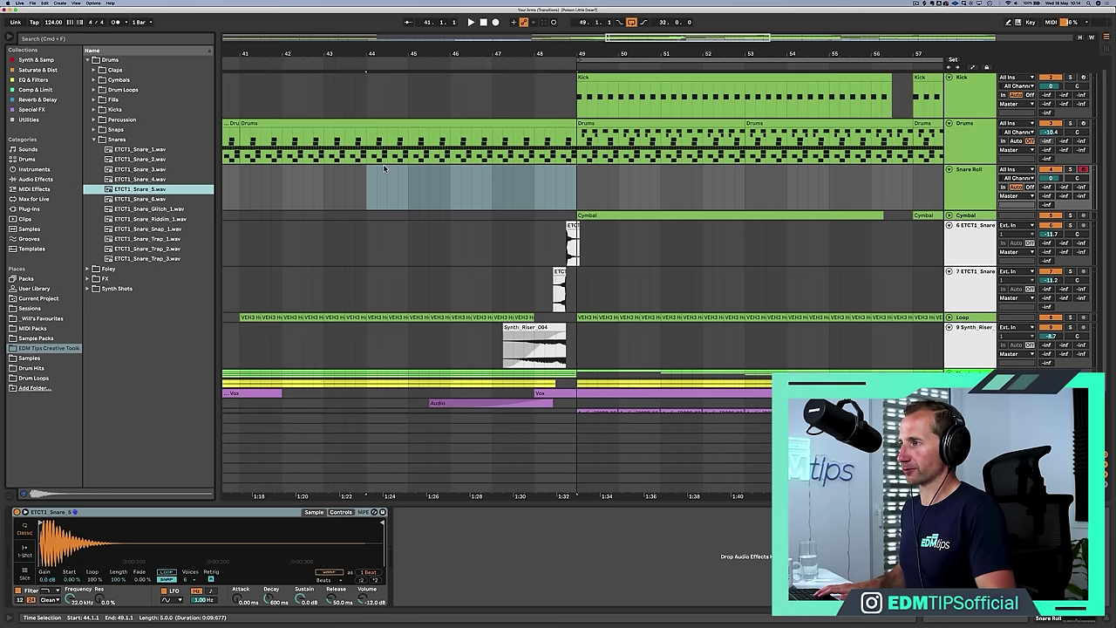
Create a MIDI clip on the Snare Roll track from bar 44 to 49 and place a 1/16 C3 note at its start
{"action": "left_click_drag", "start_coordinate": [367, 181], "coordinate": [567, 182]}
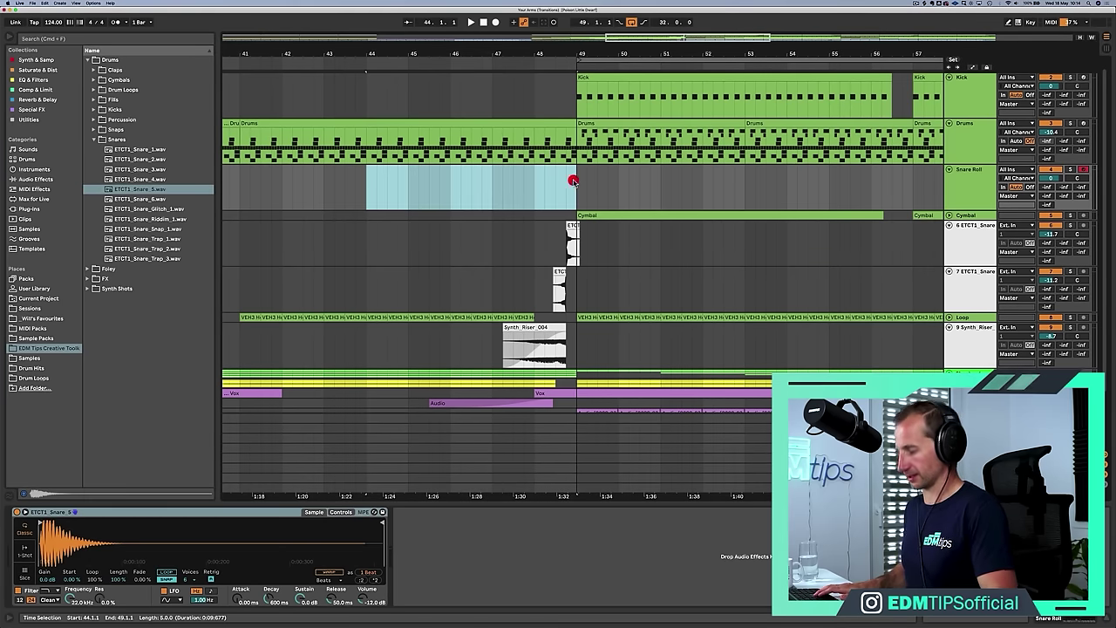
{"action": "key", "text": "shift+super+m"}
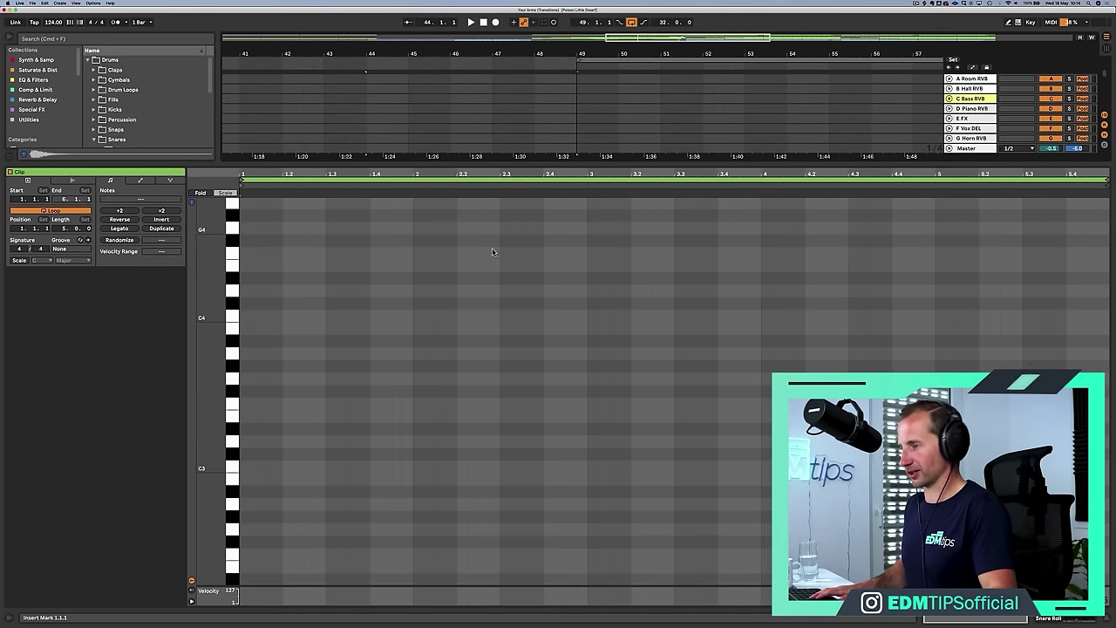
{"action": "left_click", "coordinate": [228, 317]}
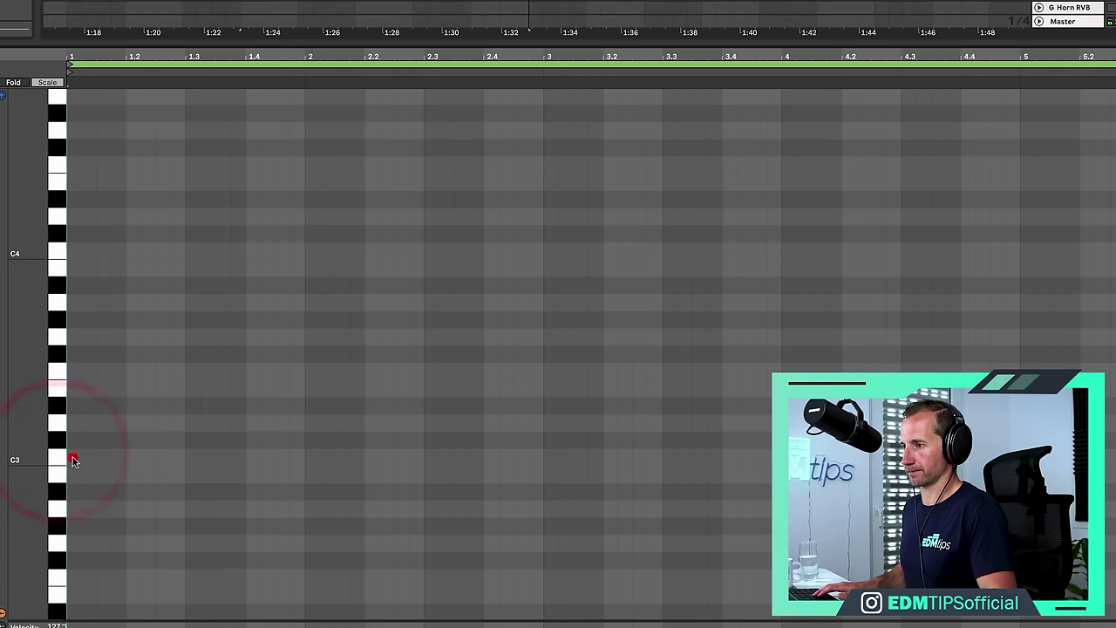
{"action": "double_click", "coordinate": [246, 467]}
{"action": "key", "text": "space"}
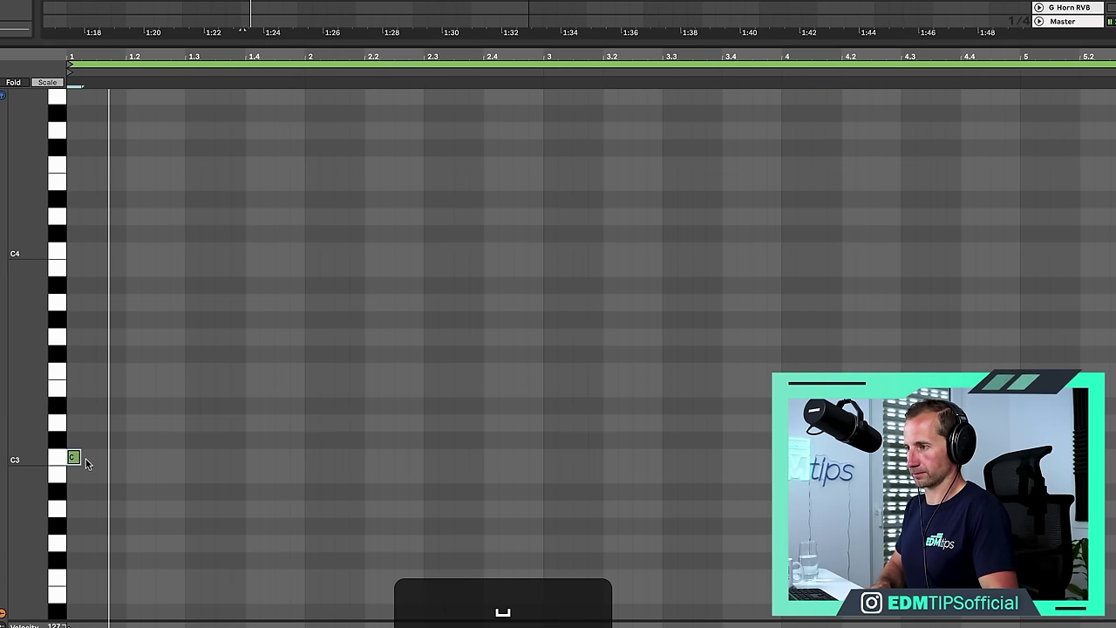
Duplicate the 1/16 C3 note repeatedly to fill the clip with consecutive notes up to position 5.3
{"action": "key", "text": "super+d"}
{"action": "key", "text": "super+d"}
{"action": "key", "text": "super+d"}
{"action": "key", "text": "super+d"}
{"action": "key", "text": "super+d"}
{"action": "key", "text": "super+d"}
{"action": "key", "text": "super+d"}
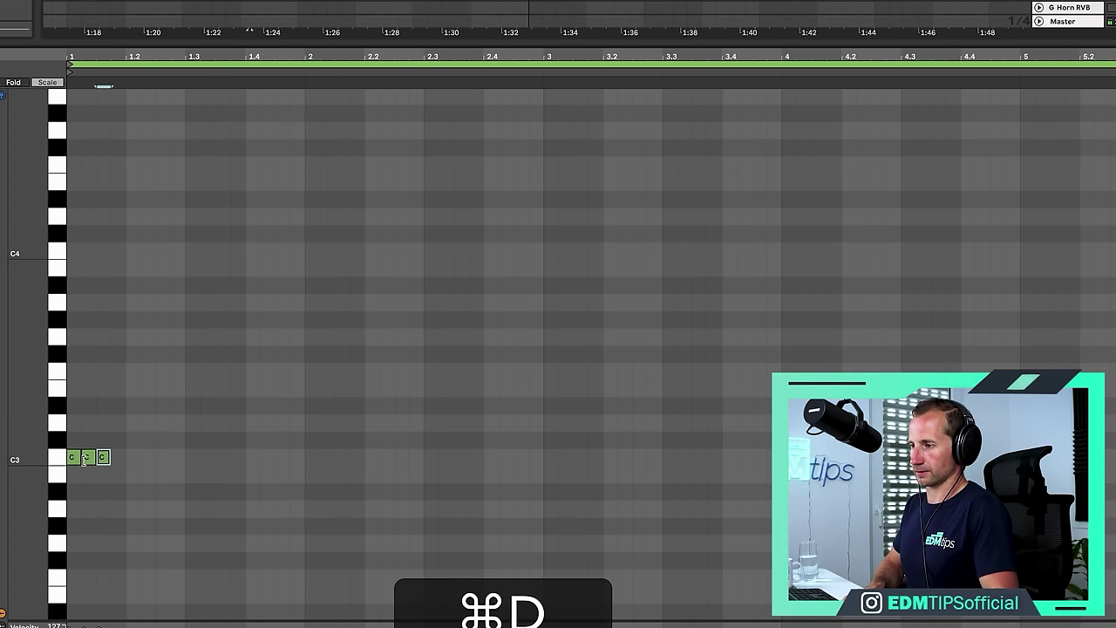
{"action": "key", "text": "super+d"}
{"action": "key", "text": "super+d"}
{"action": "key", "text": "super+d"}
{"action": "key", "text": "super+d"}
{"action": "key", "text": "super+d"}
{"action": "key", "text": "super+d"}
{"action": "key", "text": "super+d"}
{"action": "key", "text": "super+d"}
{"action": "key", "text": "super+d"}
{"action": "key", "text": "super+d"}
{"action": "key", "text": "super+d"}
{"action": "key", "text": "super+d"}
{"action": "key", "text": "super+d"}
{"action": "key", "text": "super+d"}
{"action": "key", "text": "super+d"}
{"action": "key", "text": "super+d"}
{"action": "key", "text": "super+d"}
{"action": "key", "text": "super+d"}
{"action": "key", "text": "super+d"}
{"action": "key", "text": "super+d"}
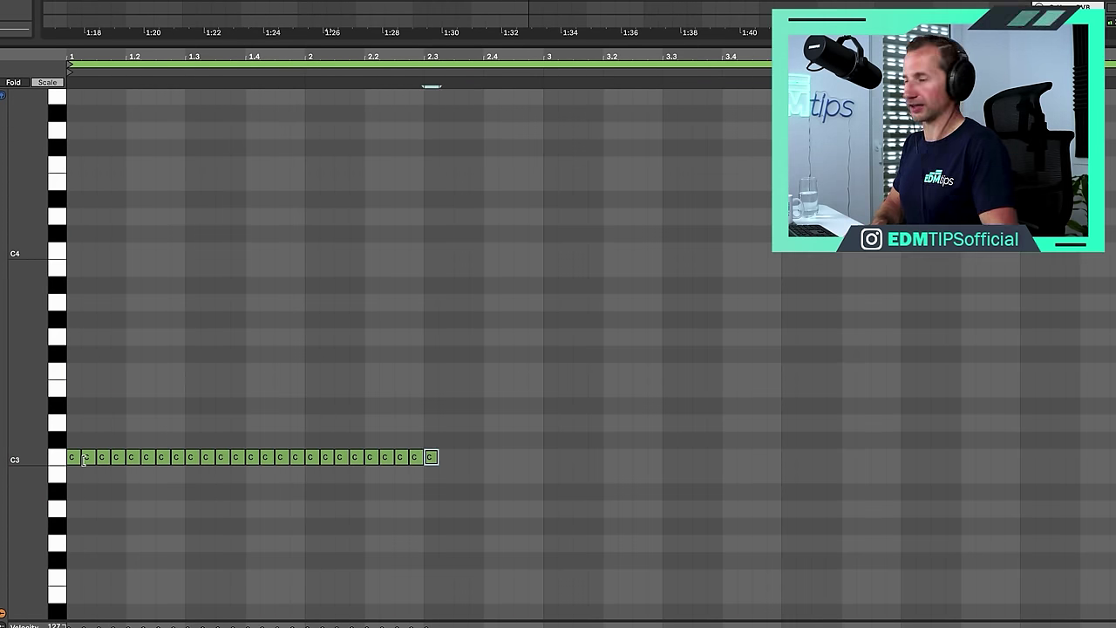
{"action": "key", "text": "super+d"}
{"action": "key", "text": "super+d"}
{"action": "key", "text": "super+d"}
{"action": "key", "text": "super+d"}
{"action": "key", "text": "super+d"}
{"action": "key", "text": "super+d"}
{"action": "key", "text": "super+d"}
{"action": "key", "text": "super+d"}
{"action": "key", "text": "super+d"}
{"action": "key", "text": "super+d"}
{"action": "key", "text": "super+d"}
{"action": "key", "text": "super+d"}
{"action": "key", "text": "super+d"}
{"action": "key", "text": "super+d"}
{"action": "key", "text": "super+d"}
{"action": "key", "text": "super+d"}
{"action": "key", "text": "super+d"}
{"action": "key", "text": "super+d"}
{"action": "key", "text": "super+d"}
{"action": "key", "text": "super+d"}
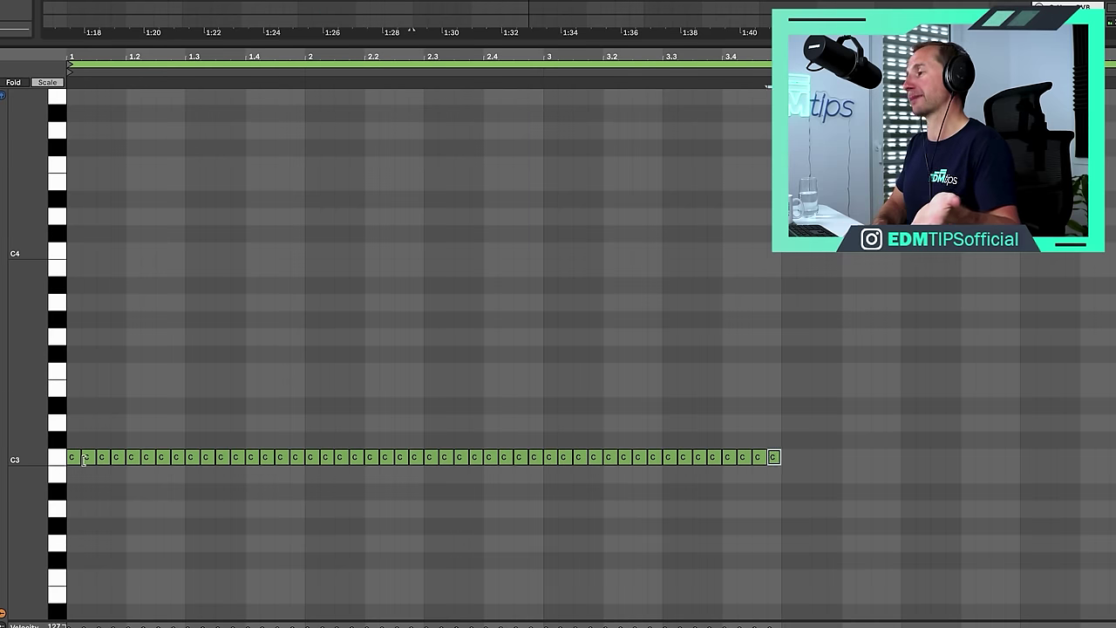
{"action": "key", "text": "super+d"}
{"action": "key", "text": "super+d"}
{"action": "key", "text": "super+d"}
{"action": "key", "text": "super+d"}
{"action": "key", "text": "super+d"}
{"action": "key", "text": "super+d"}
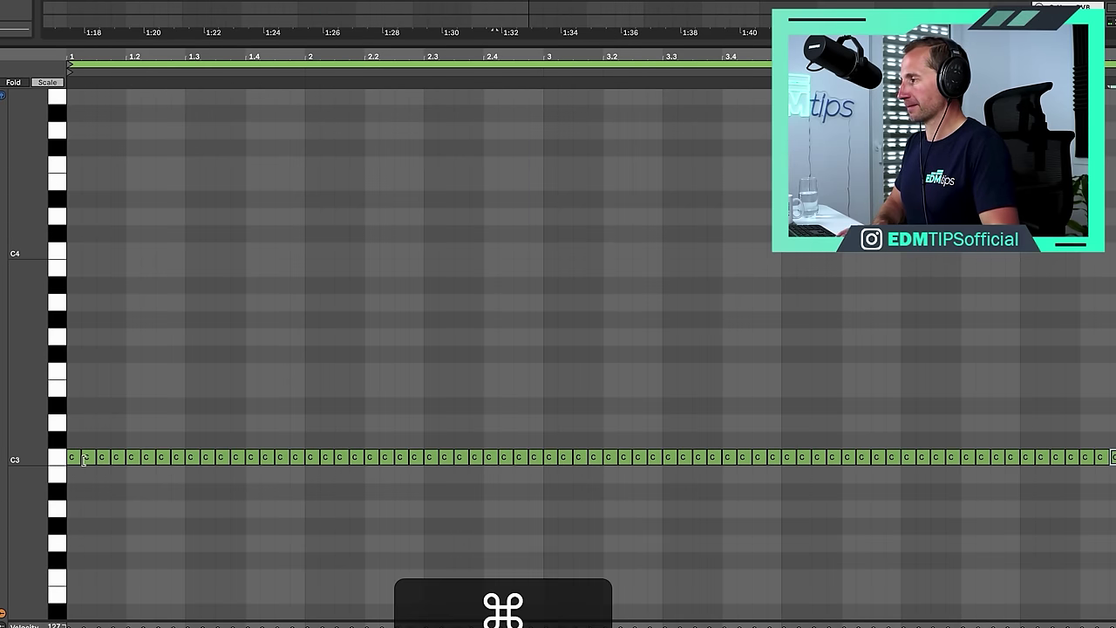
Select all C3 notes in the snare roll clip and draw a velocity ramp rising from 2 to about 106
{"action": "key", "text": "shift+Tab"}
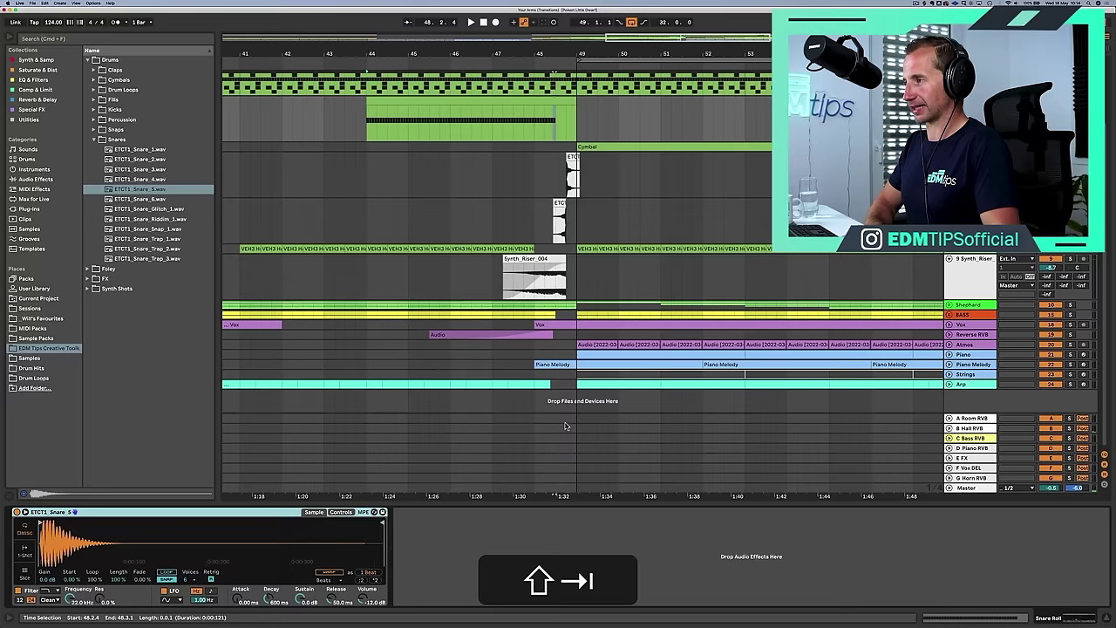
{"action": "double_click", "coordinate": [470, 102]}
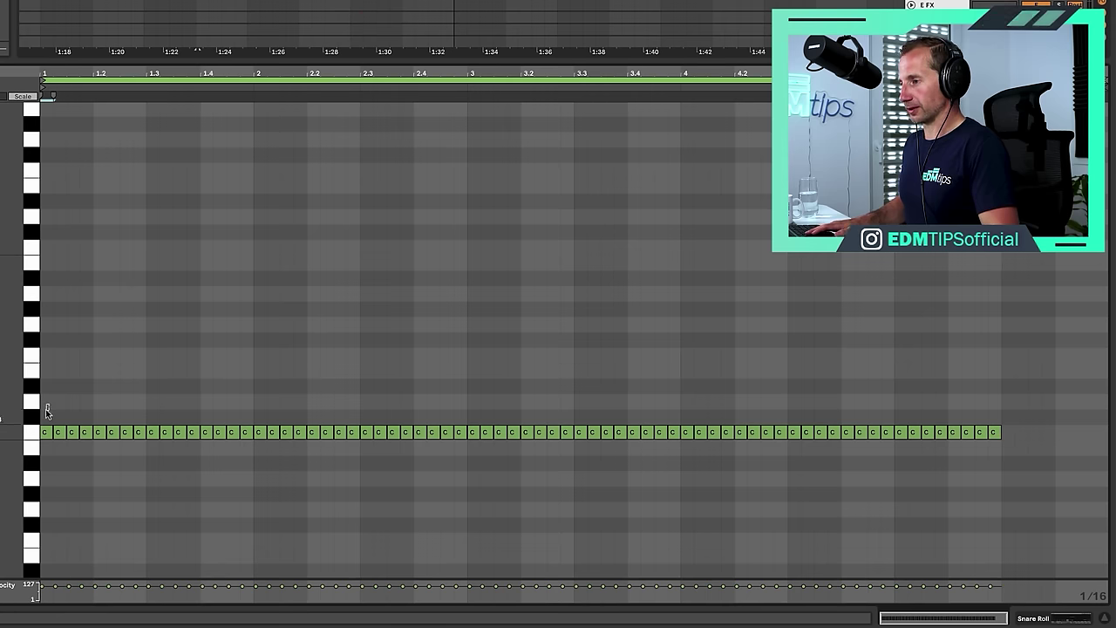
{"action": "left_click_drag", "start_coordinate": [46, 412], "coordinate": [997, 445]}
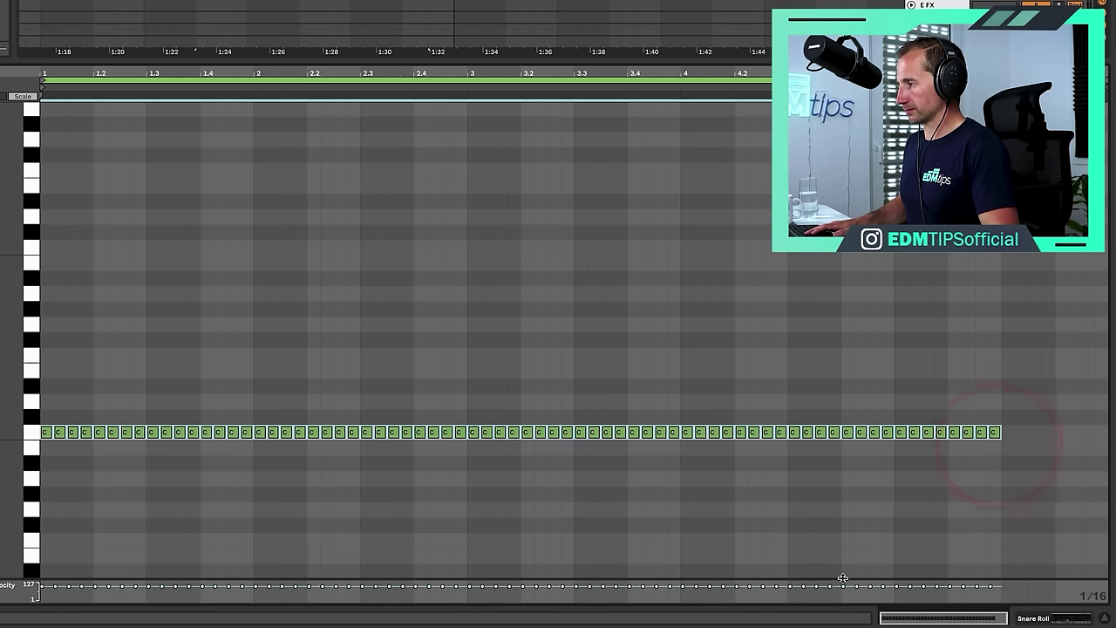
{"action": "left_click_drag", "start_coordinate": [843, 579], "coordinate": [883, 343]}
{"action": "key", "text": "super"}
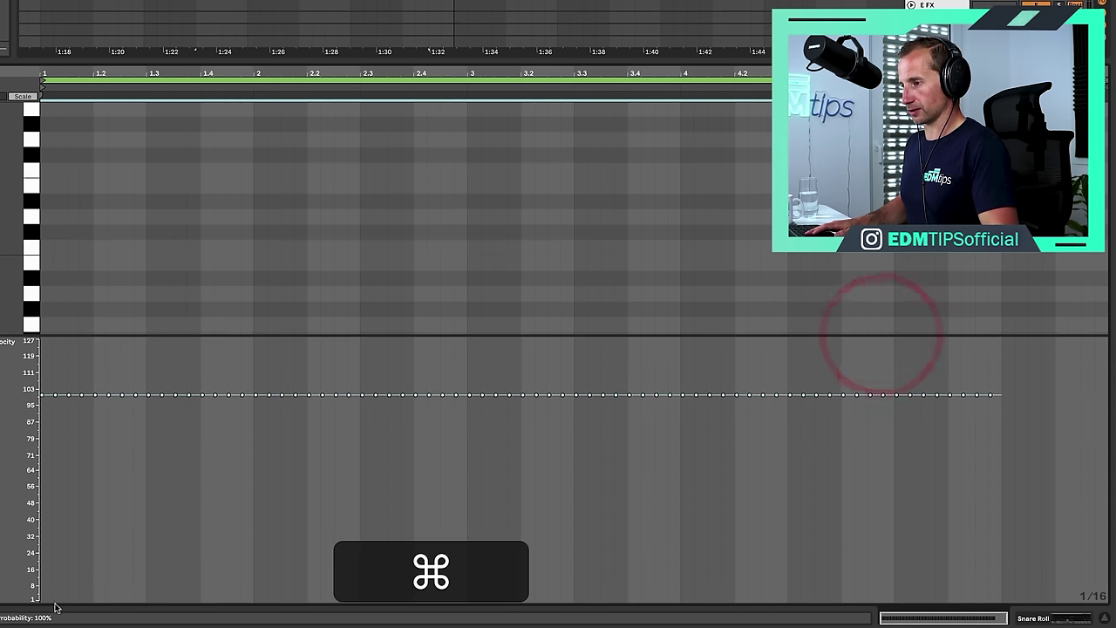
{"action": "left_click_drag", "start_coordinate": [44, 597], "coordinate": [228, 558]}
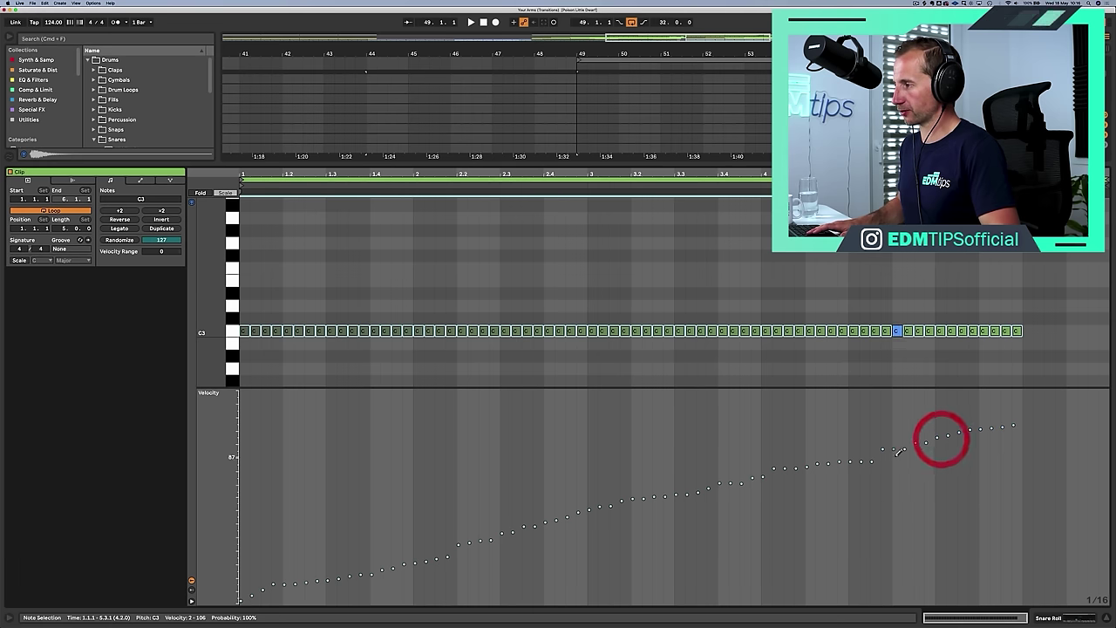
Play back the snare roll in the arrangement and lower the Snare Roll track's volume to -3.4 dB
{"action": "key", "text": "space"}
{"action": "key", "text": "shift+Tab"}
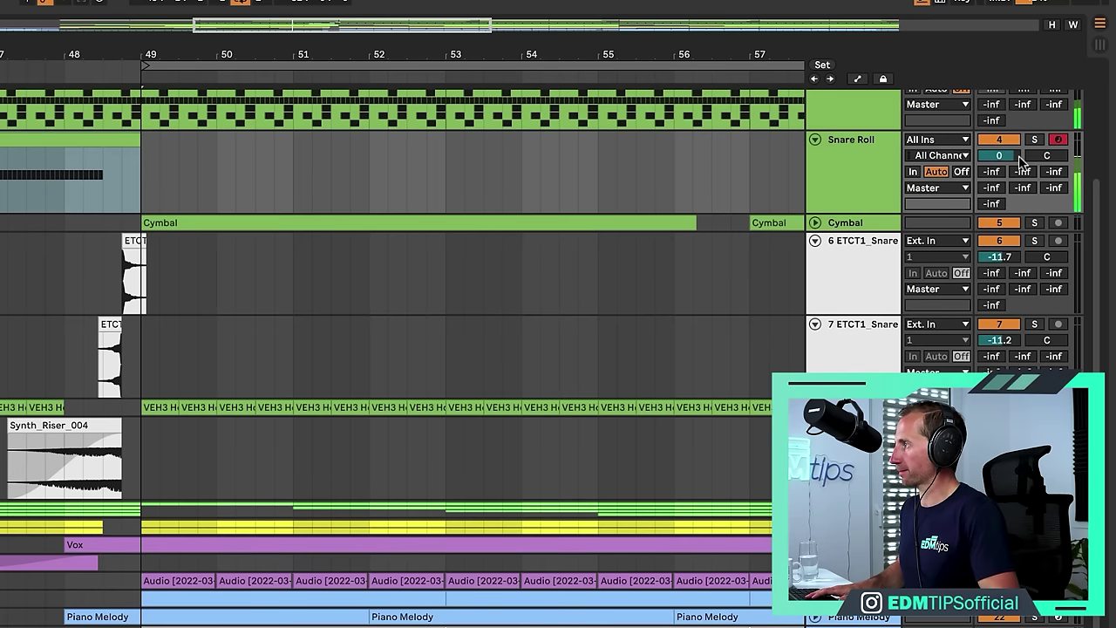
{"action": "left_click_drag", "start_coordinate": [1018, 157], "coordinate": [1019, 167]}
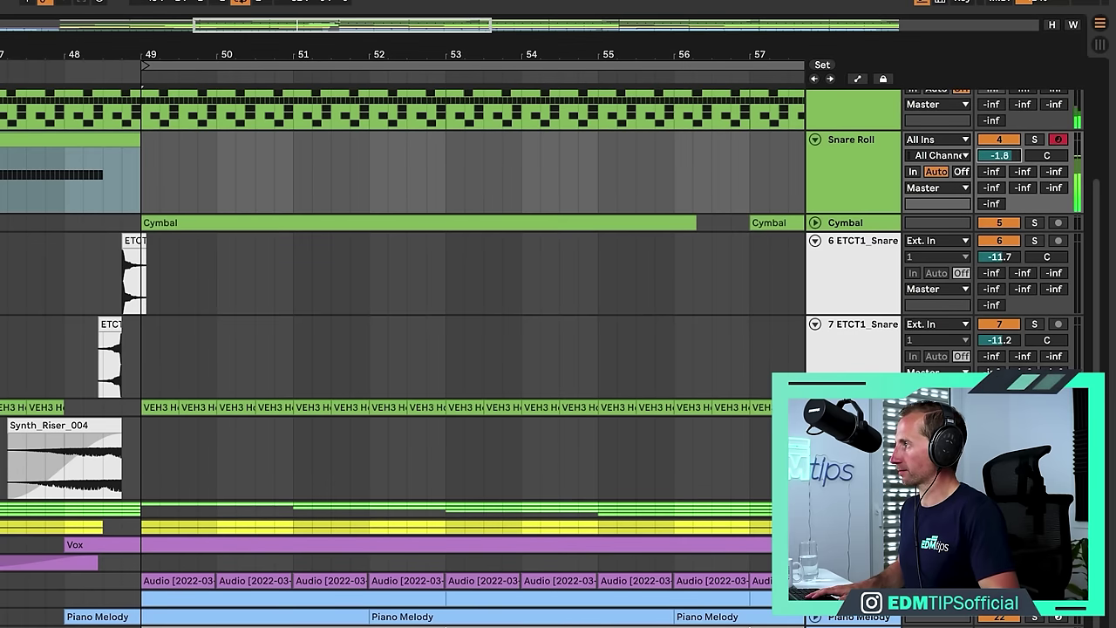
{"action": "key", "text": "space"}
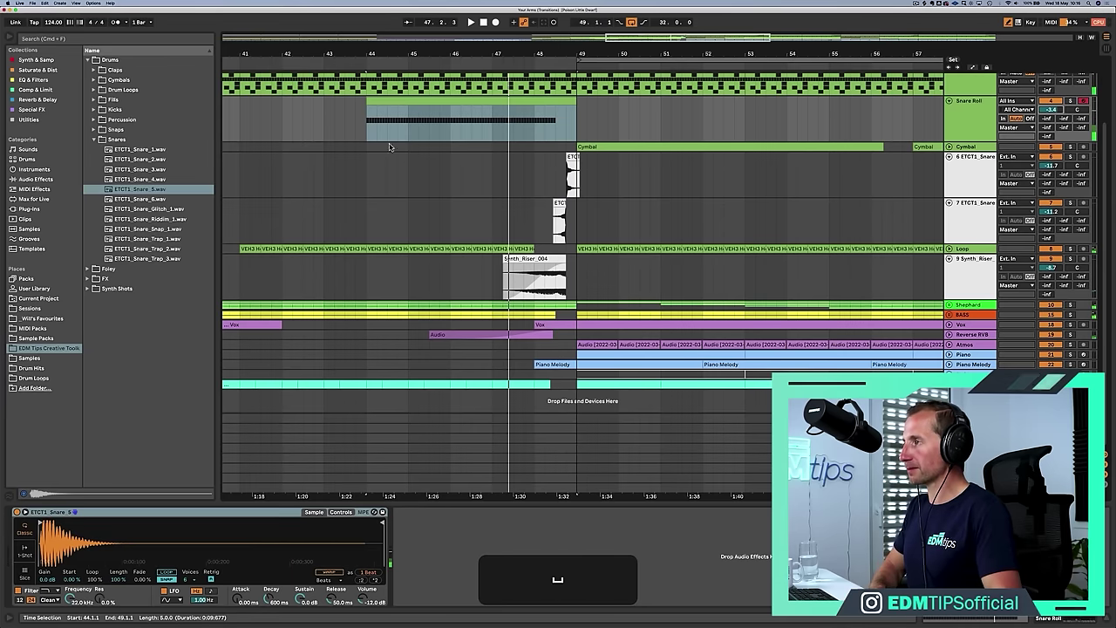
{"action": "key", "text": "a"}
{"action": "left_click", "coordinate": [463, 125]}
{"action": "key", "text": "a"}
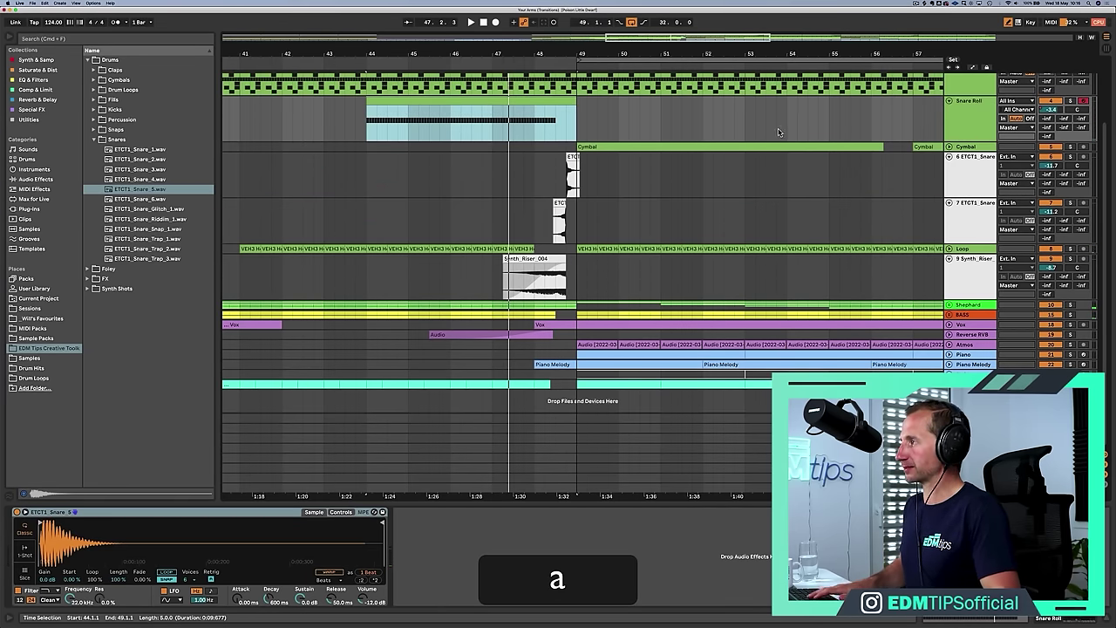
Open the snare roll clip and audition the snare at successively higher pitches from C3 to F#3
{"action": "double_click", "coordinate": [505, 103]}
{"action": "key", "text": "v"}
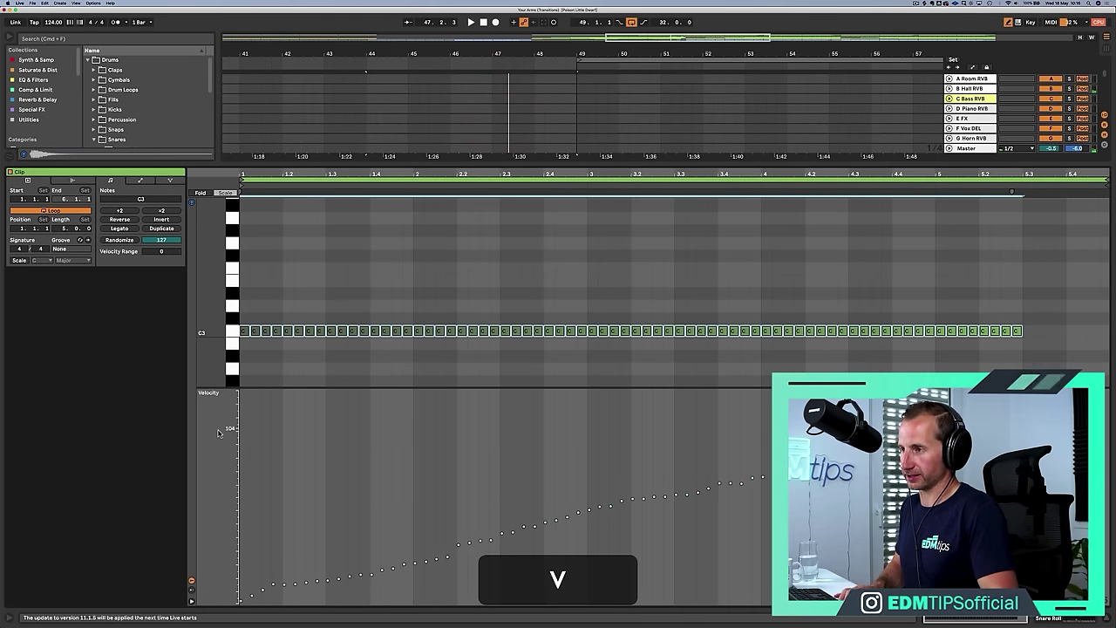
{"action": "left_click", "coordinate": [231, 335]}
{"action": "left_click", "coordinate": [232, 319]}
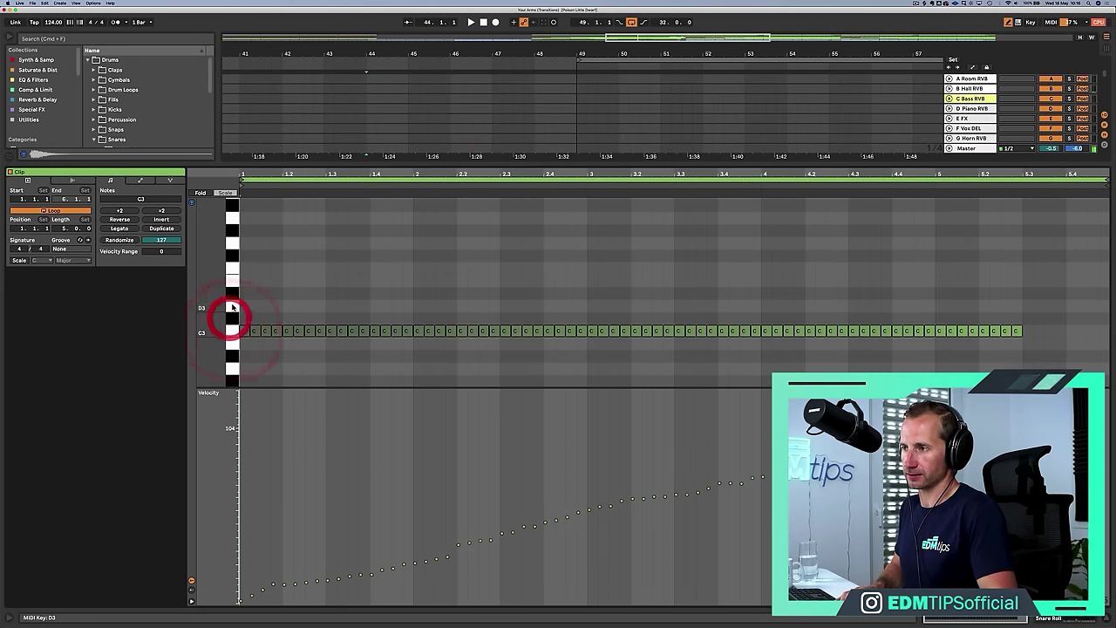
{"action": "left_click", "coordinate": [232, 306]}
{"action": "left_click", "coordinate": [233, 295]}
{"action": "left_click", "coordinate": [232, 285]}
{"action": "left_click", "coordinate": [232, 273]}
{"action": "left_click", "coordinate": [232, 259]}
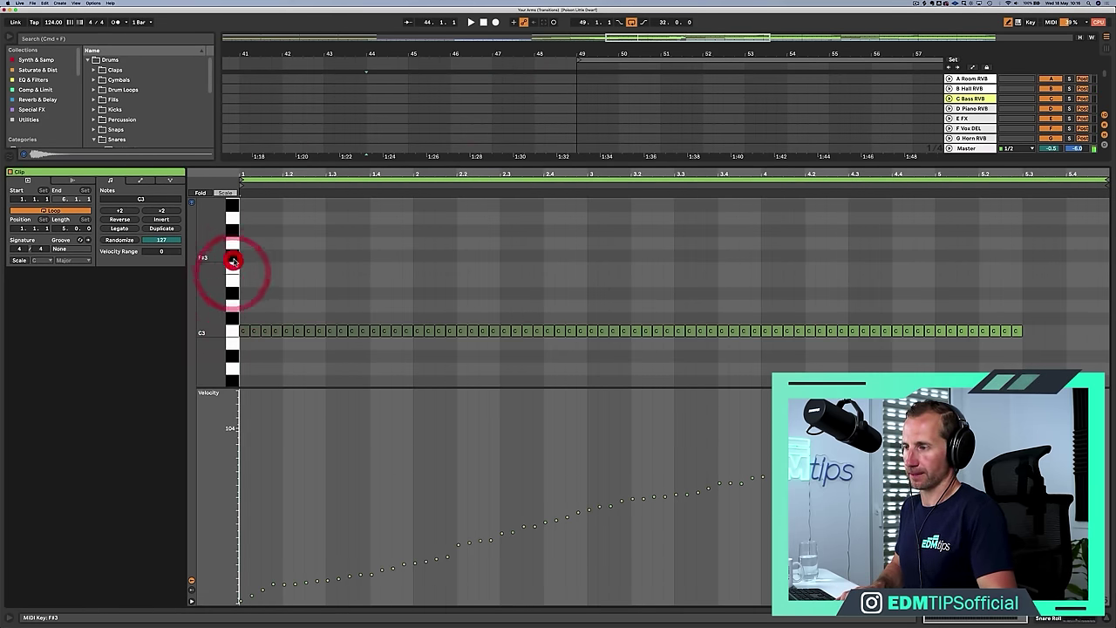
Convert the snare's Simpler to Sampler and set its pitch bend range to 12 semitones
{"action": "key", "text": "shift+Tab"}
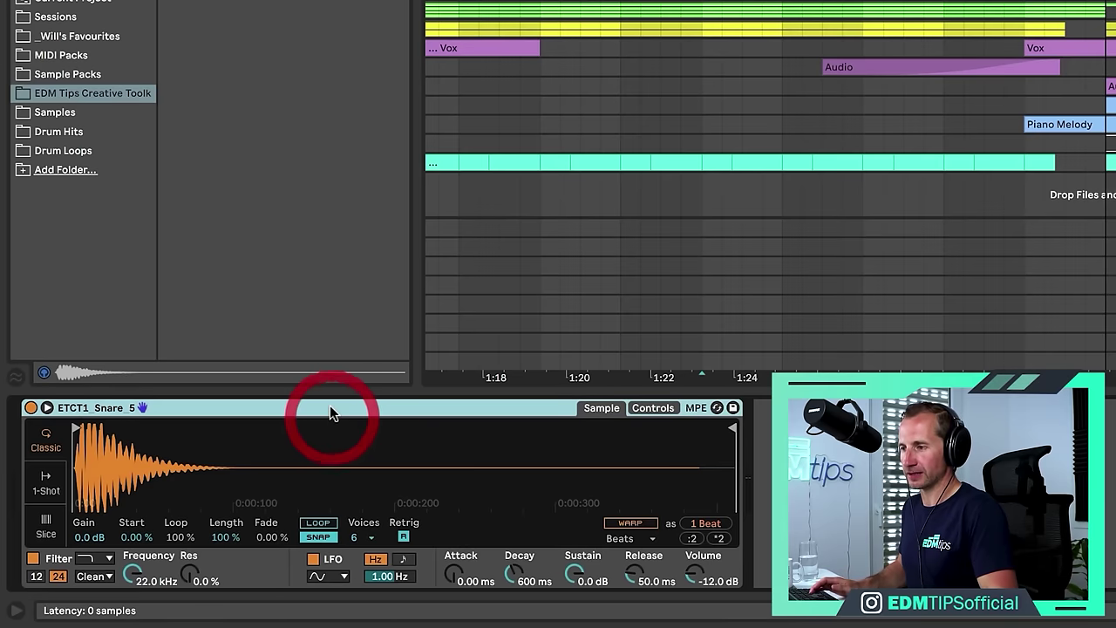
{"action": "right_click", "coordinate": [172, 515]}
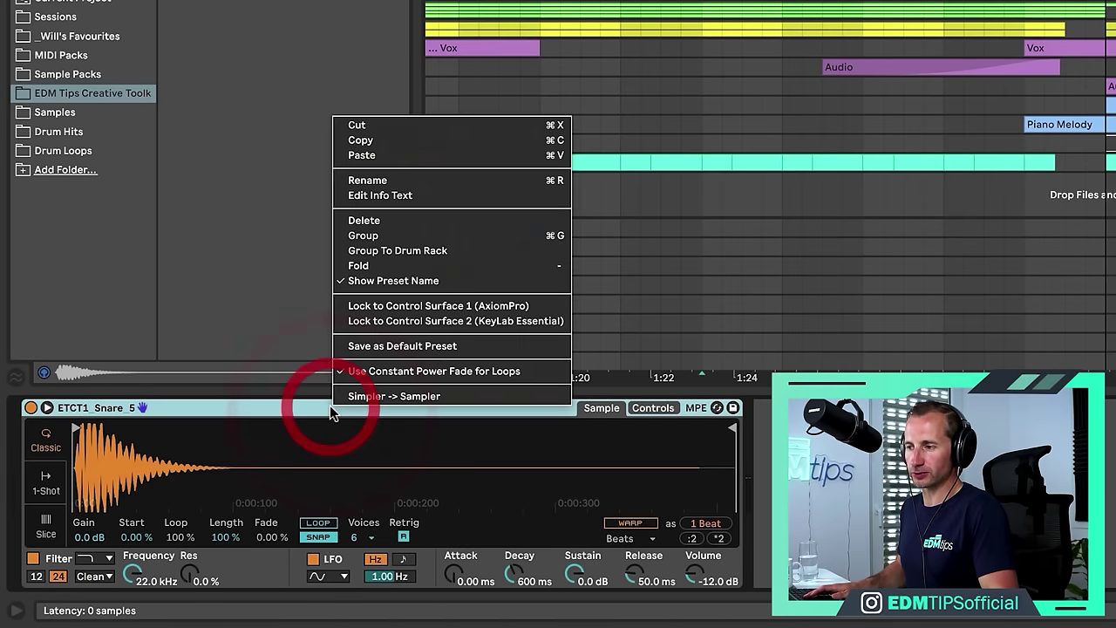
{"action": "left_click", "coordinate": [375, 397]}
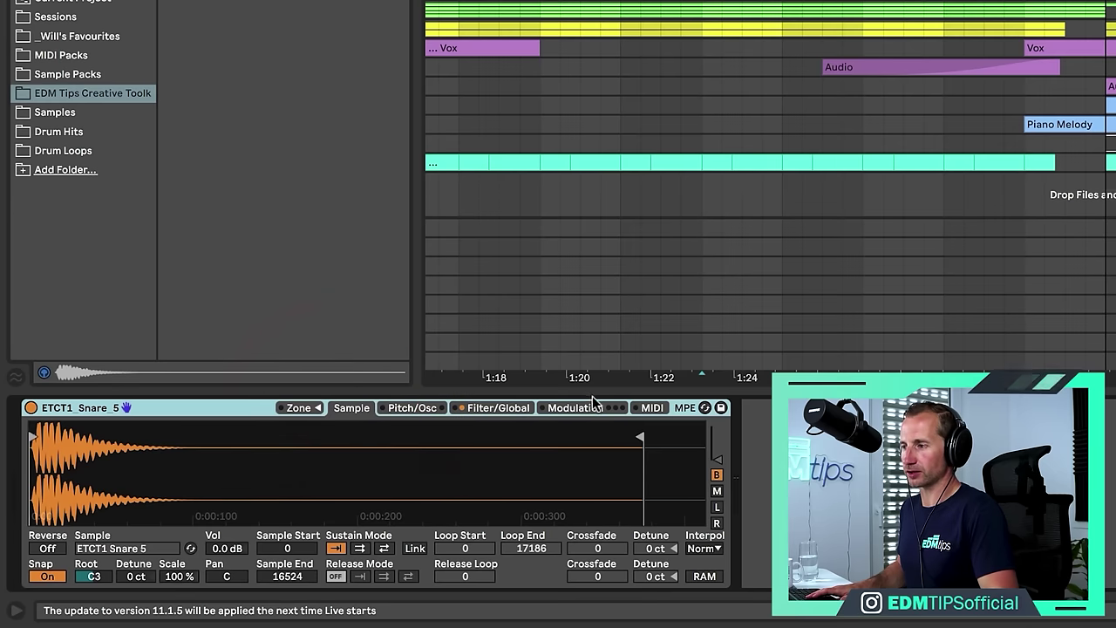
{"action": "left_click", "coordinate": [646, 409]}
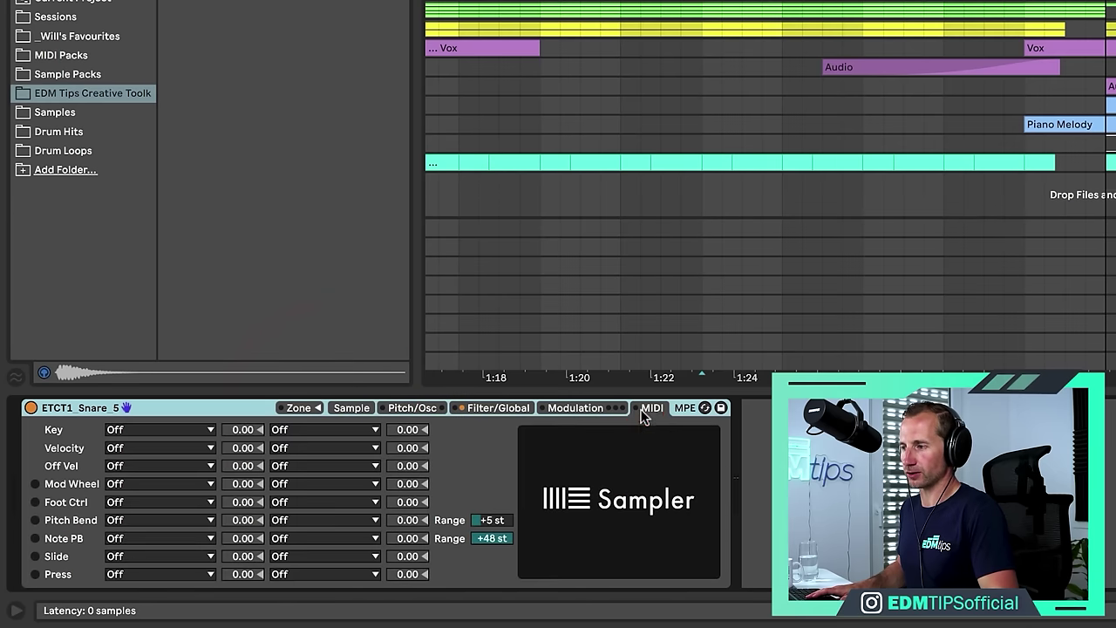
{"action": "left_click", "coordinate": [491, 521]}
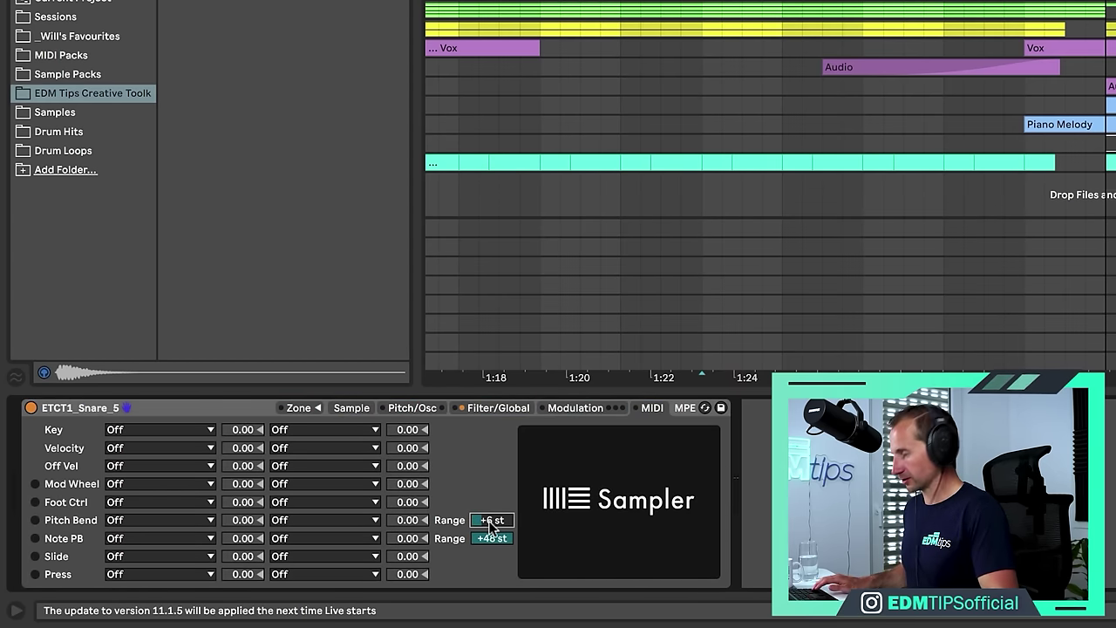
{"action": "type", "text": "12"}
{"action": "key", "text": "Return"}
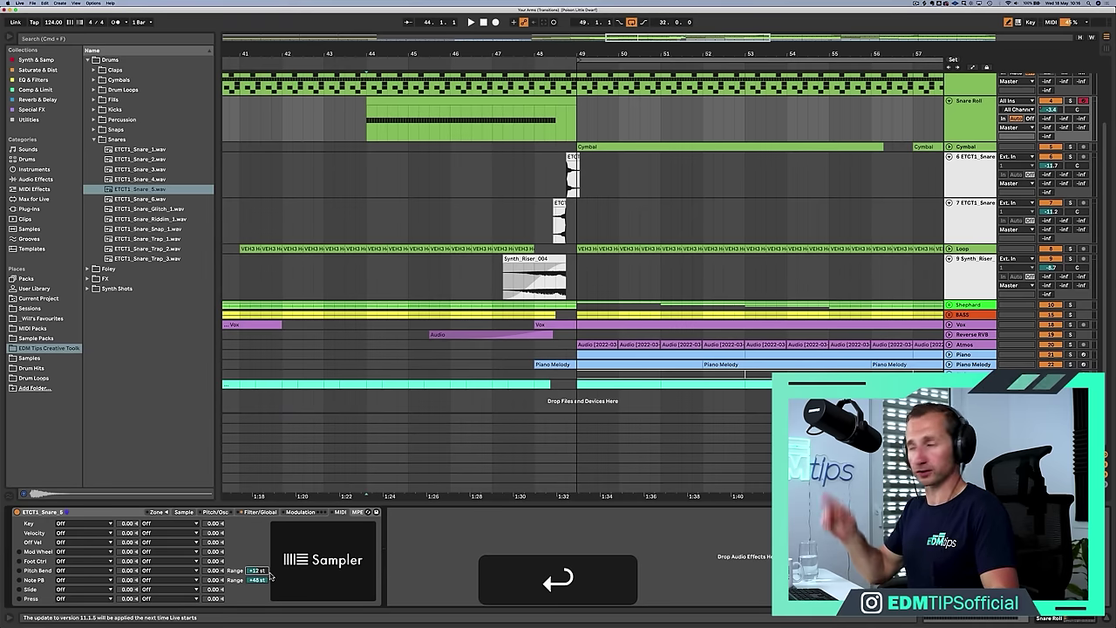
Open the snare roll clip's envelopes and show the MIDI Ctrl Pitch Bend envelope
{"action": "double_click", "coordinate": [479, 100]}
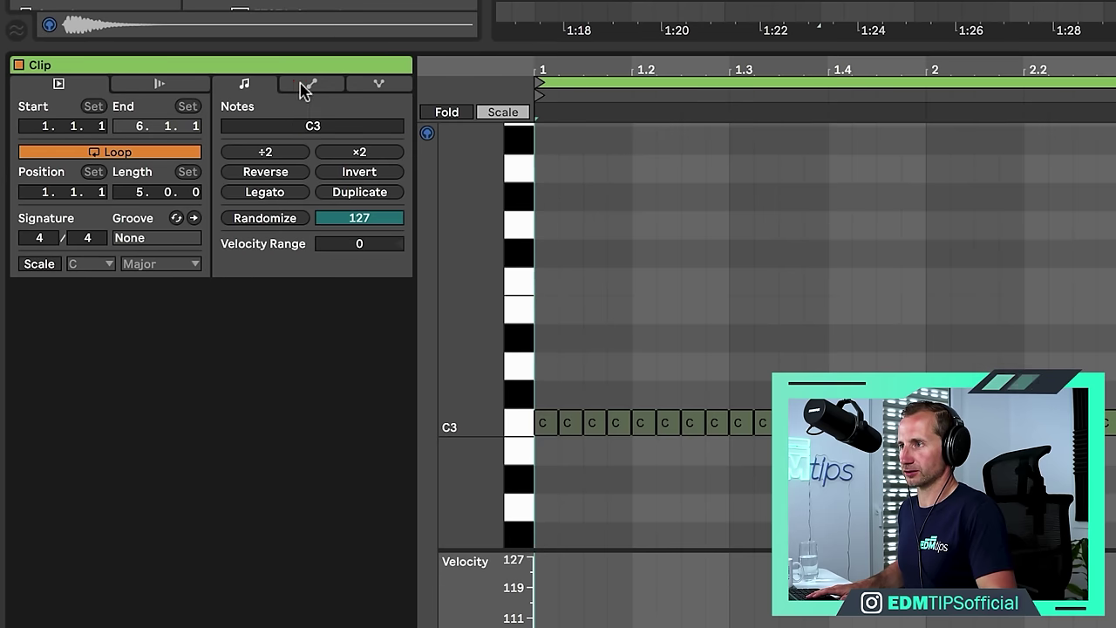
{"action": "left_click", "coordinate": [310, 84]}
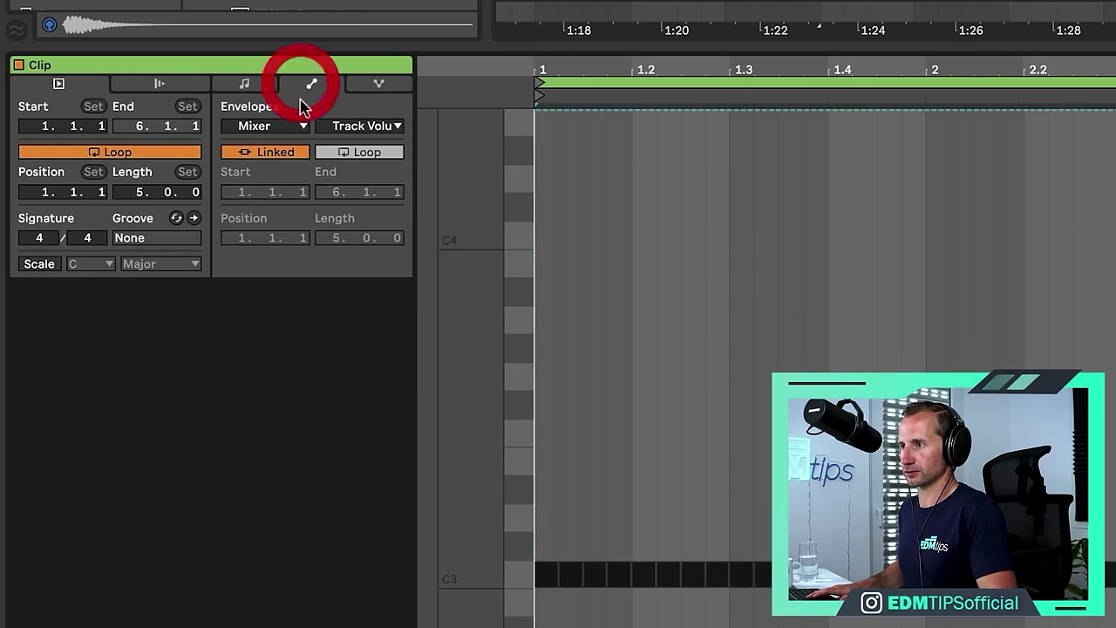
{"action": "left_click", "coordinate": [283, 126]}
{"action": "left_click", "coordinate": [279, 144]}
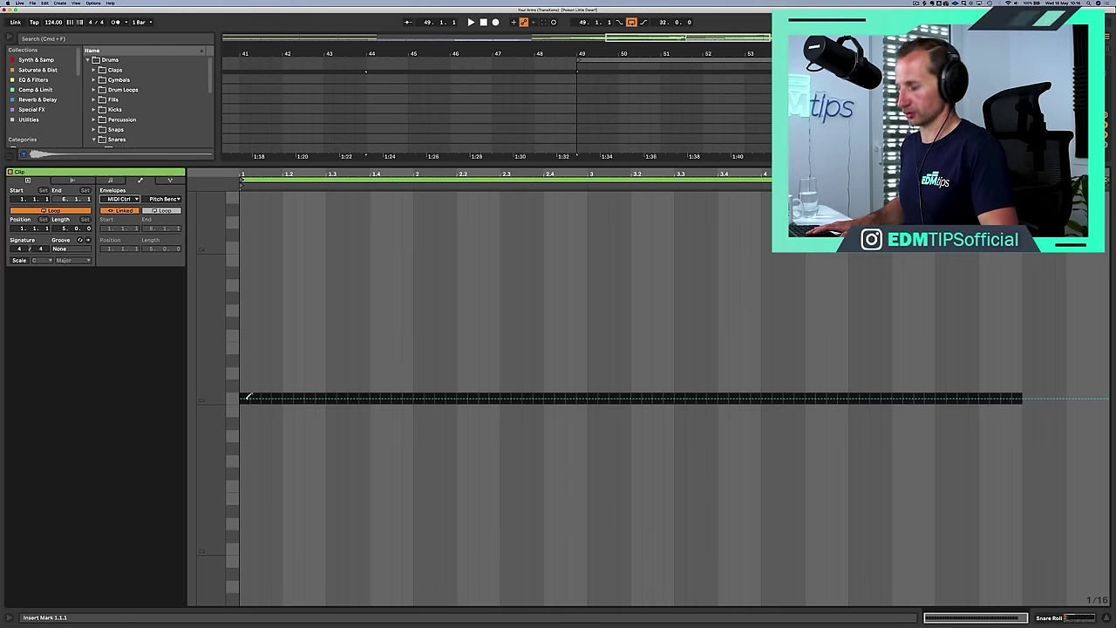
Try to draw a rising pitch bend ramp from the clip's start without Draw mode, and undo it
{"action": "key", "text": "b"}
{"action": "left_click", "coordinate": [249, 400]}
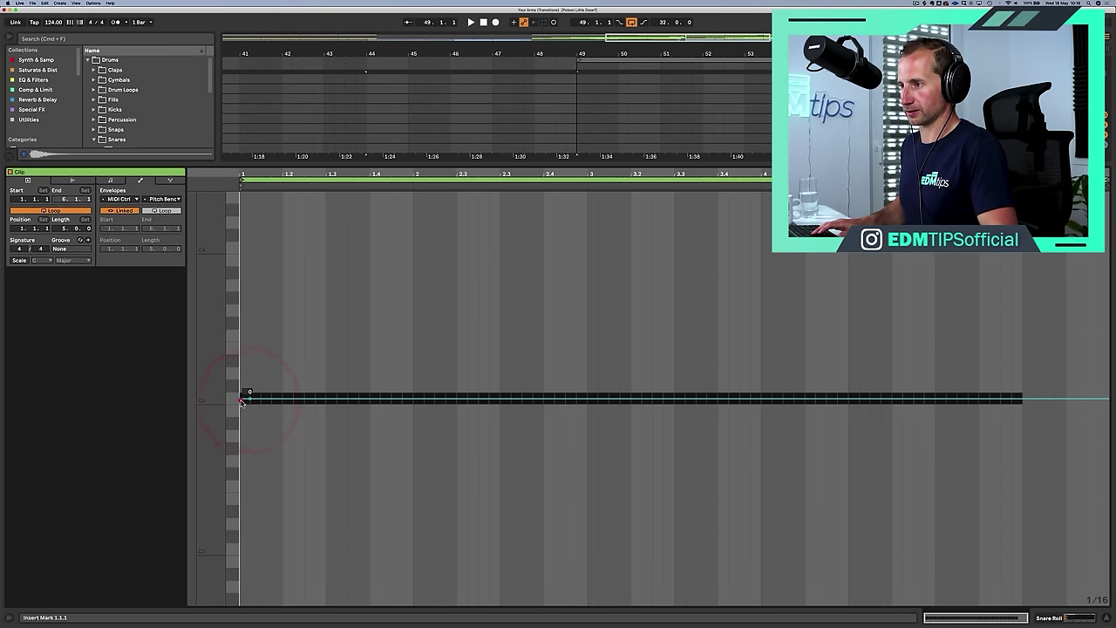
{"action": "left_click_drag", "start_coordinate": [240, 400], "coordinate": [419, 377]}
{"action": "key", "text": "super+z"}
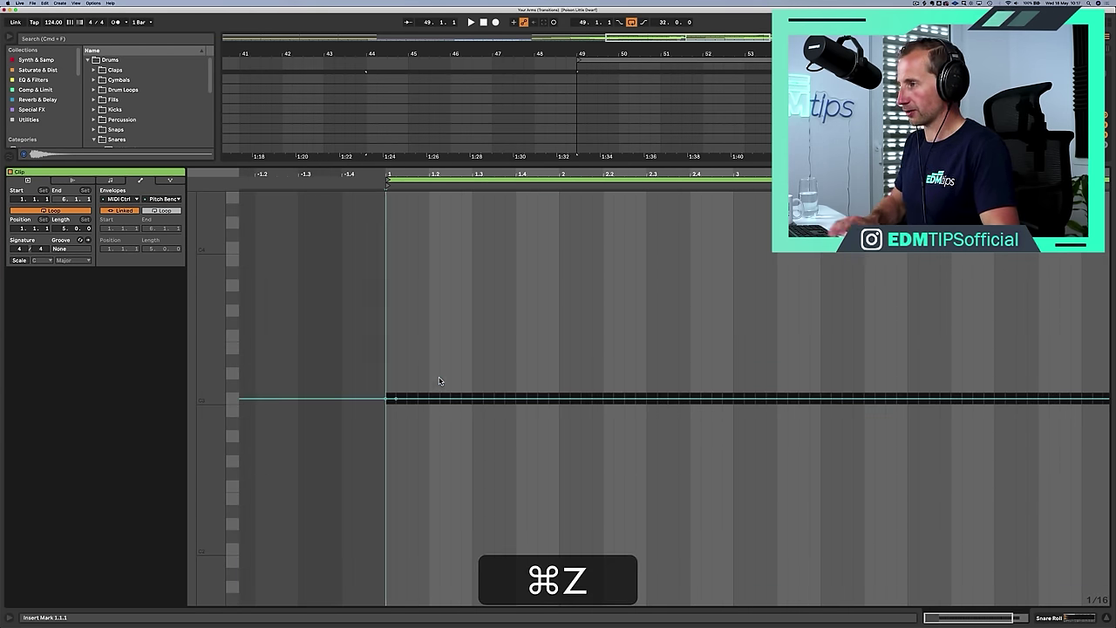
Draw a rising pitch bend ramp across the snare roll clip, from zero near its start to maximum at the last note
{"action": "left_click", "coordinate": [909, 399]}
{"action": "scroll", "coordinate": [959, 367], "scroll_direction": "left", "scroll_amount": 5}
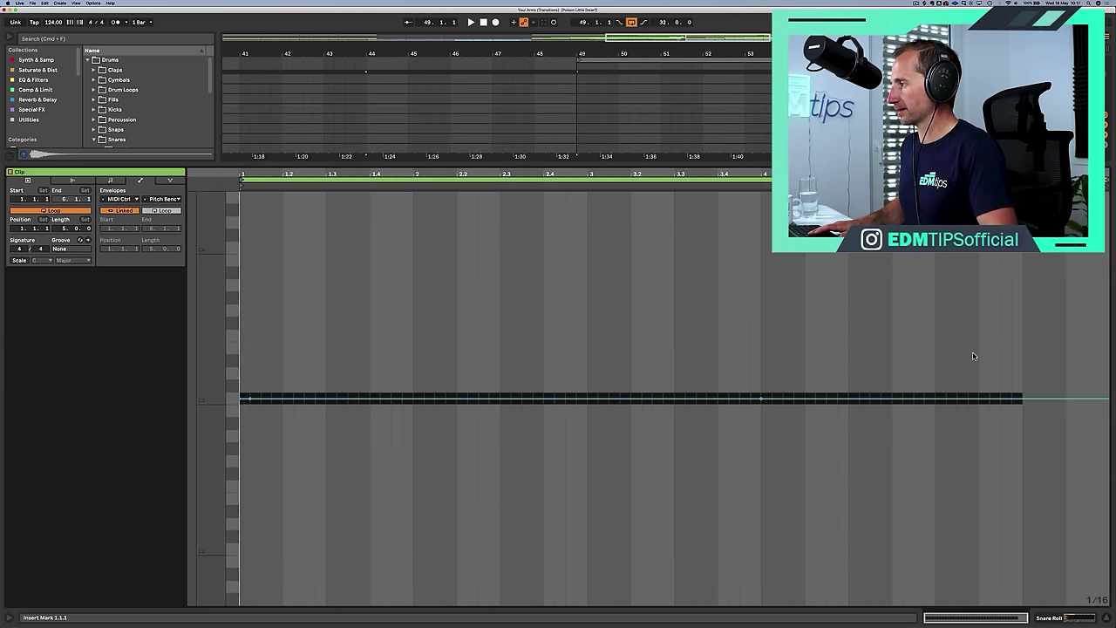
{"action": "left_click_drag", "start_coordinate": [1017, 399], "coordinate": [1012, 203]}
Play the snare roll soloed and with the full mix, and lower the Snare Roll track's volume to -6 dB
{"action": "left_click", "coordinate": [370, 121]}
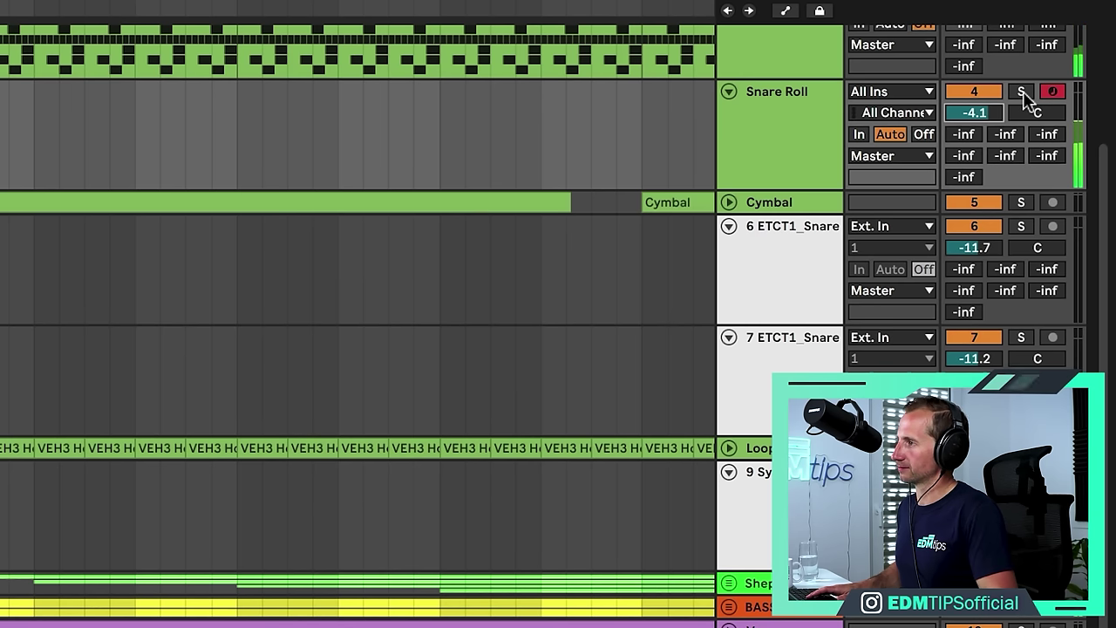
{"action": "left_click", "coordinate": [1022, 92]}
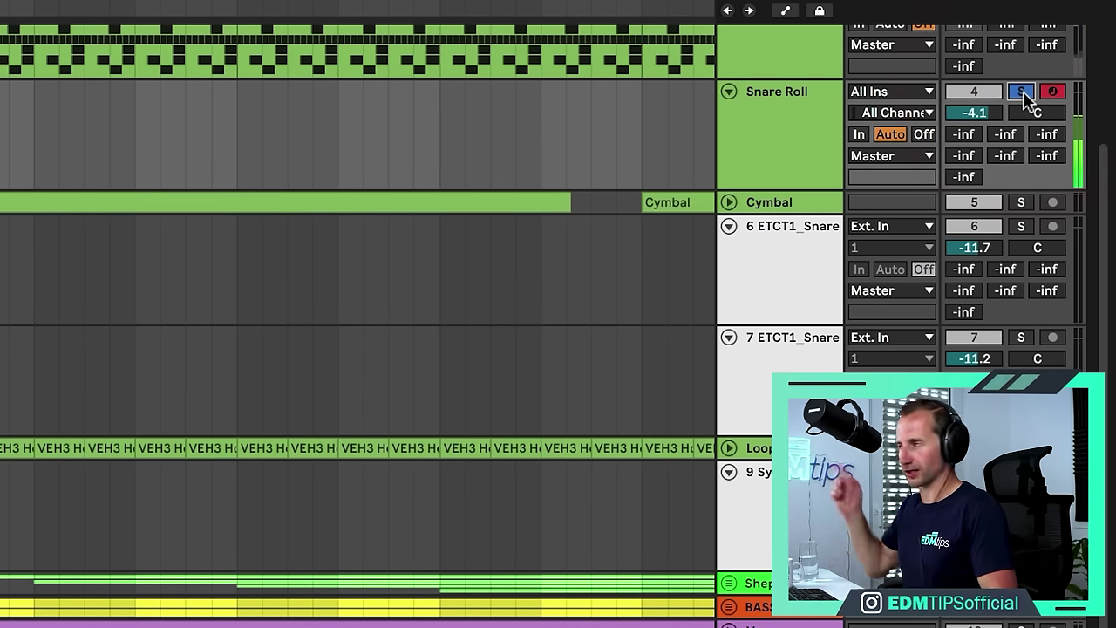
{"action": "left_click", "coordinate": [1022, 92]}
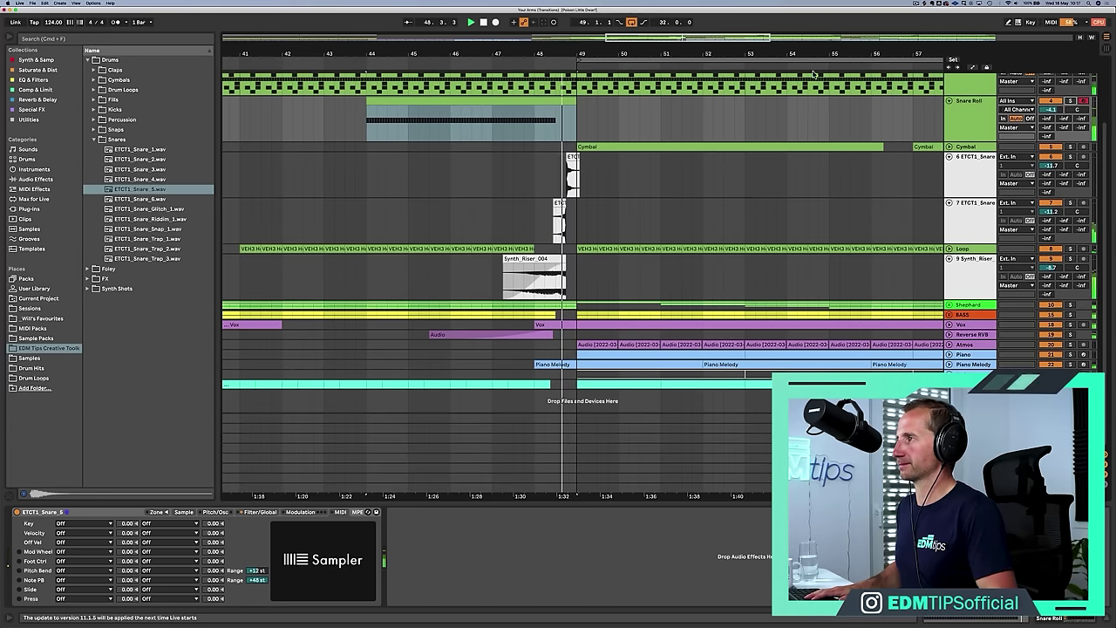
{"action": "left_click_drag", "start_coordinate": [720, 53], "coordinate": [681, 26]}
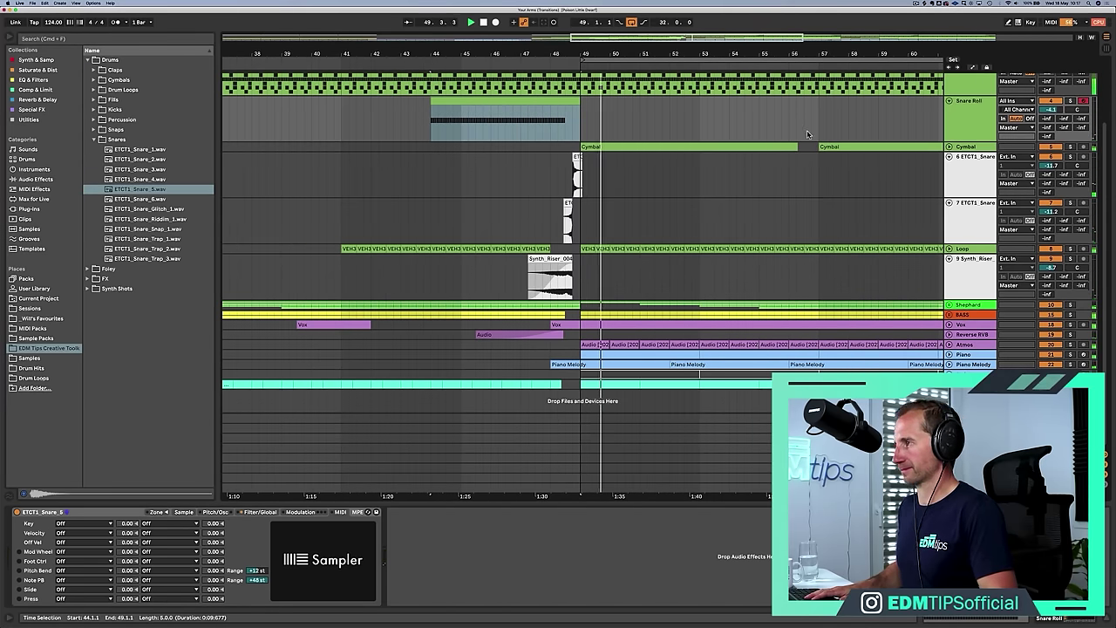
{"action": "scroll", "coordinate": [793, 127], "scroll_direction": "up", "scroll_amount": 3}
{"action": "key", "text": "space"}
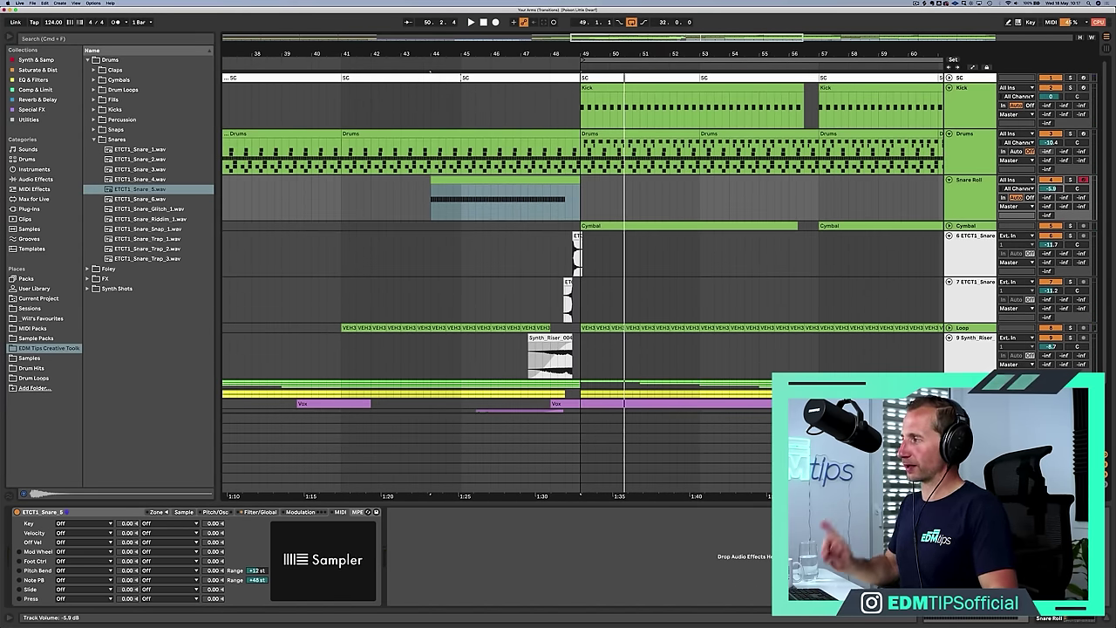
Insert an empty half-bar MIDI clip on the Snare Roll track from 56.3.1 to bar 57
{"action": "left_click", "coordinate": [804, 200]}
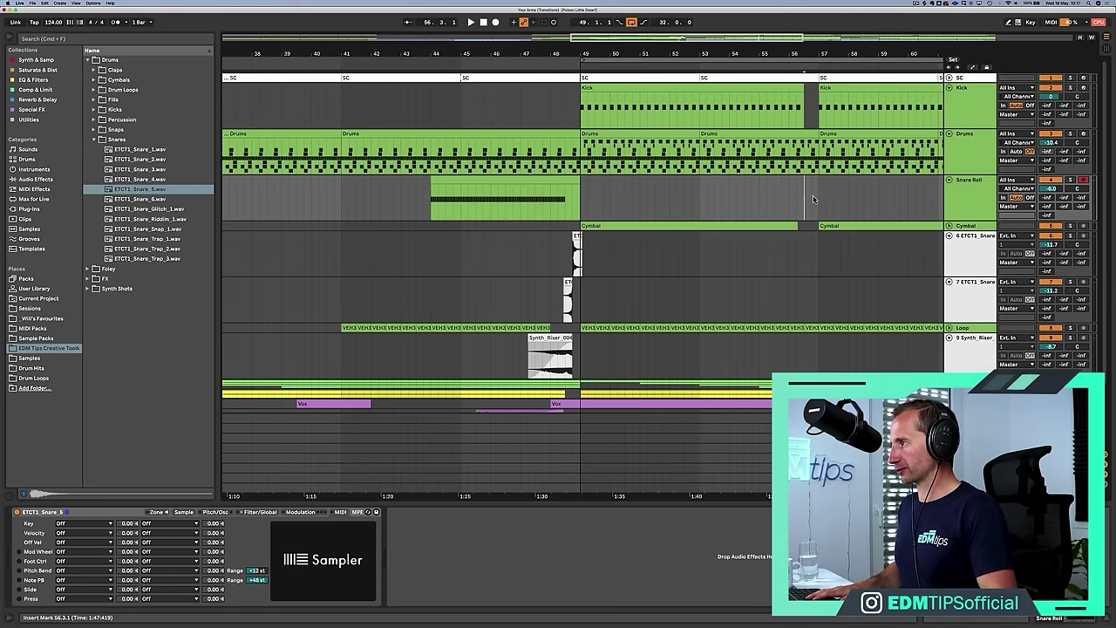
{"action": "key", "text": "shift+super+m"}
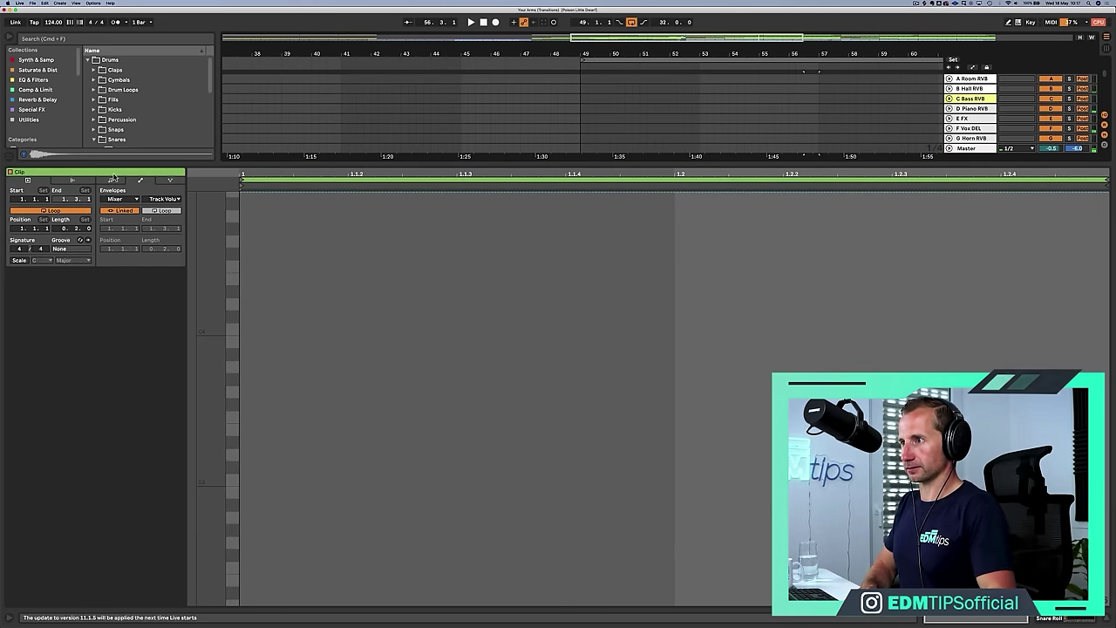
{"action": "key", "text": "shift+Tab"}
Copy the snare roll section from 48.1.1 to 48.3.1 and paste it on the same track at 56.3.1
{"action": "left_click", "coordinate": [562, 120]}
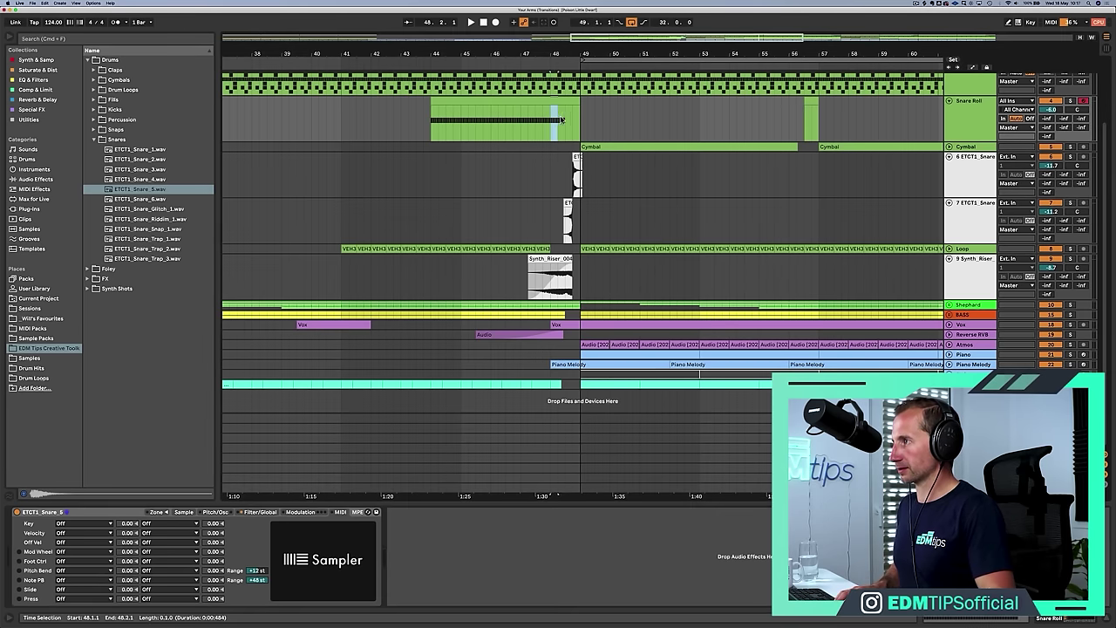
{"action": "key", "text": "super+c"}
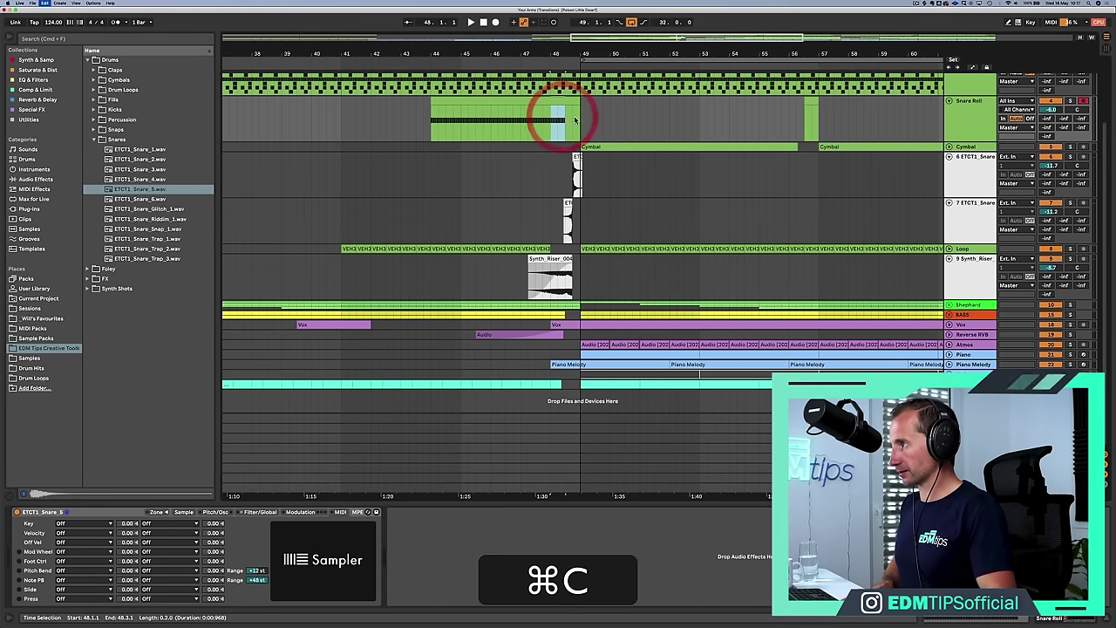
{"action": "left_click", "coordinate": [806, 116]}
{"action": "key", "text": "super+v"}
{"action": "key", "text": "super"}
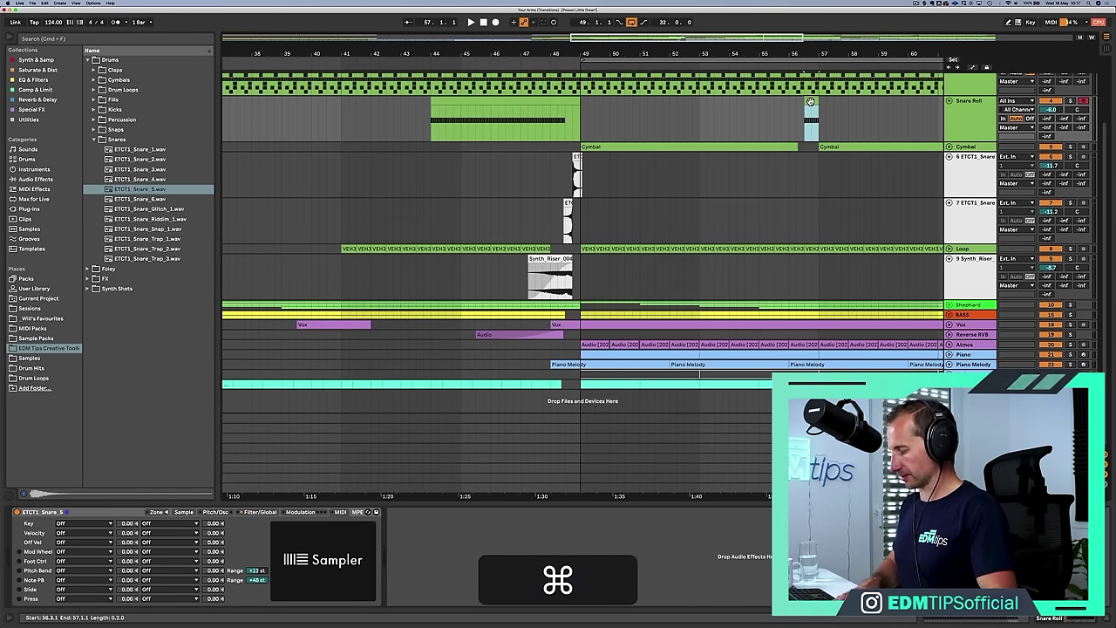
Open the pasted half-bar clip's notes, shrink the velocity lane to reveal the C3 notes, and play from the second note
{"action": "double_click", "coordinate": [811, 102]}
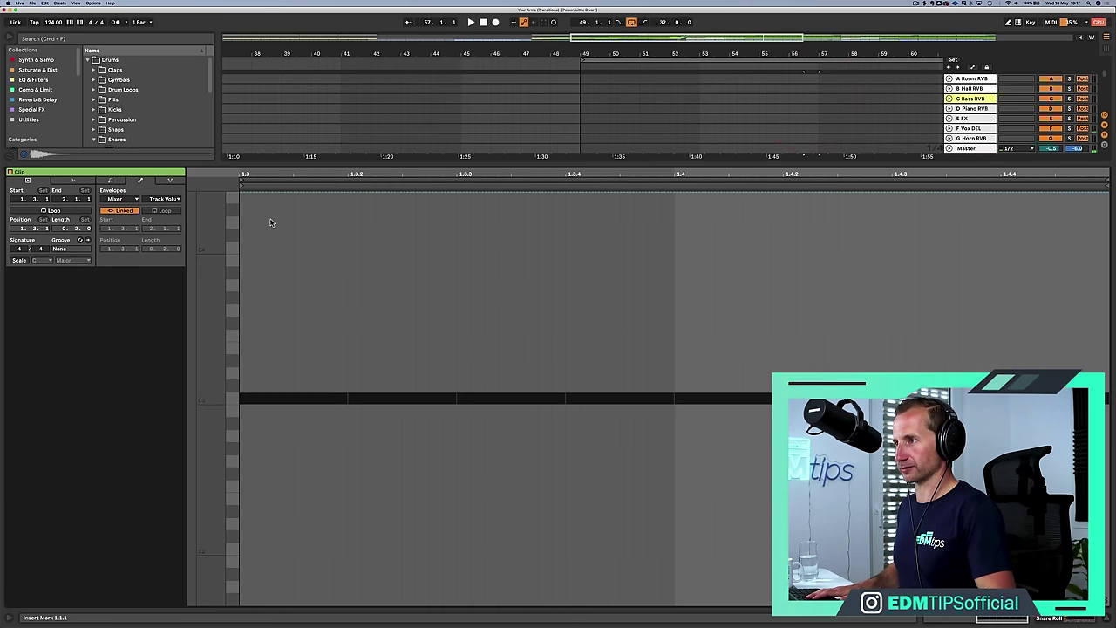
{"action": "left_click", "coordinate": [113, 180]}
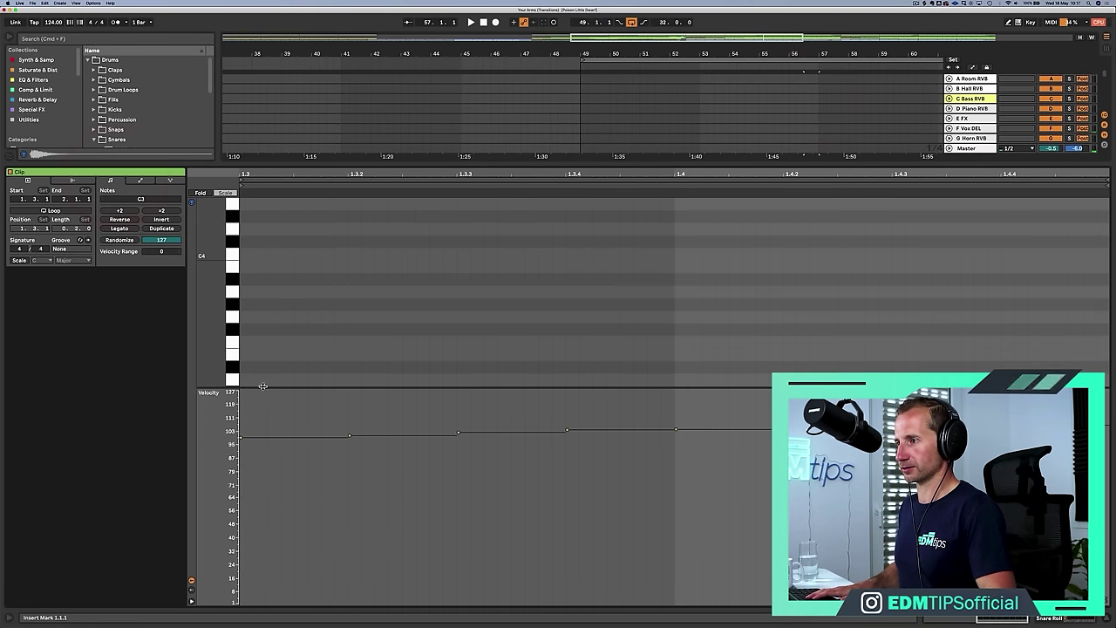
{"action": "left_click_drag", "start_coordinate": [262, 385], "coordinate": [259, 551]}
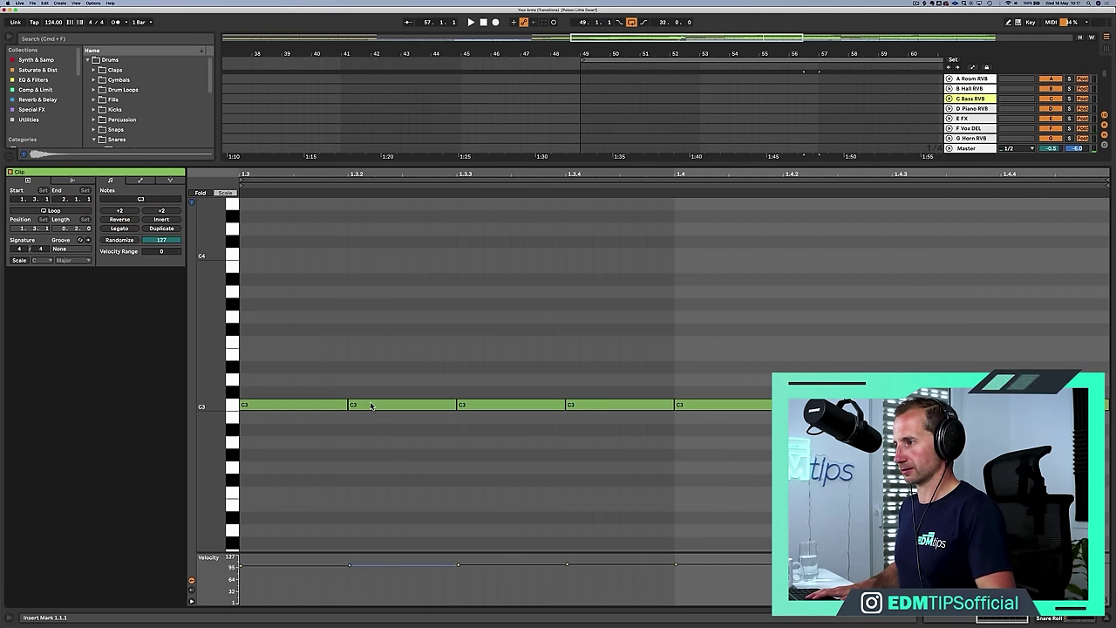
{"action": "left_click", "coordinate": [368, 404]}
{"action": "key", "text": "space"}
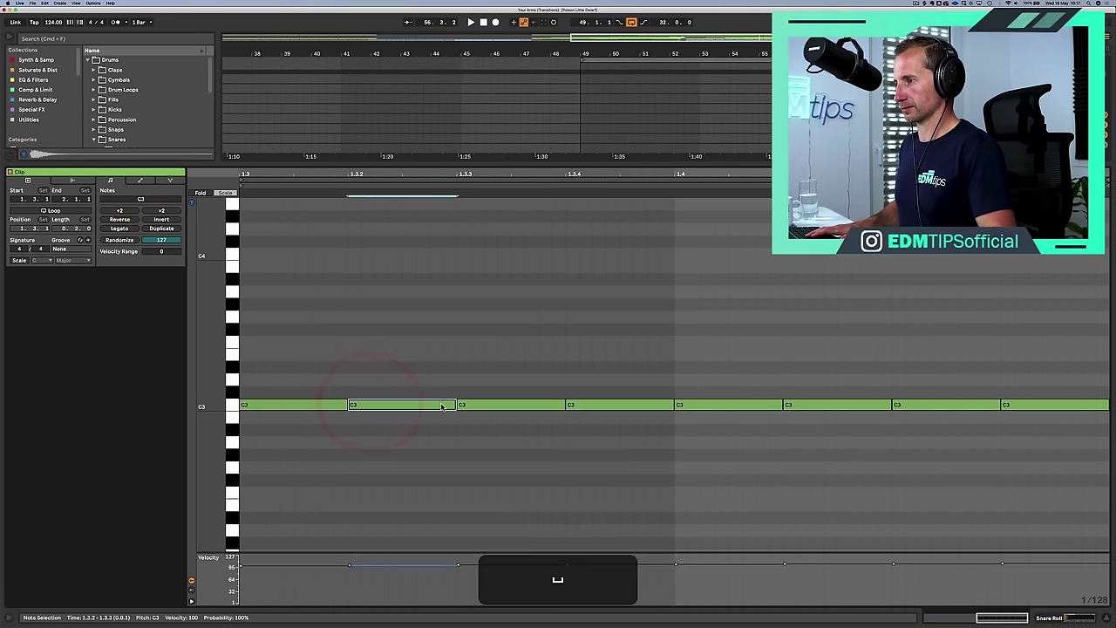
Delete the C3 notes at 1.3.3, 1.4.1 and 1.4.3 from the half-bar snare clip, auditioning the rhythm between deletions
{"action": "left_click", "coordinate": [495, 406]}
{"action": "key", "text": "BackSpace"}
{"action": "key", "text": "space"}
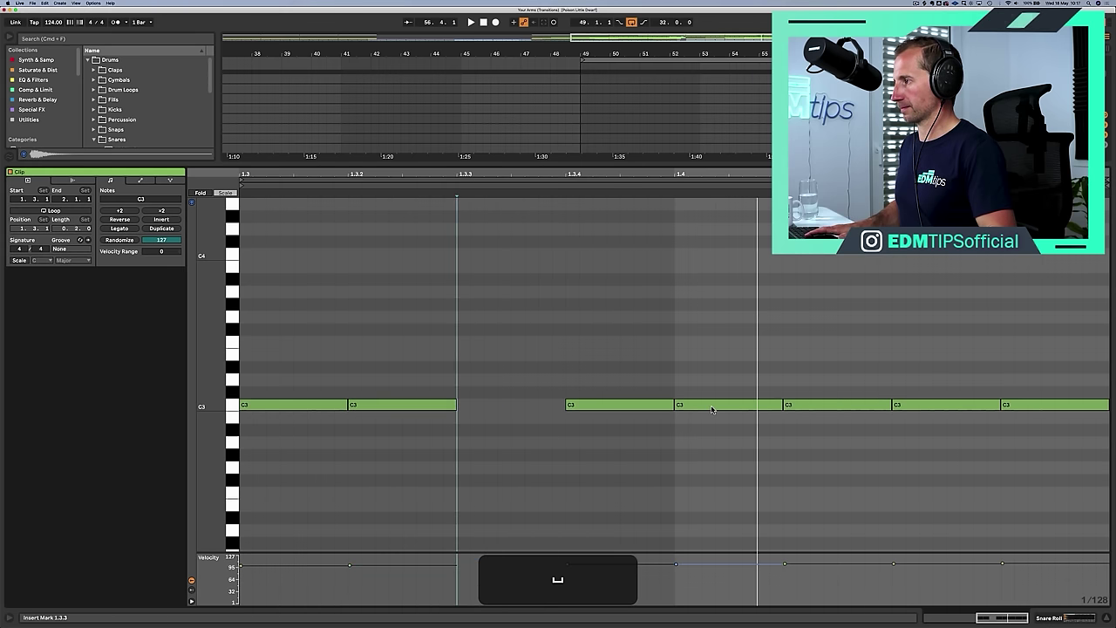
{"action": "left_click", "coordinate": [710, 406]}
{"action": "key", "text": "space"}
{"action": "key", "text": "BackSpace"}
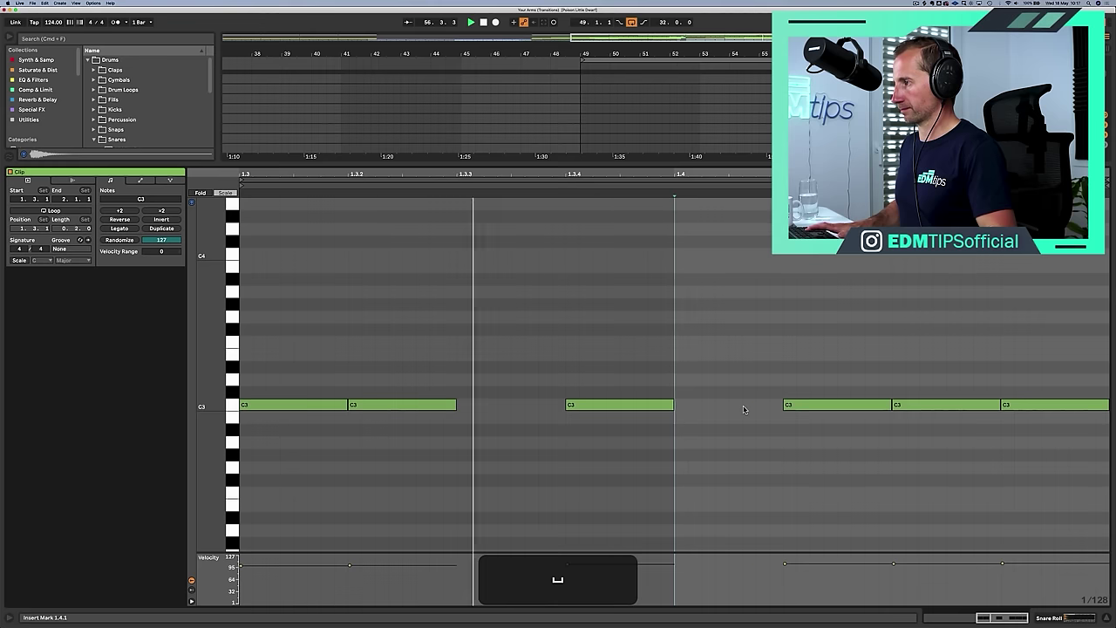
{"action": "left_click", "coordinate": [921, 405]}
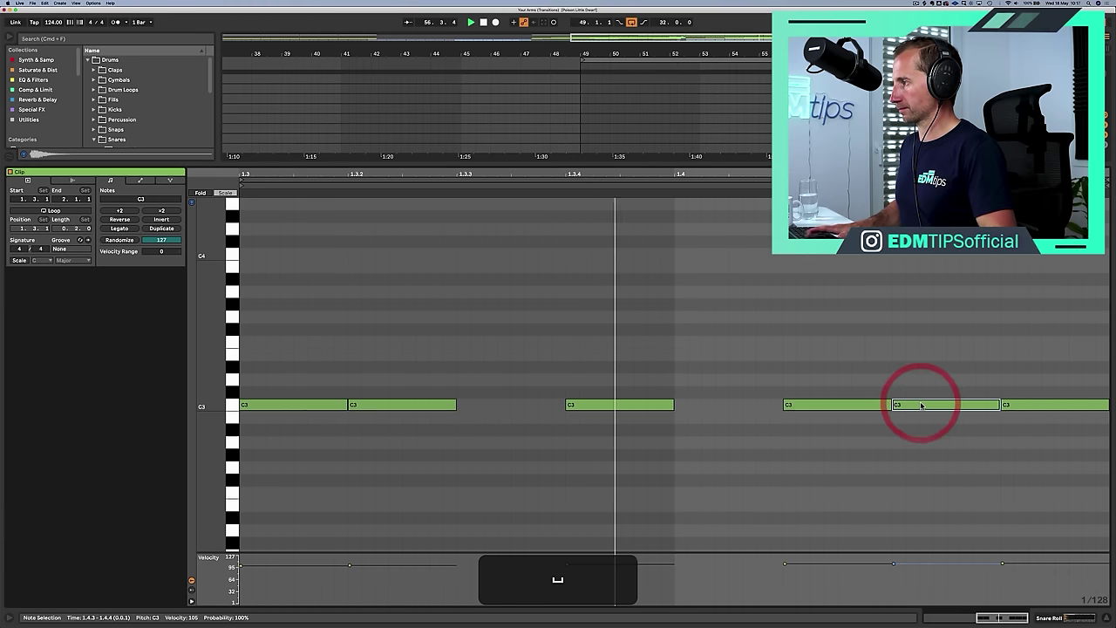
{"action": "key", "text": "BackSpace"}
{"action": "key", "text": "space"}
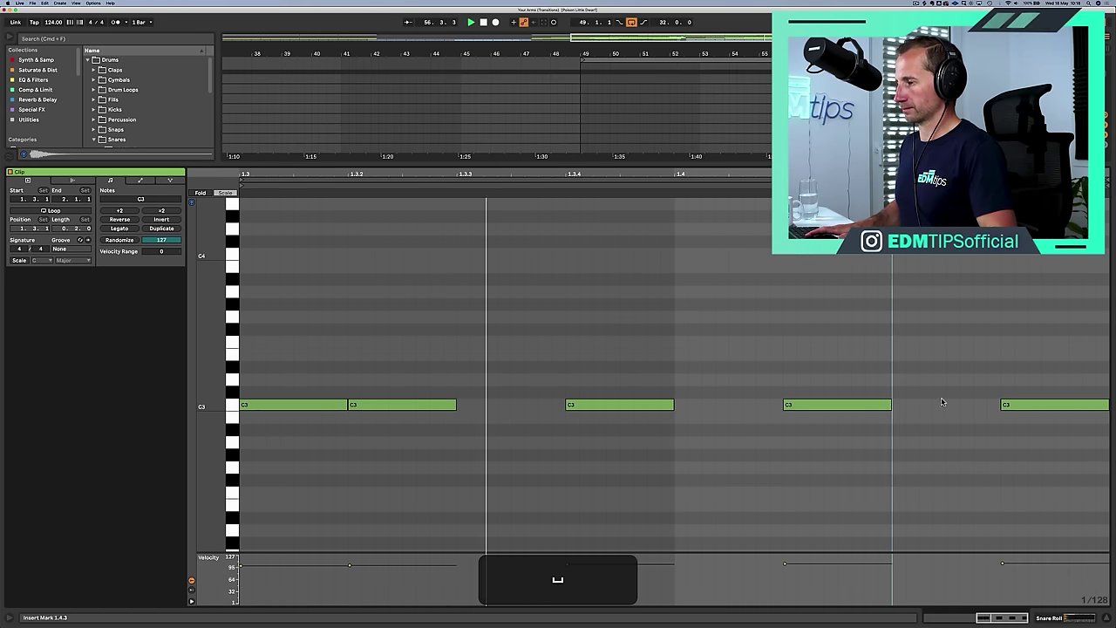
{"action": "key", "text": "shift"}
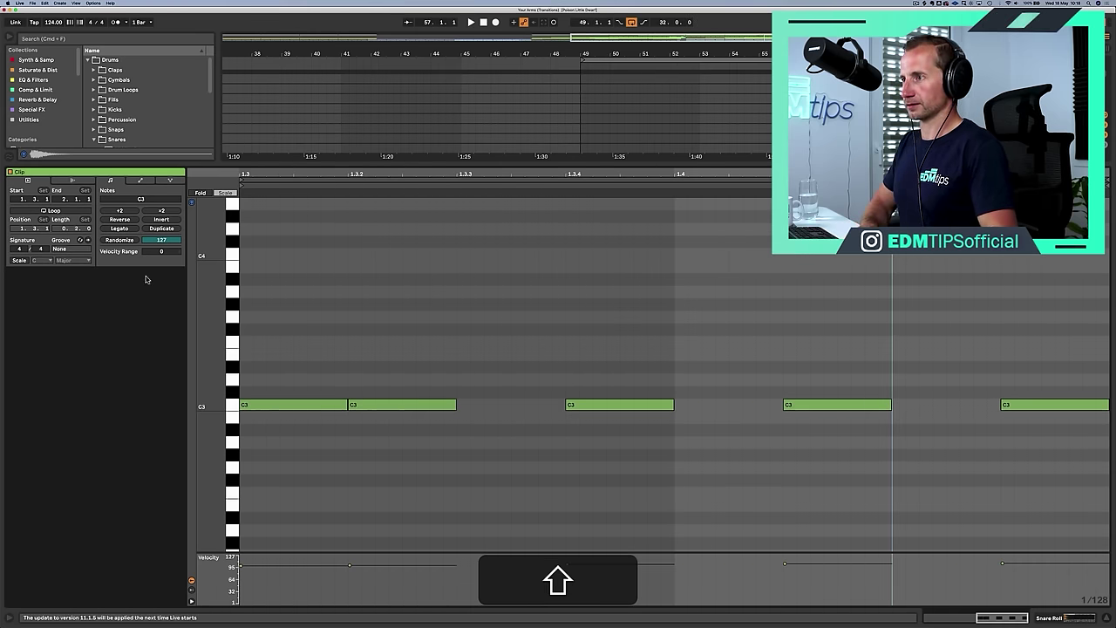
Show the half-bar clip's MIDI Ctrl Pitch Bend envelope and lower its starting point at 1.3 to zero for a steeper rise
{"action": "left_click", "coordinate": [140, 179]}
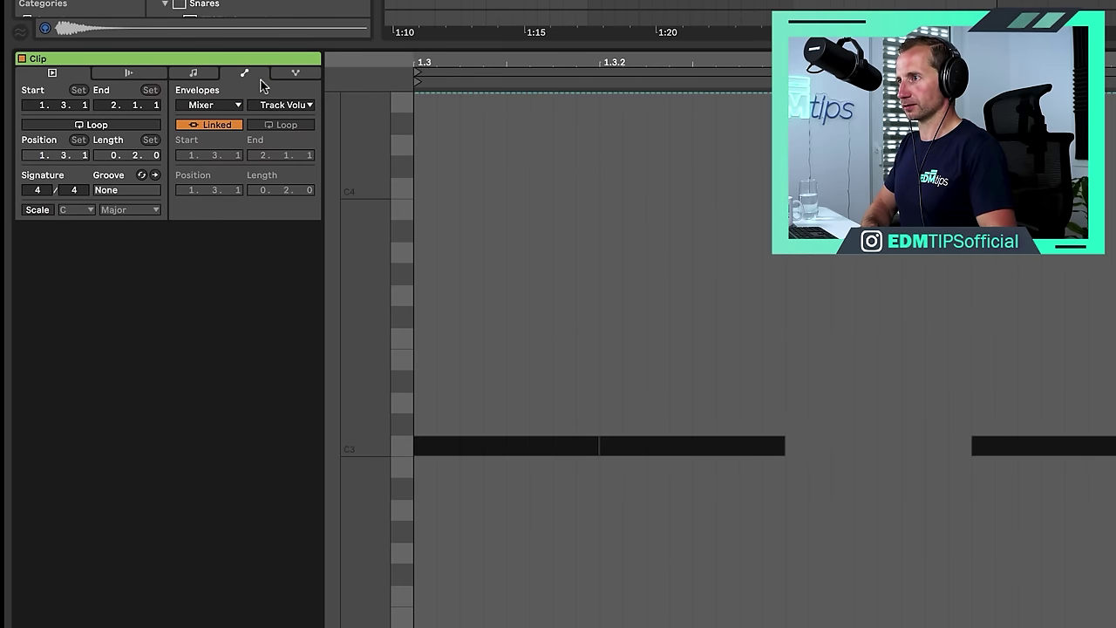
{"action": "left_click", "coordinate": [238, 104]}
{"action": "left_click", "coordinate": [212, 117]}
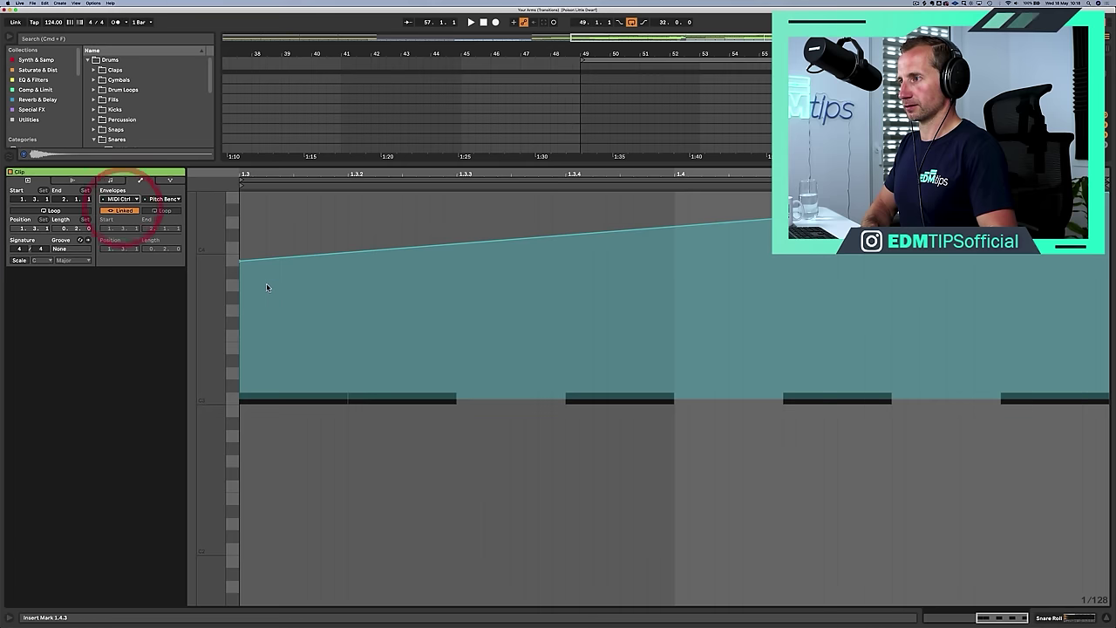
{"action": "left_click_drag", "start_coordinate": [239, 268], "coordinate": [278, 402]}
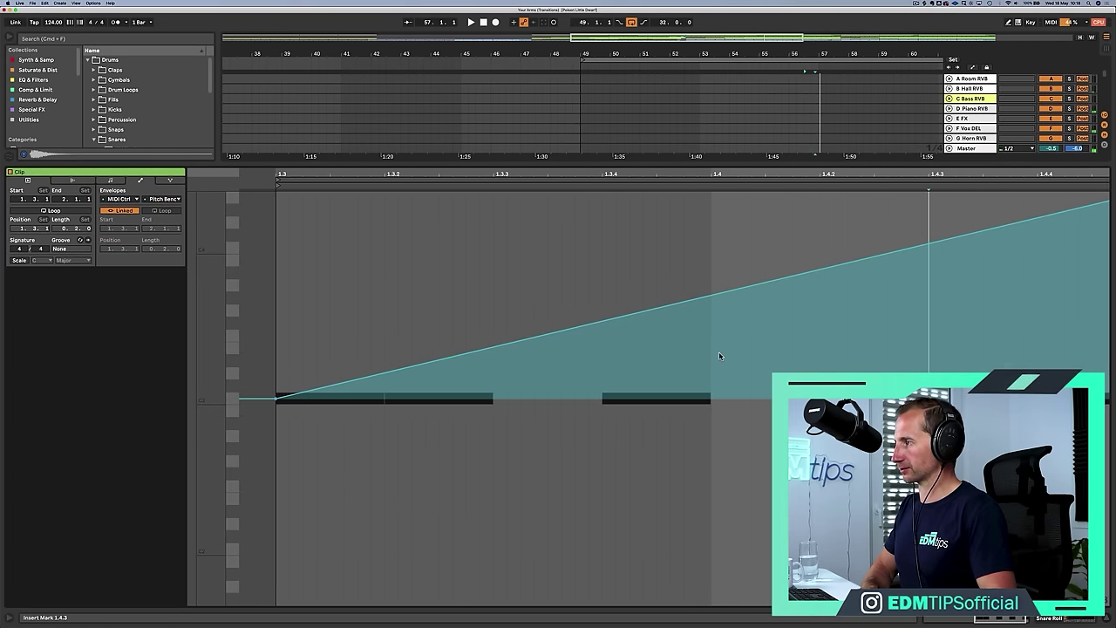
{"action": "key", "text": "shift+Tab"}
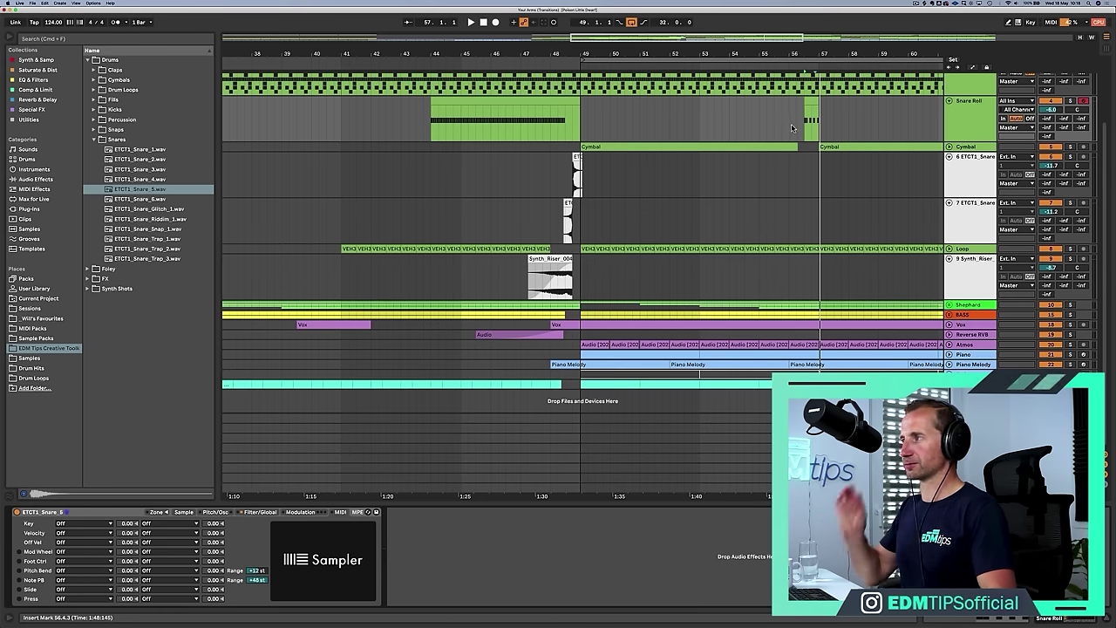
Play the arrangement through the snare fill before bar 57 and set the Snare Roll track's volume to -7 dB
{"action": "left_click", "coordinate": [792, 128]}
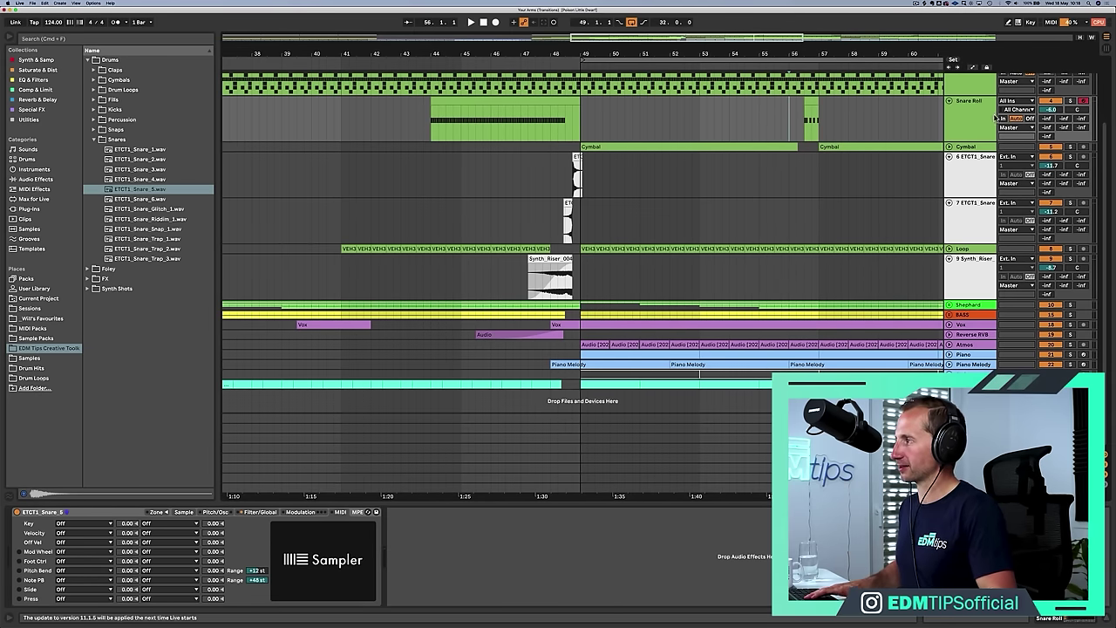
{"action": "key", "text": "space"}
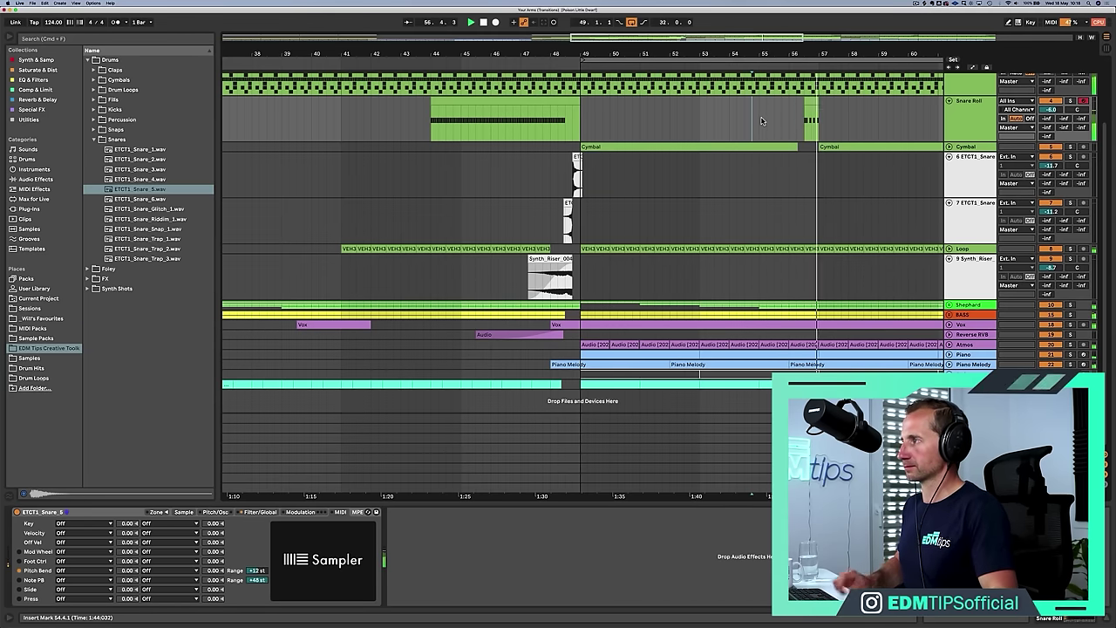
{"action": "left_click_drag", "start_coordinate": [797, 54], "coordinate": [797, 38]}
{"action": "scroll", "coordinate": [789, 179], "scroll_direction": "up", "scroll_amount": 3}
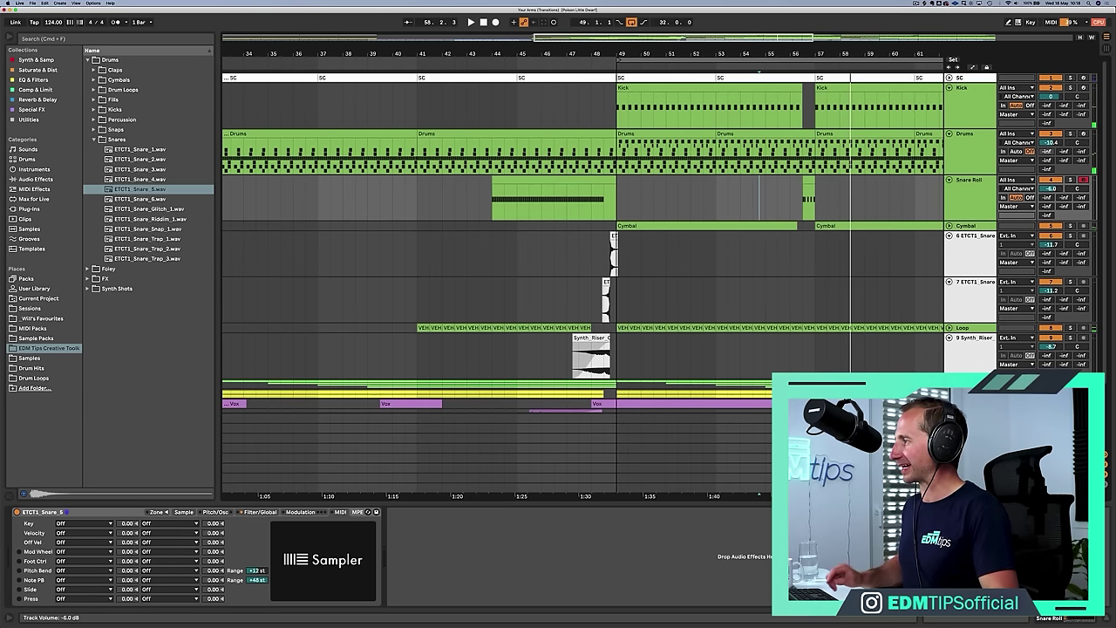
{"action": "type", "text": "7"}
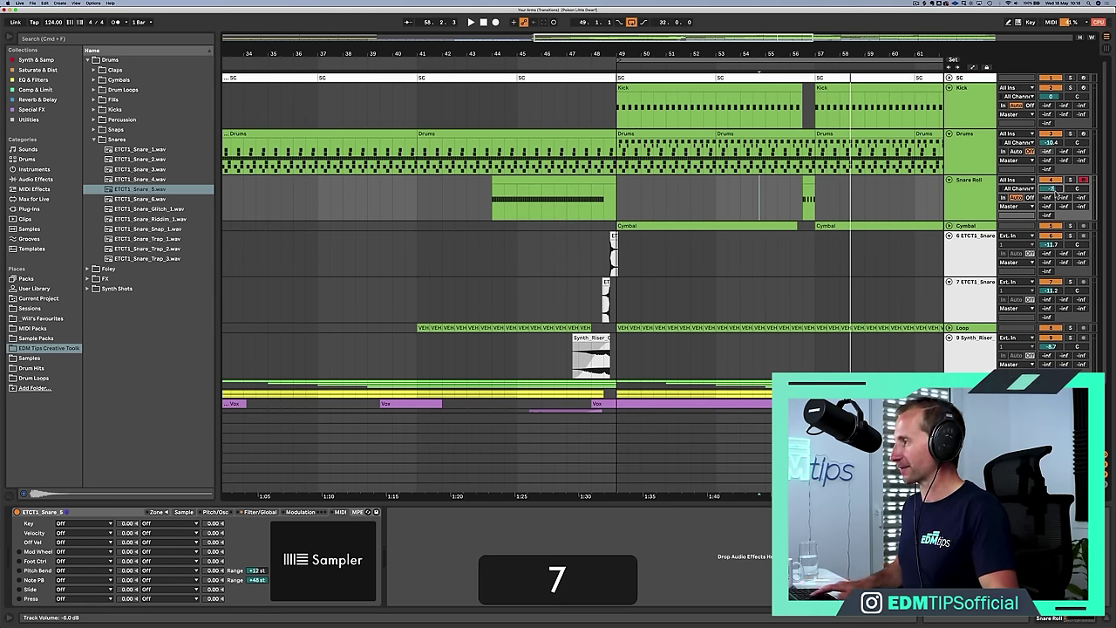
{"action": "key", "text": "Return"}
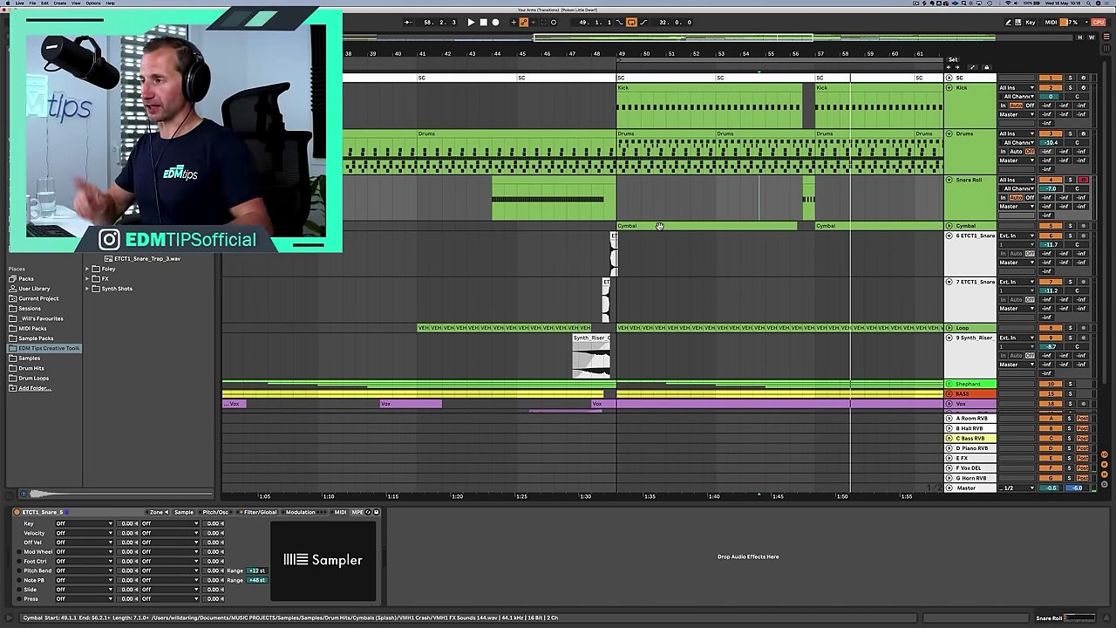
Play the BASS group soloed from bar 41
{"action": "left_click", "coordinate": [416, 206]}
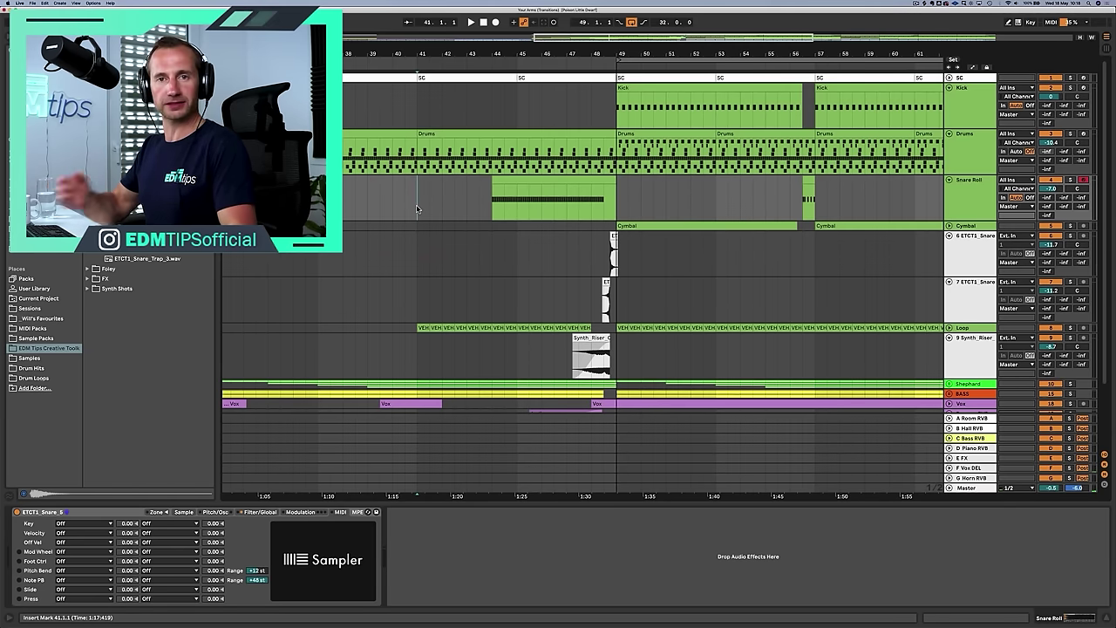
{"action": "scroll", "coordinate": [416, 209], "scroll_direction": "down", "scroll_amount": 3}
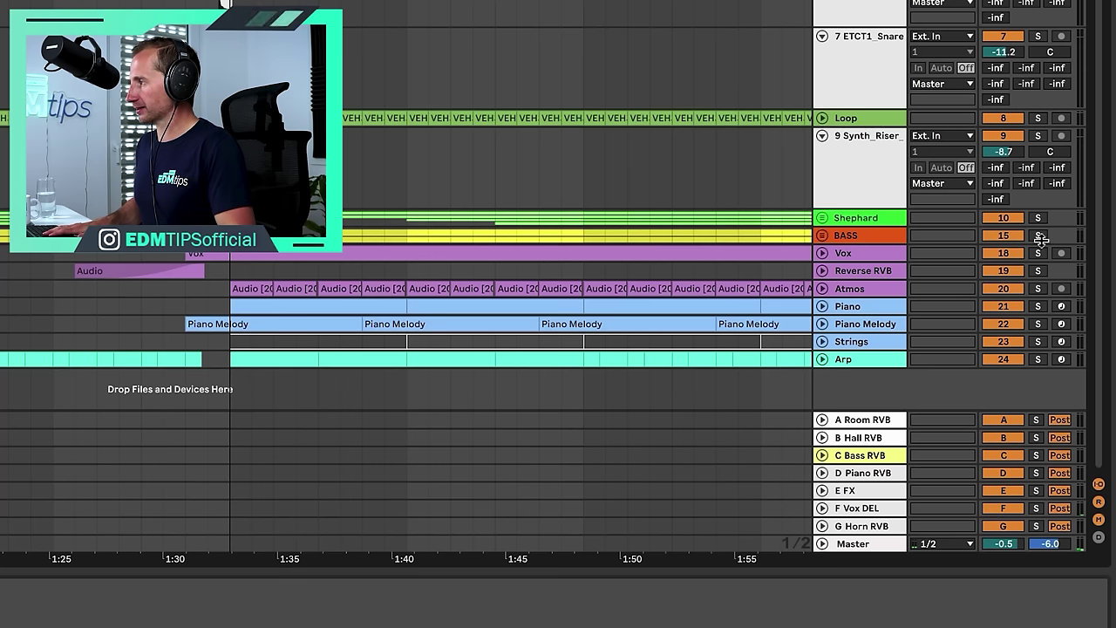
{"action": "left_click", "coordinate": [1070, 315]}
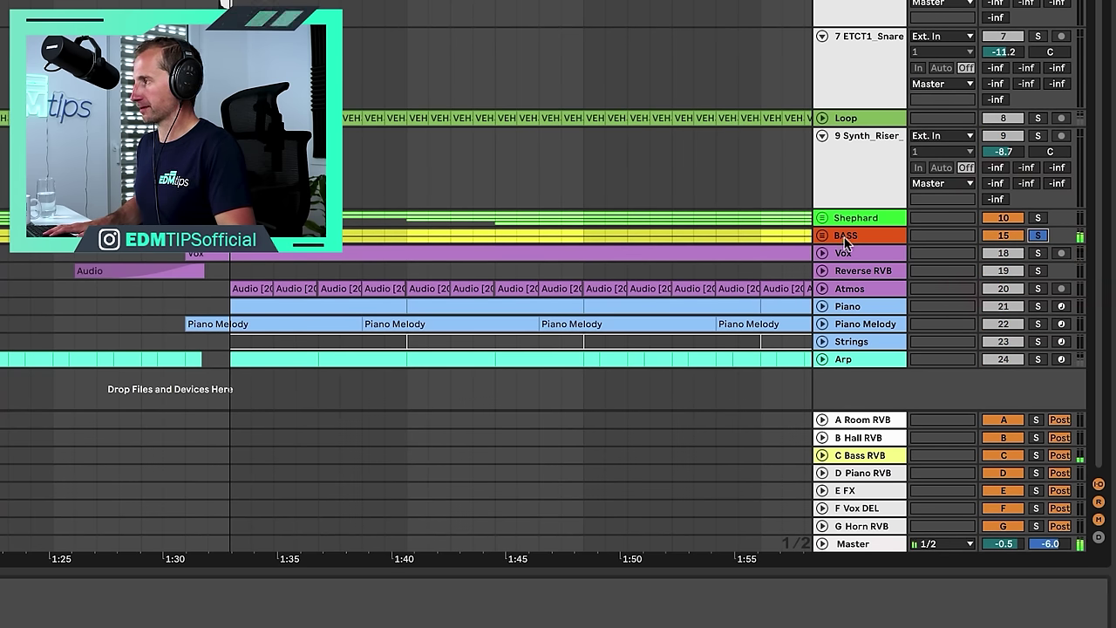
In the Bass track's clip at bar 45, draw a MIDI Ctrl Pitch Bend ramp from 0 at the start to 8191 at 4.3
{"action": "left_click", "coordinate": [966, 246]}
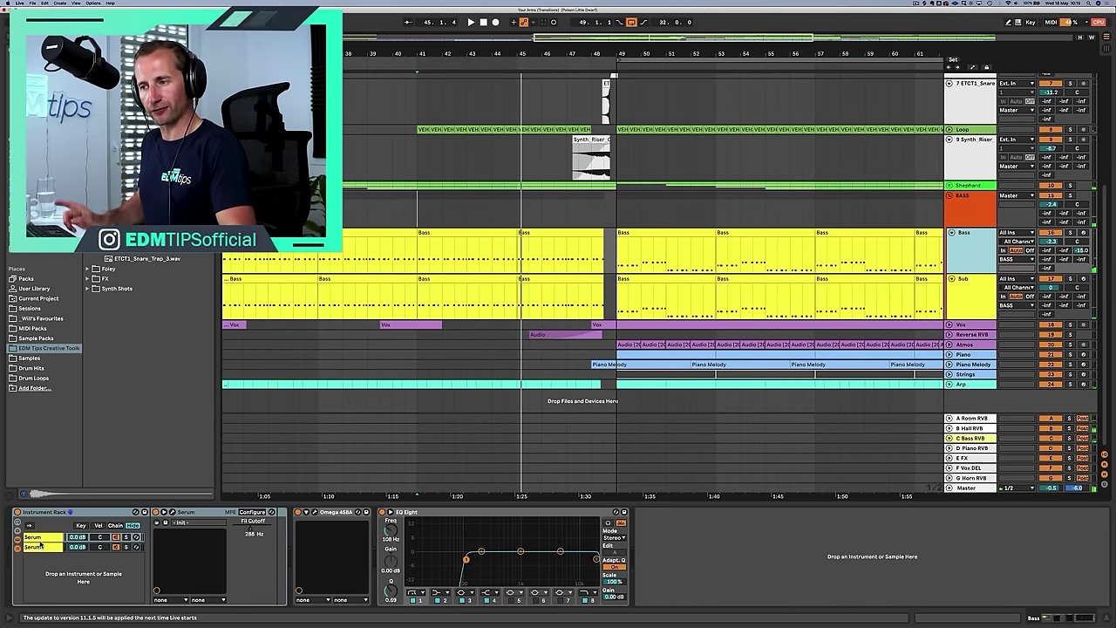
{"action": "left_click", "coordinate": [39, 538]}
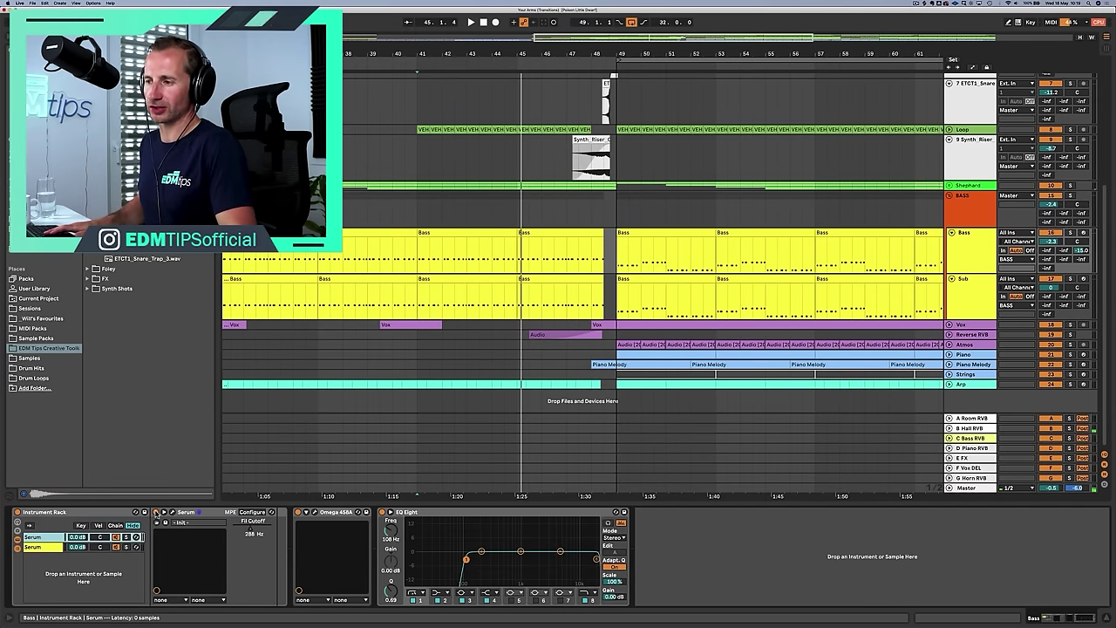
{"action": "double_click", "coordinate": [552, 233]}
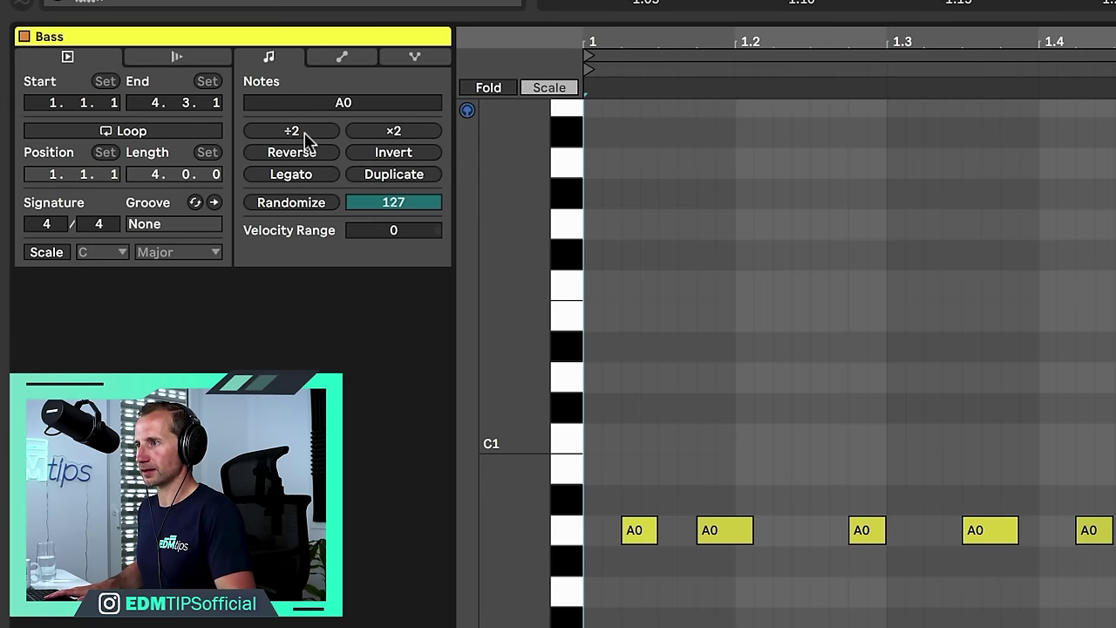
{"action": "left_click", "coordinate": [318, 57]}
{"action": "left_click", "coordinate": [299, 104]}
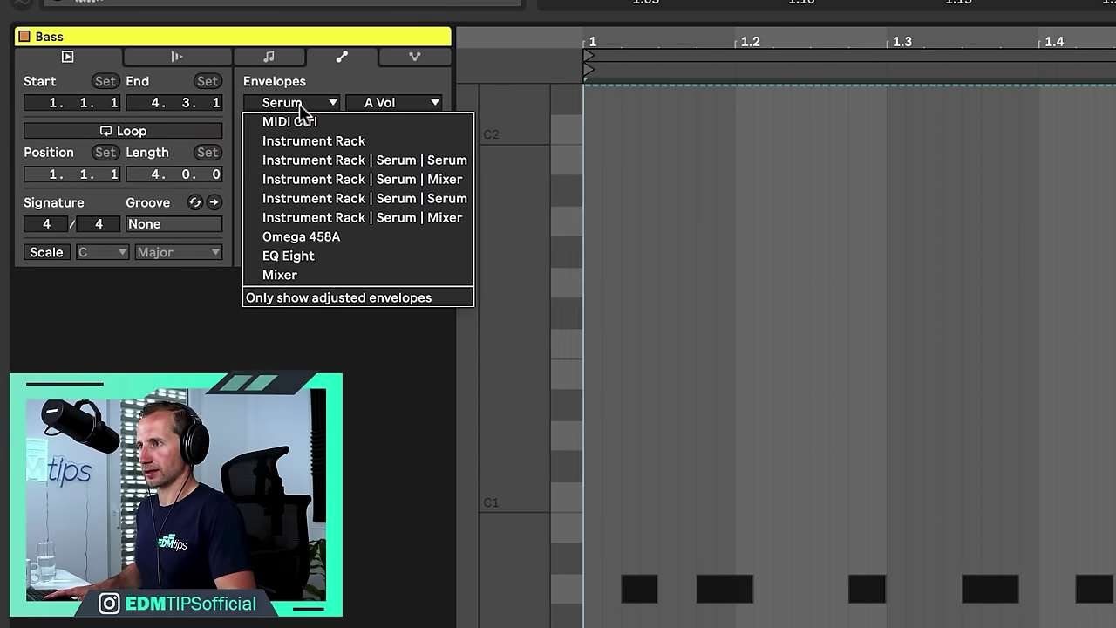
{"action": "left_click", "coordinate": [293, 122]}
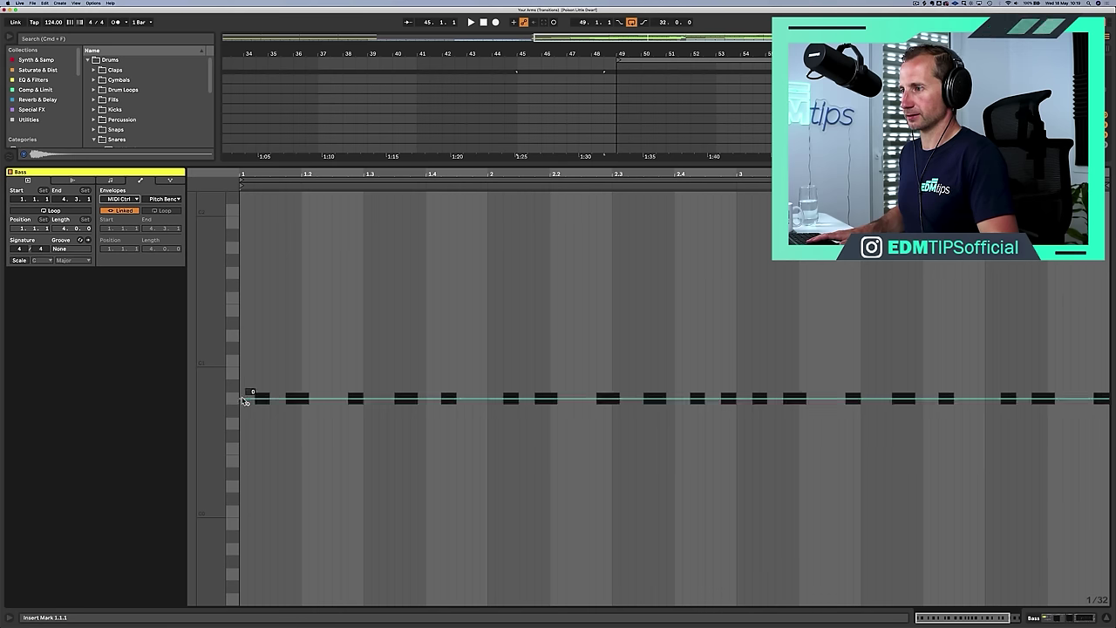
{"action": "left_click", "coordinate": [243, 398]}
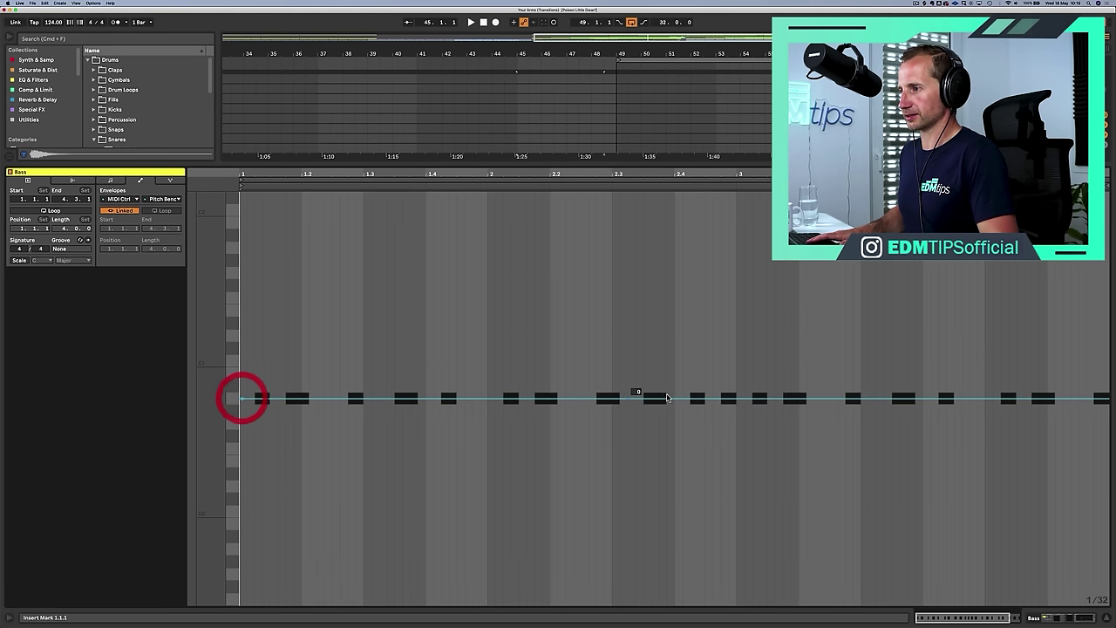
{"action": "left_click", "coordinate": [1100, 400]}
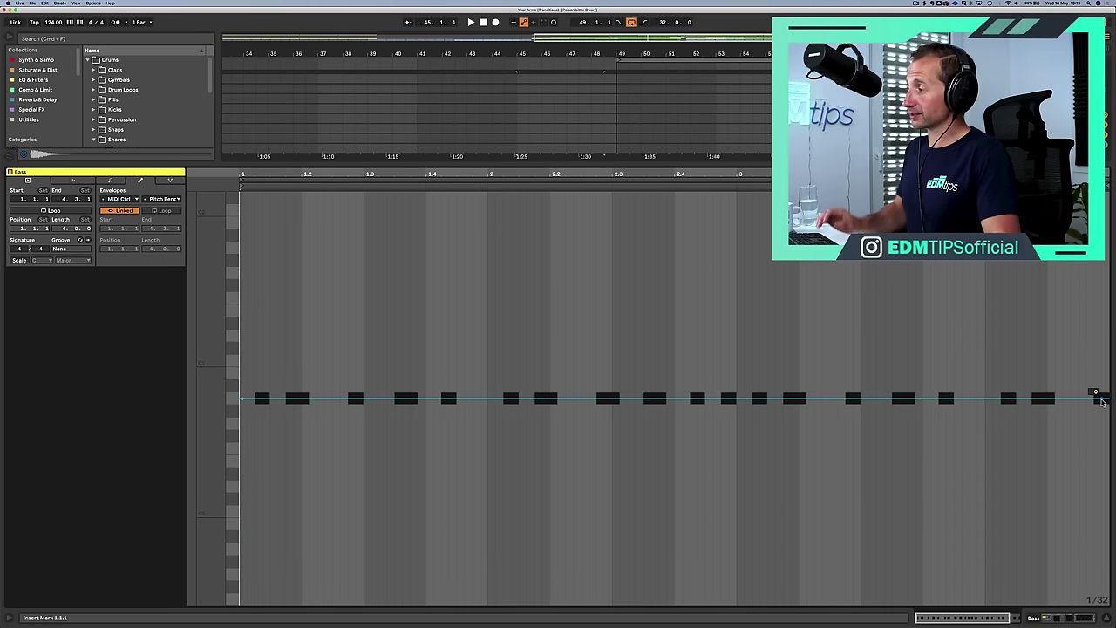
{"action": "left_click_drag", "start_coordinate": [1100, 399], "coordinate": [1090, 196]}
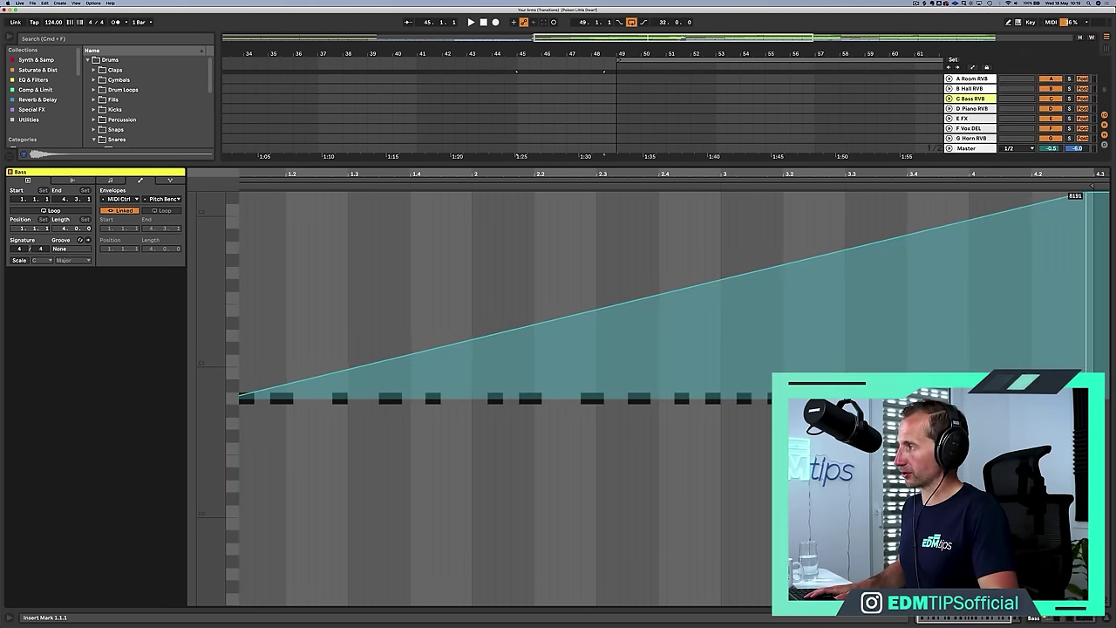
Adjust the upward pitch bend range of the first Serum in the Bass track's Instrument Rack
{"action": "key", "text": "shift+Tab"}
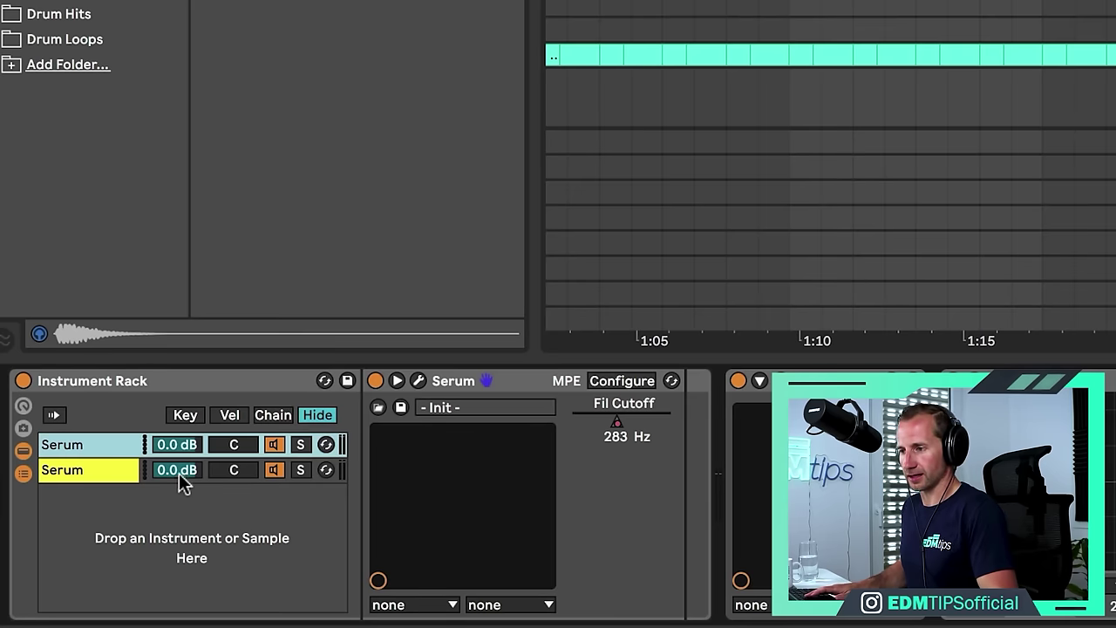
{"action": "left_click", "coordinate": [50, 549]}
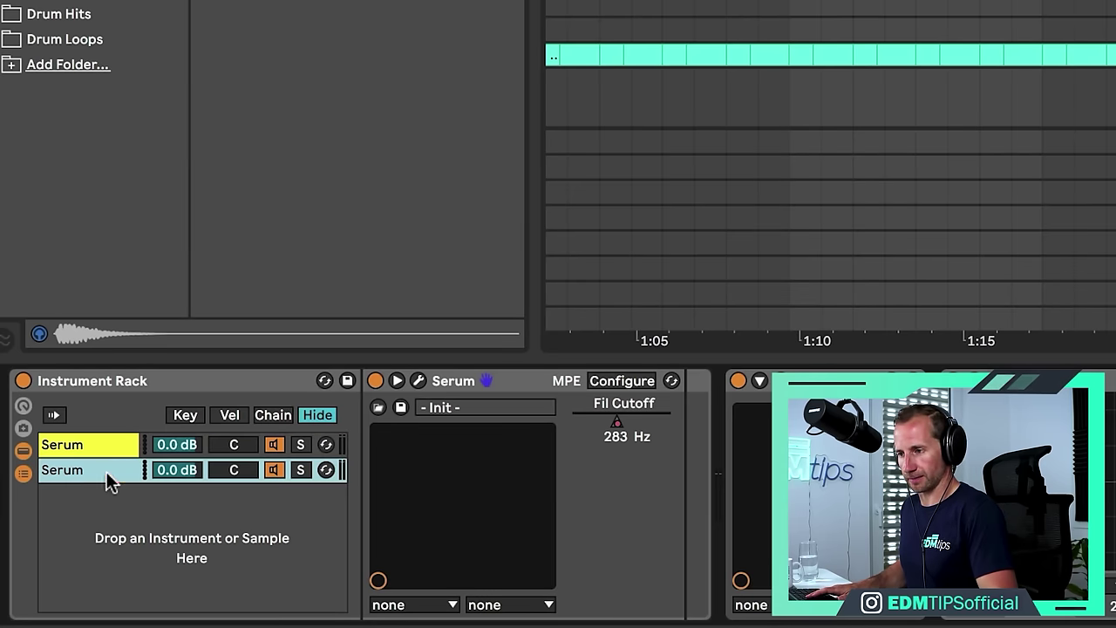
{"action": "left_click", "coordinate": [98, 448]}
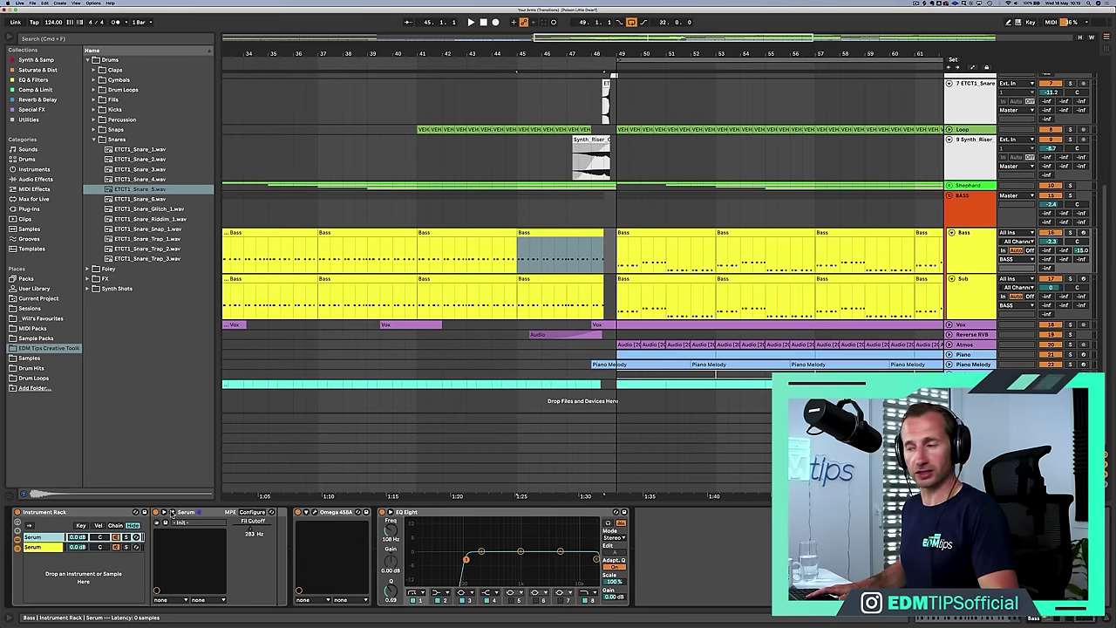
{"action": "left_click", "coordinate": [418, 381]}
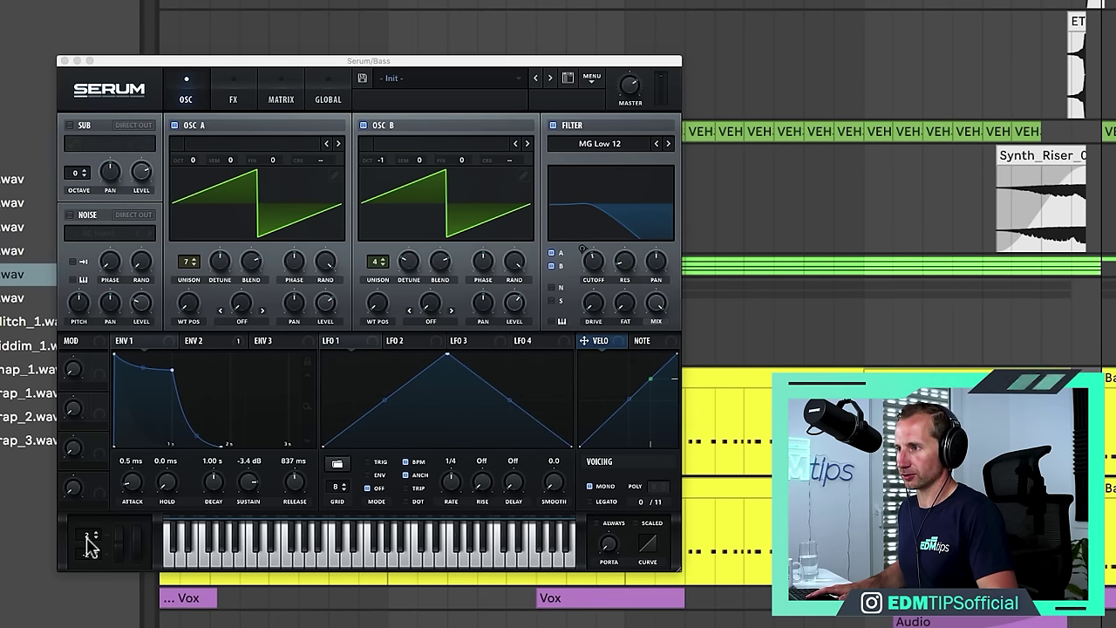
{"action": "left_click_drag", "start_coordinate": [91, 545], "coordinate": [90, 534]}
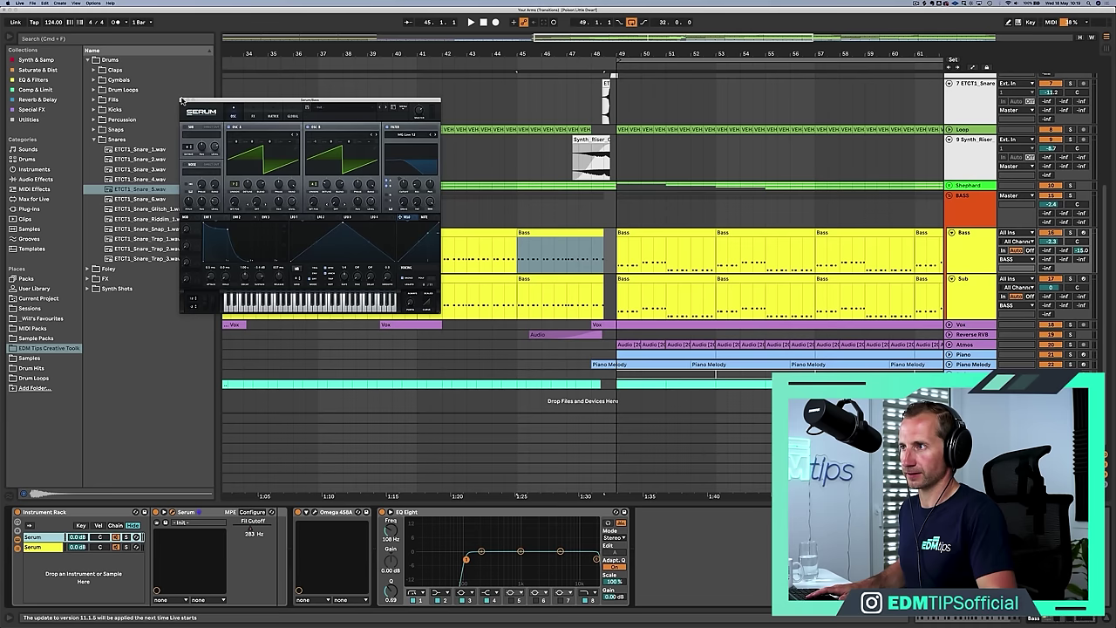
{"action": "left_click", "coordinate": [61, 61]}
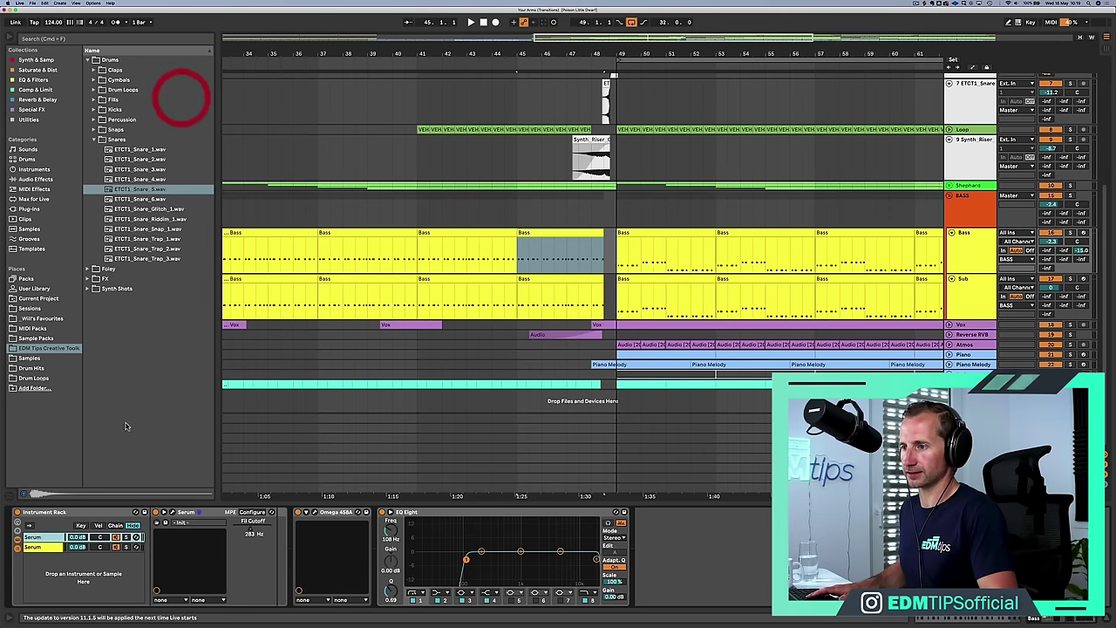
Set the second Serum's upward pitch bend range to 12
{"action": "left_click", "coordinate": [172, 514]}
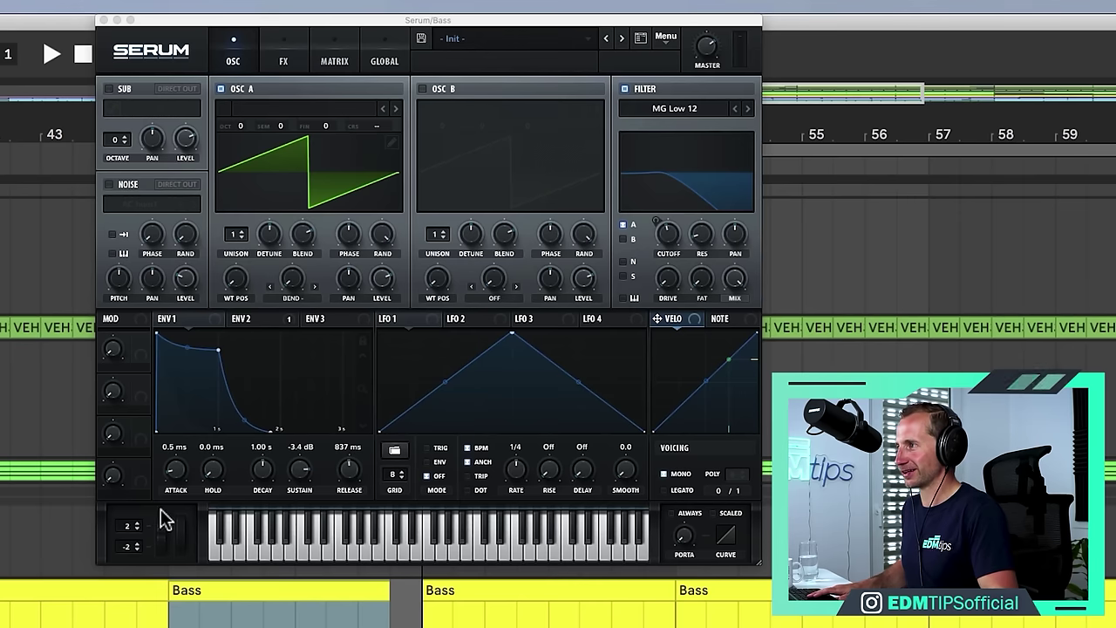
{"action": "left_click_drag", "start_coordinate": [128, 541], "coordinate": [132, 522]}
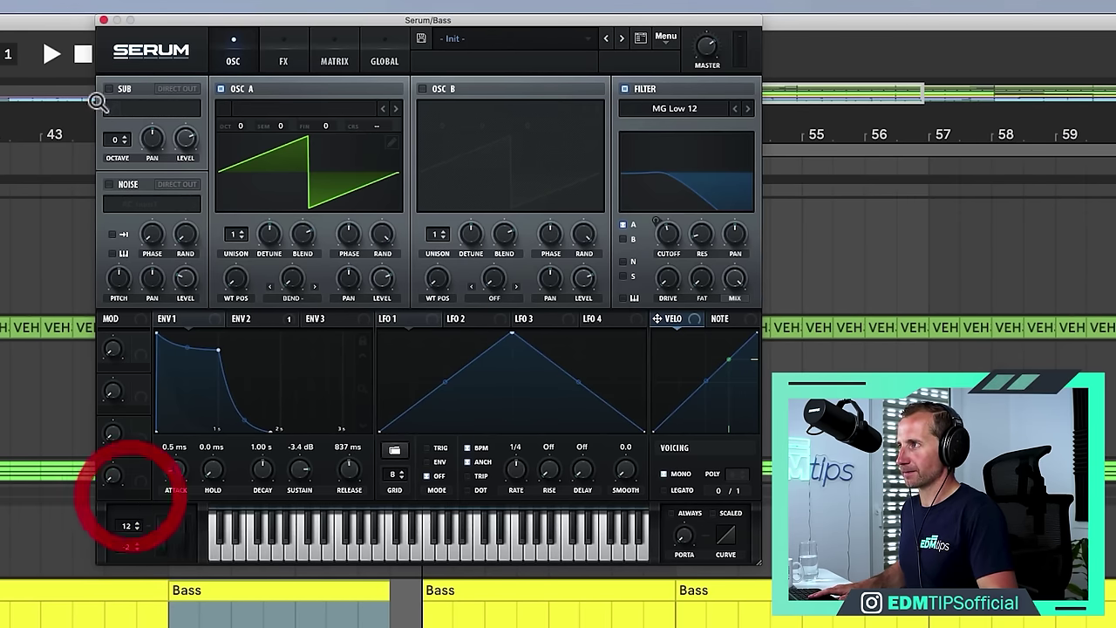
{"action": "left_click", "coordinate": [103, 19]}
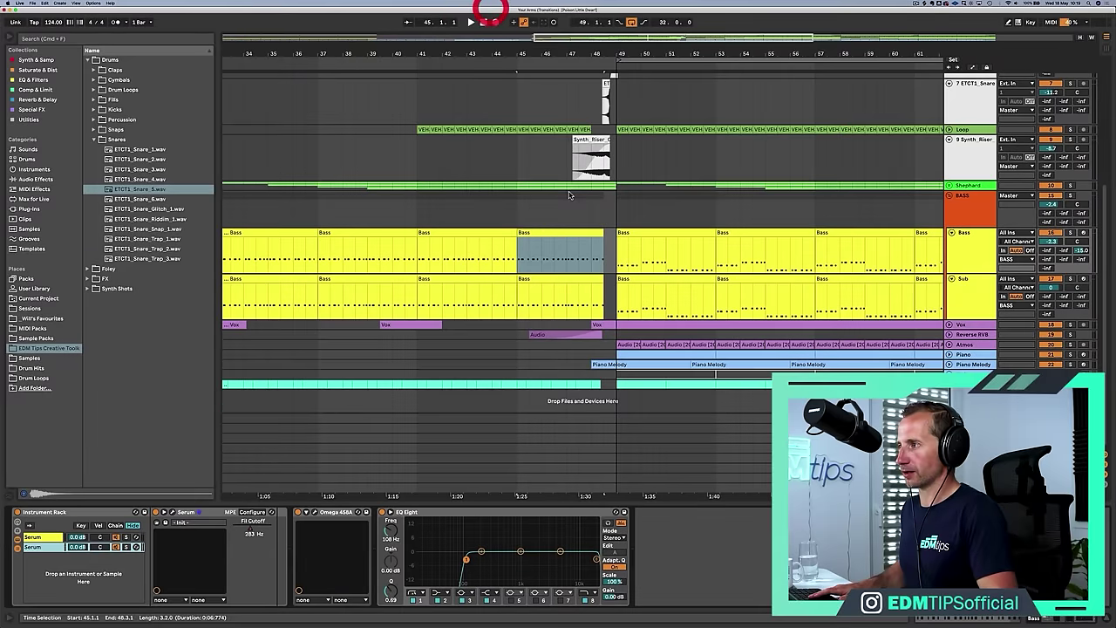
Review the Bass clip's MIDI Ctrl Pitch Bend envelope and play the arrangement through the transition into bar 49
{"action": "double_click", "coordinate": [549, 232]}
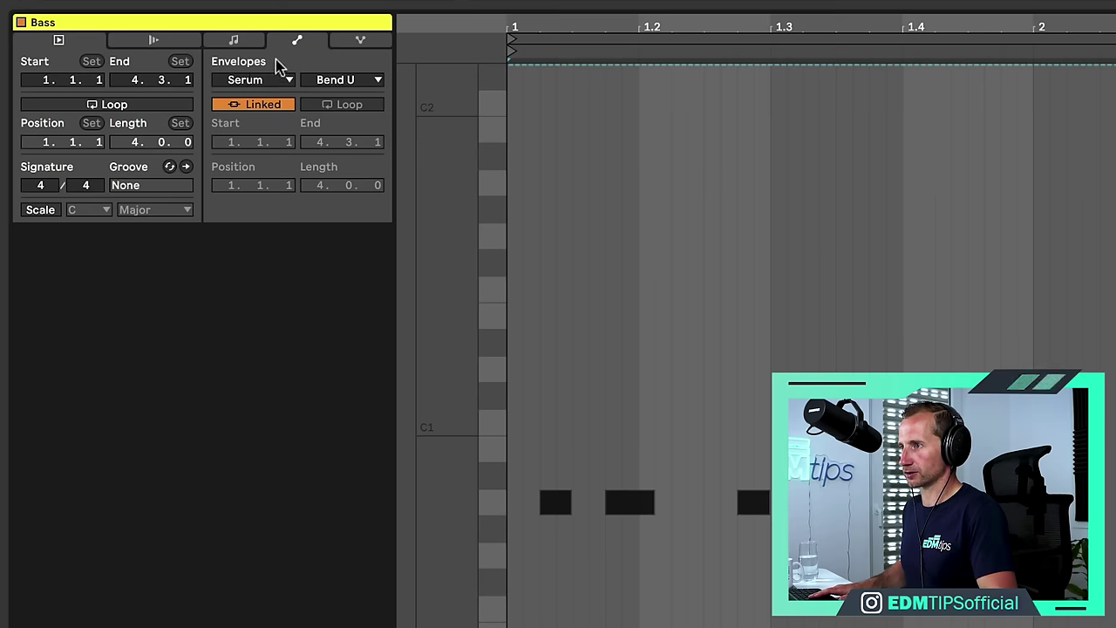
{"action": "left_click", "coordinate": [260, 79]}
{"action": "left_click", "coordinate": [253, 96]}
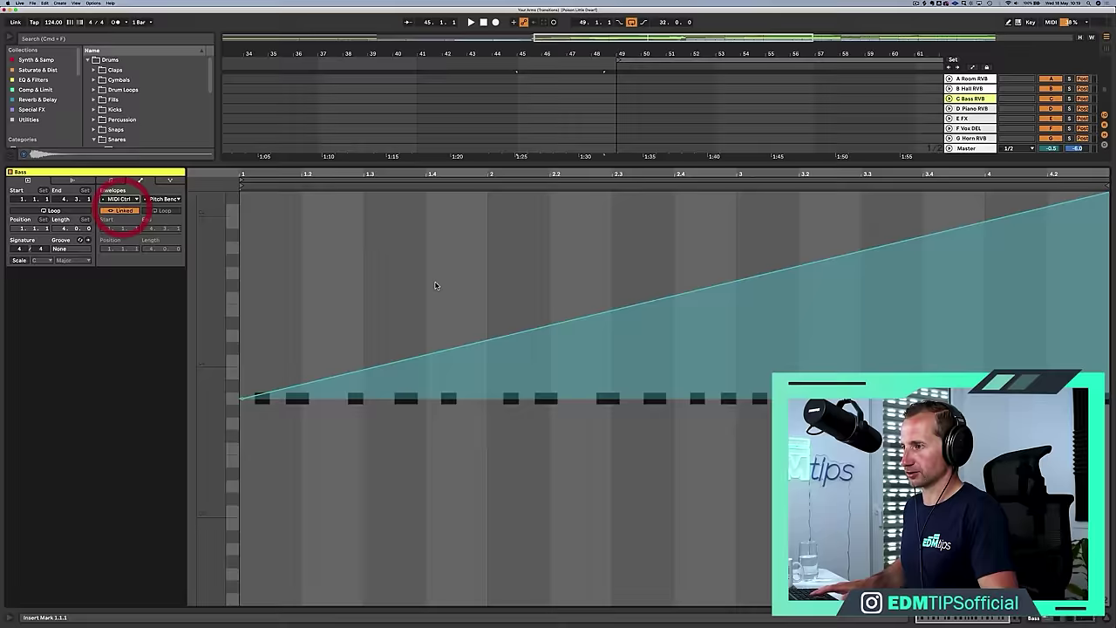
{"action": "key", "text": "shift+Tab"}
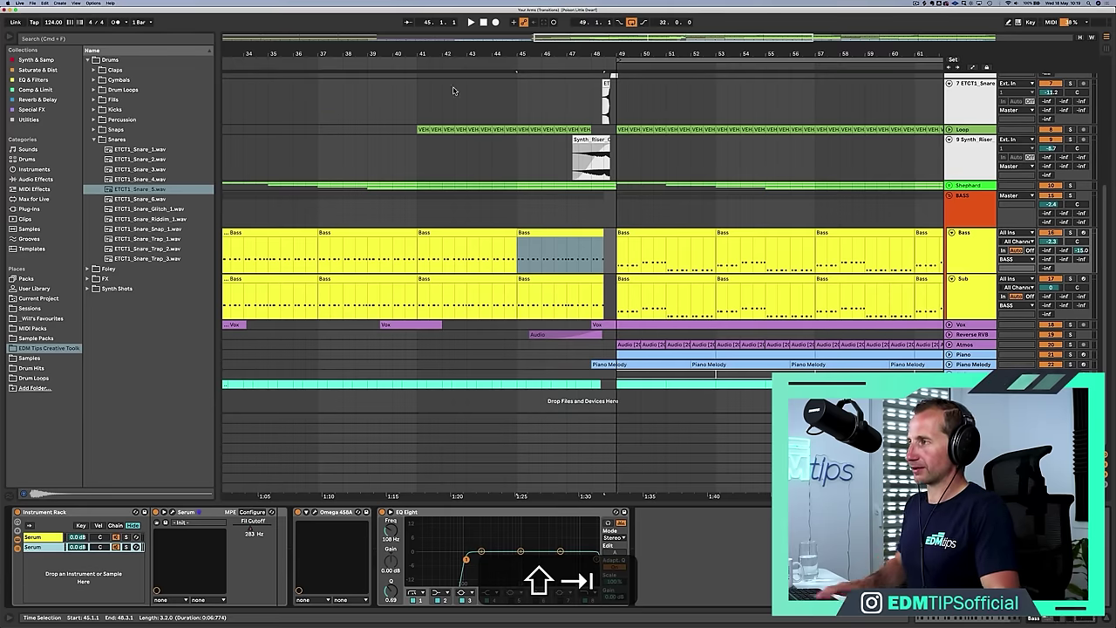
{"action": "left_click", "coordinate": [409, 61]}
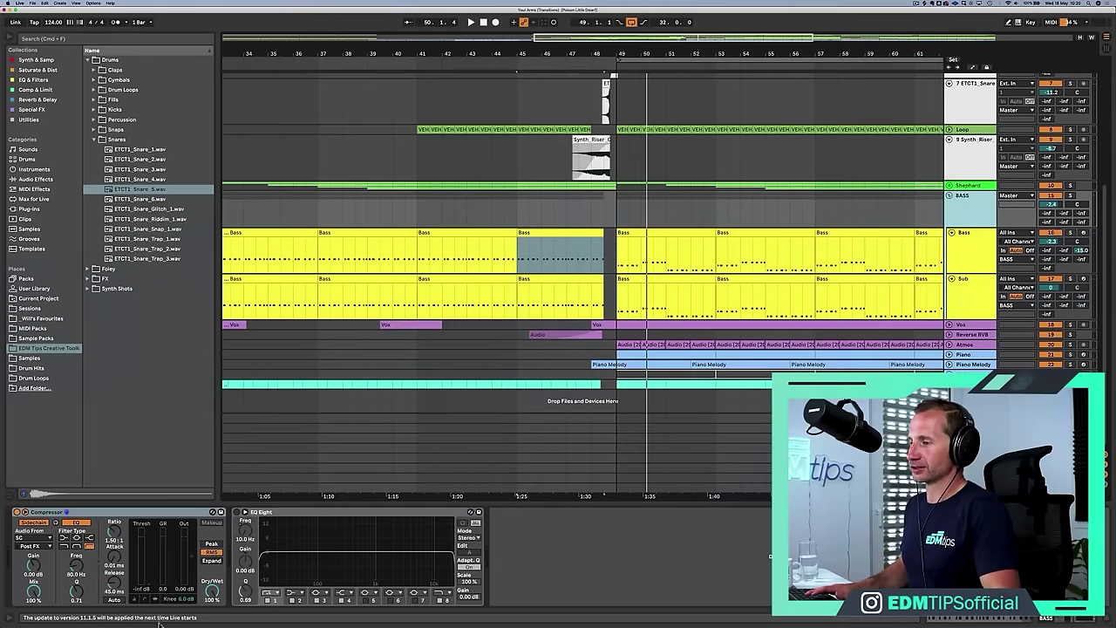
Turn on the EQ Eight device on the BASS group
{"action": "left_click", "coordinate": [293, 511]}
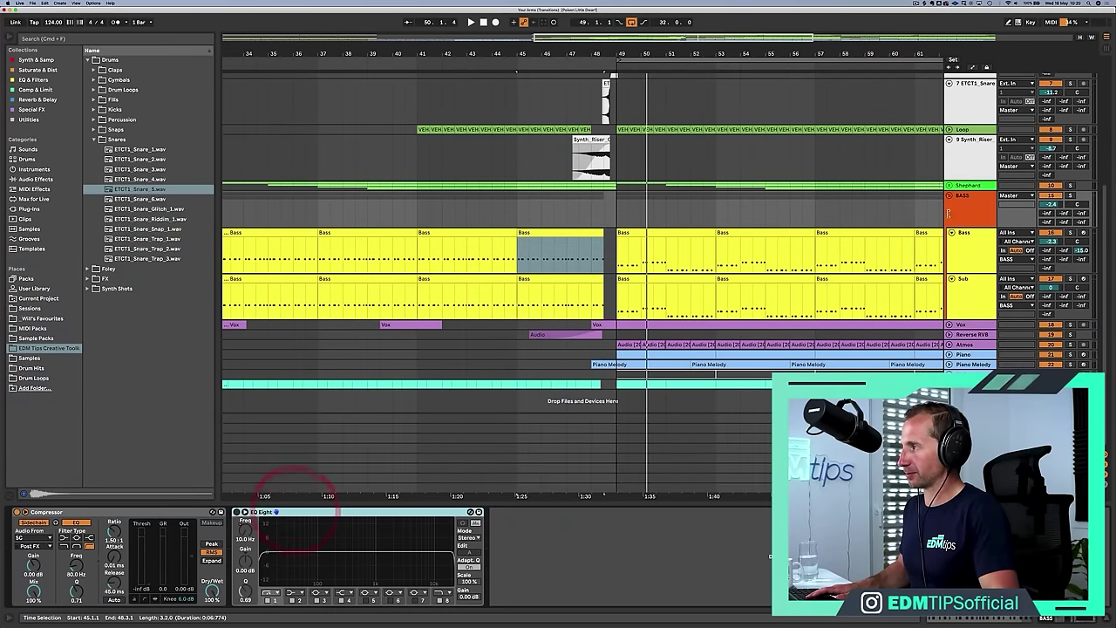
{"action": "left_click", "coordinate": [954, 212]}
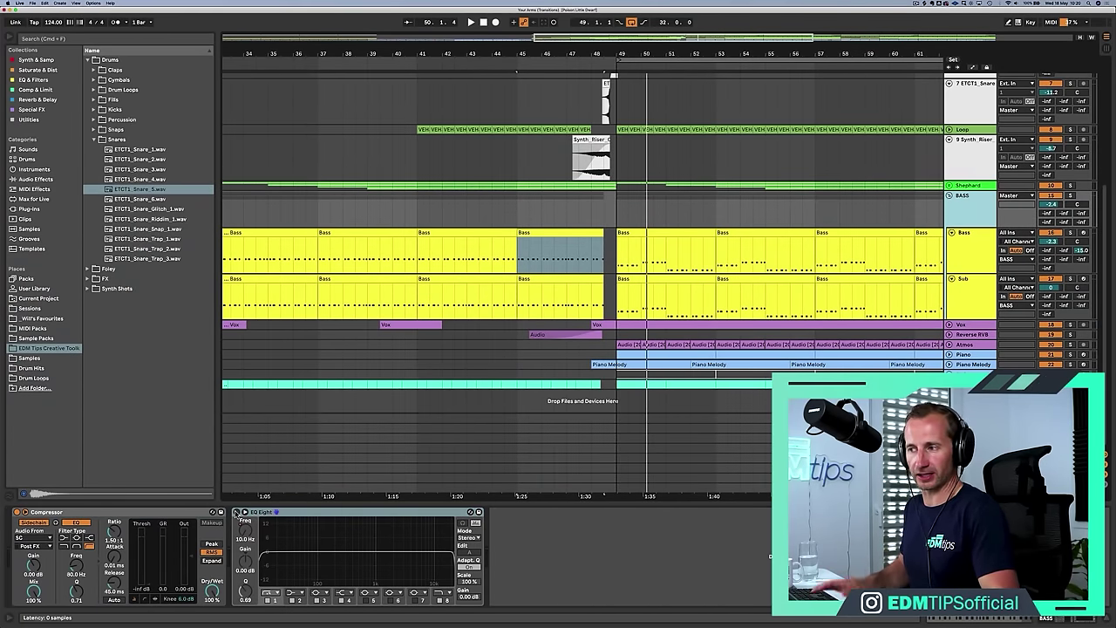
{"action": "left_click", "coordinate": [235, 512]}
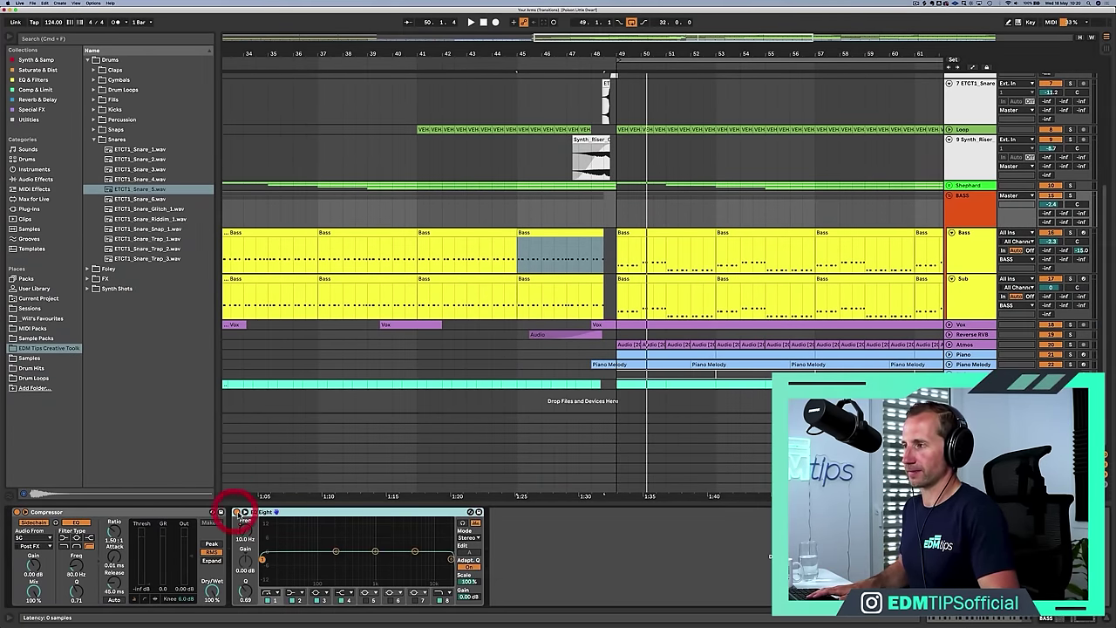
Show the BASS group's EQ Eight frequency automation and play the arrangement from bar 41 past bar 49
{"action": "key", "text": "a"}
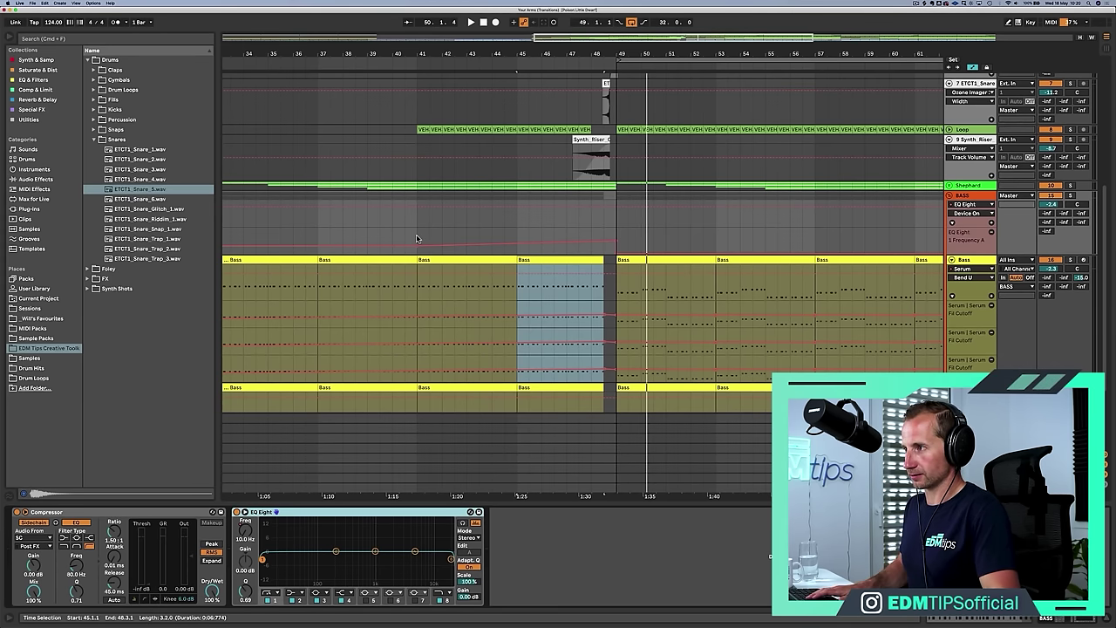
{"action": "left_click", "coordinate": [416, 237]}
{"action": "key", "text": "space"}
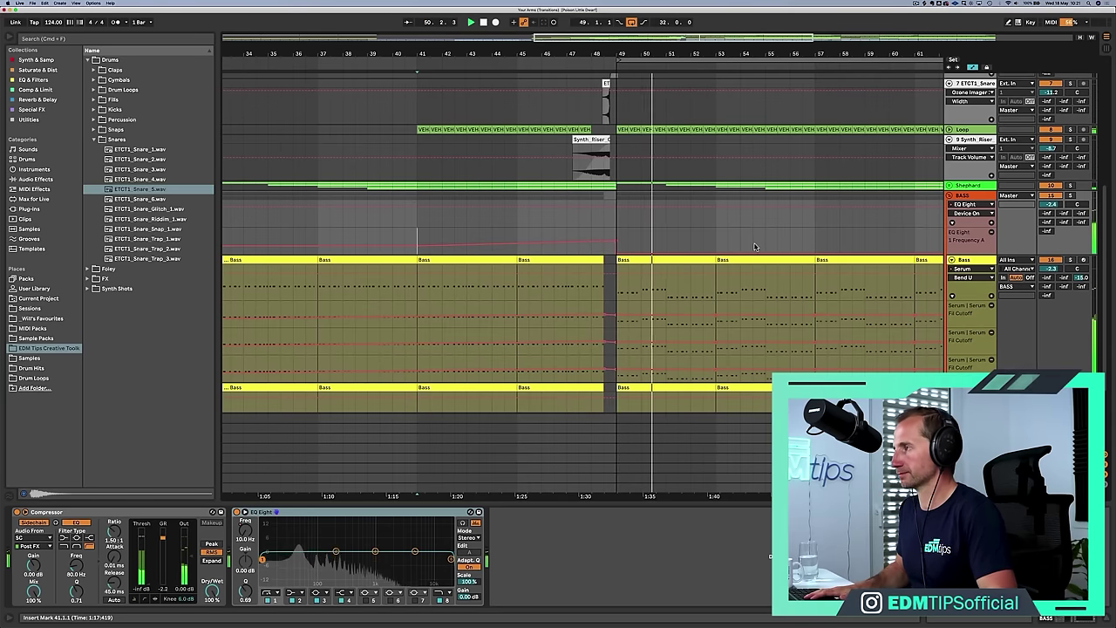
{"action": "key", "text": "space"}
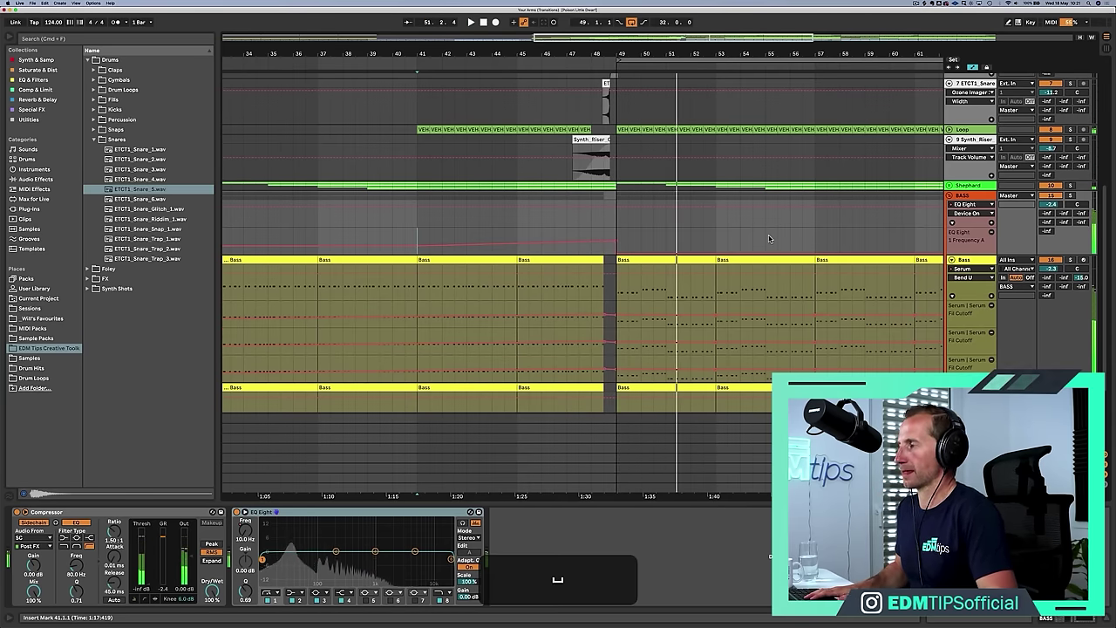
{"action": "key", "text": "a"}
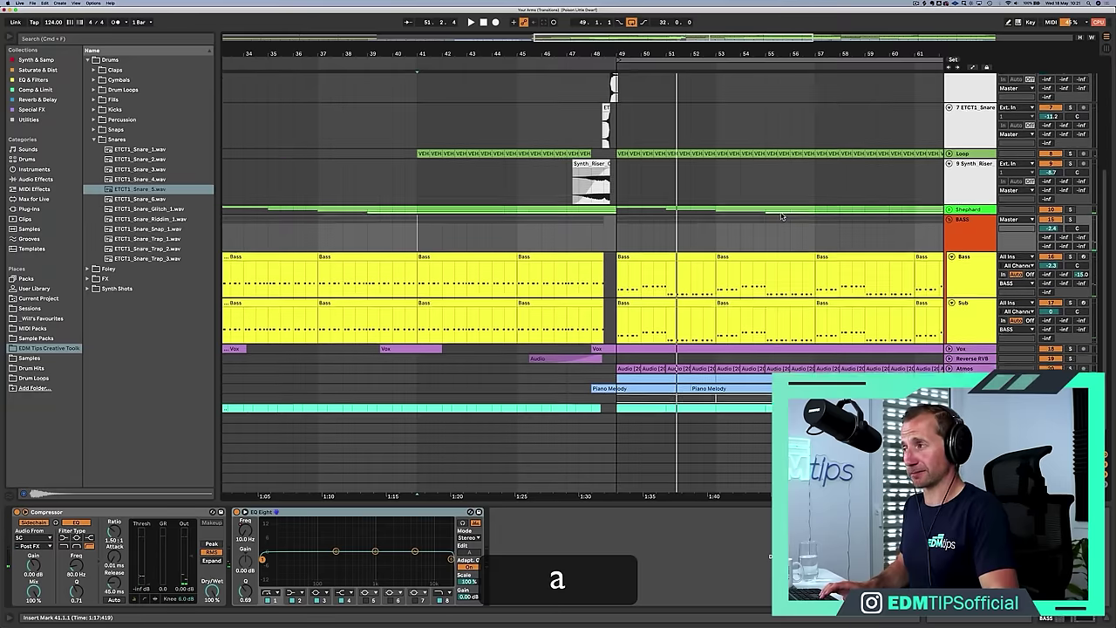
Extend the end of the Kick clip that starts at bar 49 to bar 57
{"action": "scroll", "coordinate": [782, 216], "scroll_direction": "up", "scroll_amount": 3}
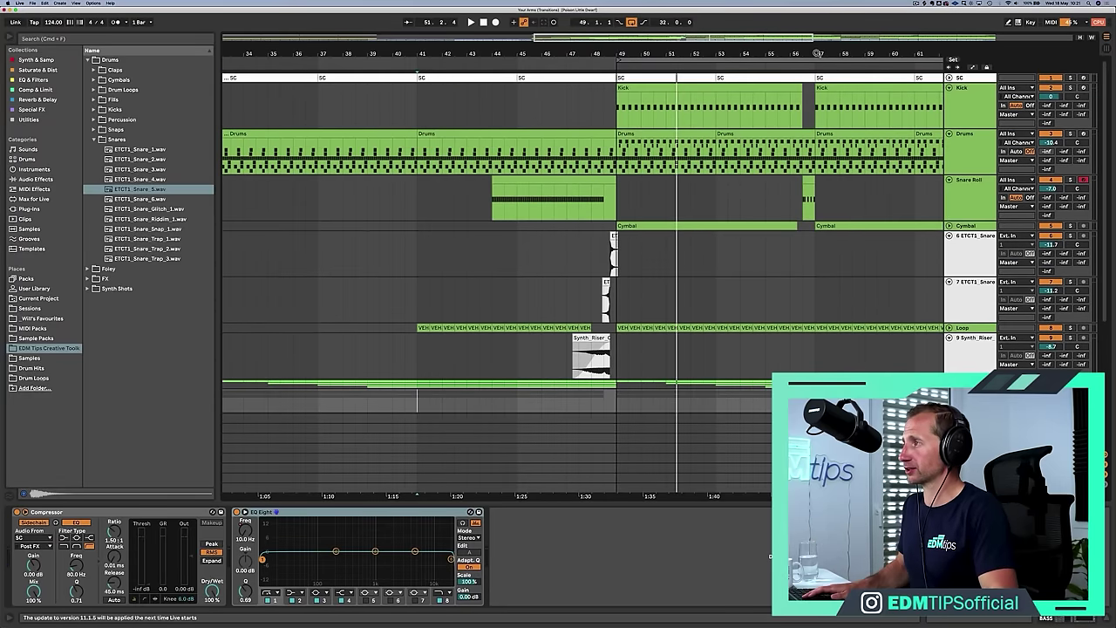
{"action": "left_click_drag", "start_coordinate": [816, 54], "coordinate": [636, 145]}
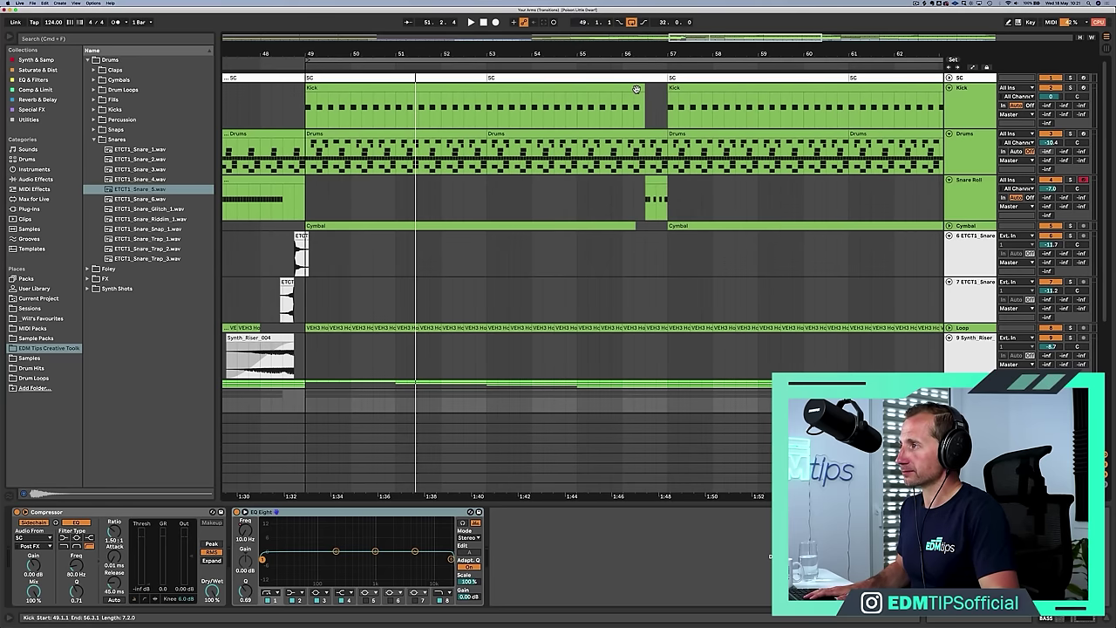
{"action": "left_click_drag", "start_coordinate": [641, 89], "coordinate": [666, 87]}
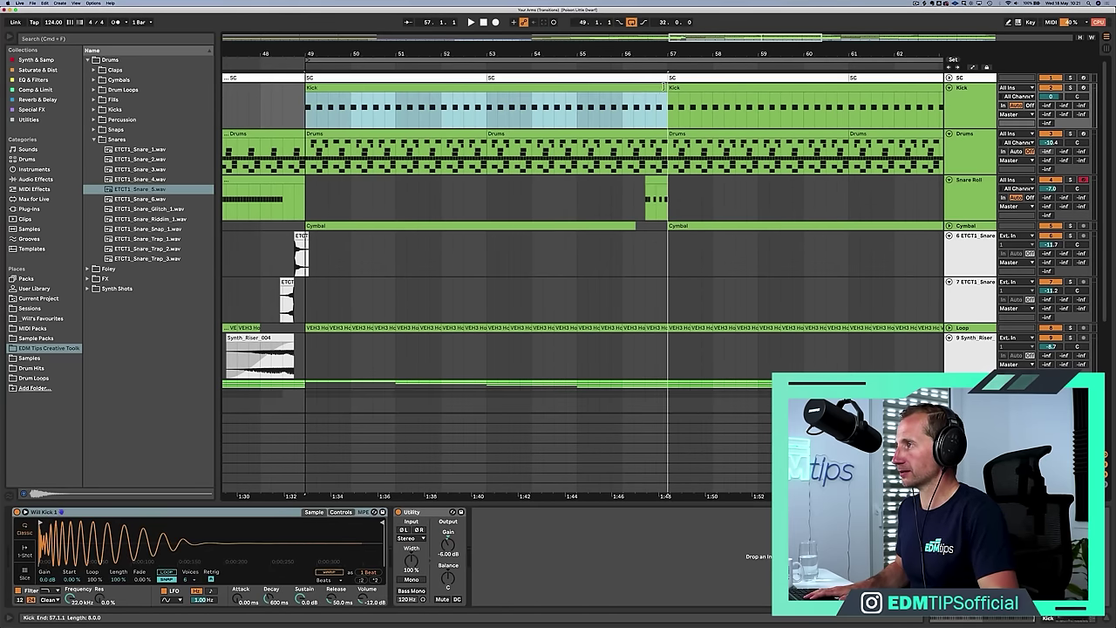
Add extra C3 kick notes between 8.3 and 8.4 and at 8.4.4 in the extended Kick clip, and audition the fill
{"action": "double_click", "coordinate": [642, 87]}
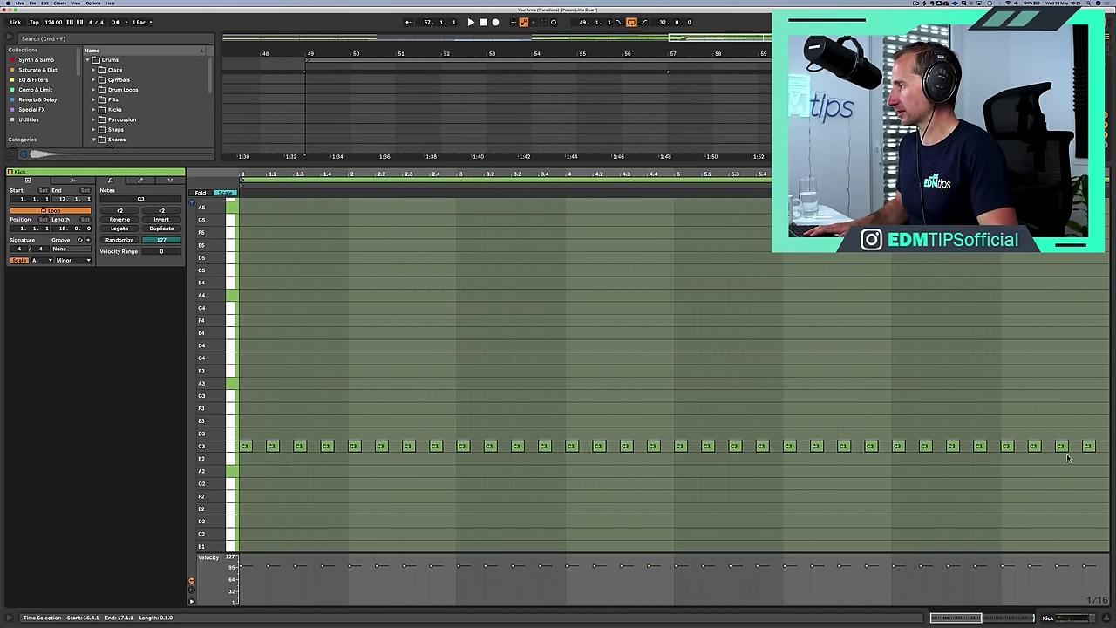
{"action": "double_click", "coordinate": [1078, 446]}
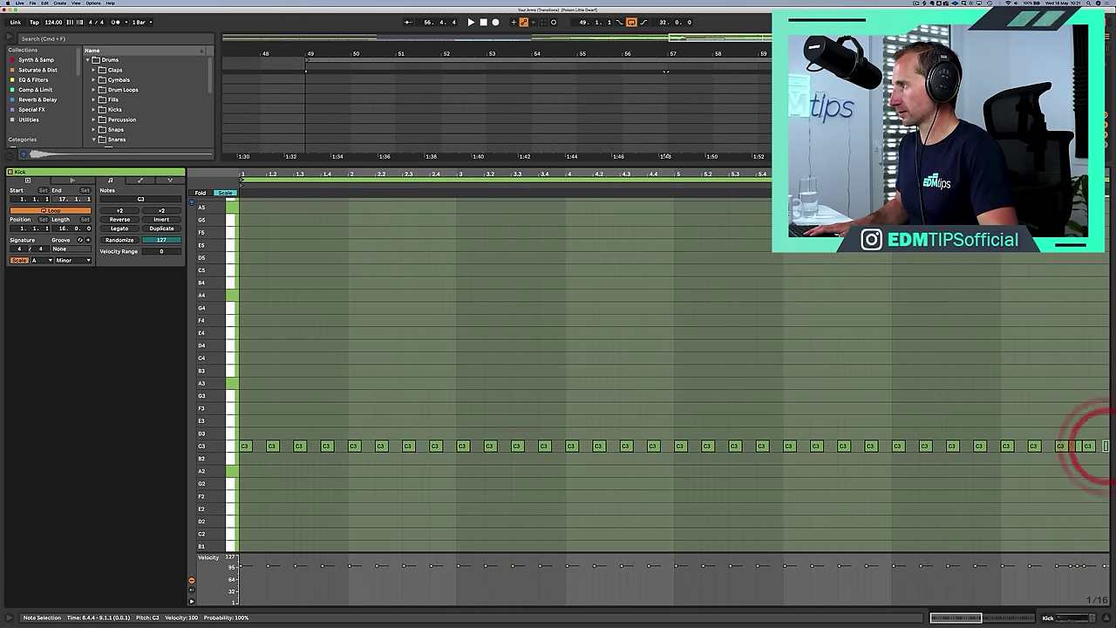
{"action": "key", "text": "space"}
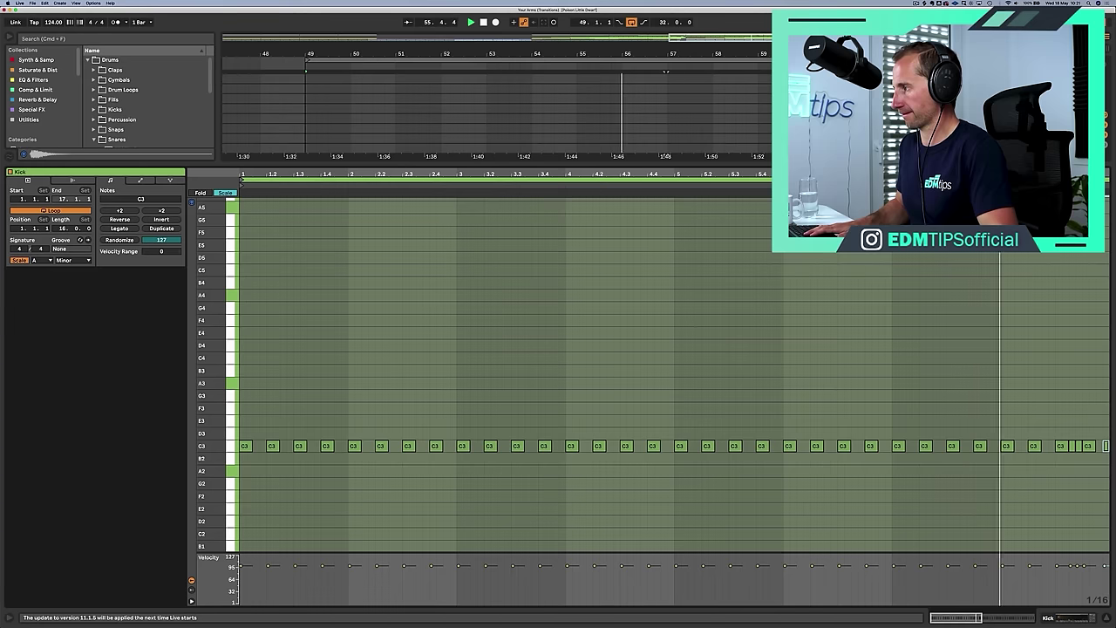
{"action": "key", "text": "space"}
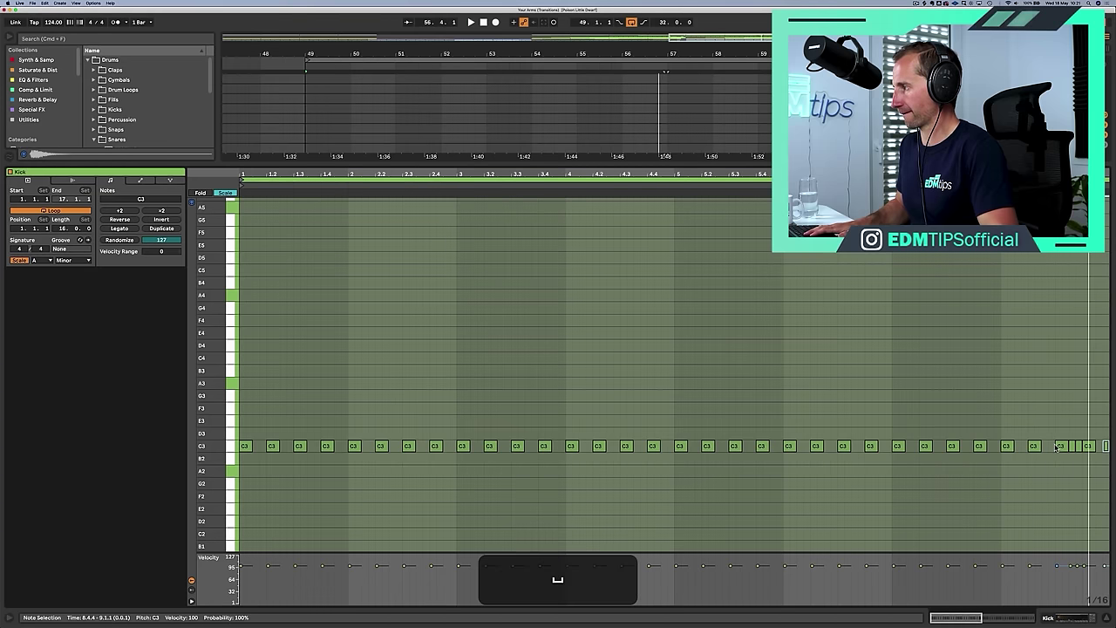
Add a C3 kick note at 8.2.4 in the Kick clip, audition the fill and delete the C3 note at 8.4.4
{"action": "double_click", "coordinate": [1053, 446]}
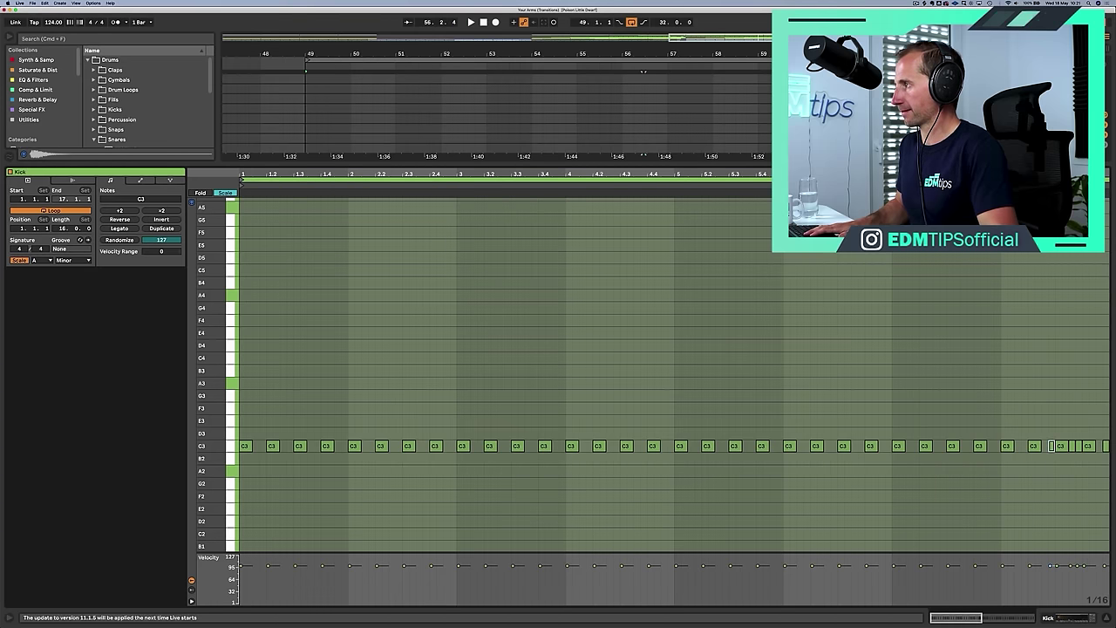
{"action": "key", "text": "space"}
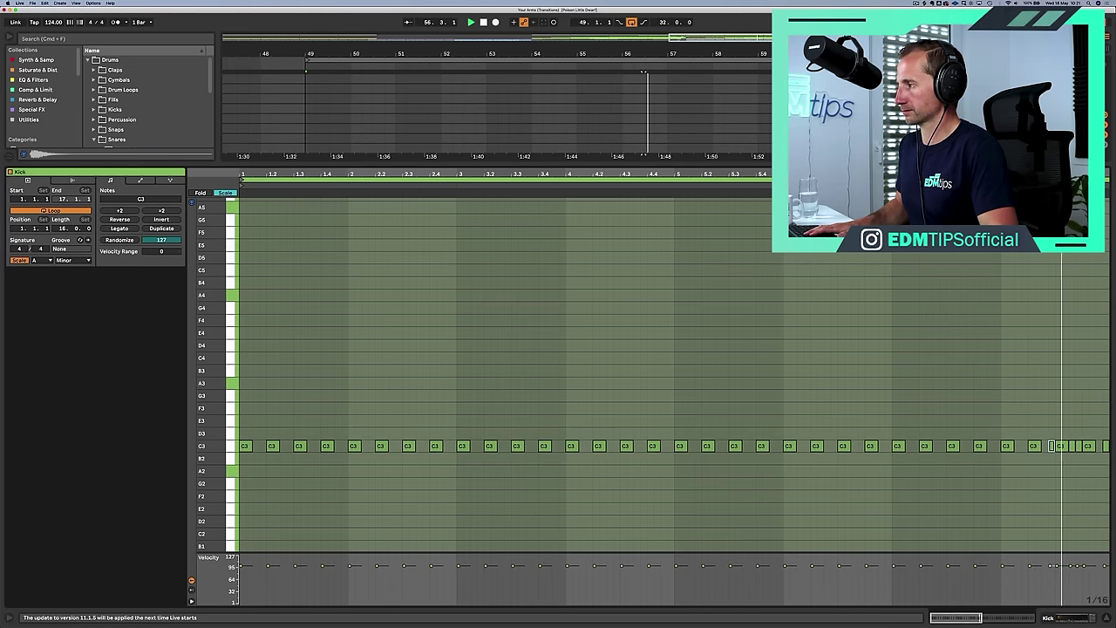
{"action": "key", "text": "space"}
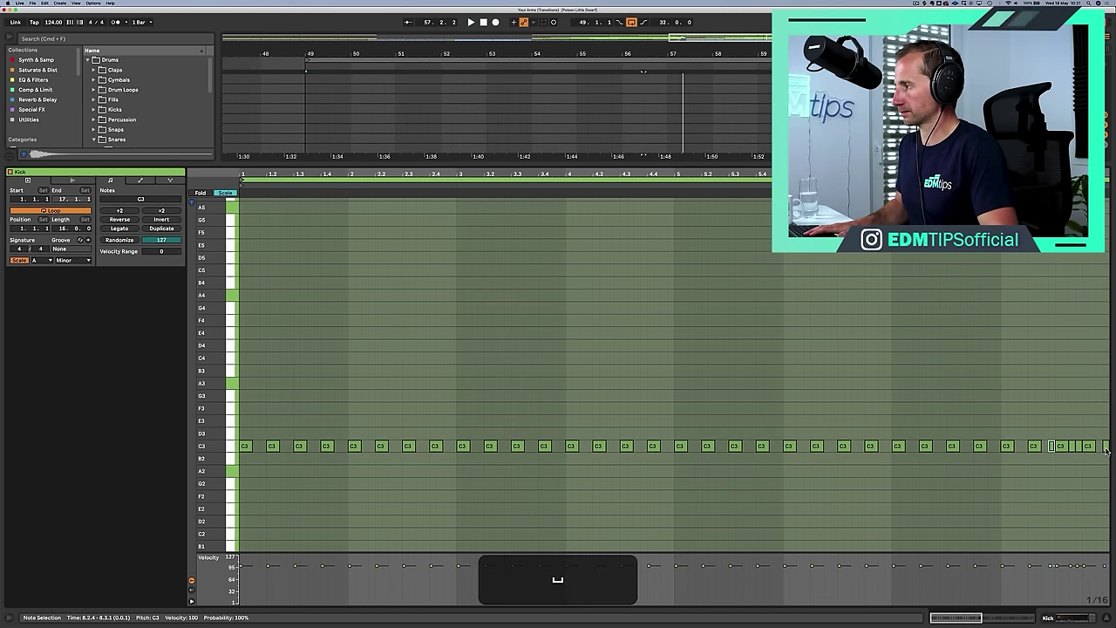
{"action": "left_click", "coordinate": [1106, 447]}
{"action": "key", "text": "BackSpace"}
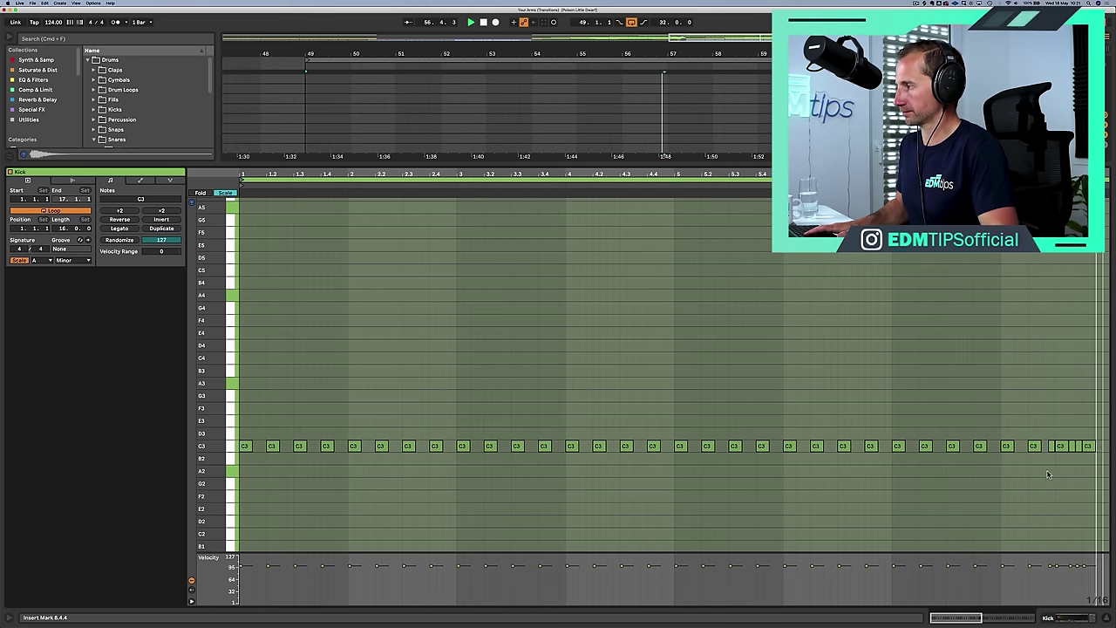
Add an EQ Eight after Utility on the Kick track and show the automation for its band 1 frequency
{"action": "key", "text": "shift+Tab"}
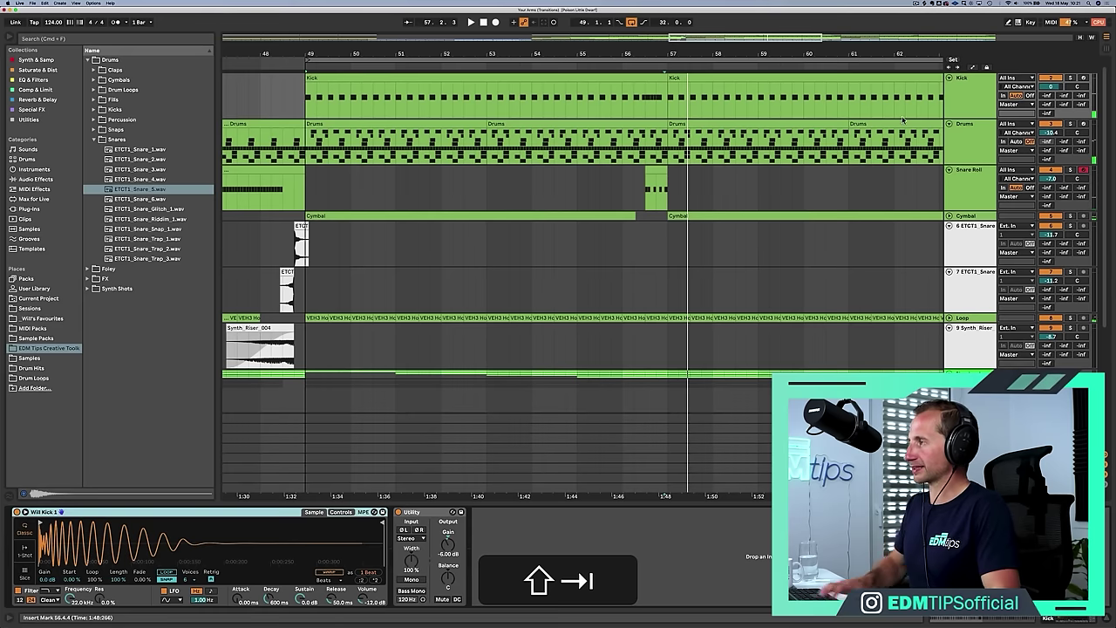
{"action": "left_click", "coordinate": [964, 94]}
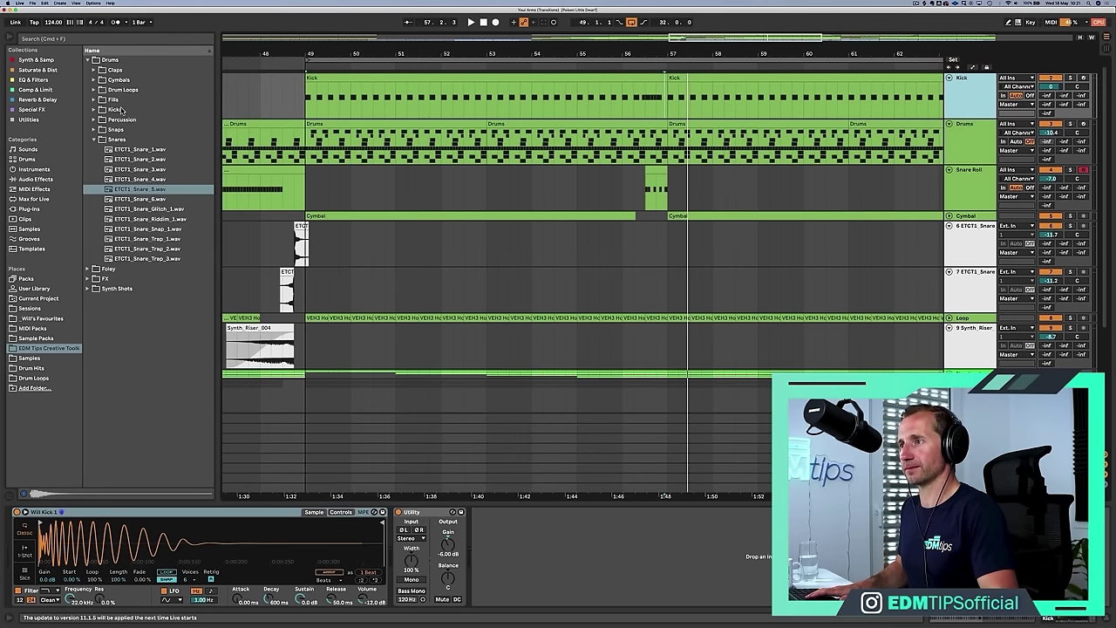
{"action": "left_click", "coordinate": [33, 79]}
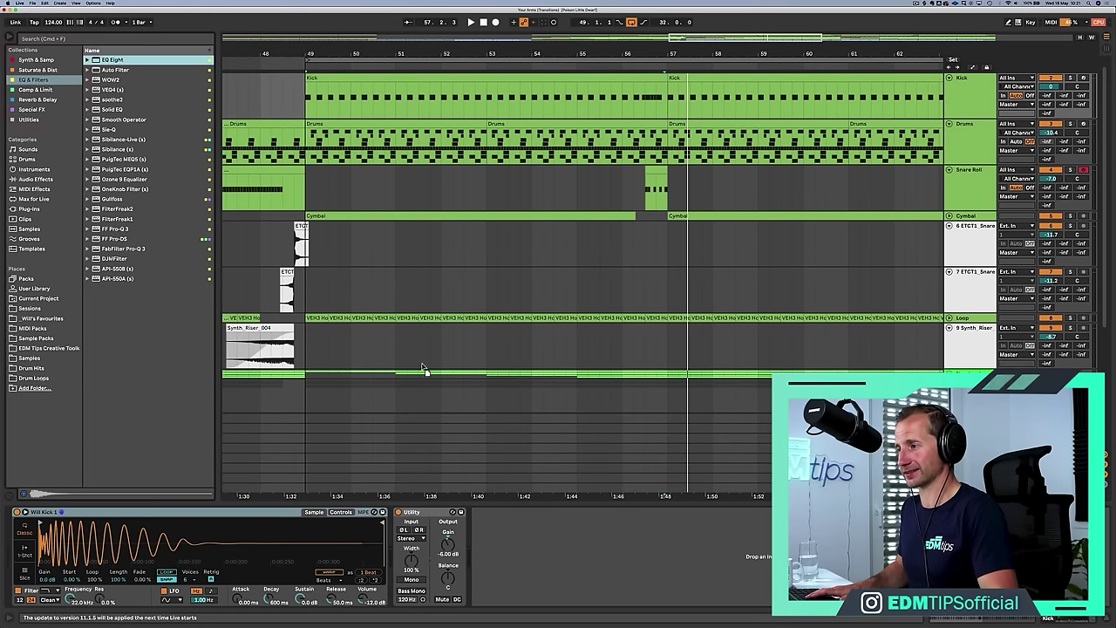
{"action": "left_click_drag", "start_coordinate": [477, 545], "coordinate": [494, 553]}
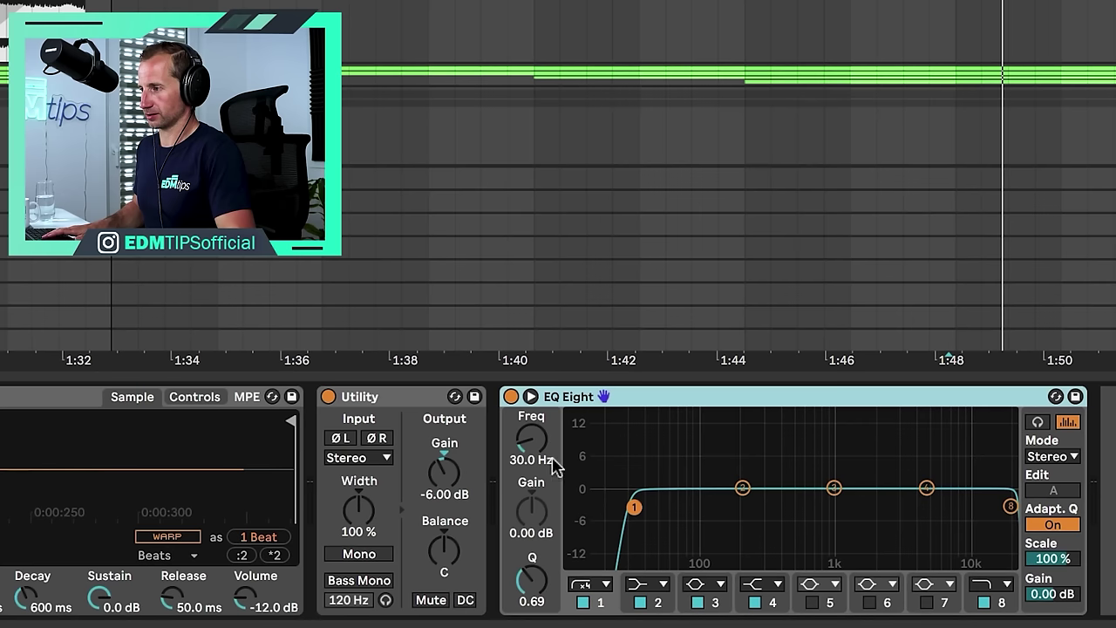
{"action": "right_click", "coordinate": [529, 444]}
{"action": "left_click", "coordinate": [574, 467]}
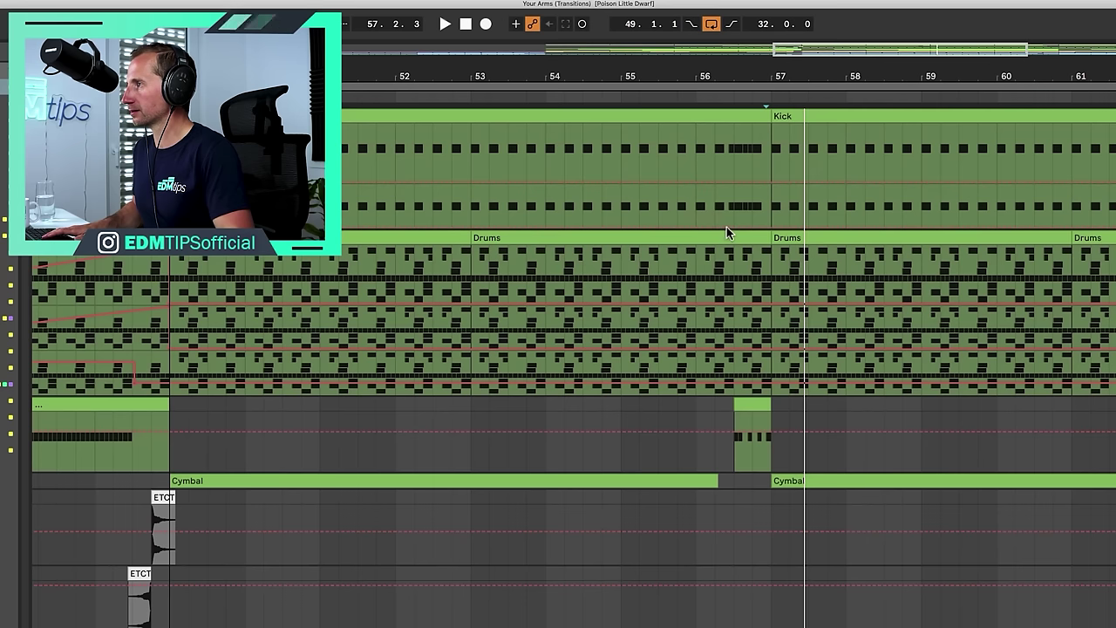
Draw a rising EQ Eight frequency ramp over the kick fill, from about 90 Hz up to bar 57, returning to 10 Hz there
{"action": "left_click", "coordinate": [729, 227]}
{"action": "left_click", "coordinate": [770, 225]}
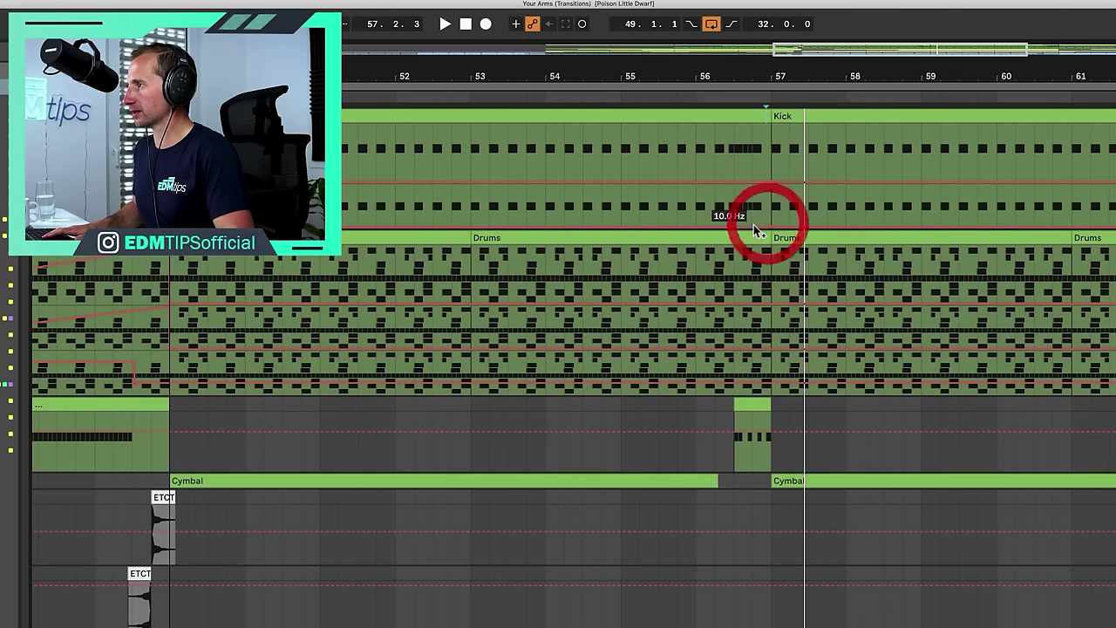
{"action": "left_click_drag", "start_coordinate": [753, 226], "coordinate": [770, 200]}
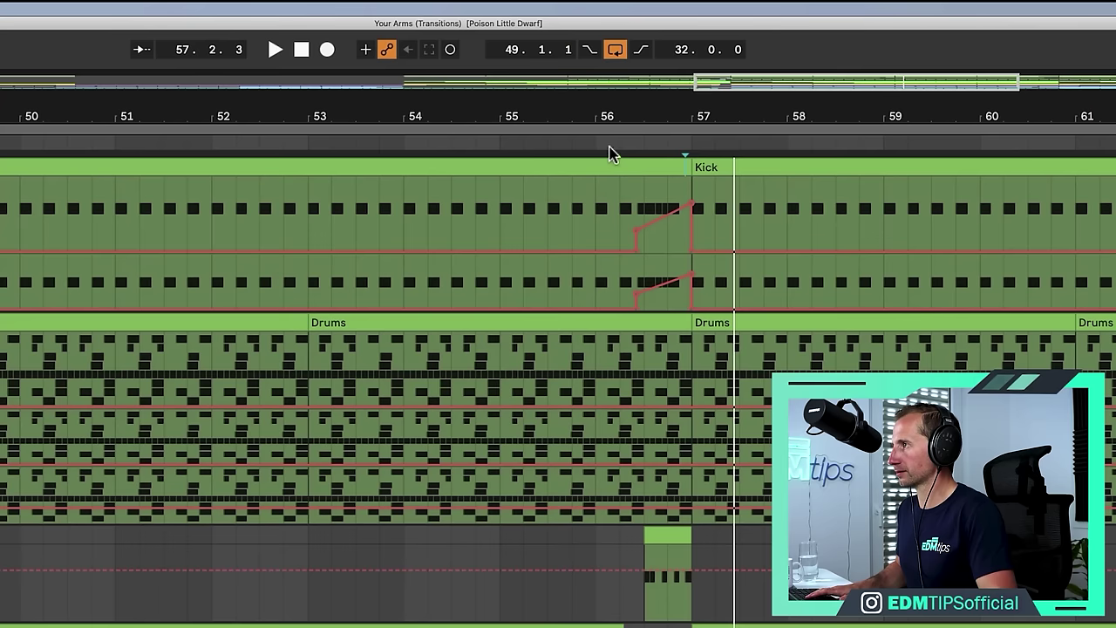
{"action": "left_click", "coordinate": [701, 97]}
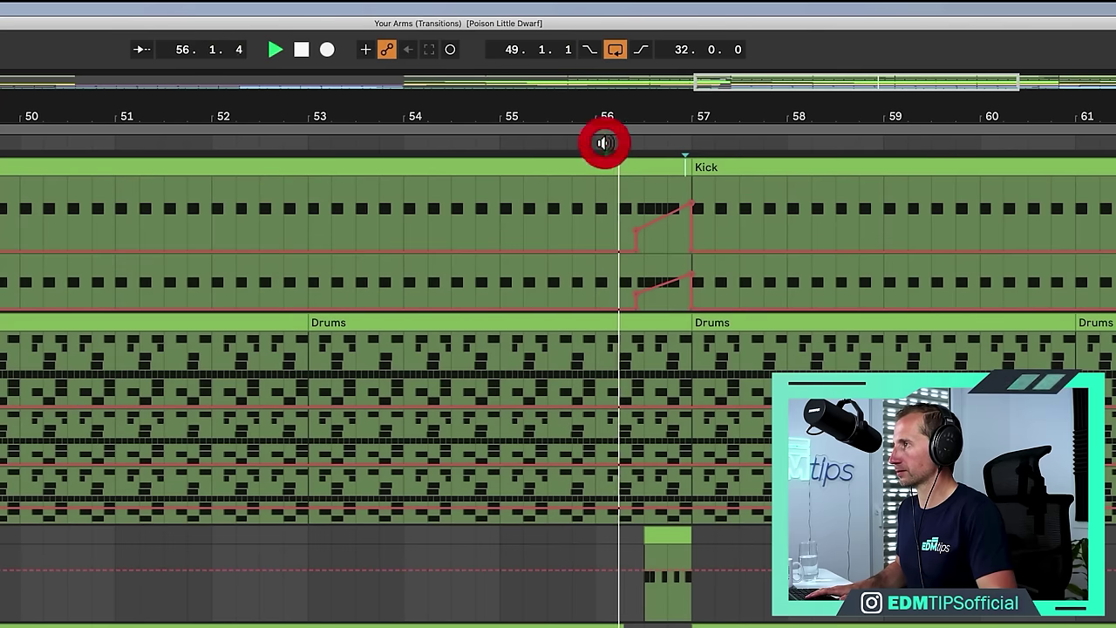
{"action": "key", "text": "space"}
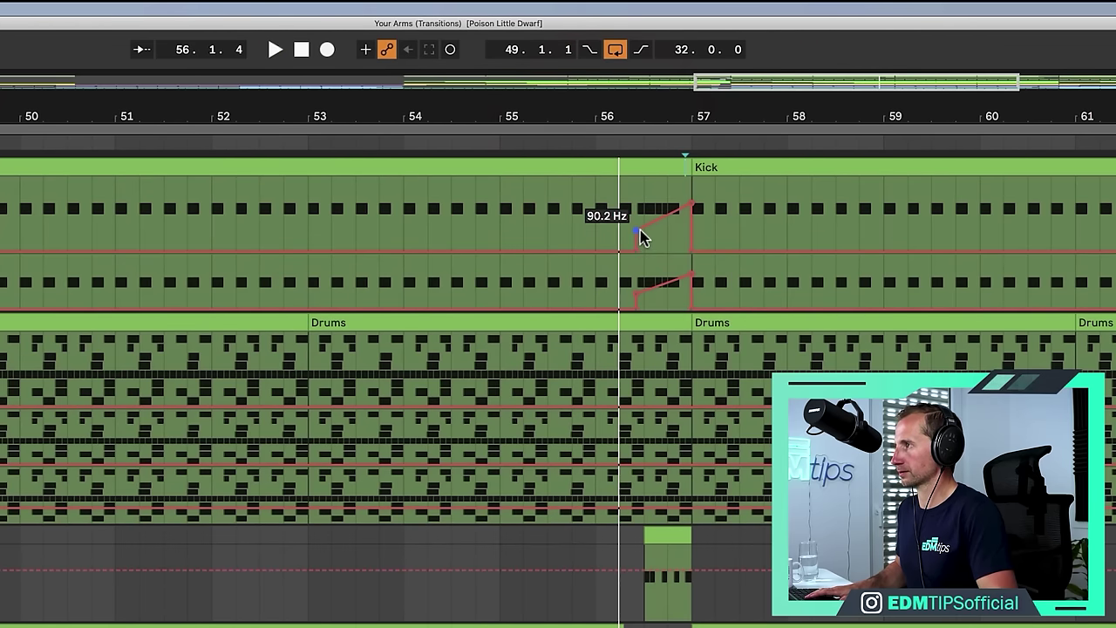
Play the filtered kick fill from about bar 56 into bar 57, then solo the Kick track to hear it alone
{"action": "left_click", "coordinate": [592, 142]}
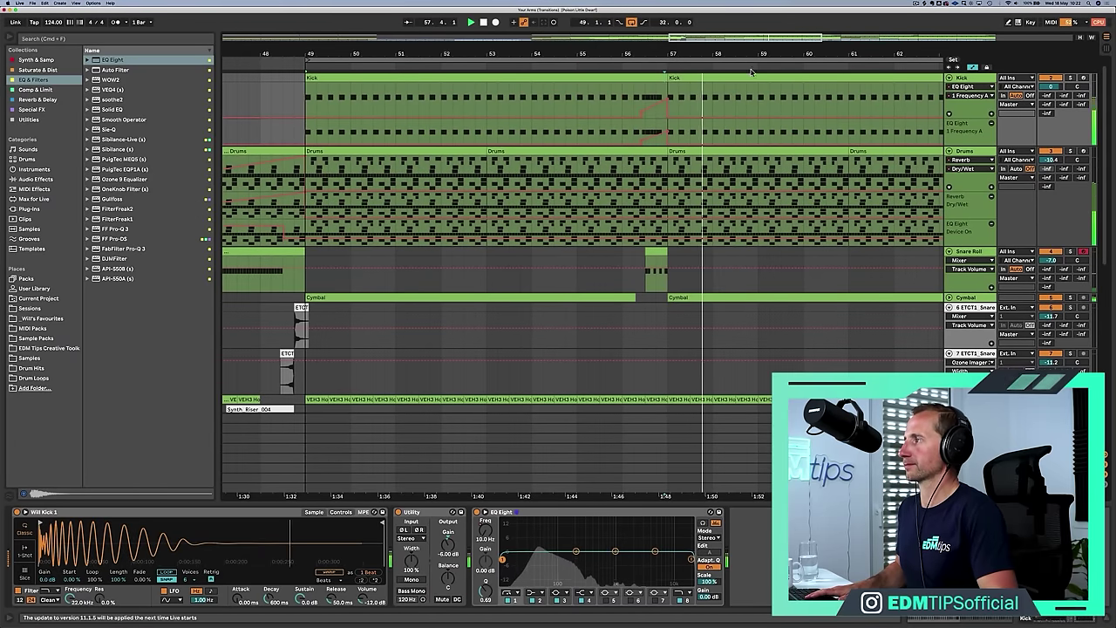
{"action": "left_click", "coordinate": [1072, 78]}
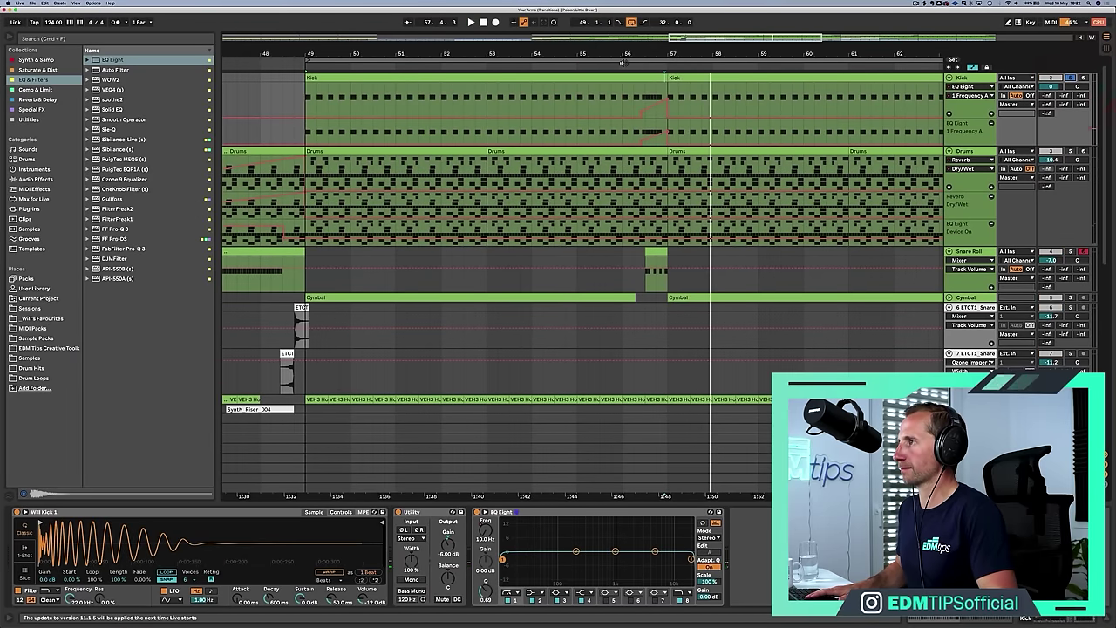
{"action": "left_click", "coordinate": [622, 62]}
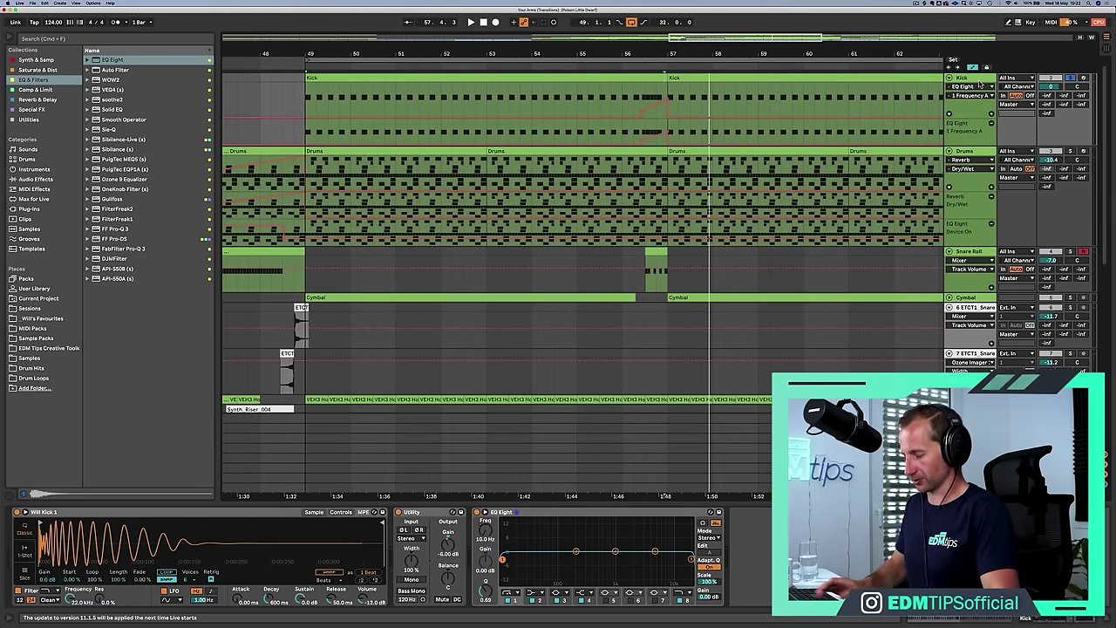
Hide the automation lanes and create a new audio track directly below the Kick track
{"action": "key", "text": "a"}
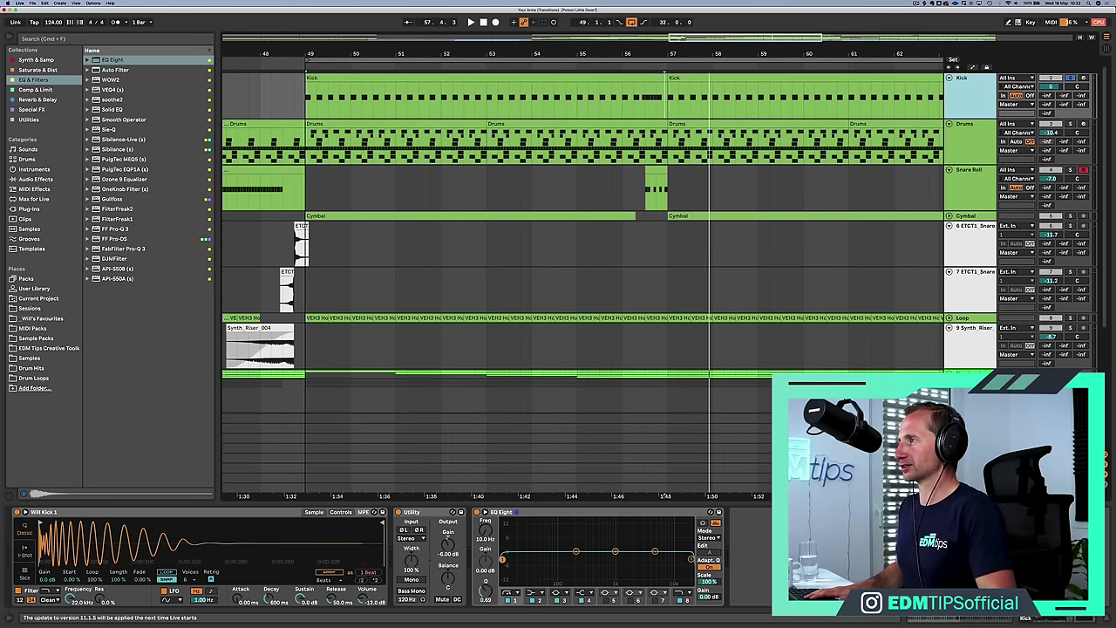
{"action": "left_click_drag", "start_coordinate": [672, 54], "coordinate": [671, 110]}
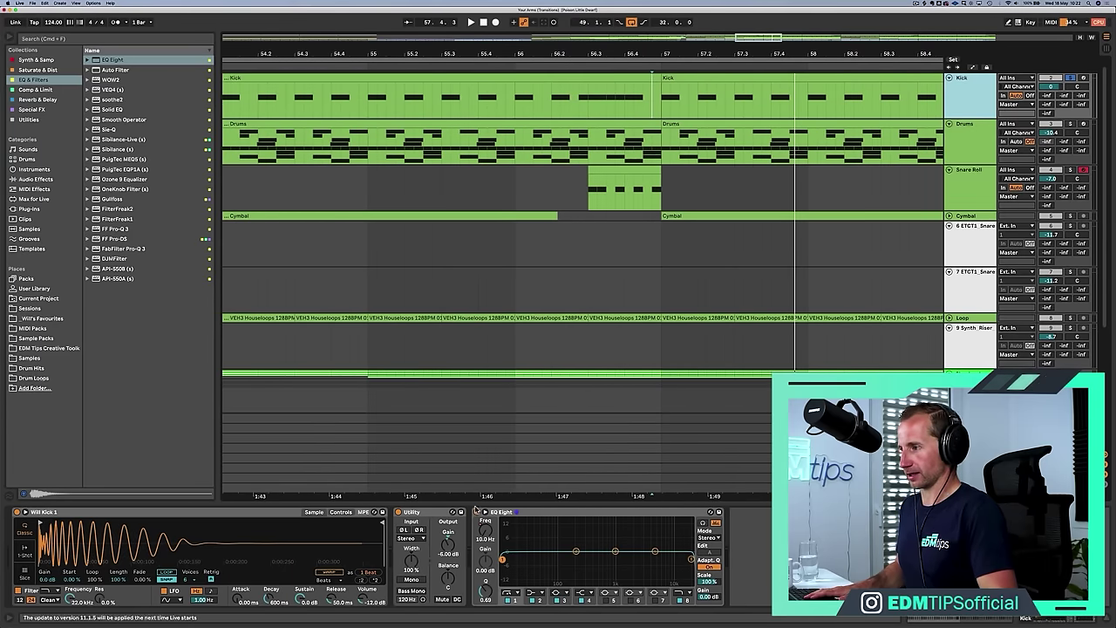
{"action": "left_click", "coordinate": [966, 100]}
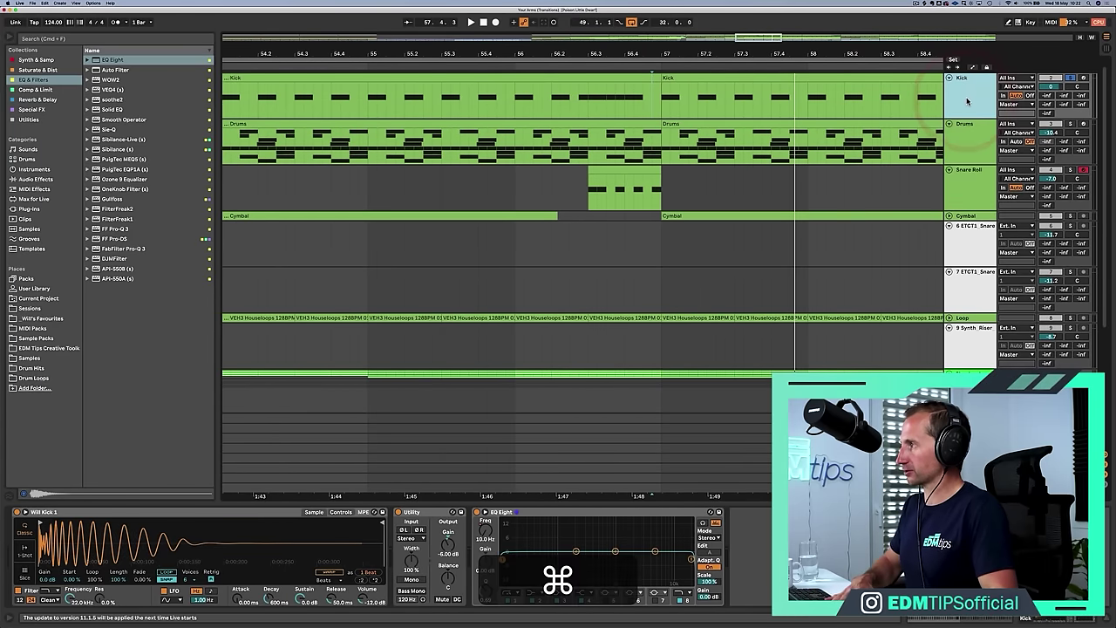
{"action": "key", "text": "super+t"}
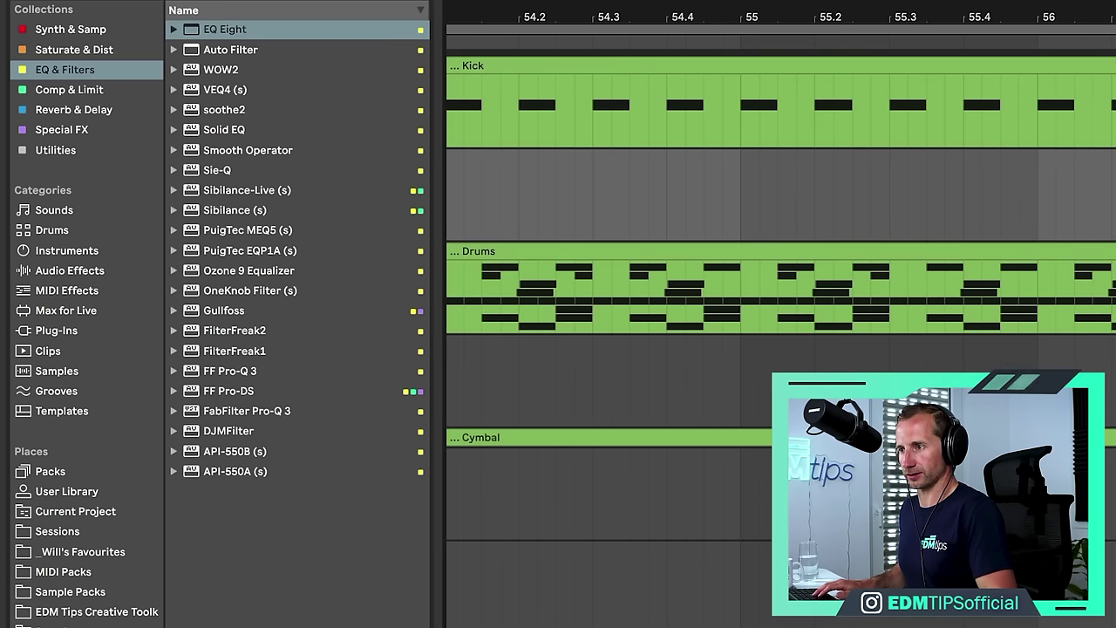
Place the Will Kick 1.wav sample from the favourites' Drum Hits Kicks folder on the new audio track at 56.4.3
{"action": "left_click", "coordinate": [75, 551]}
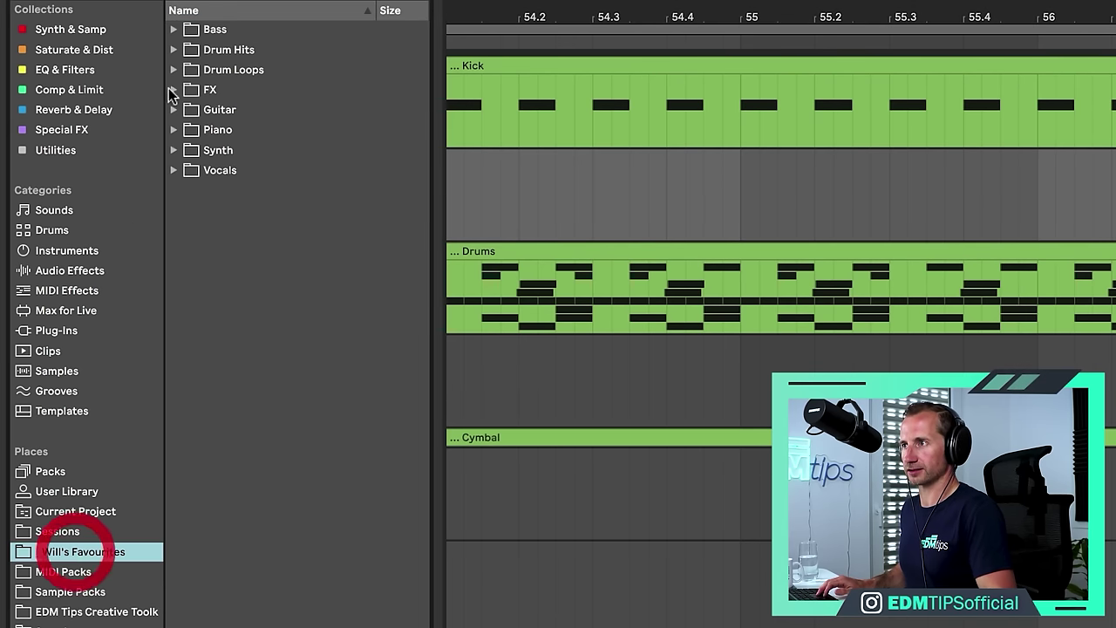
{"action": "left_click", "coordinate": [217, 50]}
{"action": "left_click", "coordinate": [232, 170]}
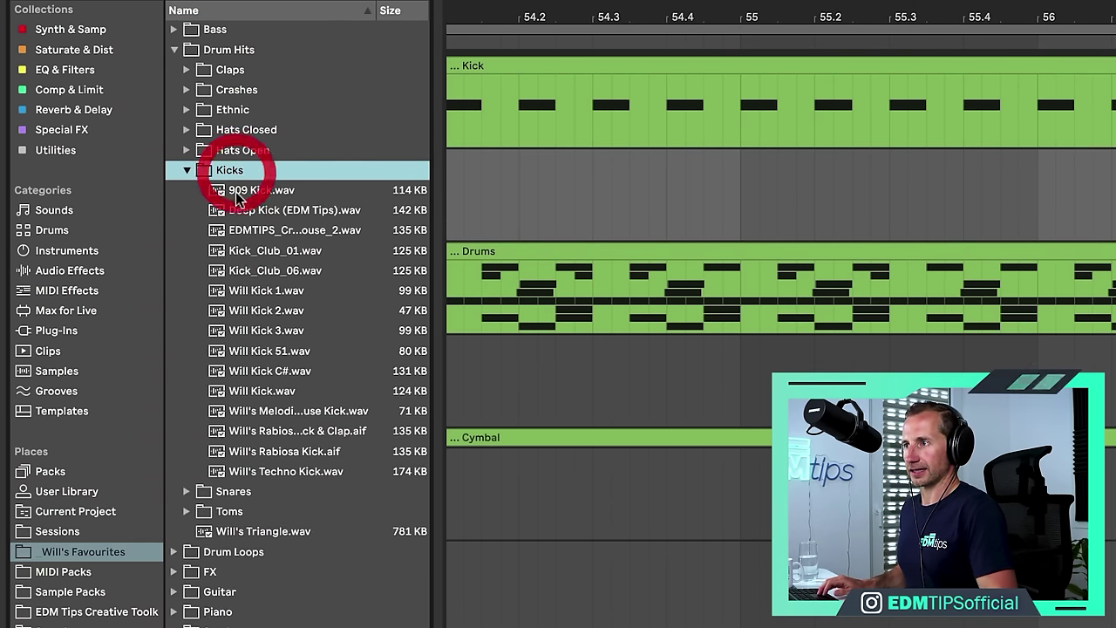
{"action": "left_click", "coordinate": [264, 294]}
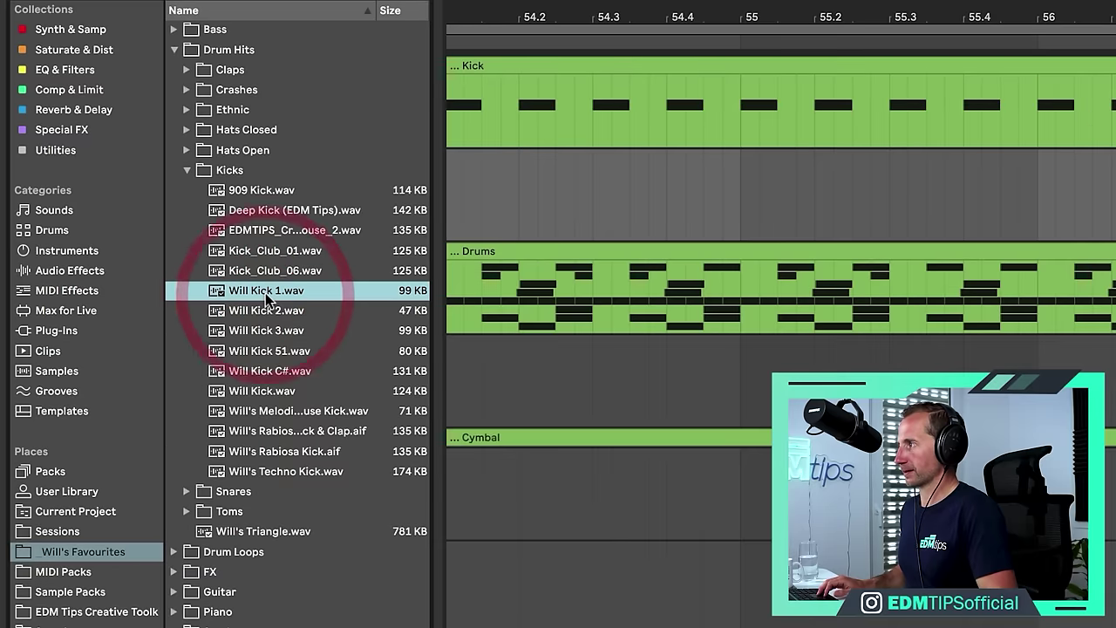
{"action": "left_click_drag", "start_coordinate": [265, 294], "coordinate": [643, 124]}
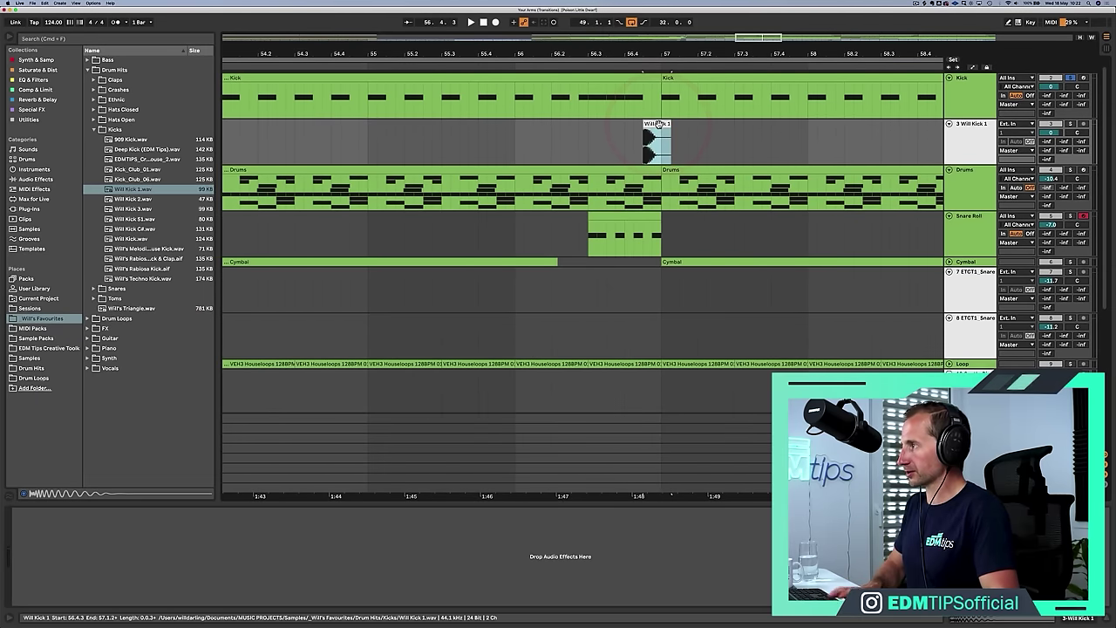
Reverse the Will Kick 1 clip, move its start to 56.4.2 and give it a curved fade-in
{"action": "key", "text": "r"}
{"action": "left_click_drag", "start_coordinate": [658, 124], "coordinate": [652, 123]}
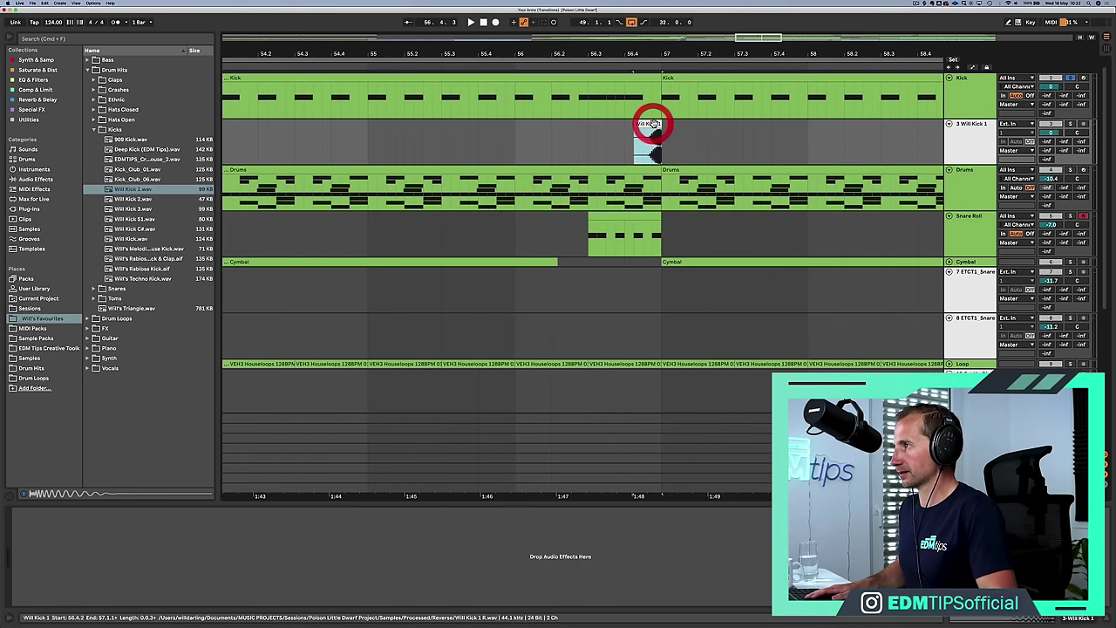
{"action": "left_click_drag", "start_coordinate": [654, 46], "coordinate": [691, 131]}
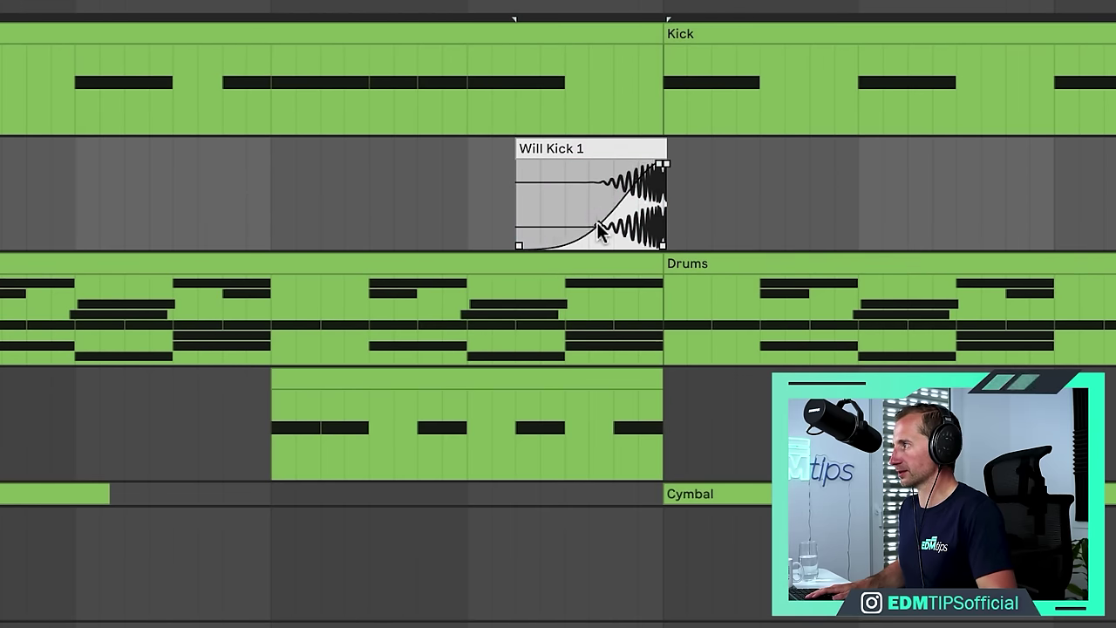
{"action": "left_click", "coordinate": [598, 223]}
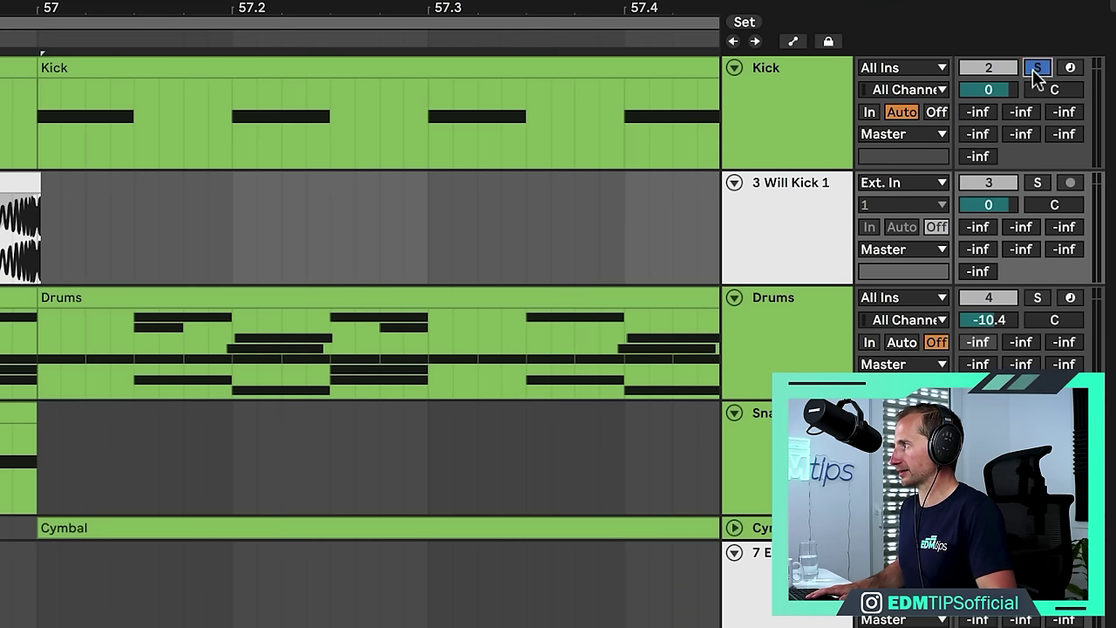
Unsolo the Kick track and lower the Will Kick 1 track's volume to -13.9 while auditioning from 56.3
{"action": "left_click", "coordinate": [1036, 71]}
{"action": "left_click", "coordinate": [977, 227]}
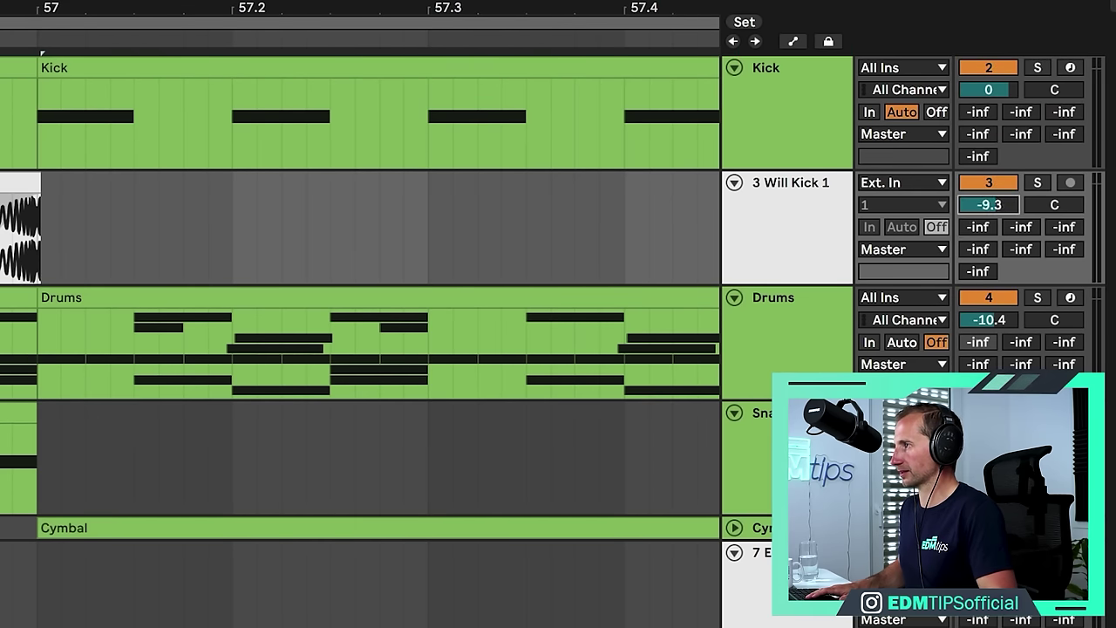
{"action": "left_click_drag", "start_coordinate": [985, 205], "coordinate": [986, 212]}
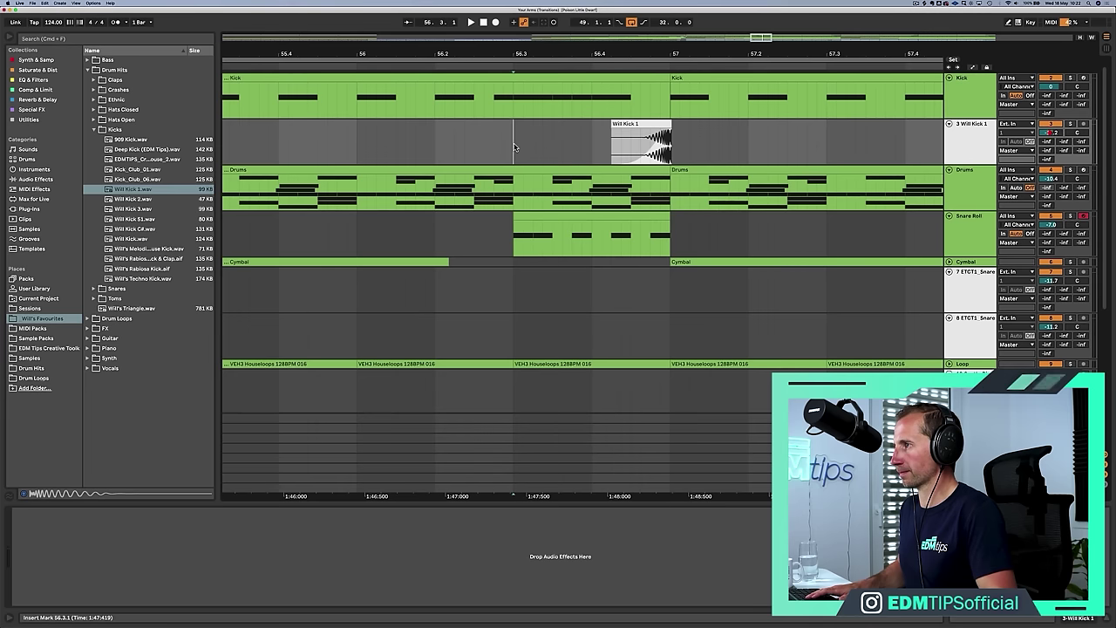
{"action": "key", "text": "space"}
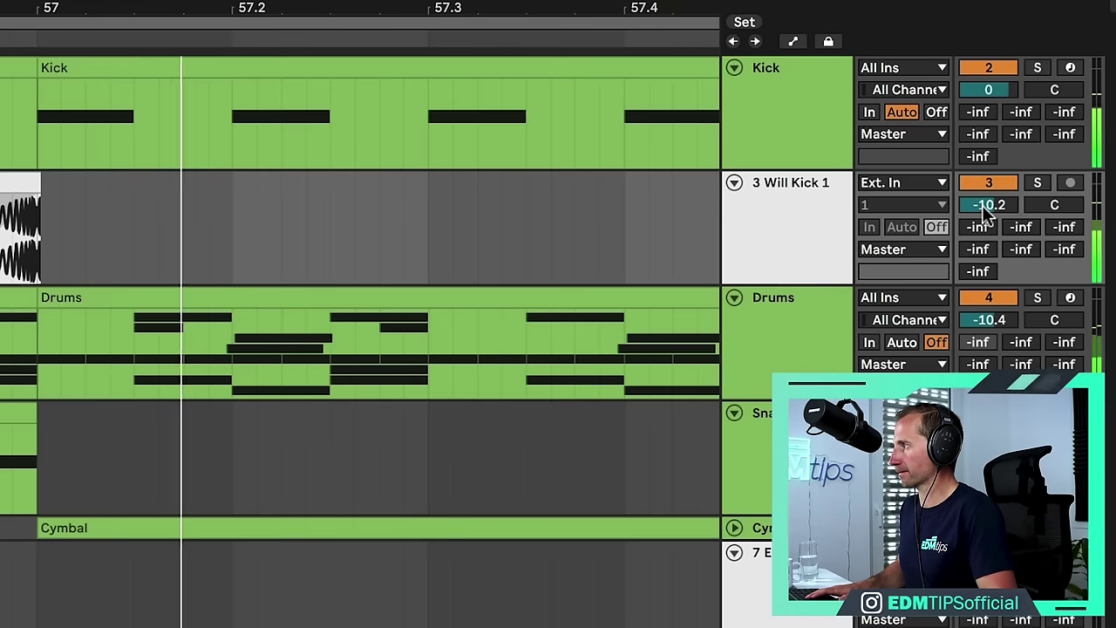
{"action": "left_click_drag", "start_coordinate": [1049, 133], "coordinate": [1049, 138]}
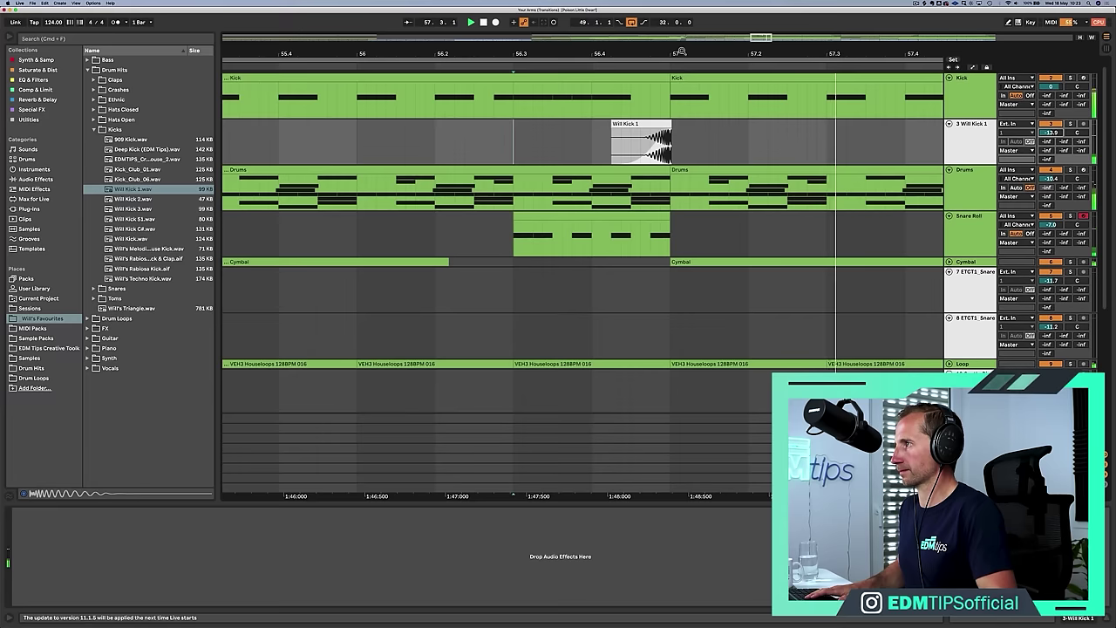
Trim the end of the reversed Will Kick 1 clip to 57.1.1 and play the transition from 56.1.3
{"action": "key", "text": "space"}
{"action": "left_click_drag", "start_coordinate": [681, 53], "coordinate": [671, 130]}
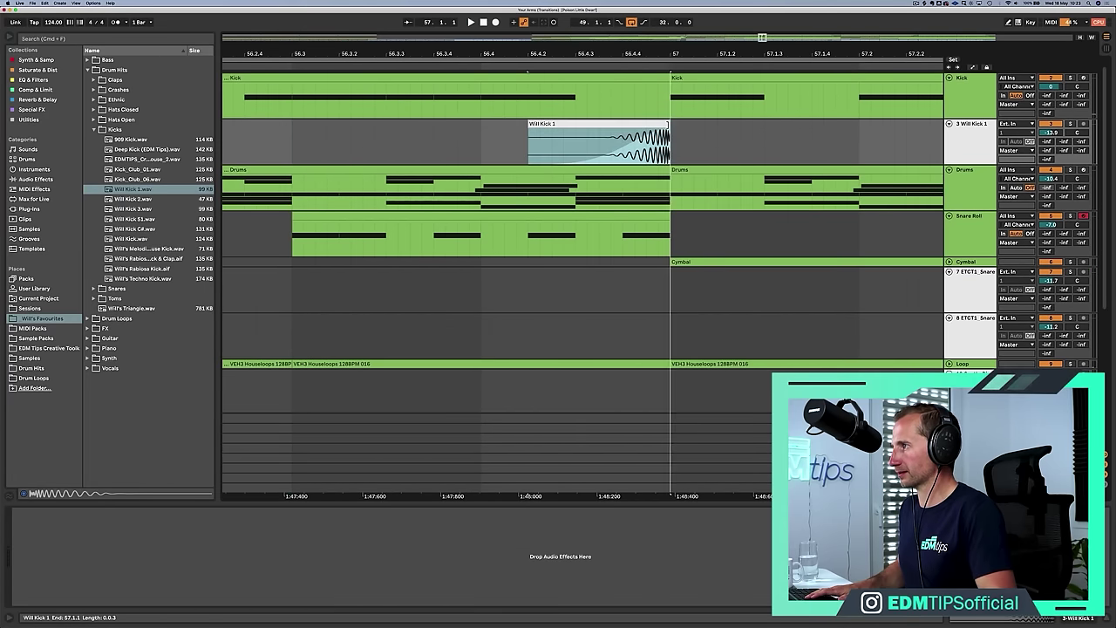
{"action": "left_click", "coordinate": [669, 127]}
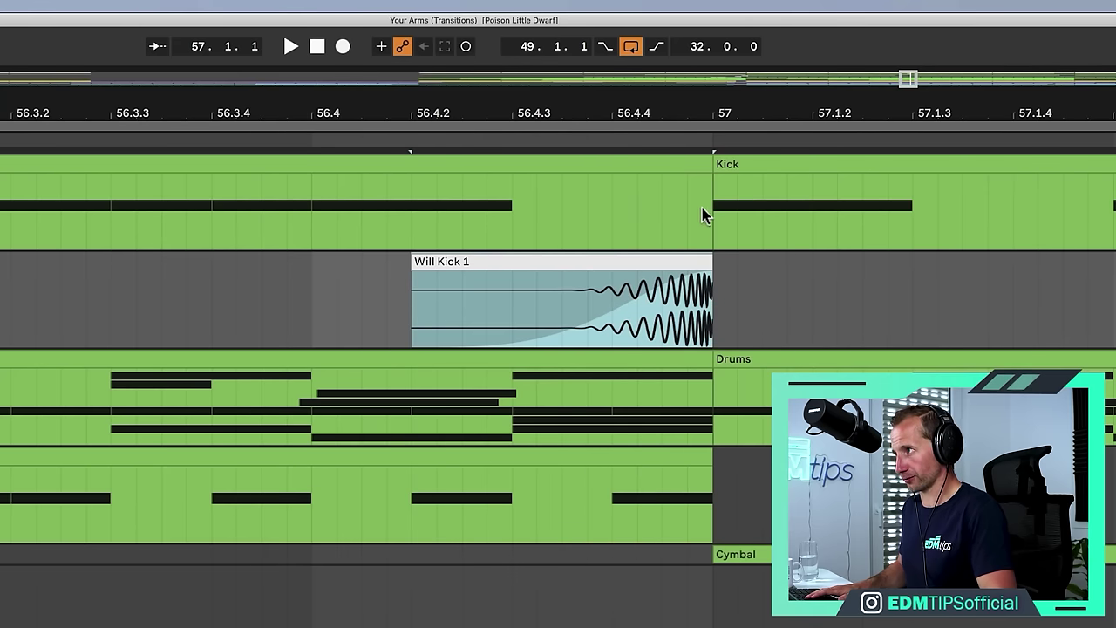
{"action": "left_click", "coordinate": [536, 137]}
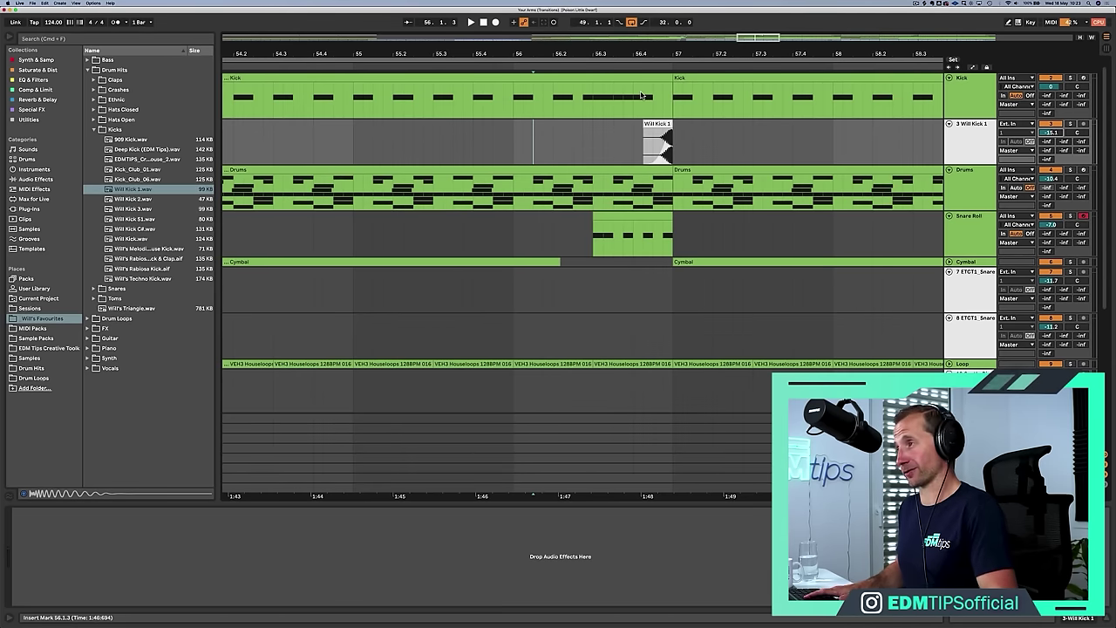
{"action": "key", "text": "space"}
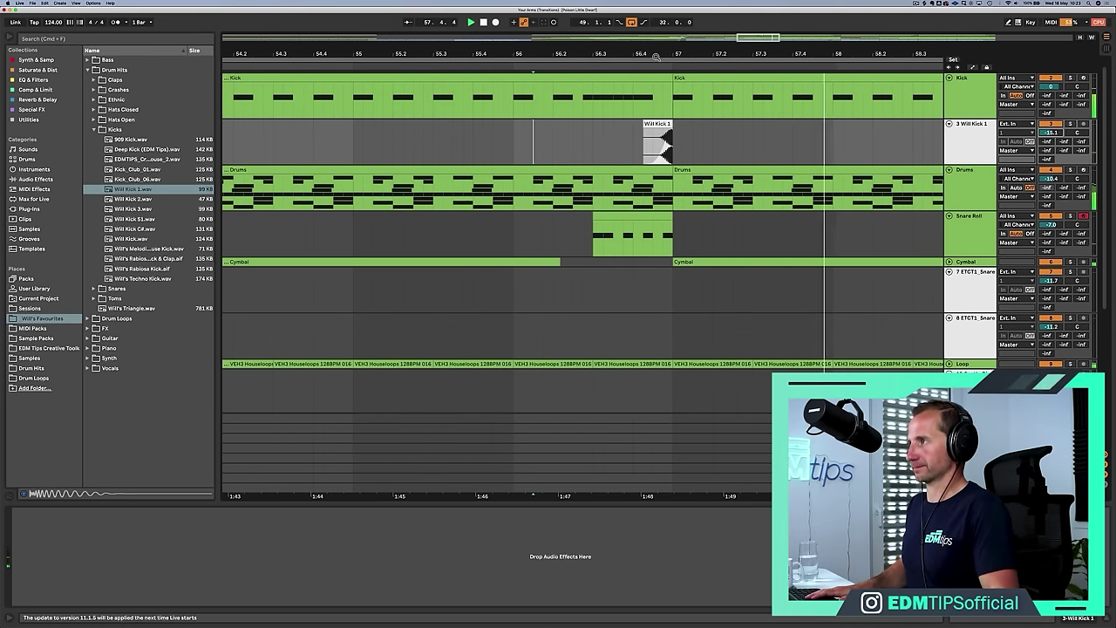
Audition the Piano Melody track soloed from 48.1.1 and again in the full mix from 47.3.1
{"action": "left_click_drag", "start_coordinate": [656, 57], "coordinate": [656, 23]}
{"action": "key", "text": "space"}
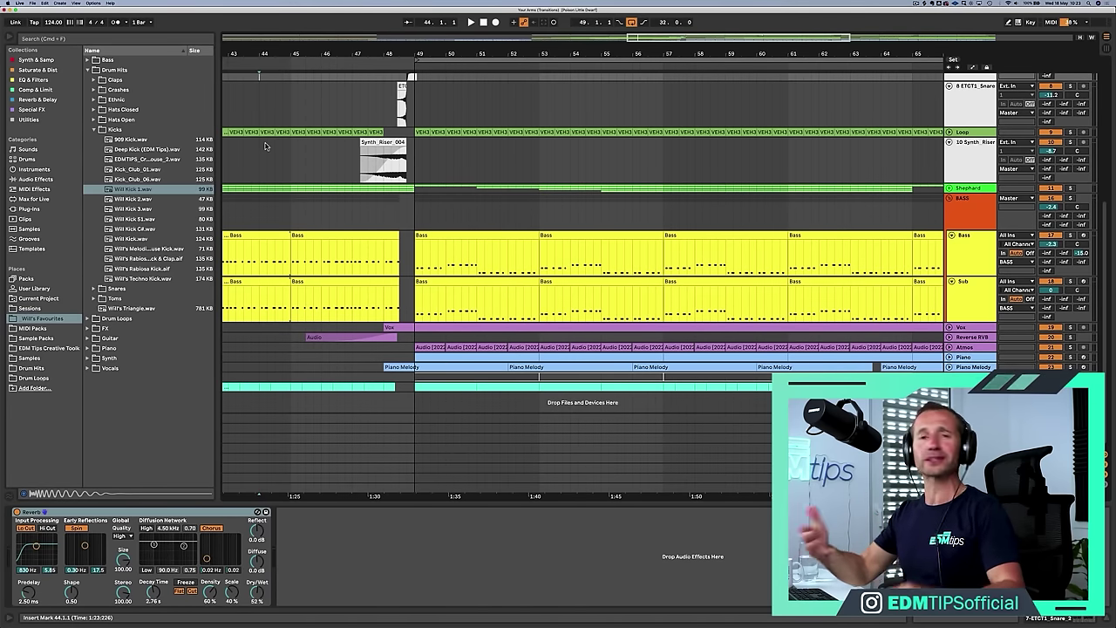
{"action": "scroll", "coordinate": [293, 211], "scroll_direction": "down", "scroll_amount": 1}
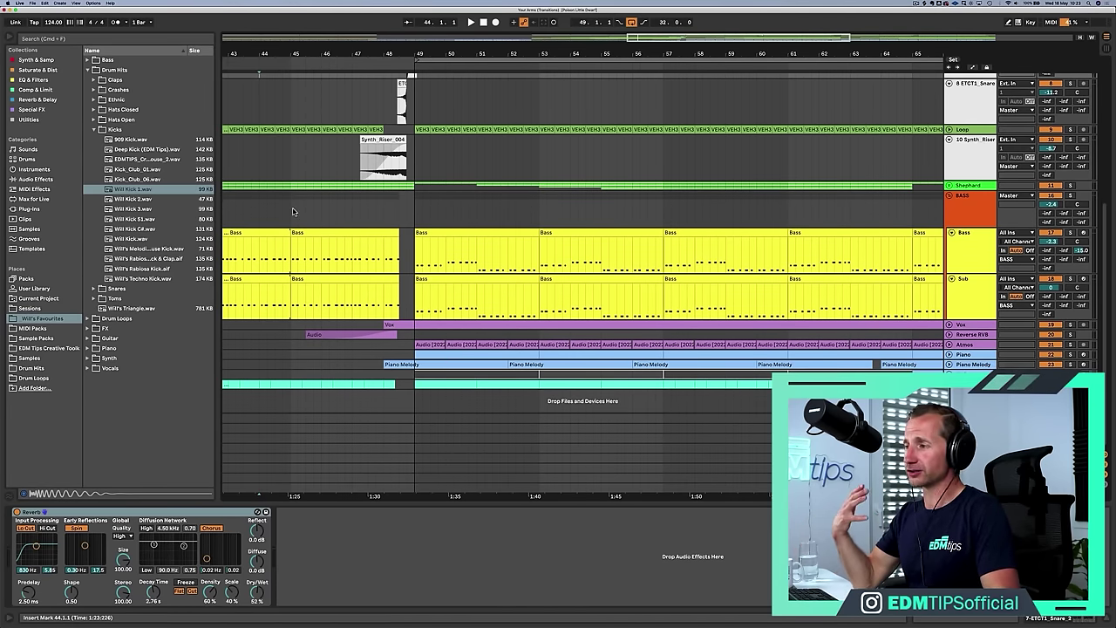
{"action": "left_click_drag", "start_coordinate": [385, 54], "coordinate": [458, 22]}
{"action": "left_click", "coordinate": [1068, 368]}
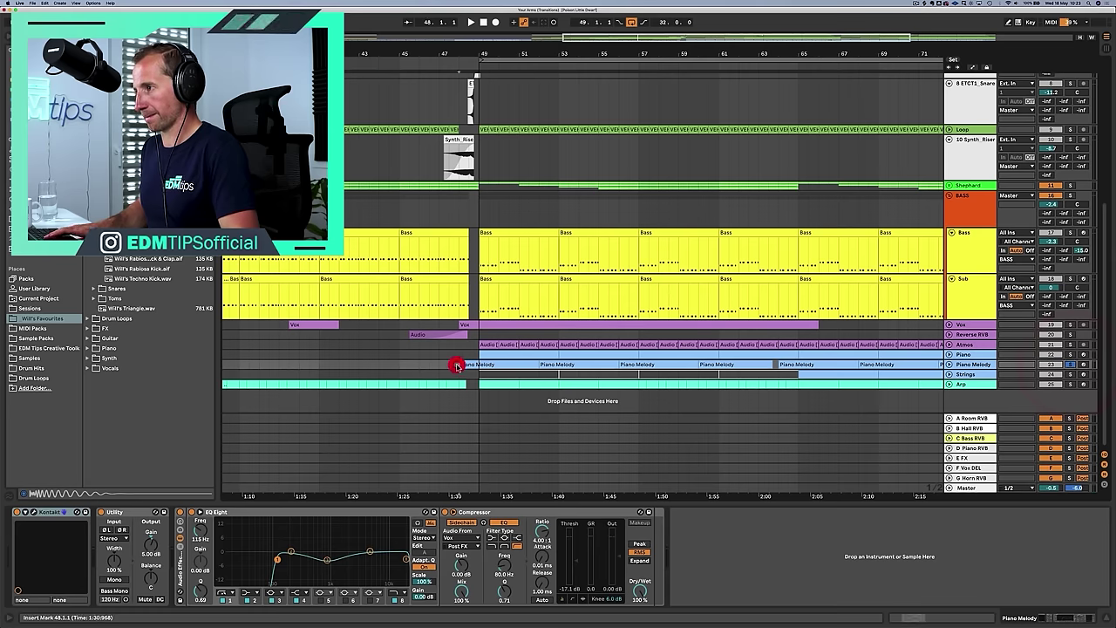
{"action": "key", "text": "space"}
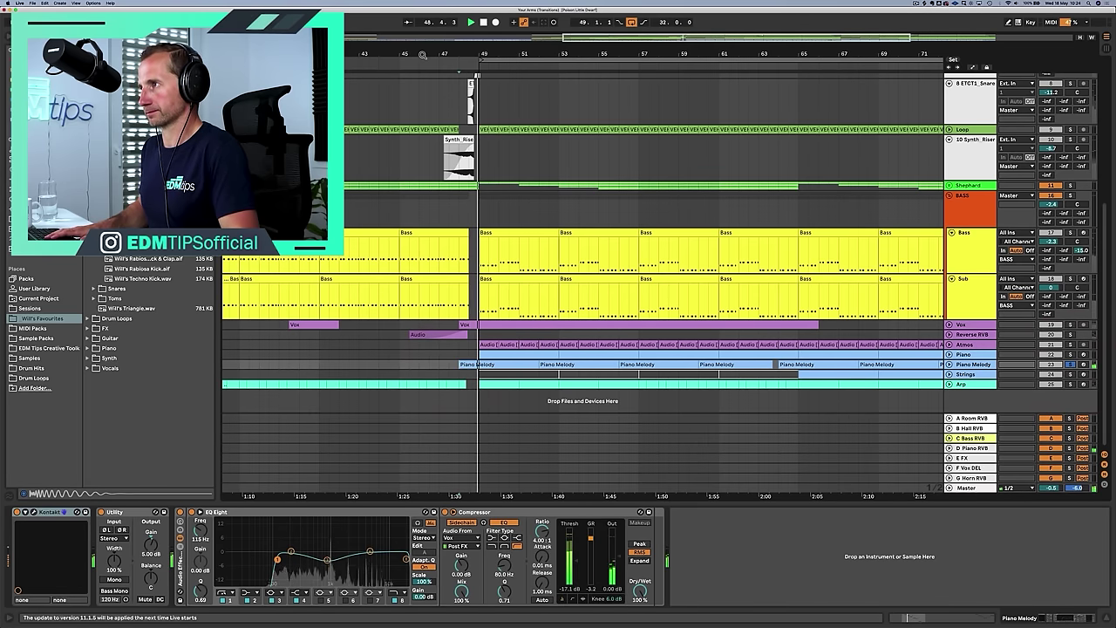
{"action": "left_click_drag", "start_coordinate": [420, 54], "coordinate": [498, 53]}
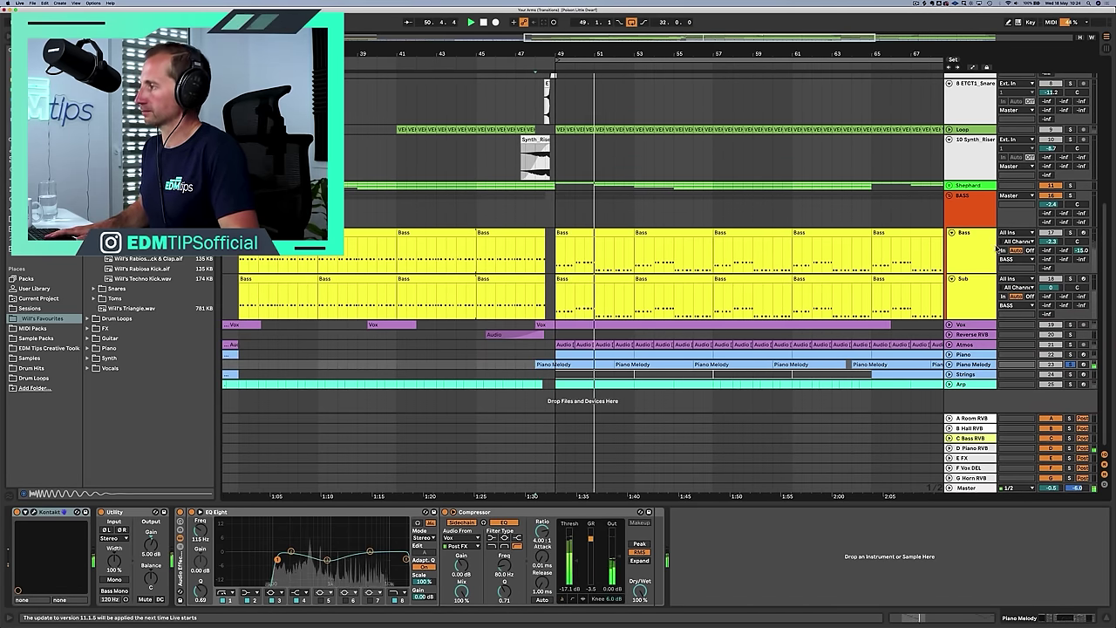
{"action": "key", "text": "space"}
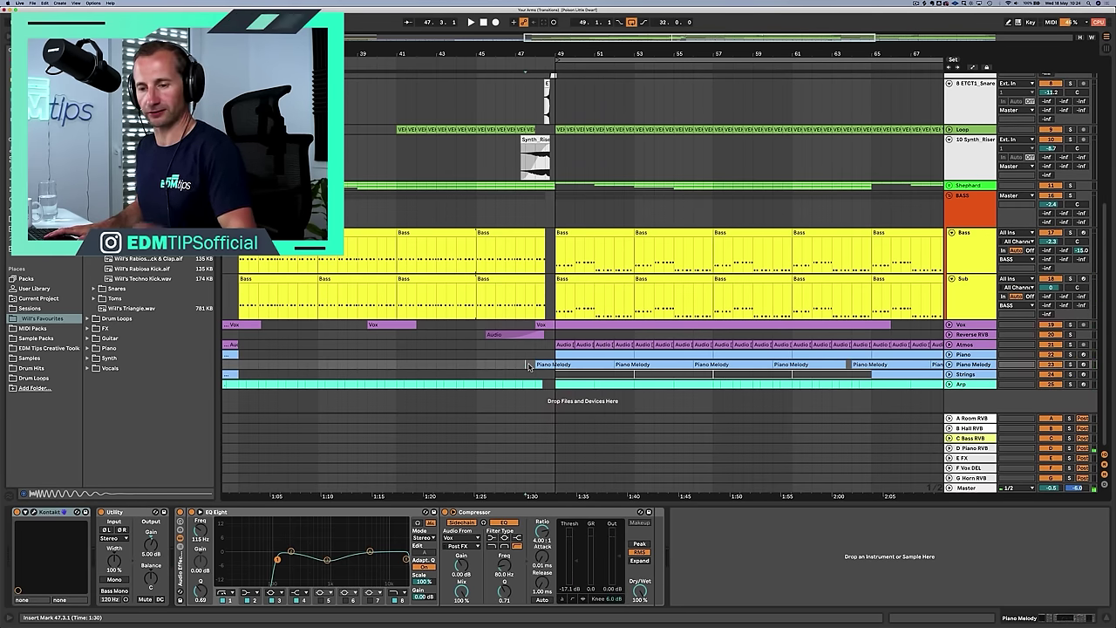
{"action": "key", "text": "space"}
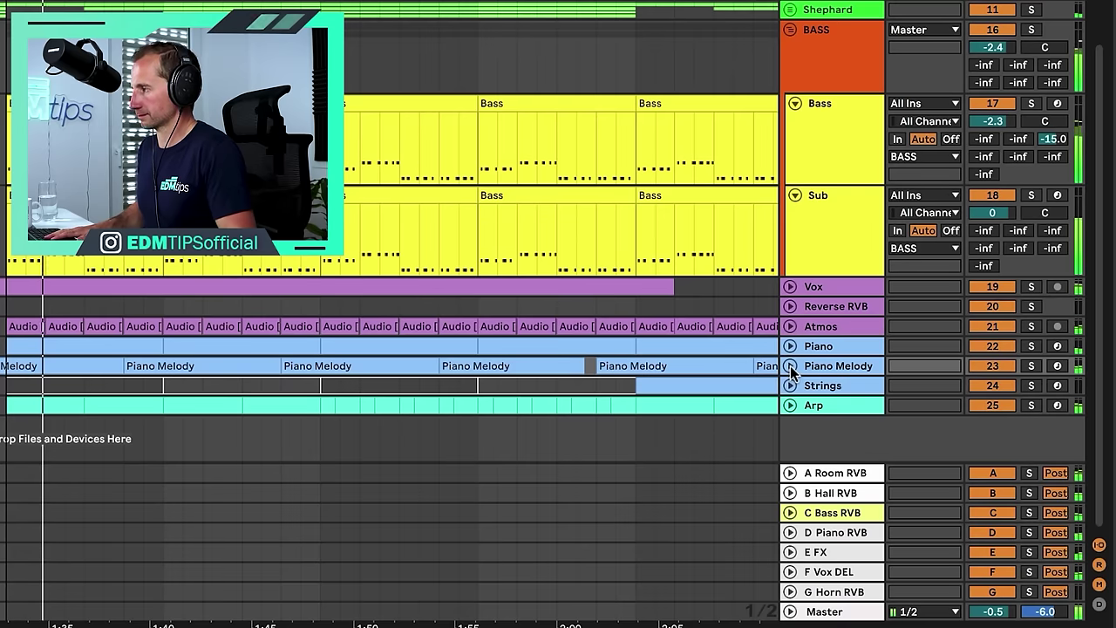
Unfold the Piano Melody track and raise its volume to -2.7 dB during playback
{"action": "left_click", "coordinate": [950, 364]}
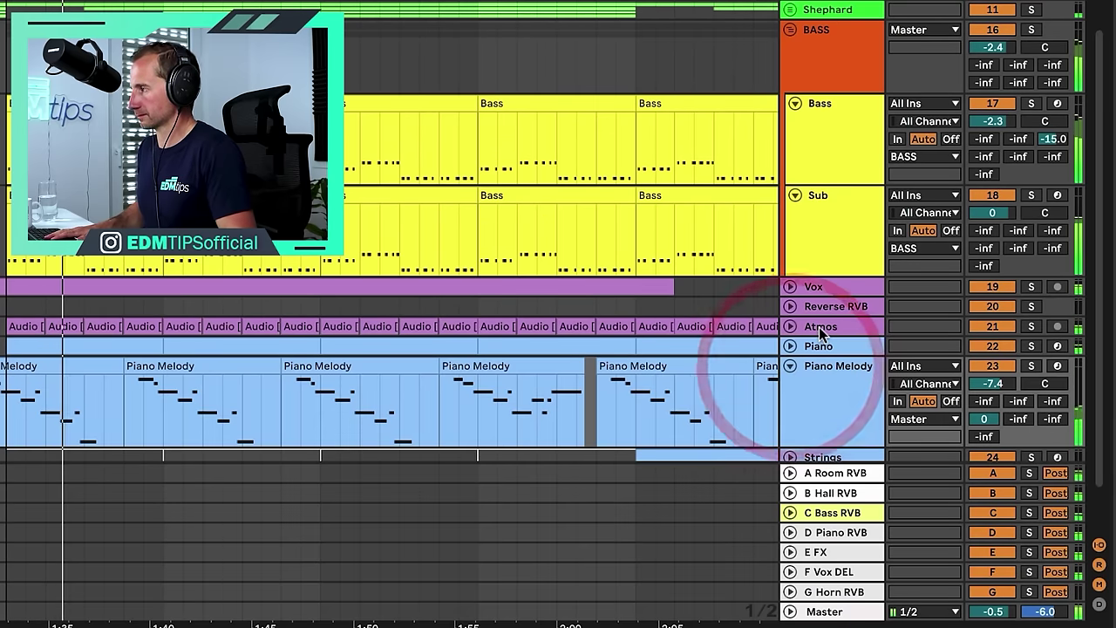
{"action": "scroll", "coordinate": [821, 338], "scroll_direction": "down", "scroll_amount": 2}
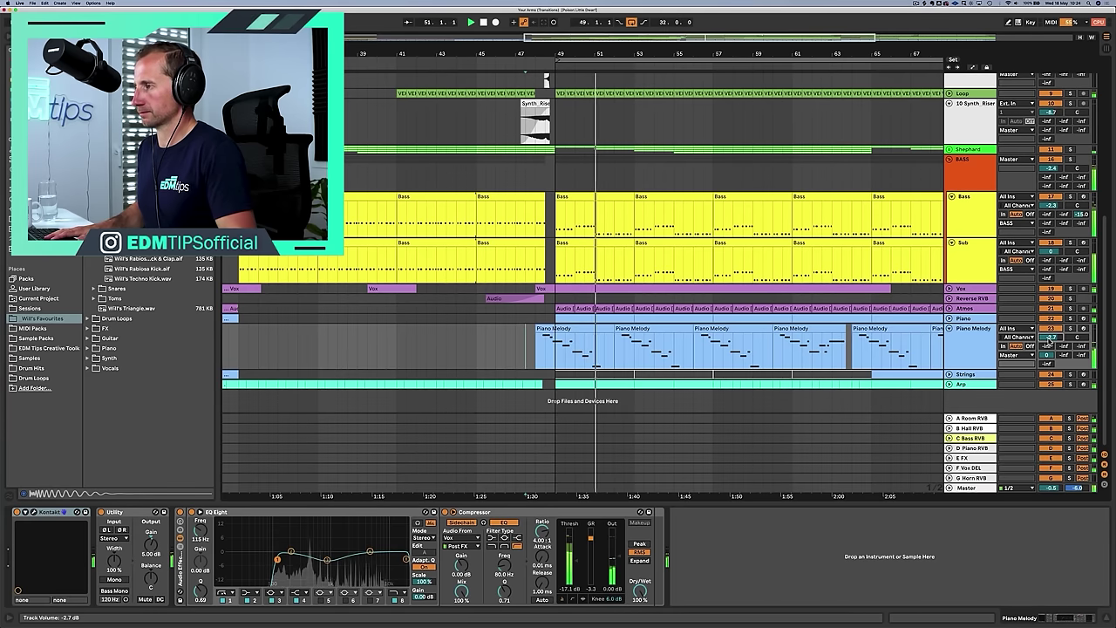
{"action": "key", "text": "space"}
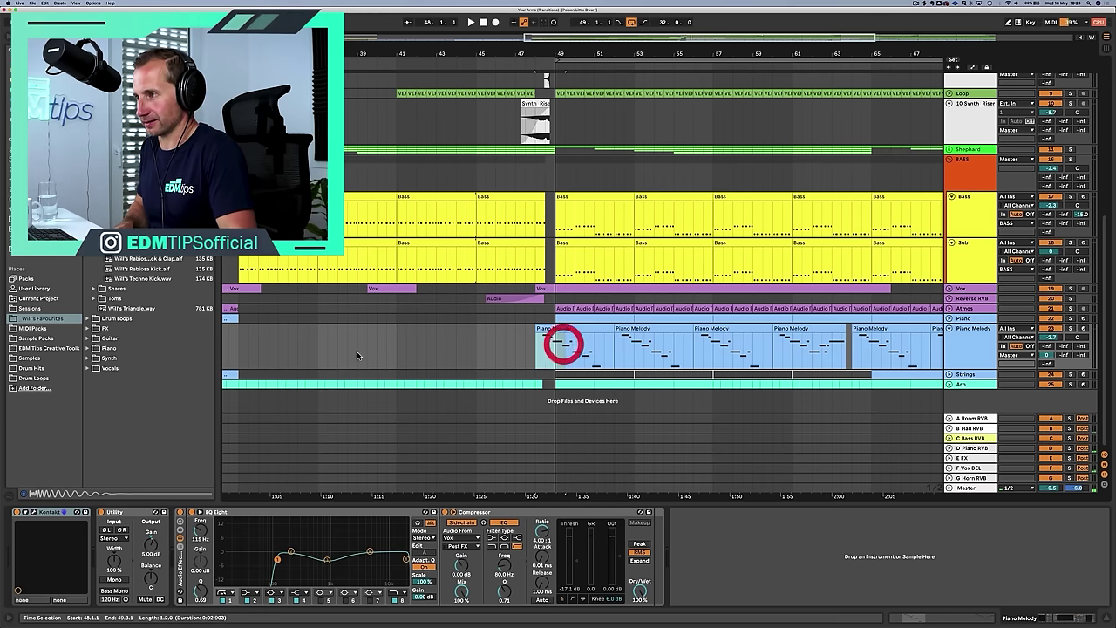
Copy the Piano Melody section from 48.1.1 to 50.1.1 and paste it at 35.1.1 and 32.1.1
{"action": "key", "text": "space"}
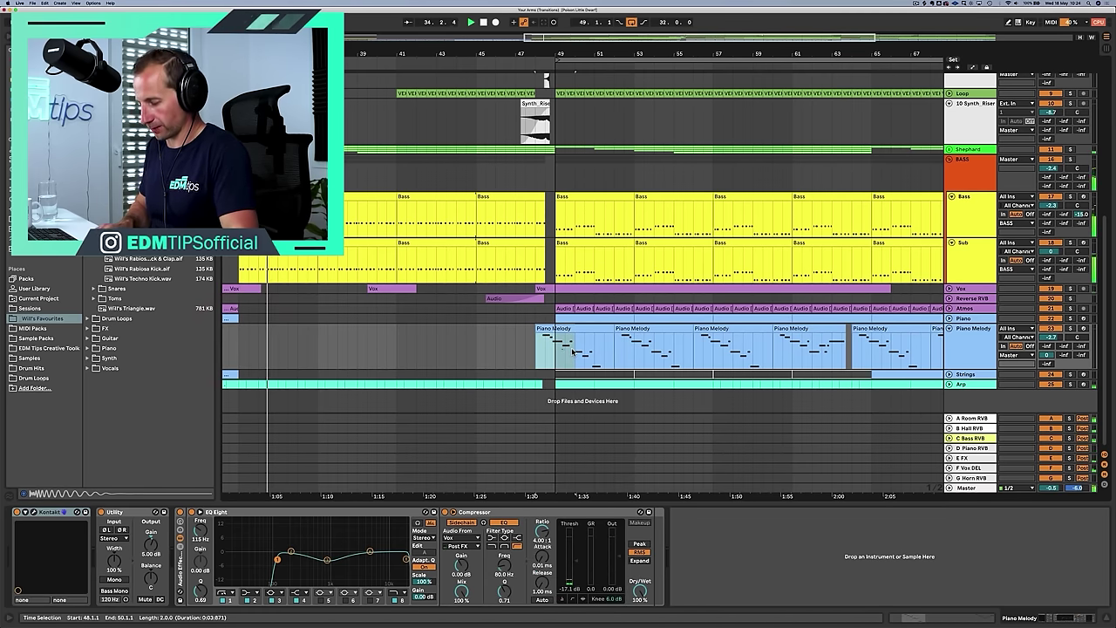
{"action": "key", "text": "super+c"}
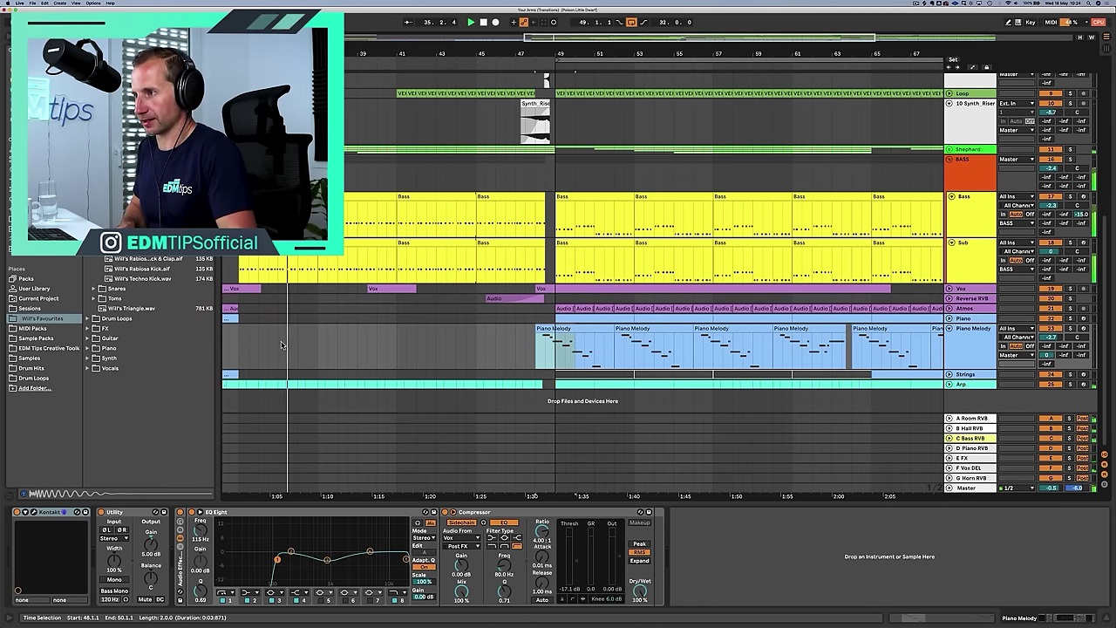
{"action": "key", "text": "space"}
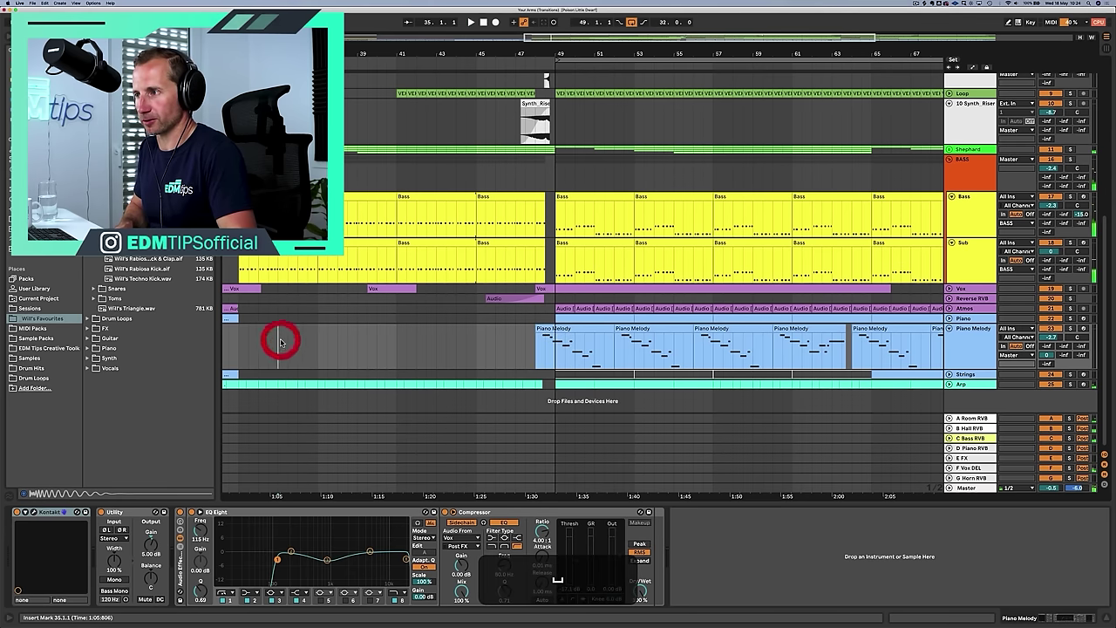
{"action": "key", "text": "super+v"}
{"action": "left_click", "coordinate": [237, 339]}
{"action": "key", "text": "super+v"}
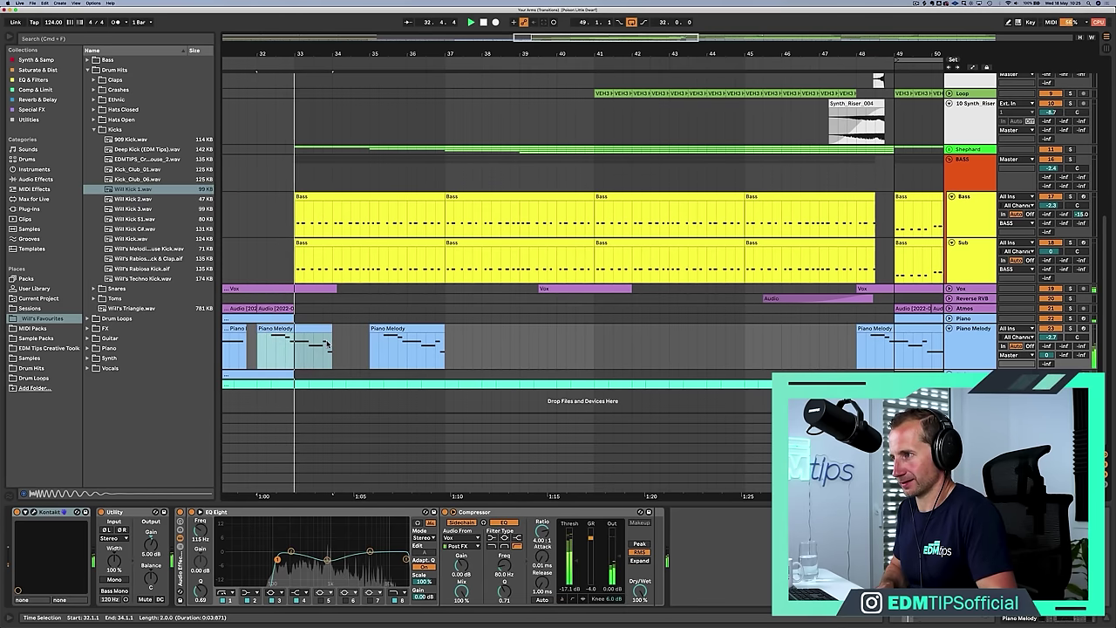
Extend the Piano Melody clip at 32.1.1 to 35.3.1 and delete the section from 35.3.1 to 37.1.1
{"action": "left_click_drag", "start_coordinate": [332, 334], "coordinate": [386, 325]}
{"action": "left_click", "coordinate": [398, 324]}
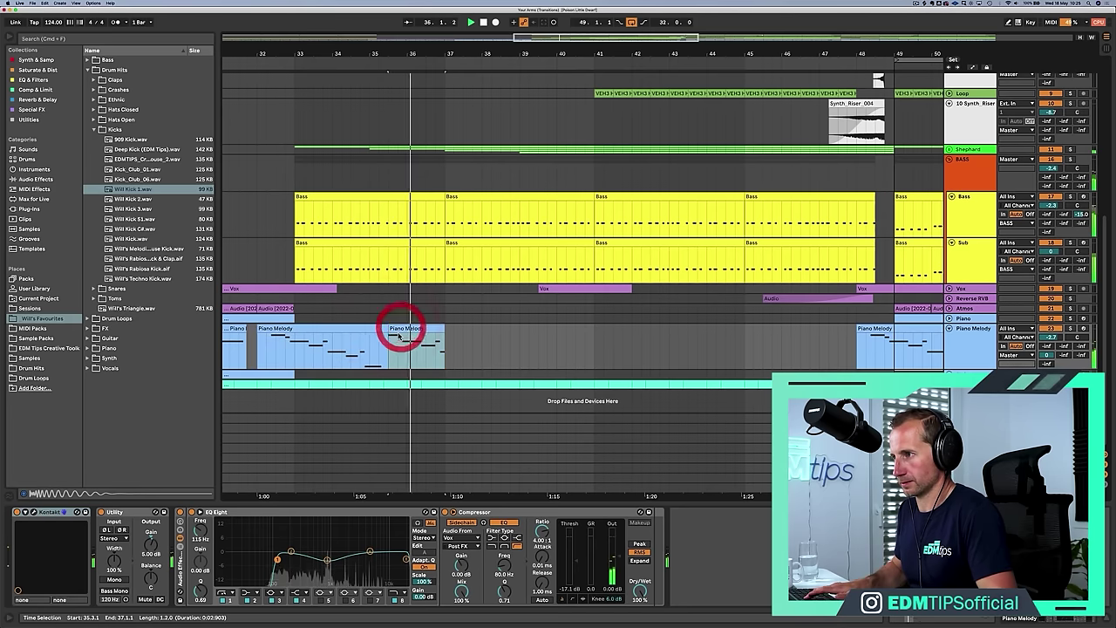
{"action": "key", "text": "BackSpace"}
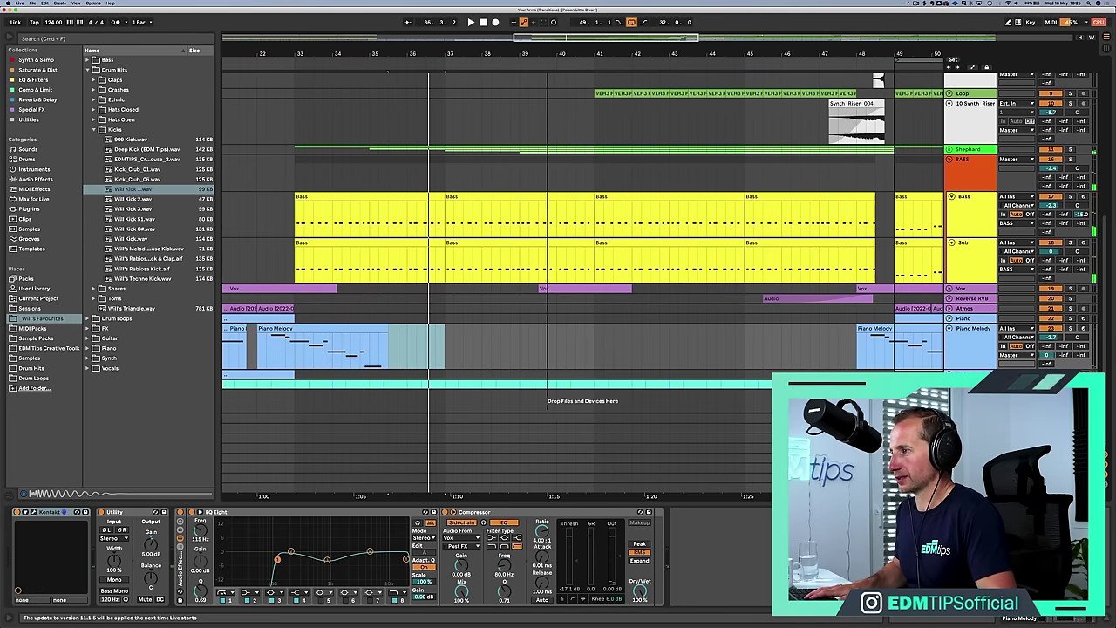
Copy the 16 bars of Piano Melody from 48.1.1 to 64.1.1 and paste them at 32.1.1
{"action": "left_click_drag", "start_coordinate": [548, 50], "coordinate": [527, 20]}
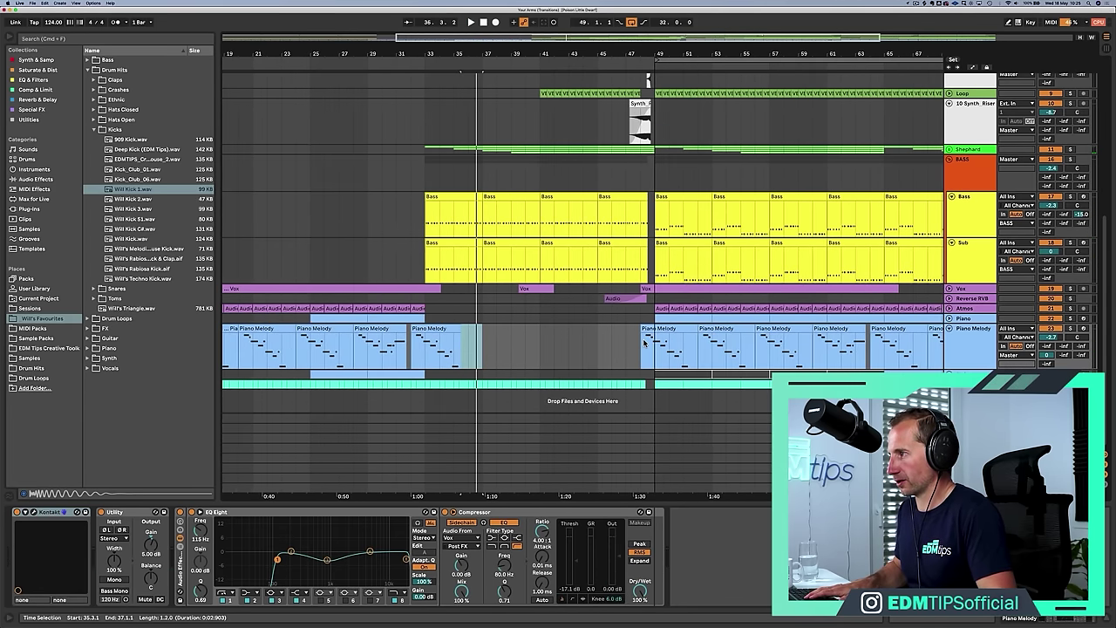
{"action": "left_click_drag", "start_coordinate": [708, 342], "coordinate": [842, 345]}
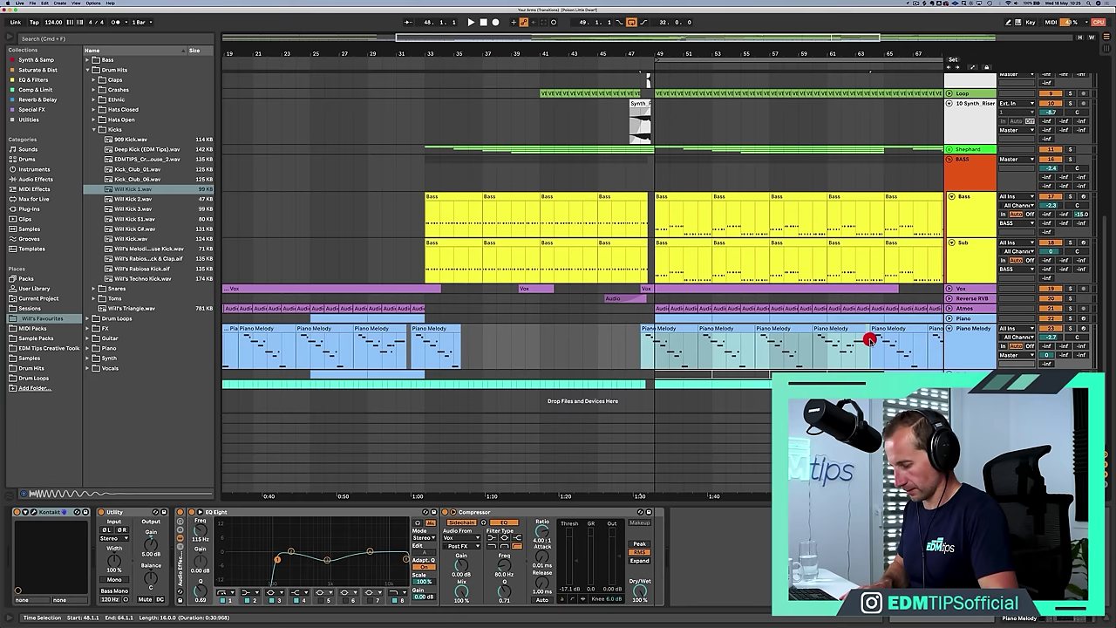
{"action": "key", "text": "super+c"}
{"action": "left_click", "coordinate": [413, 349]}
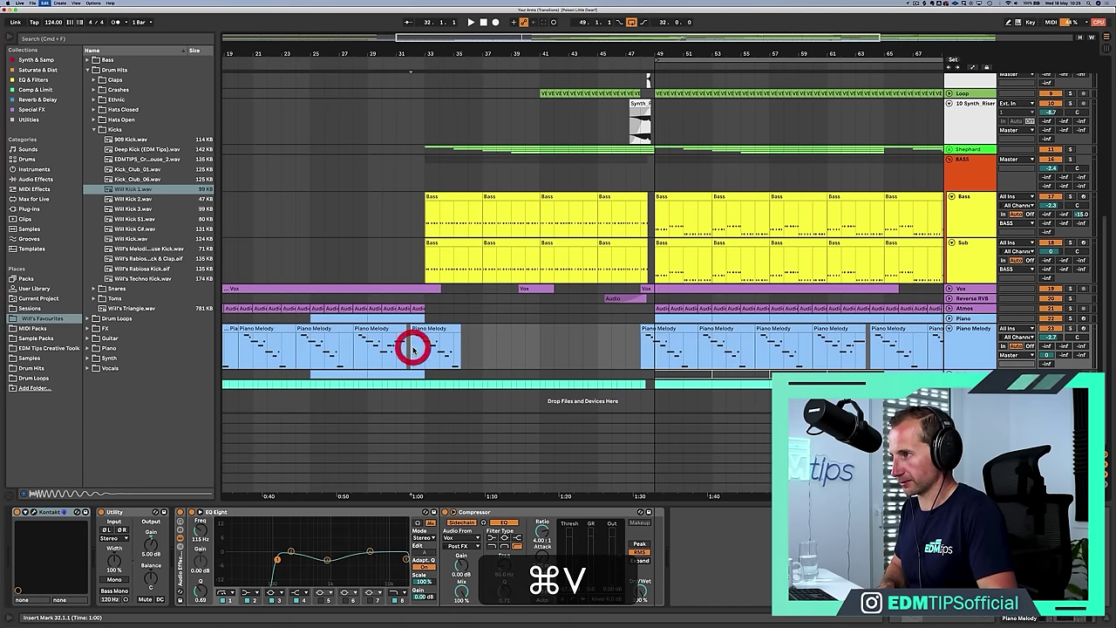
{"action": "key", "text": "super+v"}
Add a Reverb from the Reverb & Delay collection to the end of the Piano Melody track's device chain
{"action": "left_click", "coordinate": [962, 341]}
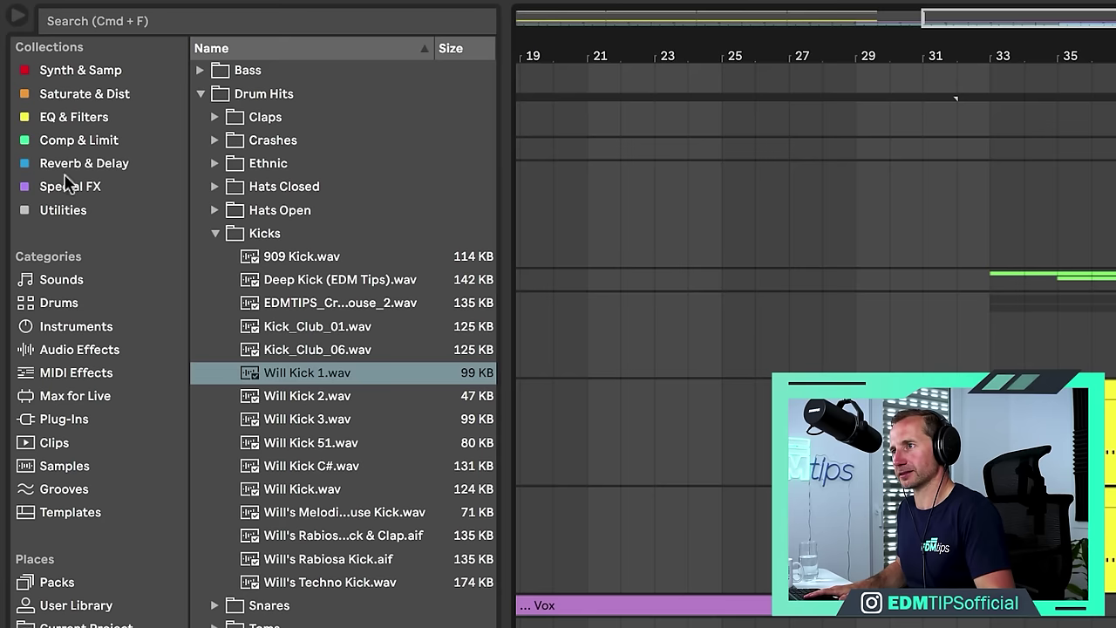
{"action": "left_click", "coordinate": [30, 89]}
{"action": "left_click", "coordinate": [33, 100]}
{"action": "left_click", "coordinate": [247, 143]}
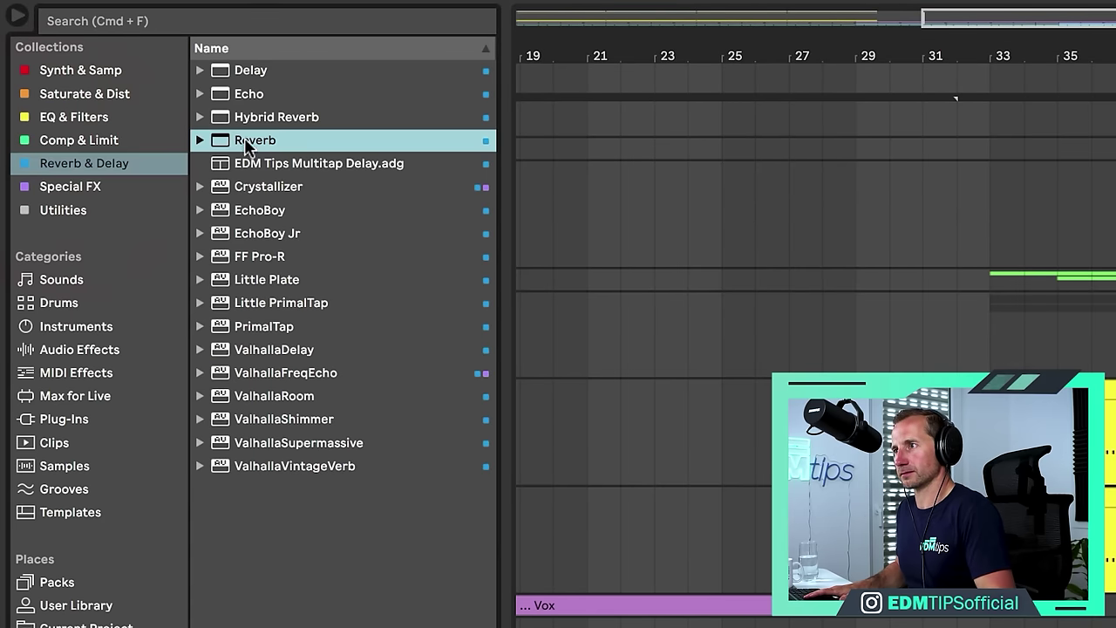
{"action": "left_click_drag", "start_coordinate": [253, 140], "coordinate": [988, 586]}
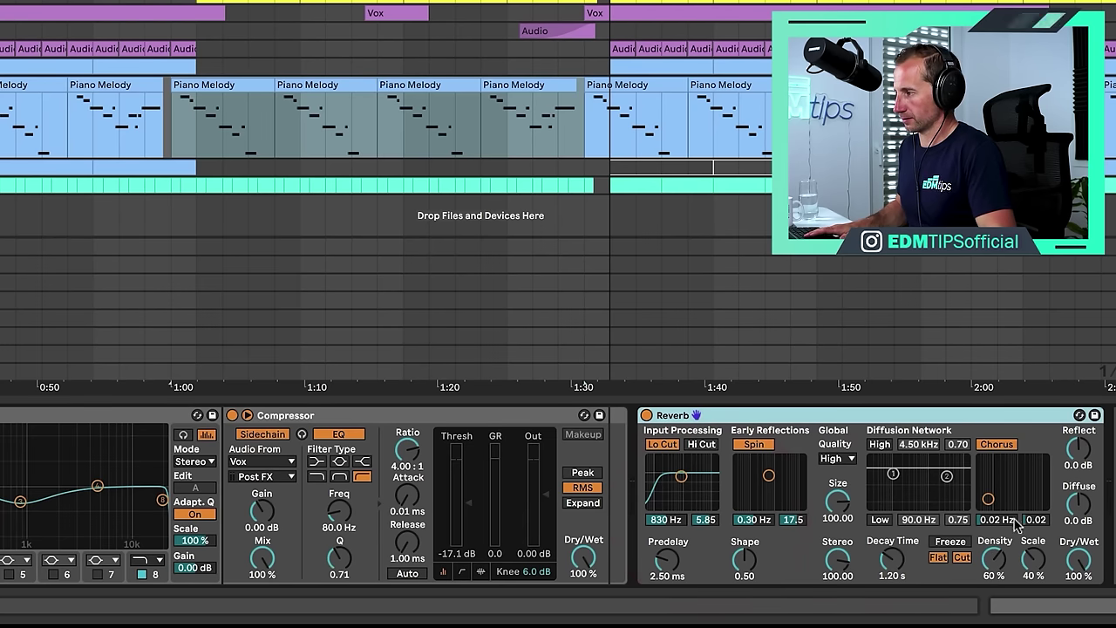
Set the Reverb's Reflect and Diffuse levels to 6.0 dB and lengthen its decay time while playing the soloed Piano Melody track
{"action": "left_click_drag", "start_coordinate": [1073, 511], "coordinate": [1079, 489]}
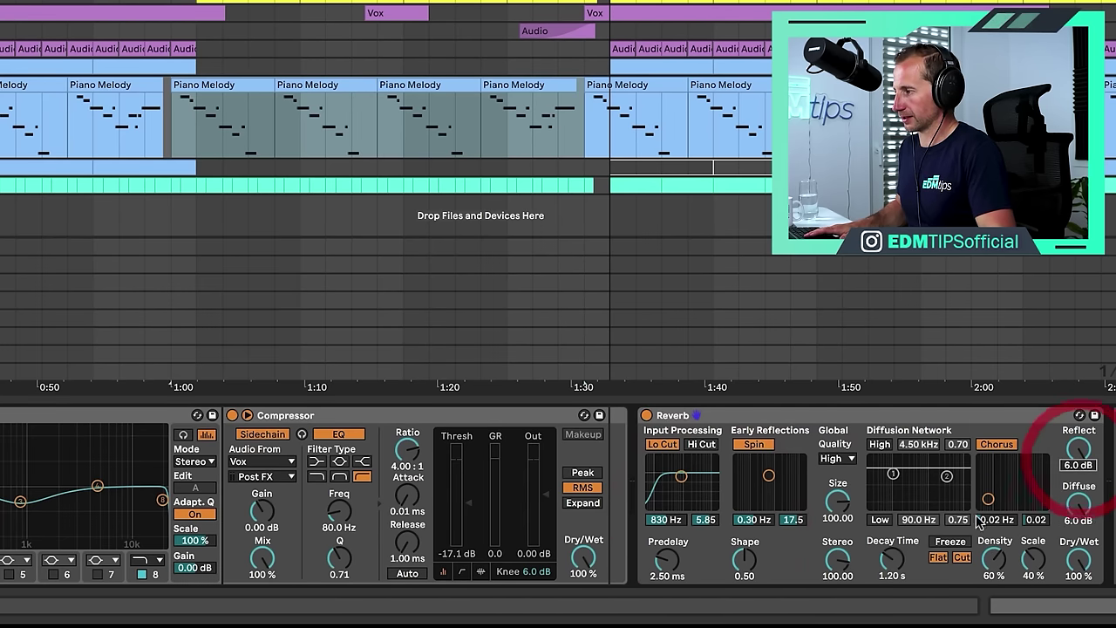
{"action": "left_click", "coordinate": [1071, 328]}
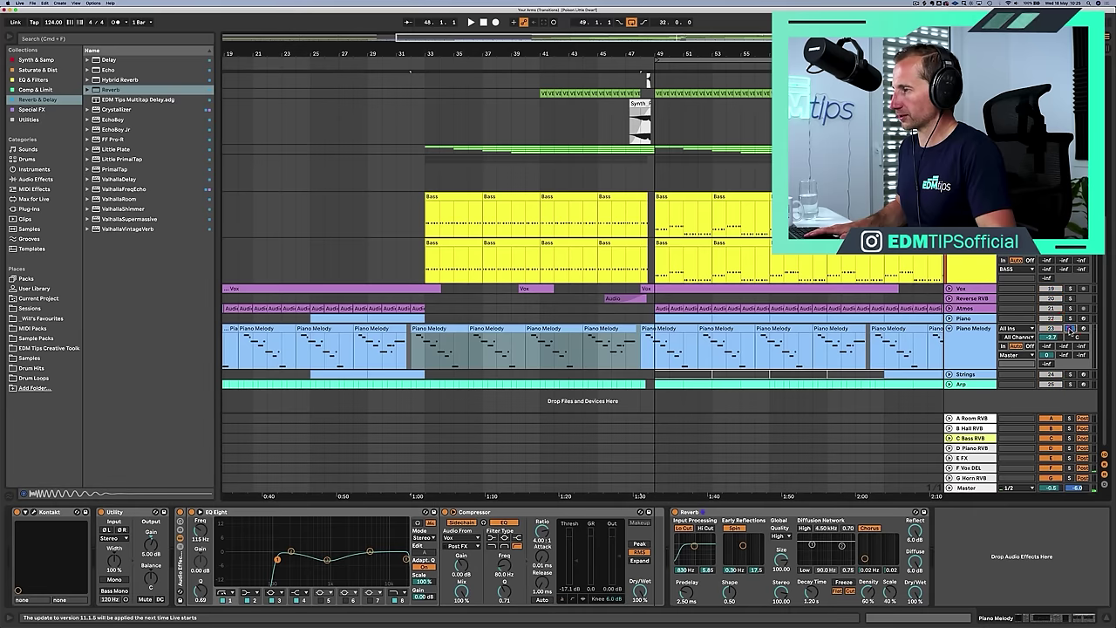
{"action": "key", "text": "space"}
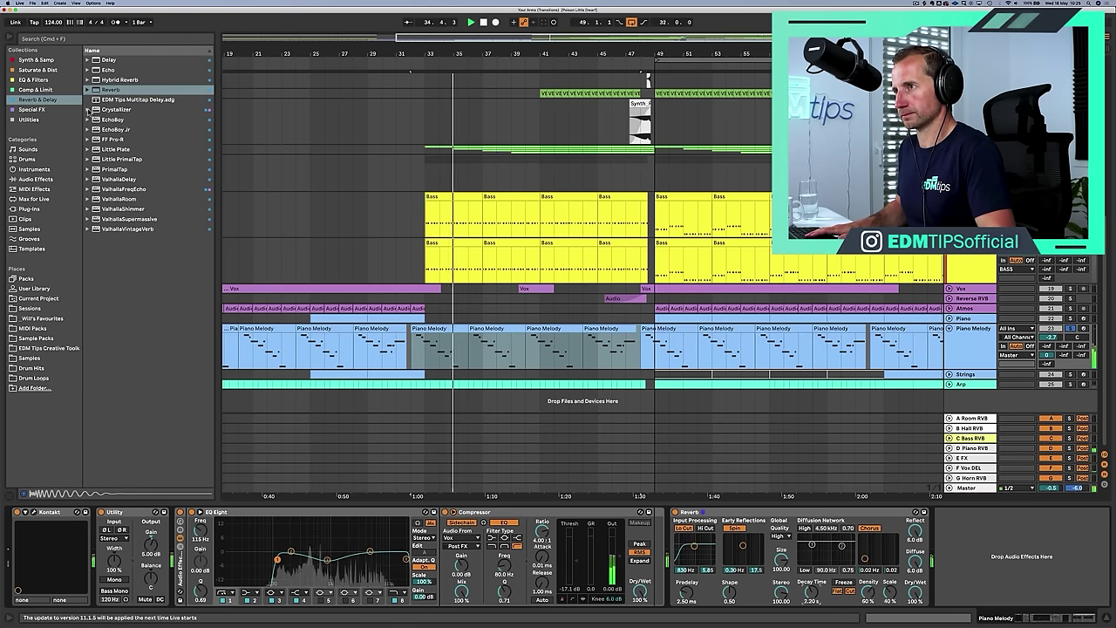
Add an EQ Eight after the Reverb and raise its band 1 low-cut frequency to 325 Hz
{"action": "left_click", "coordinate": [37, 80]}
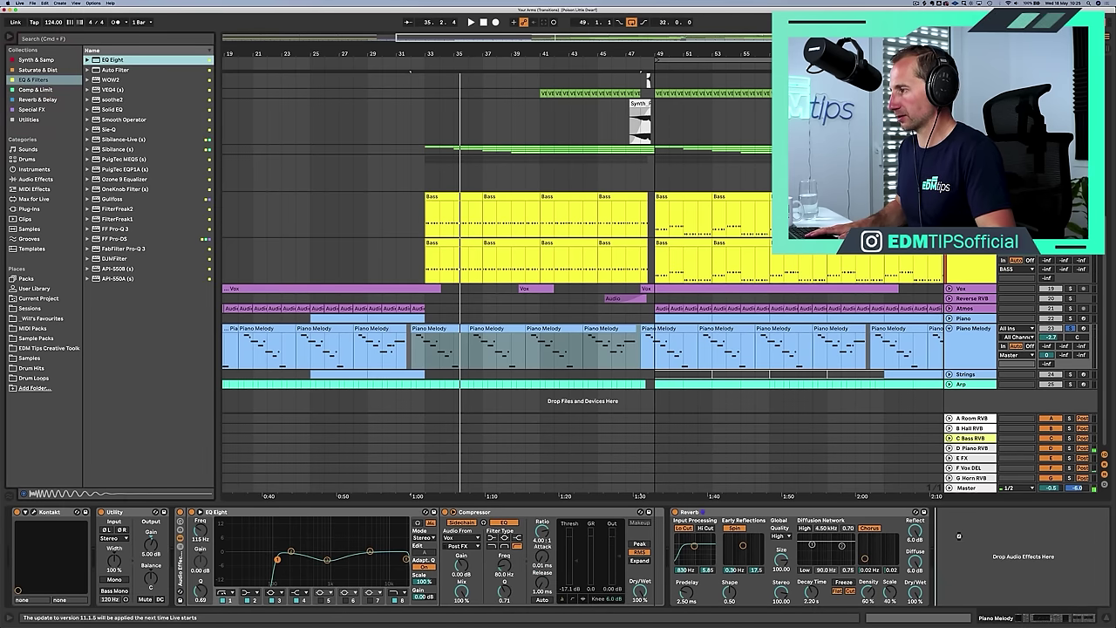
{"action": "left_click_drag", "start_coordinate": [960, 535], "coordinate": [960, 528]}
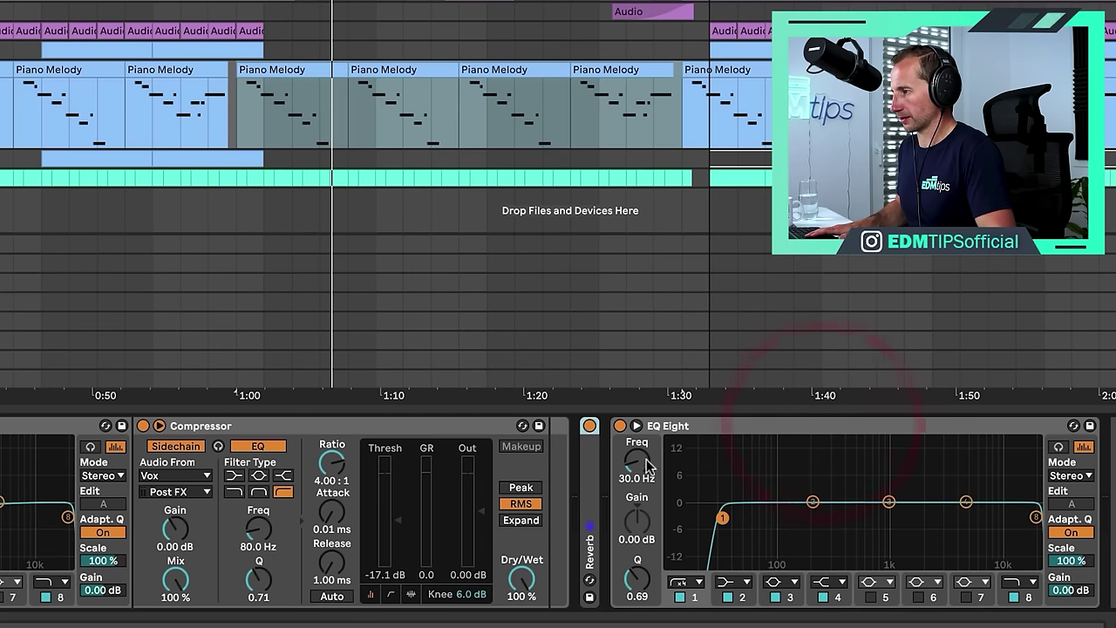
{"action": "left_click_drag", "start_coordinate": [646, 466], "coordinate": [646, 418]}
{"action": "key", "text": "space"}
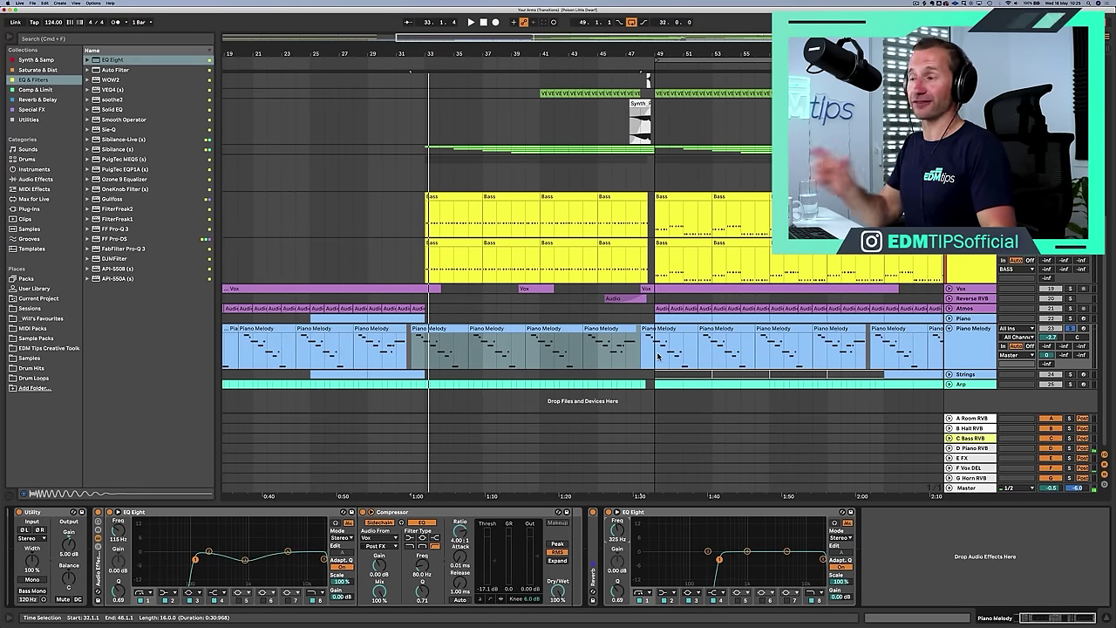
Add an Auto Filter after the EQ Eight on the Piano Melody track and lower its low-pass frequency to 524 Hz
{"action": "left_click", "coordinate": [108, 70]}
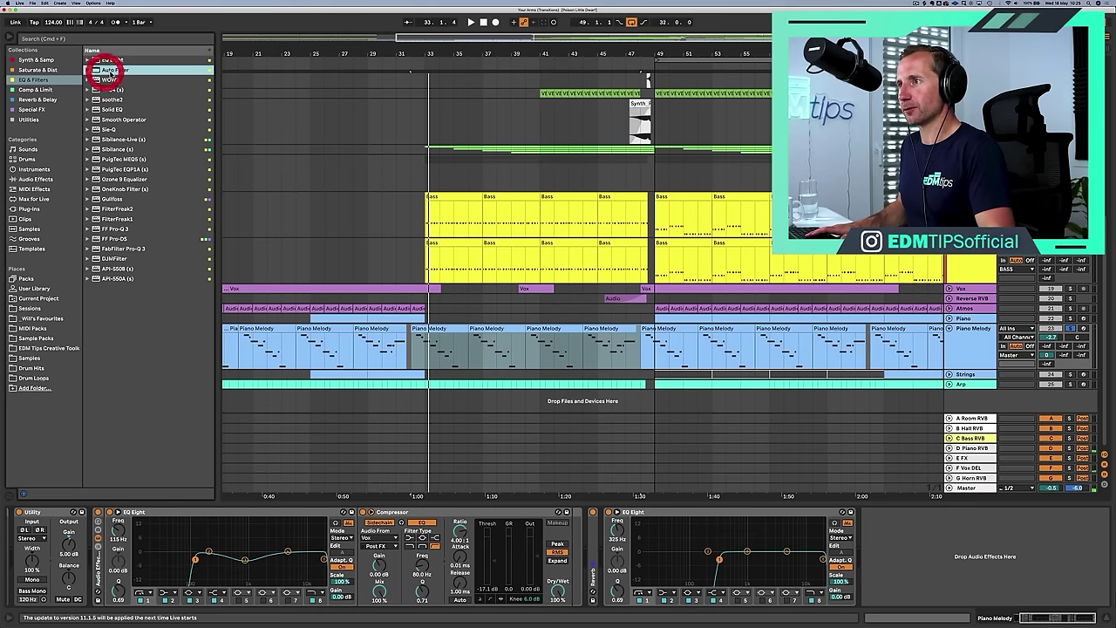
{"action": "left_click_drag", "start_coordinate": [894, 556], "coordinate": [894, 556]}
{"action": "double_click", "coordinate": [663, 513]}
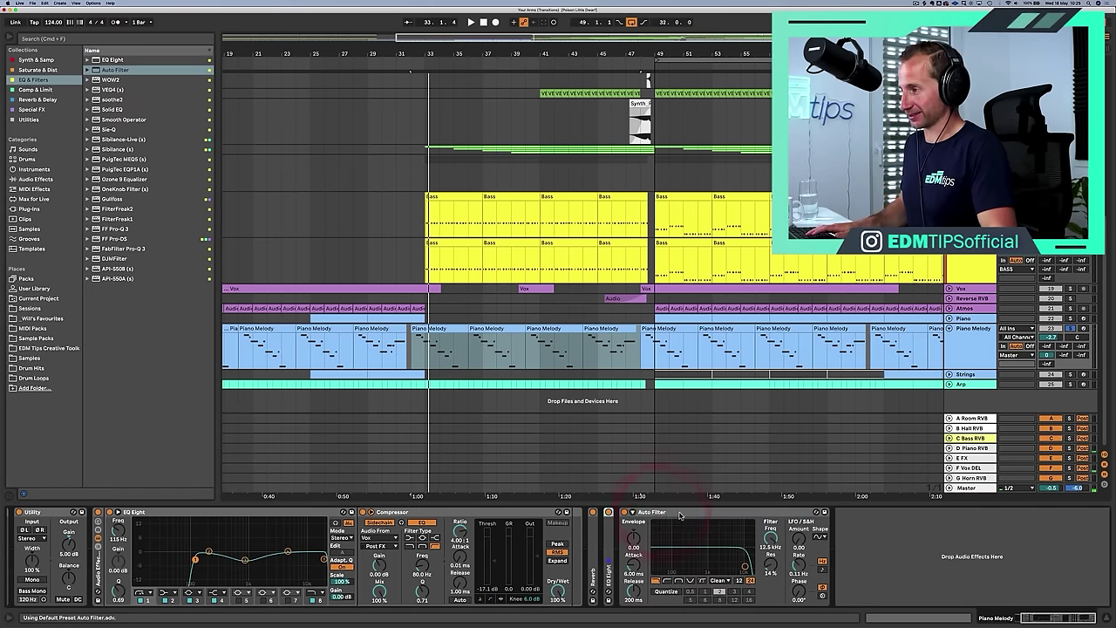
{"action": "left_click", "coordinate": [680, 516]}
{"action": "left_click_drag", "start_coordinate": [766, 540], "coordinate": [766, 545]}
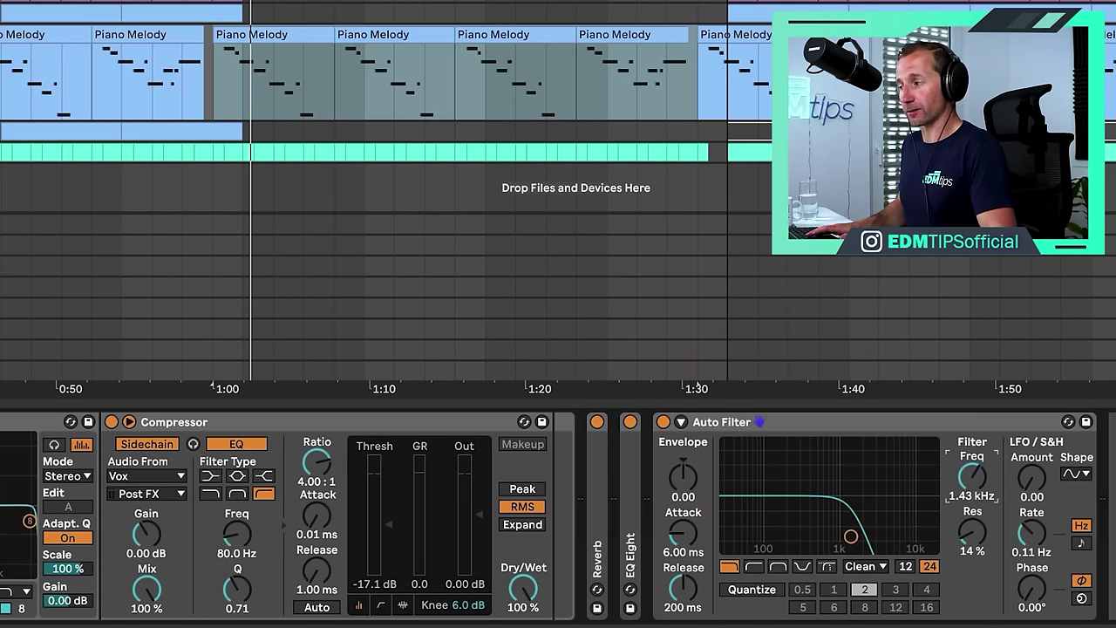
Show the Auto Filter frequency automation in a new lane, ramp it upward from 524 Hz to a higher point at bar 48, and fold the device
{"action": "right_click", "coordinate": [976, 476]}
{"action": "left_click", "coordinate": [1038, 501]}
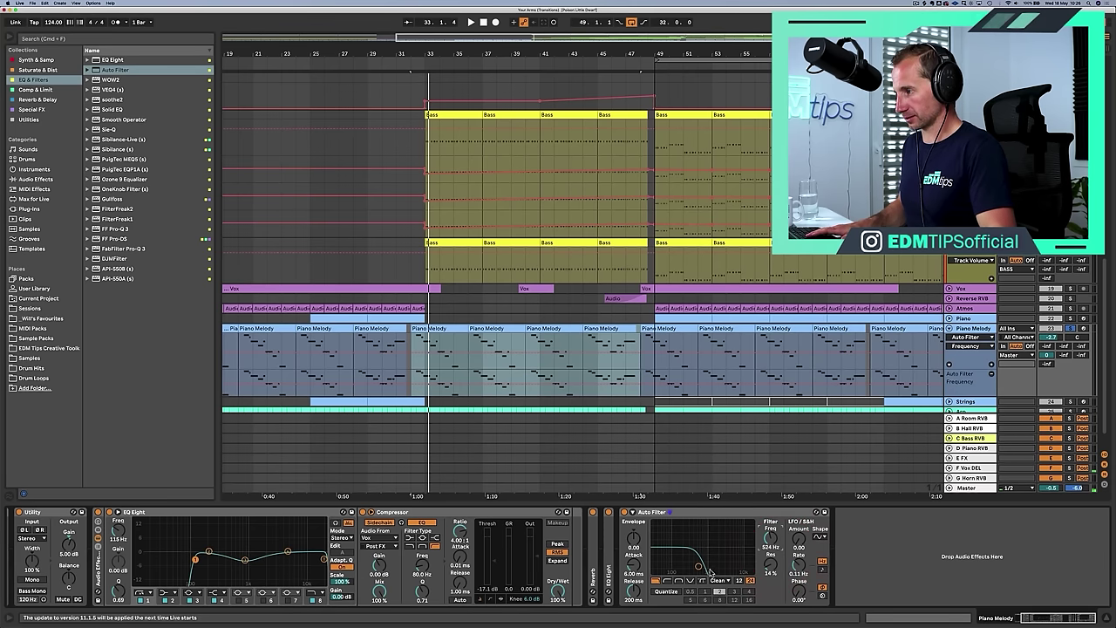
{"action": "key", "text": "space"}
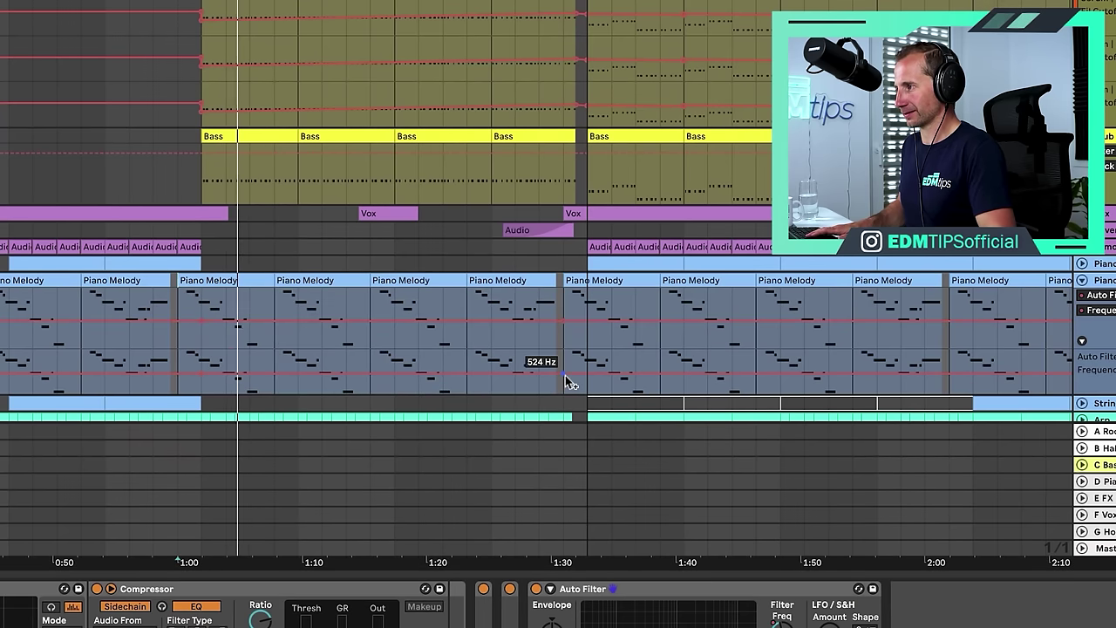
{"action": "left_click_drag", "start_coordinate": [565, 375], "coordinate": [565, 351]}
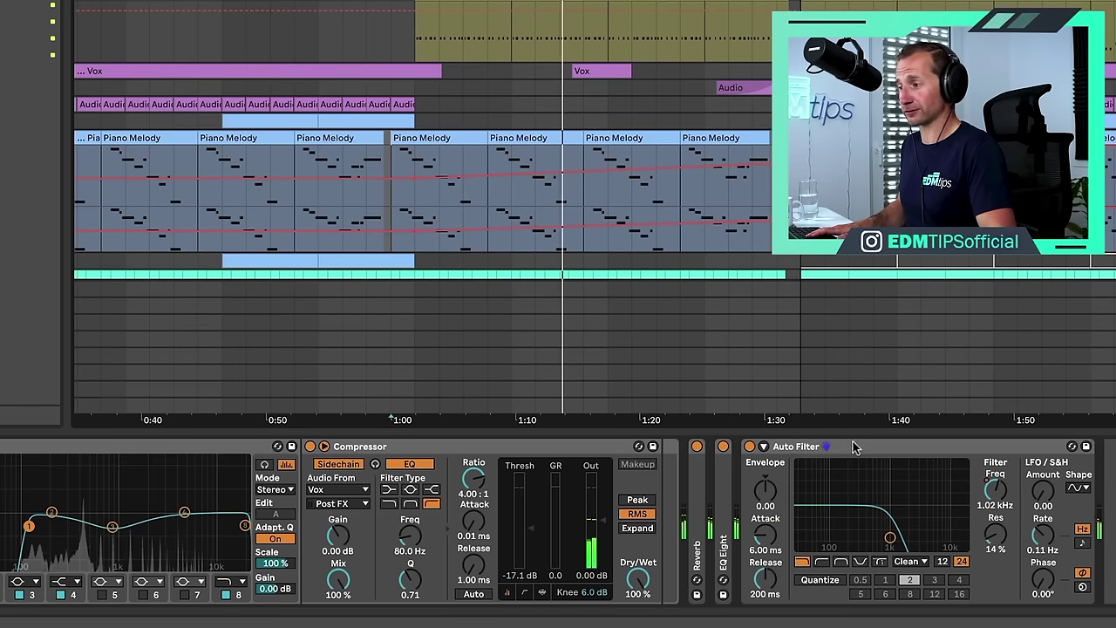
{"action": "double_click", "coordinate": [635, 595]}
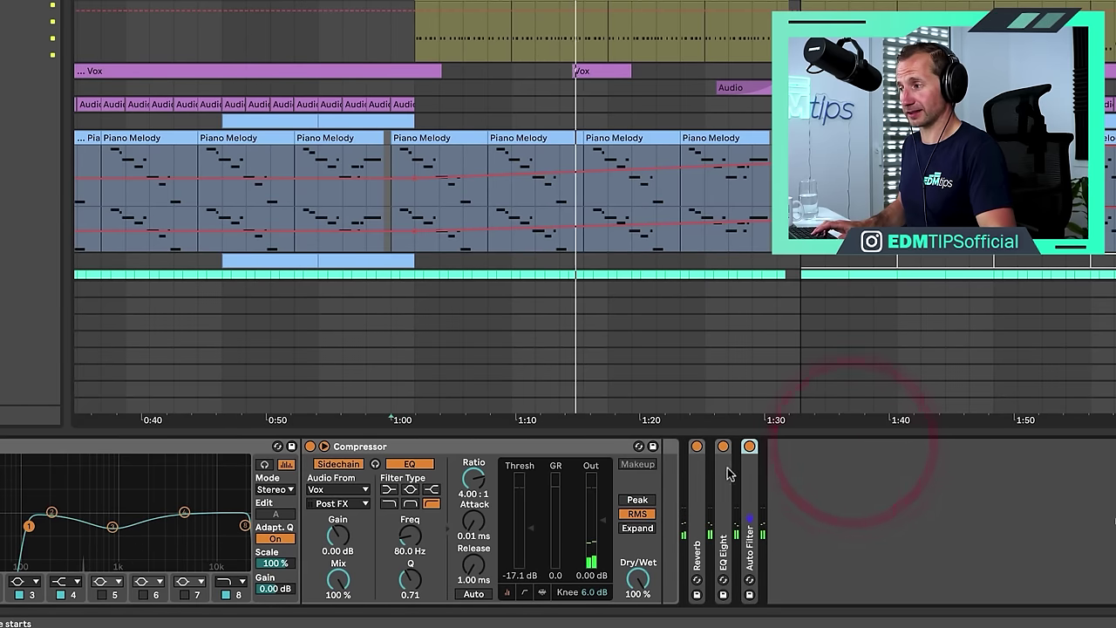
Group the Reverb, EQ Eight and Auto Filter on the Piano Melody track into one Audio Effect Rack
{"action": "left_click", "coordinate": [699, 469]}
{"action": "left_click", "coordinate": [749, 469], "text": "shift"}
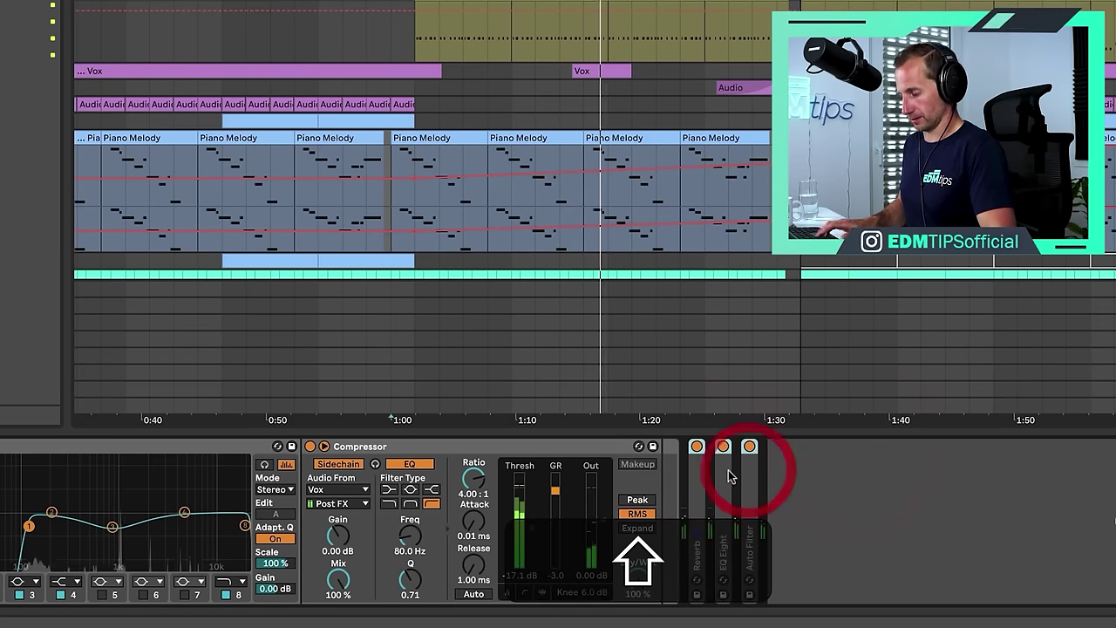
{"action": "key", "text": "shift+super+g"}
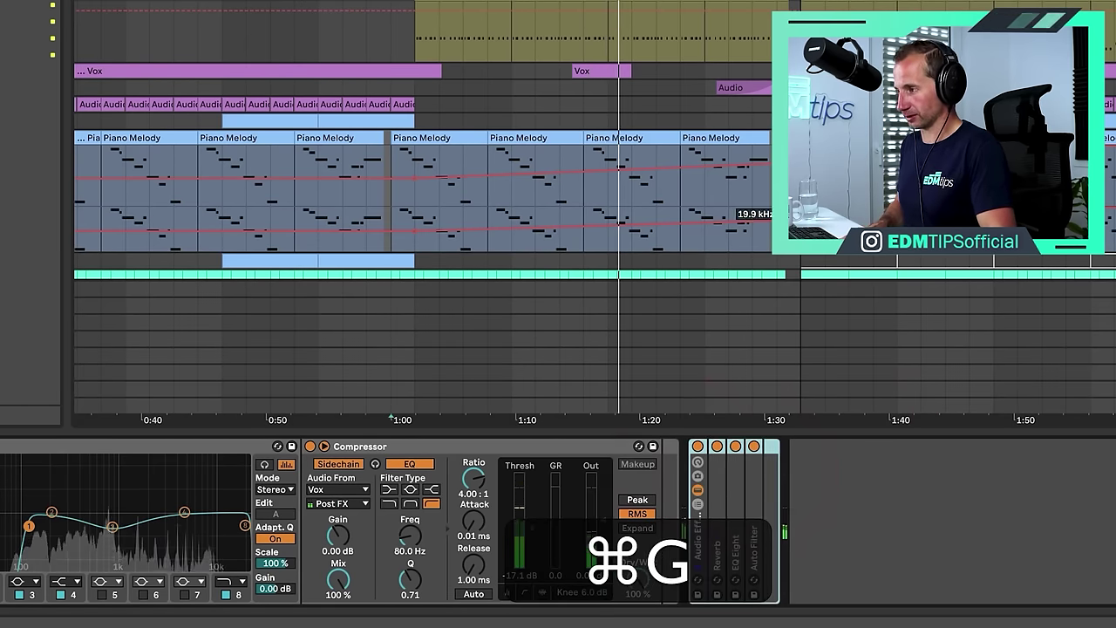
Show the new rack's Device On automation in its own lane and switch the rack off from bar 48 onward
{"action": "right_click", "coordinate": [722, 470]}
{"action": "left_click", "coordinate": [722, 469]}
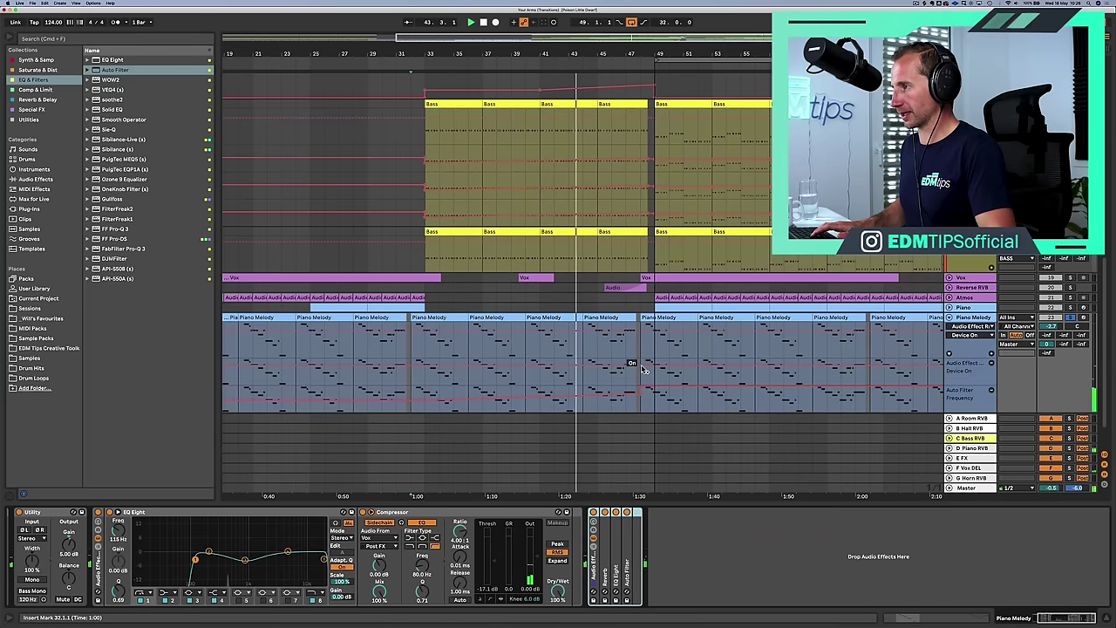
{"action": "left_click", "coordinate": [642, 367]}
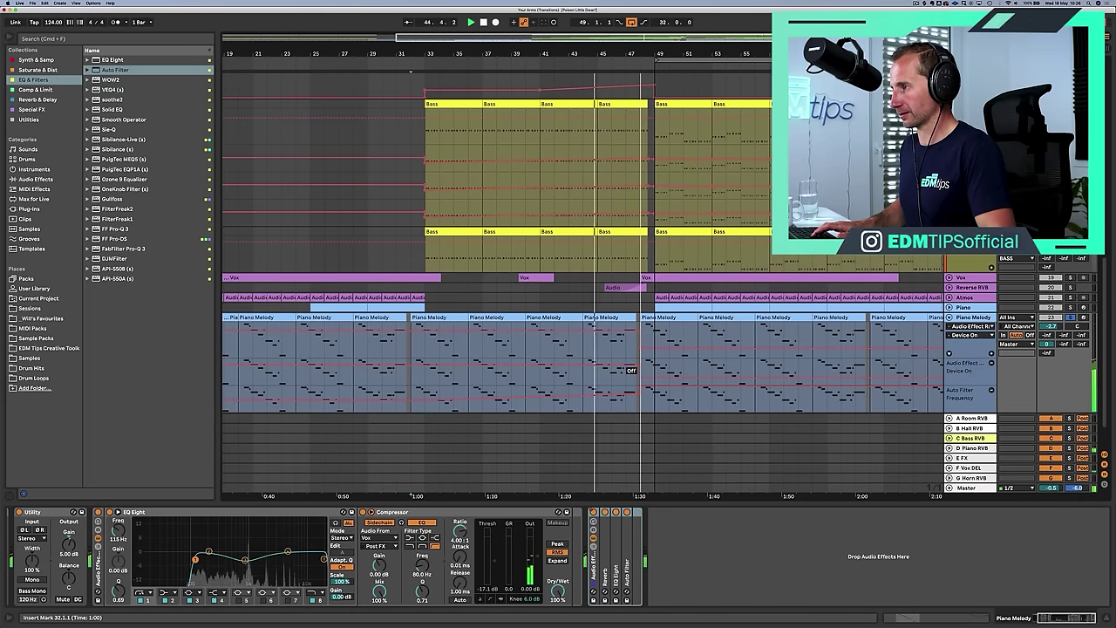
{"action": "left_click_drag", "start_coordinate": [641, 366], "coordinate": [641, 382]}
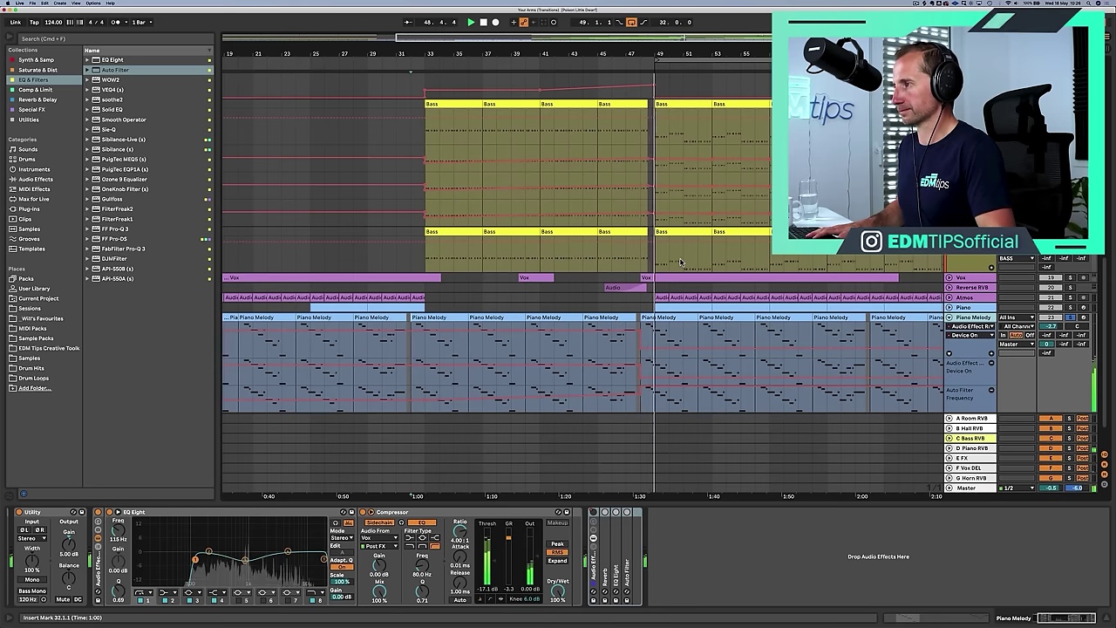
{"action": "key", "text": "space"}
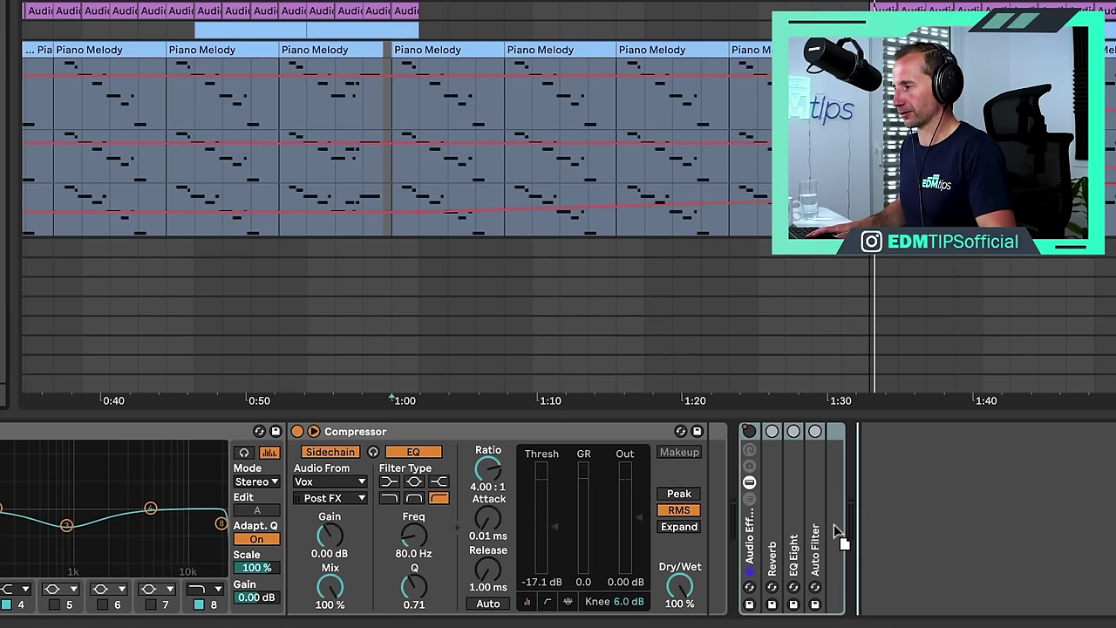
Add an Auto Pan after the Auto Filter in the rack, with Amount 73.0 % and Rate 0.82 Hz, and unsolo the Piano Melody track
{"action": "left_click_drag", "start_coordinate": [830, 526], "coordinate": [827, 520]}
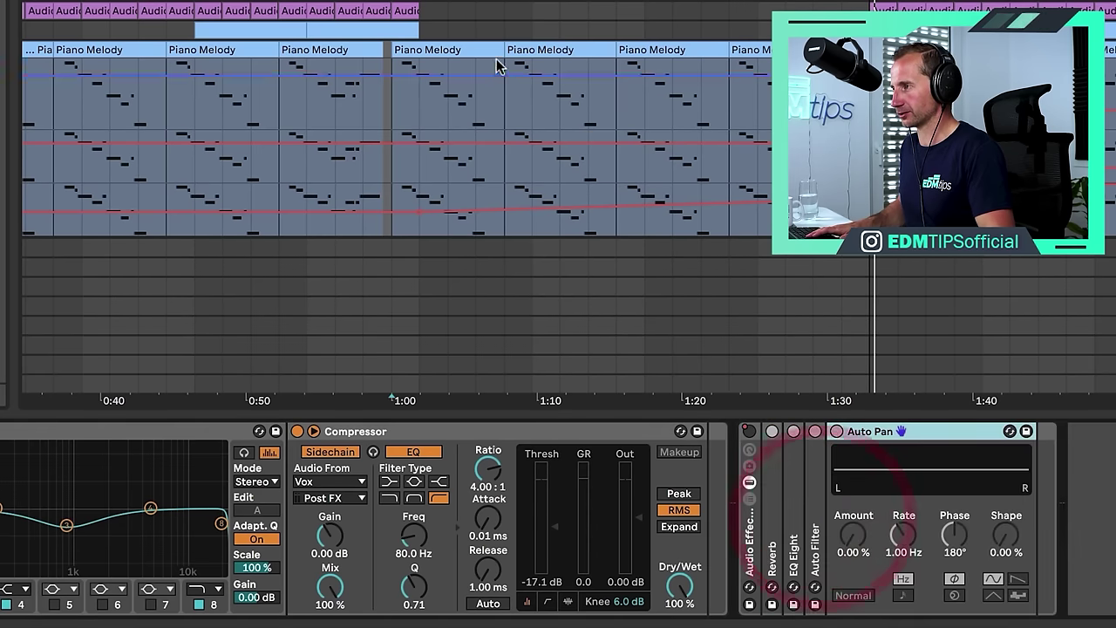
{"action": "left_click", "coordinate": [472, 9]}
{"action": "key", "text": "space"}
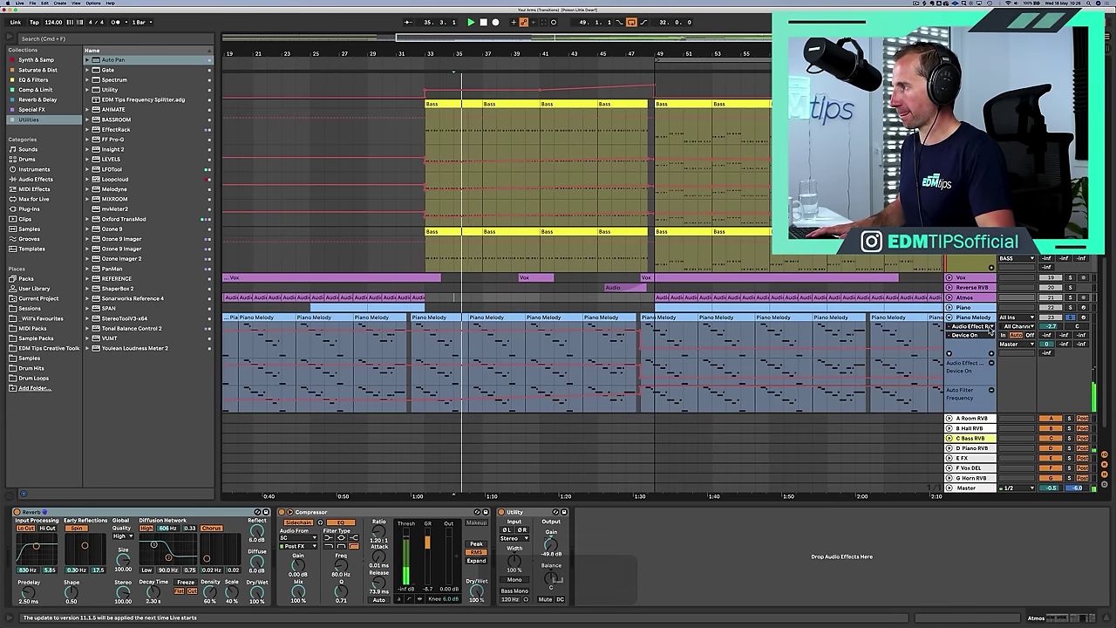
{"action": "left_click", "coordinate": [989, 318]}
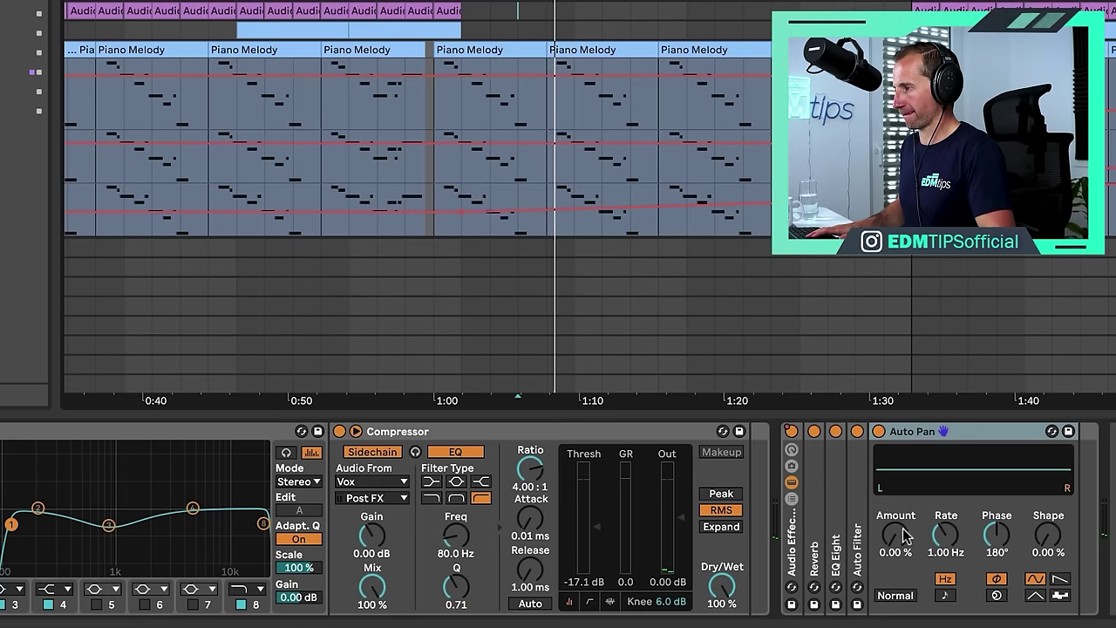
{"action": "left_click_drag", "start_coordinate": [650, 563], "coordinate": [650, 524]}
{"action": "left_click_drag", "start_coordinate": [938, 540], "coordinate": [898, 507]}
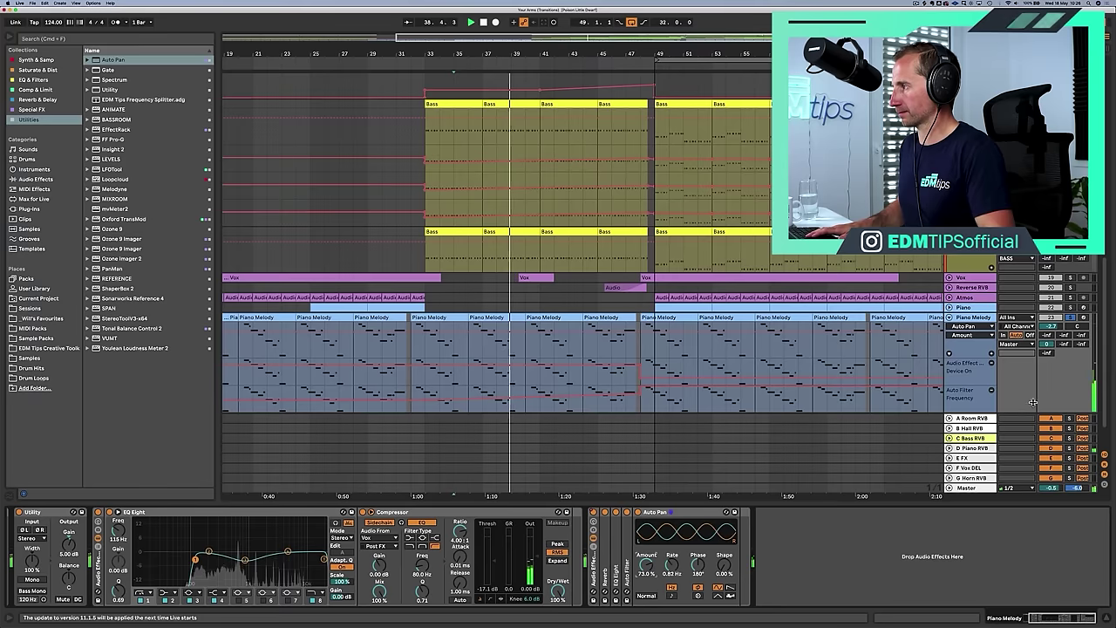
{"action": "key", "text": "space"}
{"action": "left_click", "coordinate": [1070, 319]}
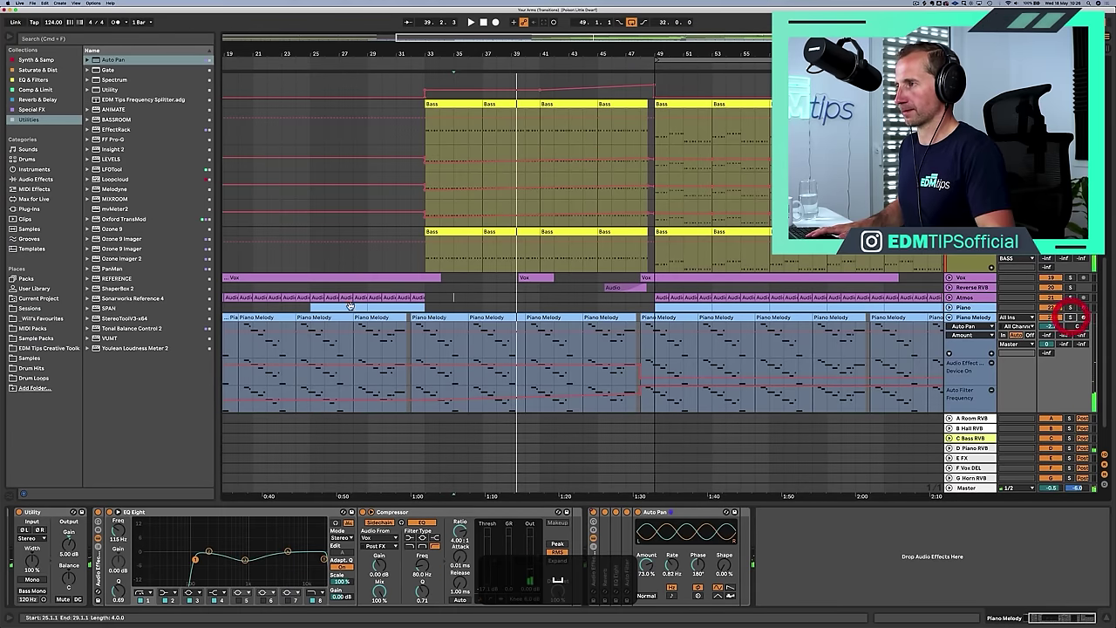
Play from bar 33 and raise the end point of the Piano Melody's Auto Filter frequency ramp at bar 48 to about 6 kHz
{"action": "key", "text": "space"}
{"action": "left_click", "coordinate": [424, 262]}
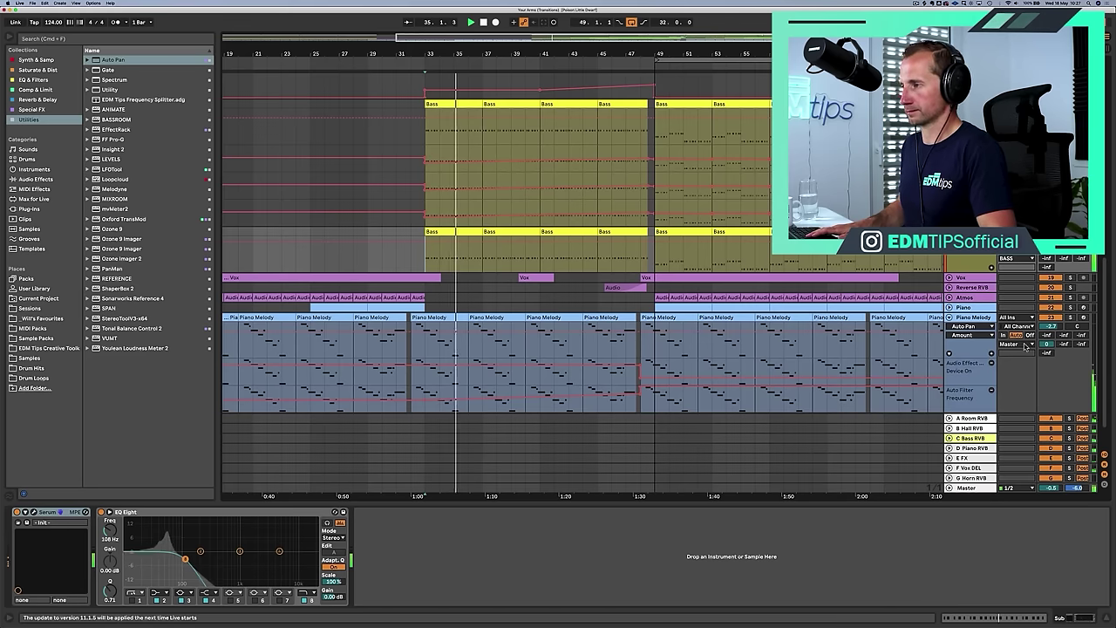
{"action": "left_click", "coordinate": [976, 318]}
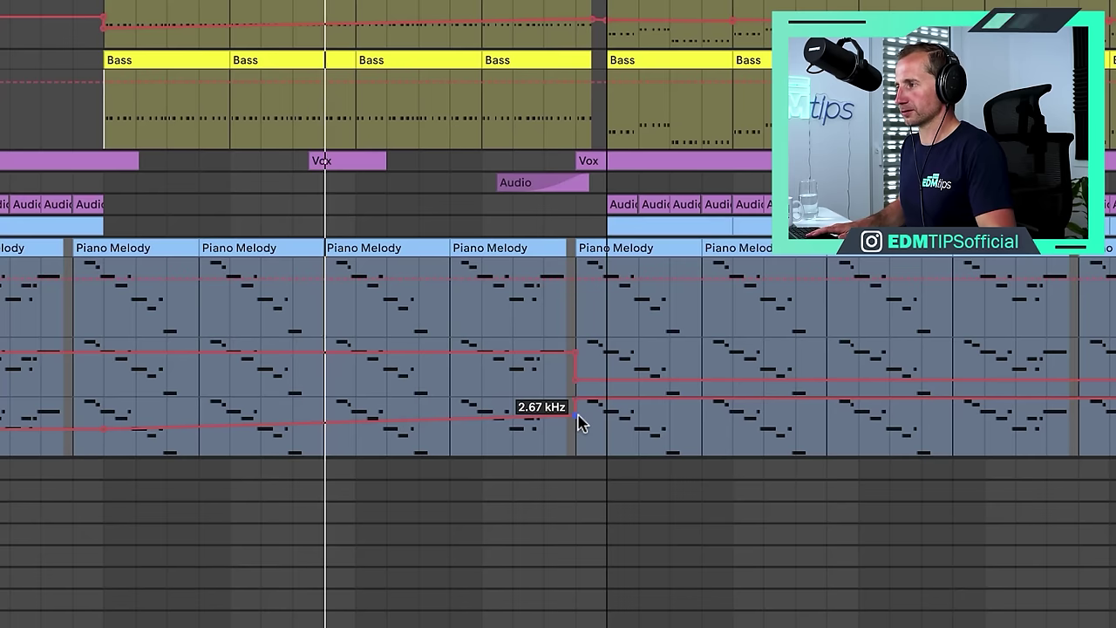
{"action": "left_click_drag", "start_coordinate": [641, 394], "coordinate": [641, 397]}
{"action": "left_click_drag", "start_coordinate": [571, 420], "coordinate": [568, 408]}
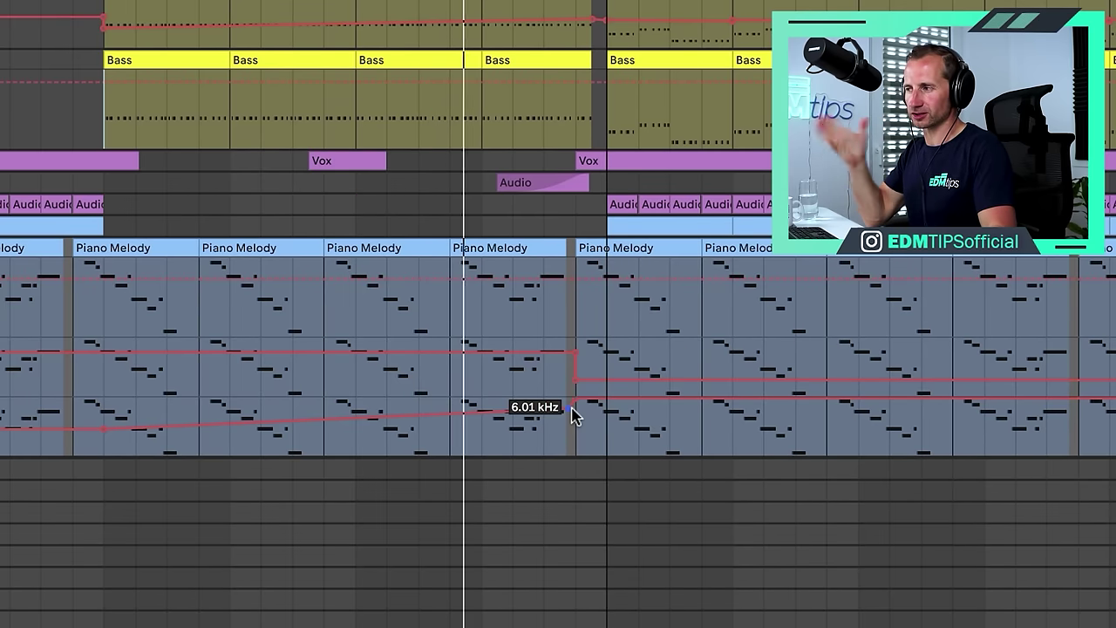
{"action": "left_click_drag", "start_coordinate": [571, 408], "coordinate": [571, 410]}
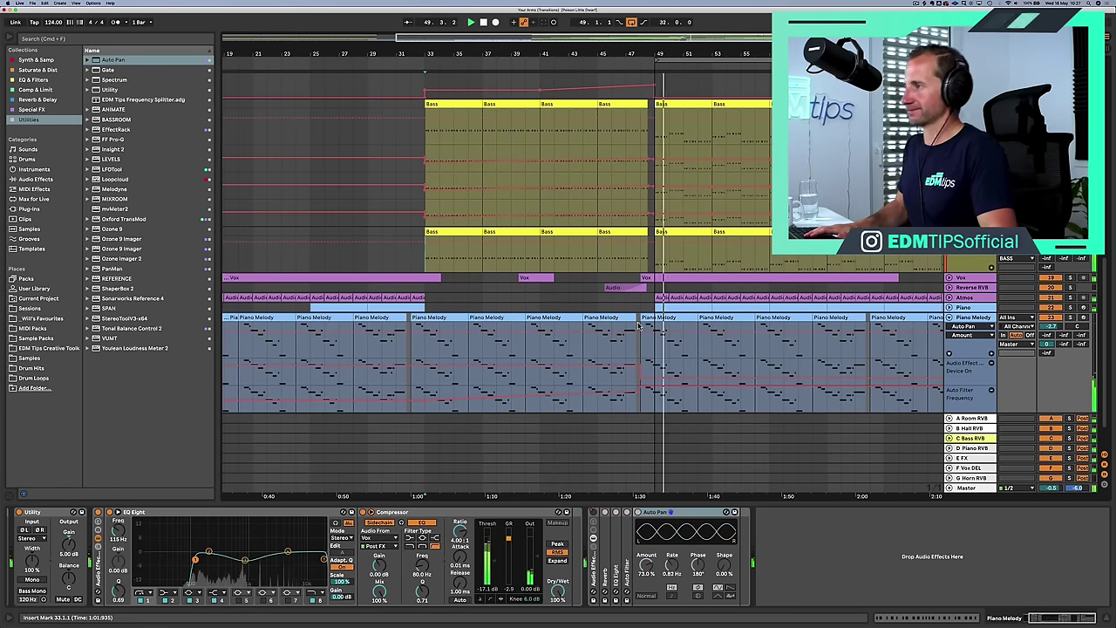
Hide the automation, fold the Piano Melody track and unfold the Vox track
{"action": "key", "text": "a"}
{"action": "left_click", "coordinate": [948, 318]}
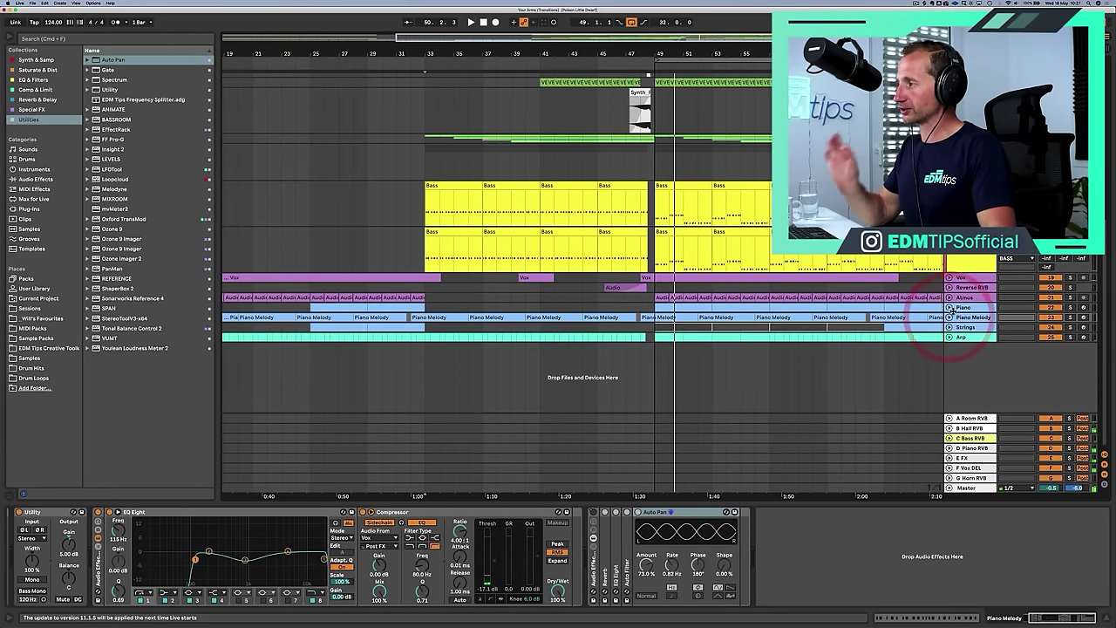
{"action": "left_click", "coordinate": [949, 277]}
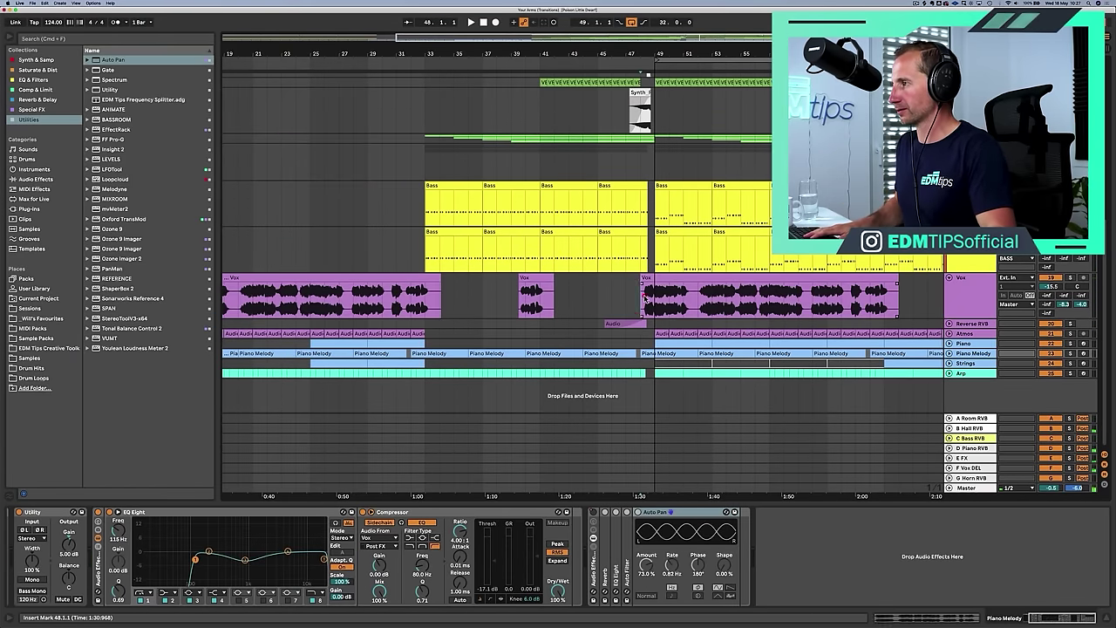
Insert a new audio track directly below the Vox track
{"action": "left_click", "coordinate": [645, 297]}
{"action": "left_click", "coordinate": [975, 297]}
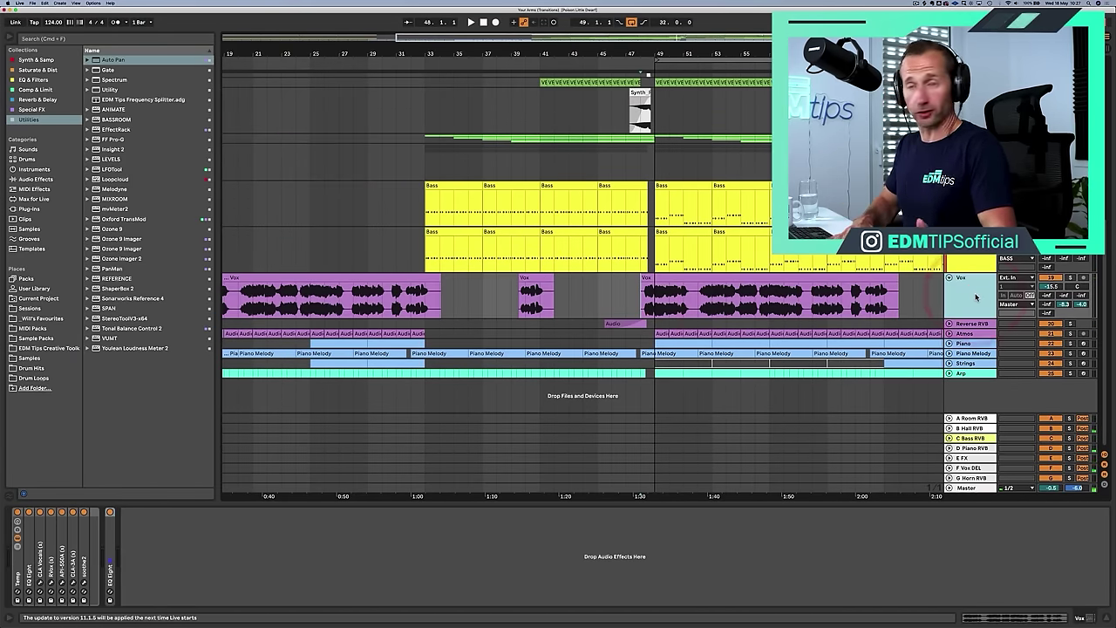
{"action": "key", "text": "super+t"}
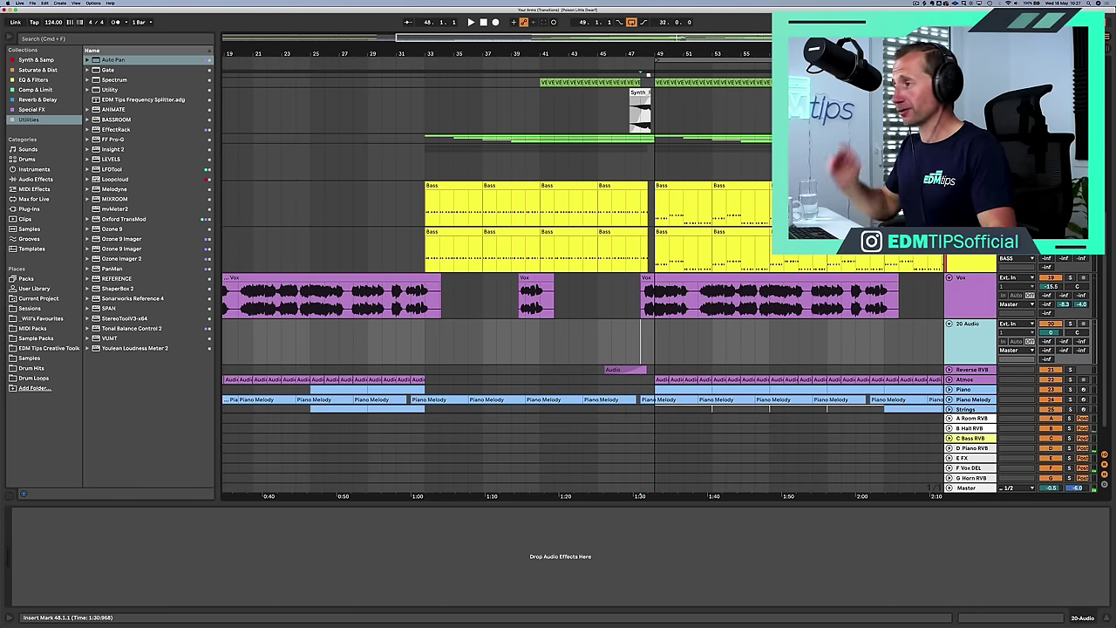
Audition the vocal at bar 48 and copy the one-bar section of the Vox clip from 48.1.1 to 49.1.1
{"action": "left_click_drag", "start_coordinate": [682, 56], "coordinate": [630, 122]}
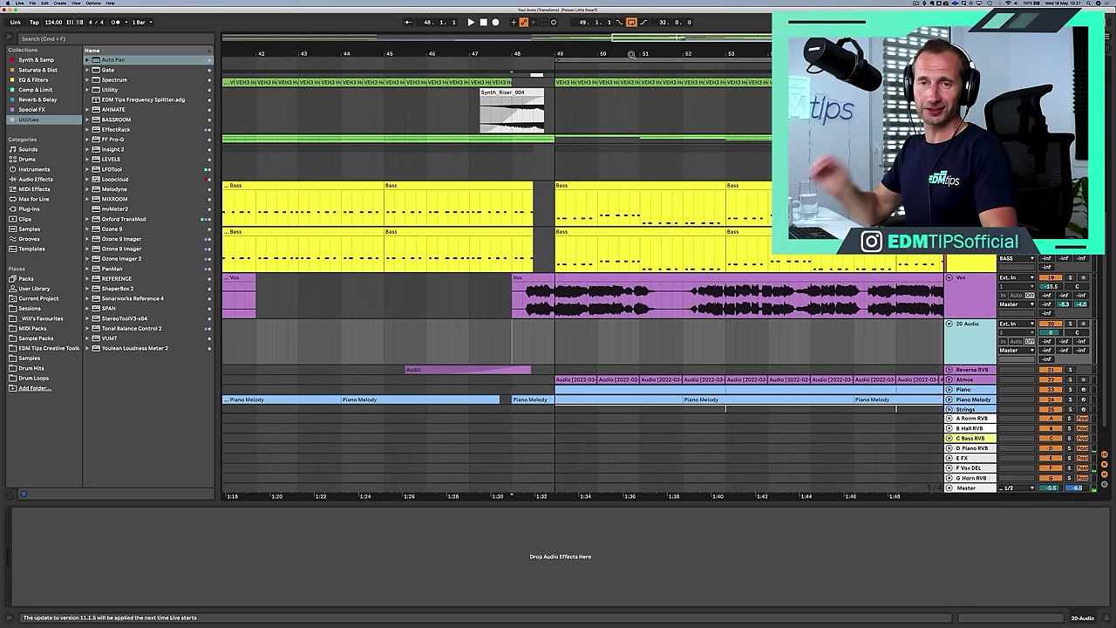
{"action": "key", "text": "space"}
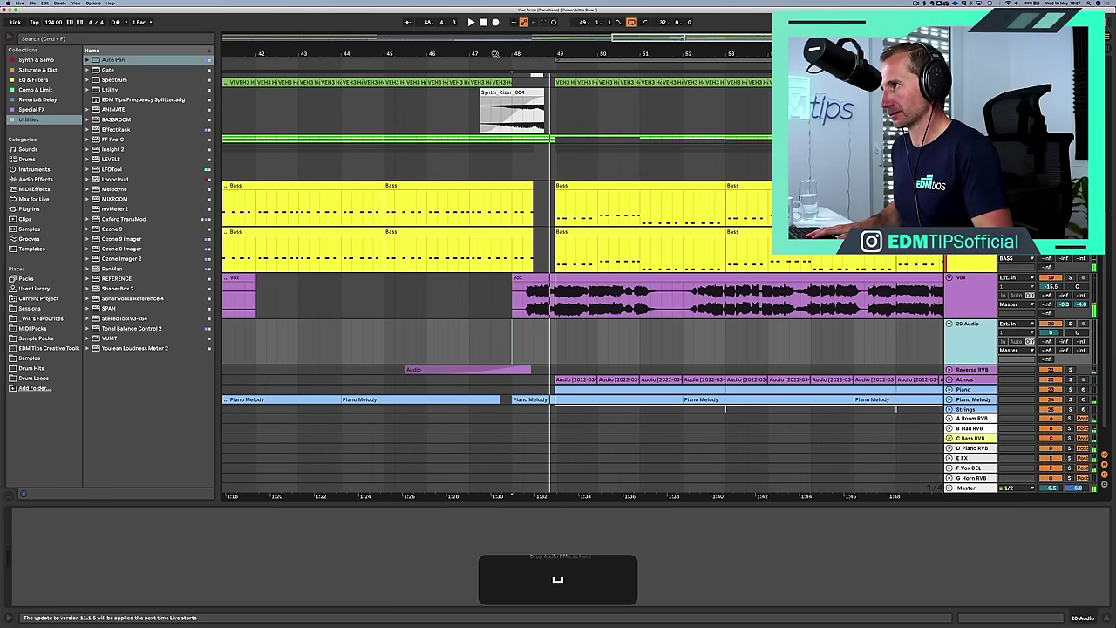
{"action": "left_click_drag", "start_coordinate": [495, 53], "coordinate": [502, 105]}
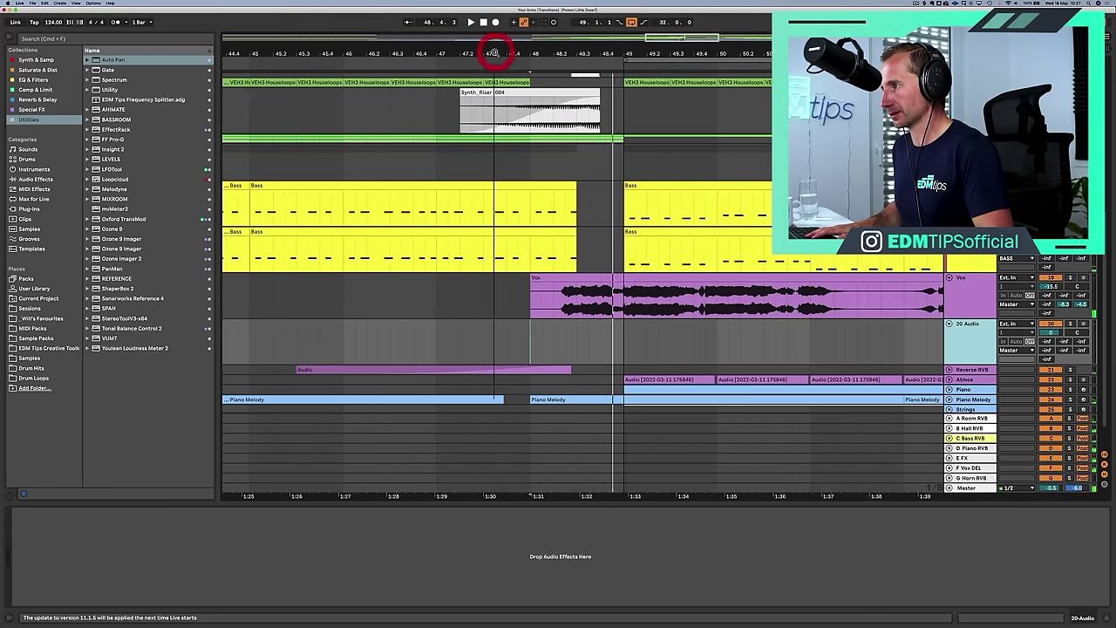
{"action": "left_click", "coordinate": [532, 300]}
{"action": "key", "text": "space"}
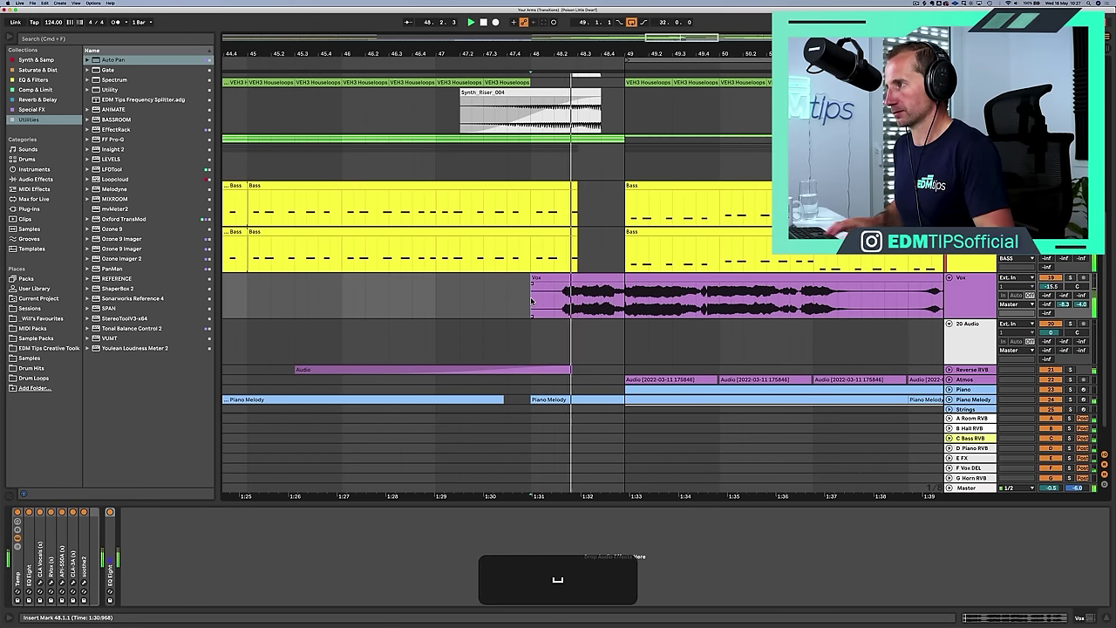
{"action": "key", "text": "space"}
{"action": "left_click_drag", "start_coordinate": [531, 300], "coordinate": [622, 295]}
{"action": "key", "text": "super+c"}
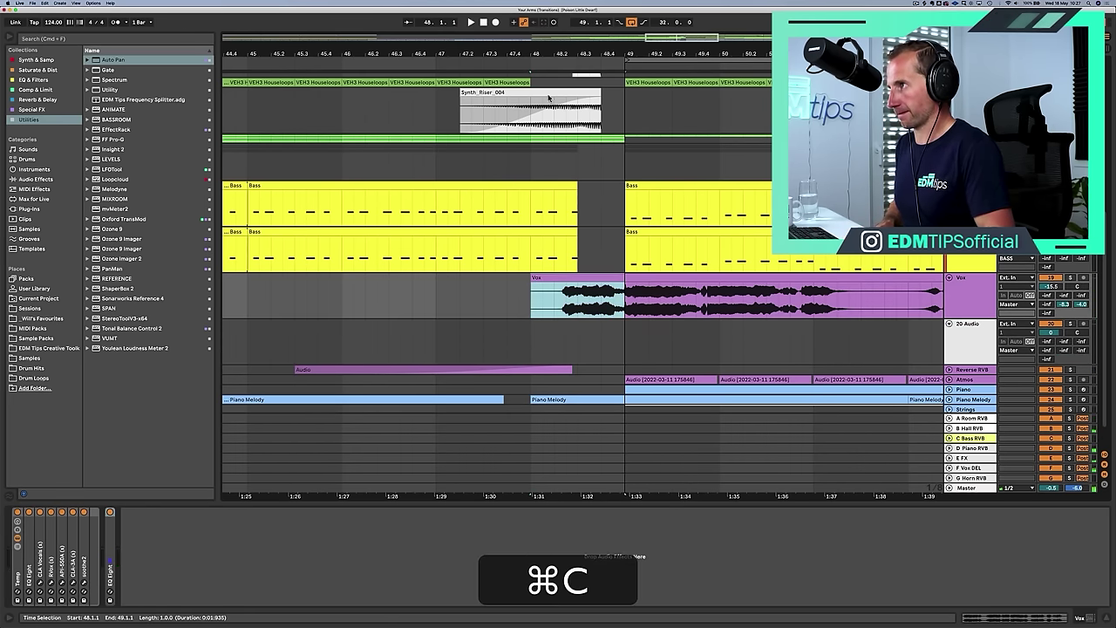
Repeat the one-bar Vox clip on the new audio track from bar 40 up to bar 48
{"action": "left_click_drag", "start_coordinate": [548, 55], "coordinate": [583, 28]}
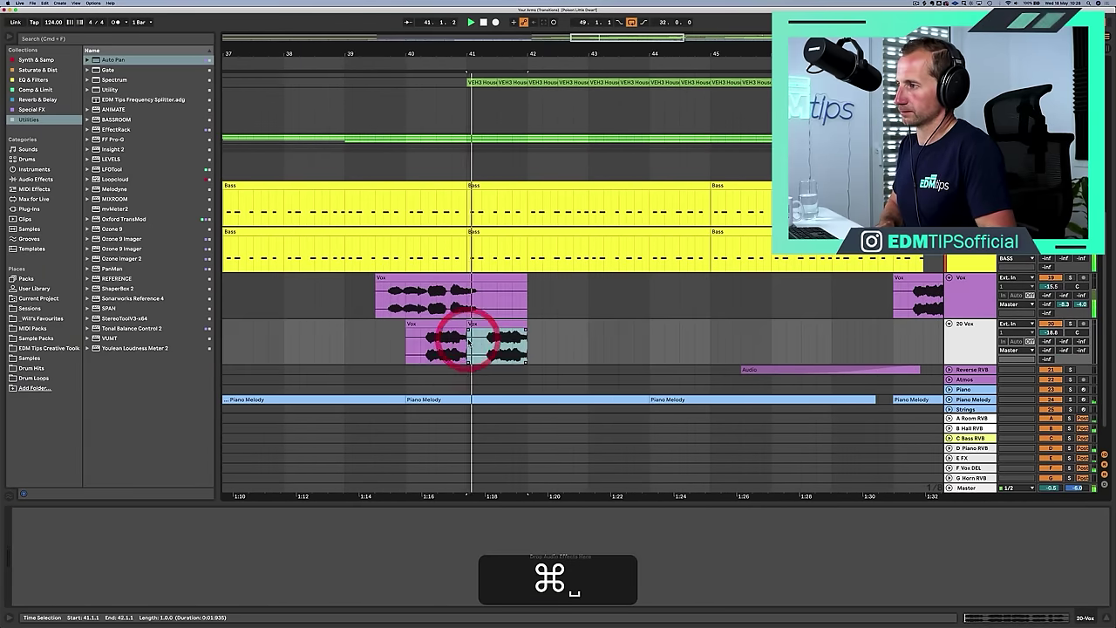
{"action": "key", "text": "super+d"}
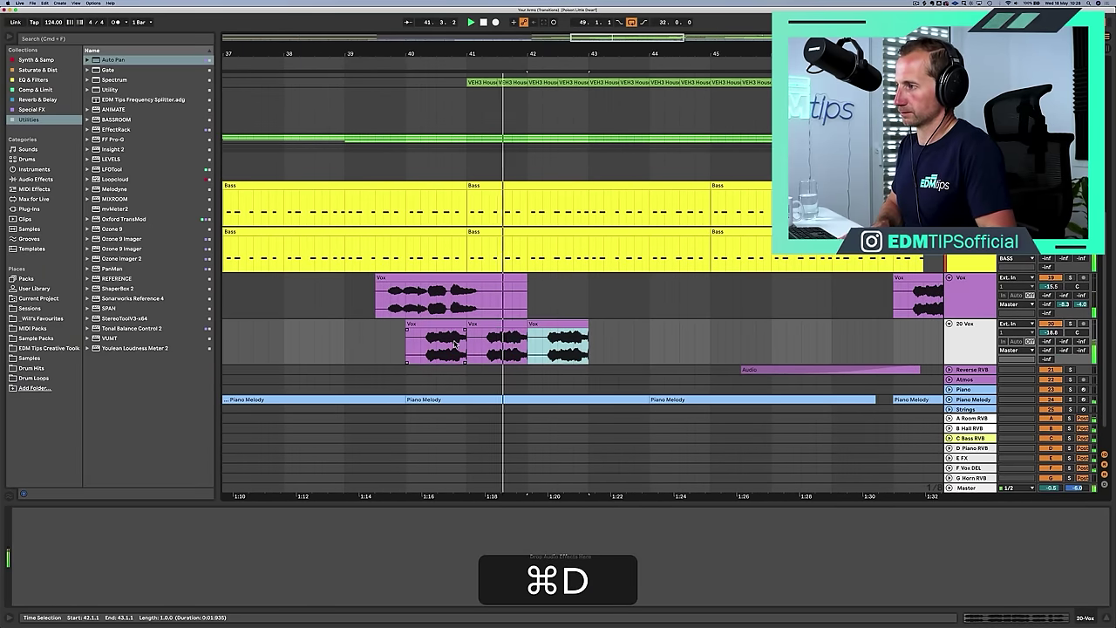
{"action": "key", "text": "super+d"}
{"action": "key", "text": "super+d"}
{"action": "key", "text": "super+d"}
{"action": "key", "text": "super+d"}
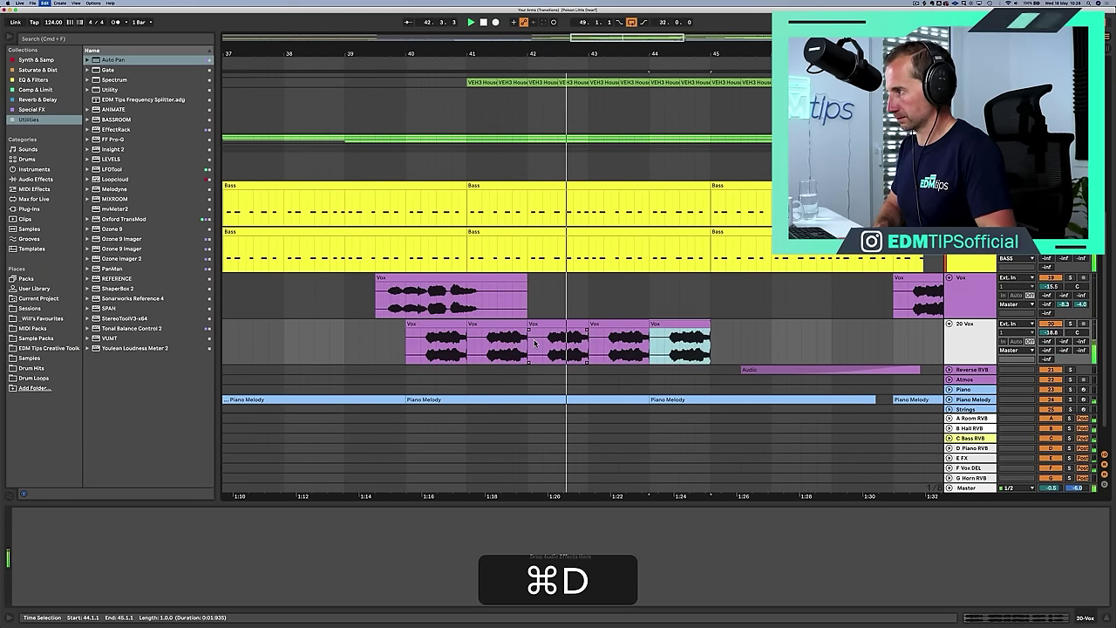
{"action": "key", "text": "super+d"}
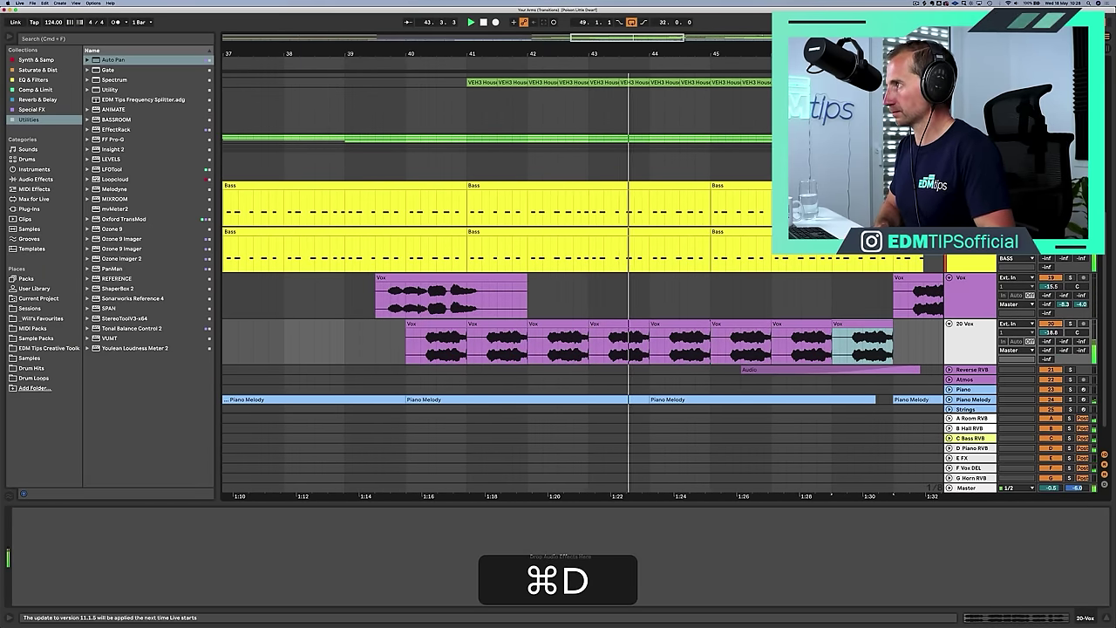
Add an Auto Filter to the new Vox loop track and lower its low-pass frequency to about 512 Hz
{"action": "key", "text": "minus"}
{"action": "key", "text": "minus"}
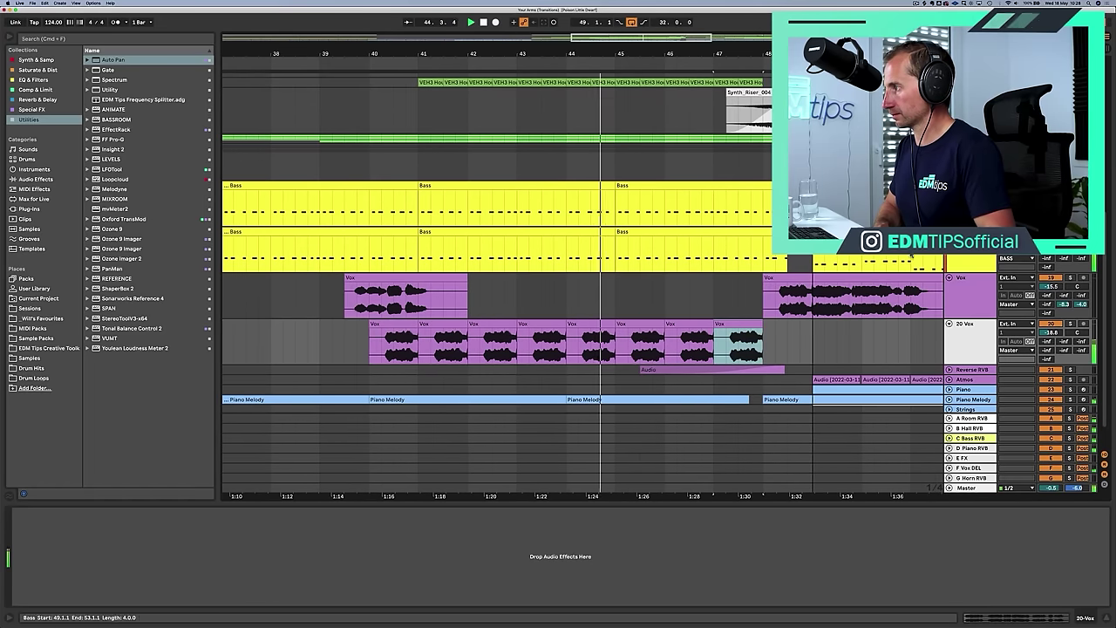
{"action": "left_click", "coordinate": [966, 346], "text": "super"}
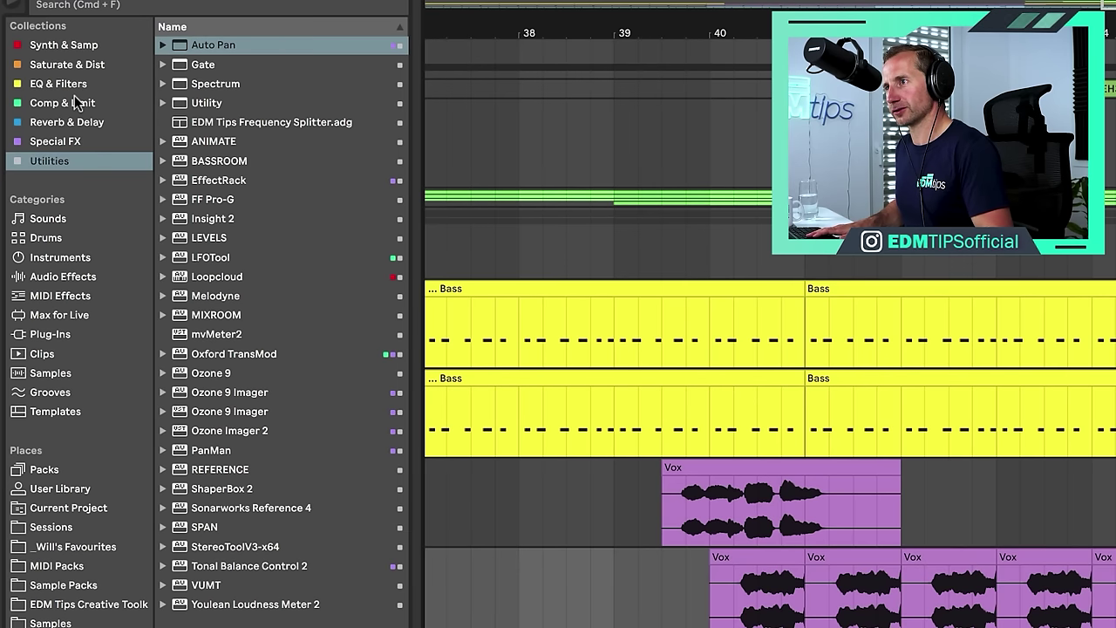
{"action": "left_click", "coordinate": [69, 122]}
{"action": "left_click", "coordinate": [59, 84]}
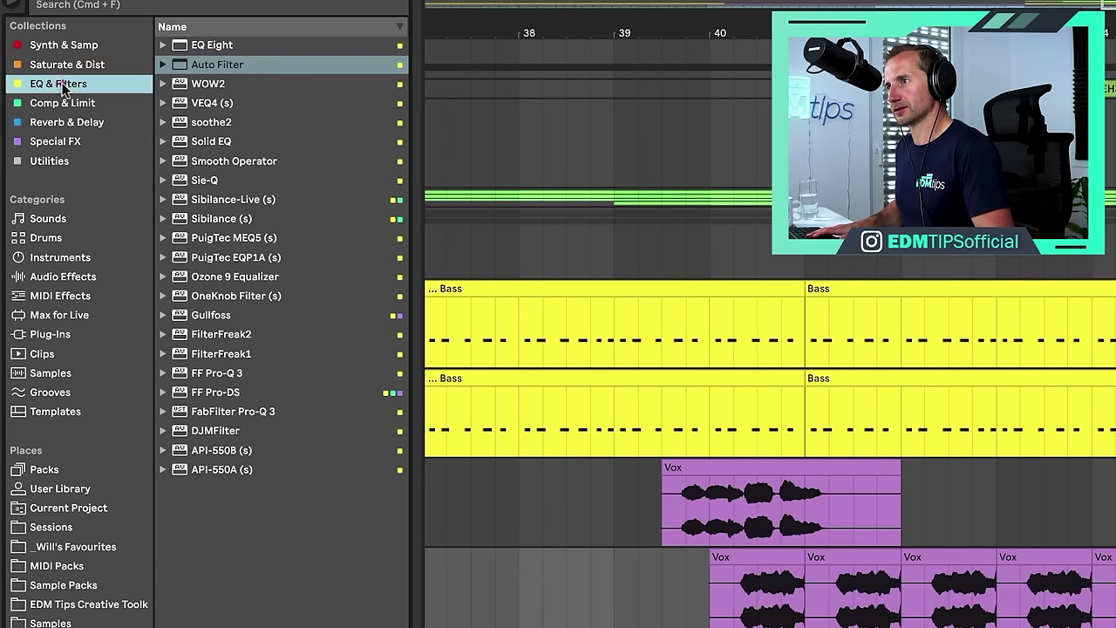
{"action": "left_click_drag", "start_coordinate": [212, 68], "coordinate": [938, 588]}
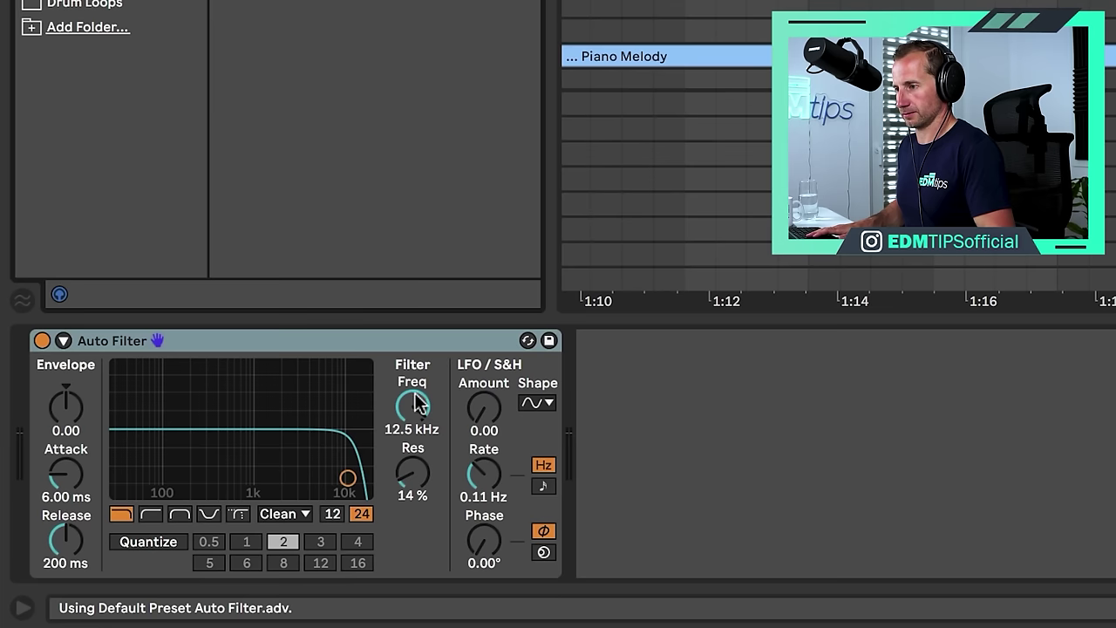
{"action": "scroll", "coordinate": [163, 538], "scroll_direction": "down", "scroll_amount": 15}
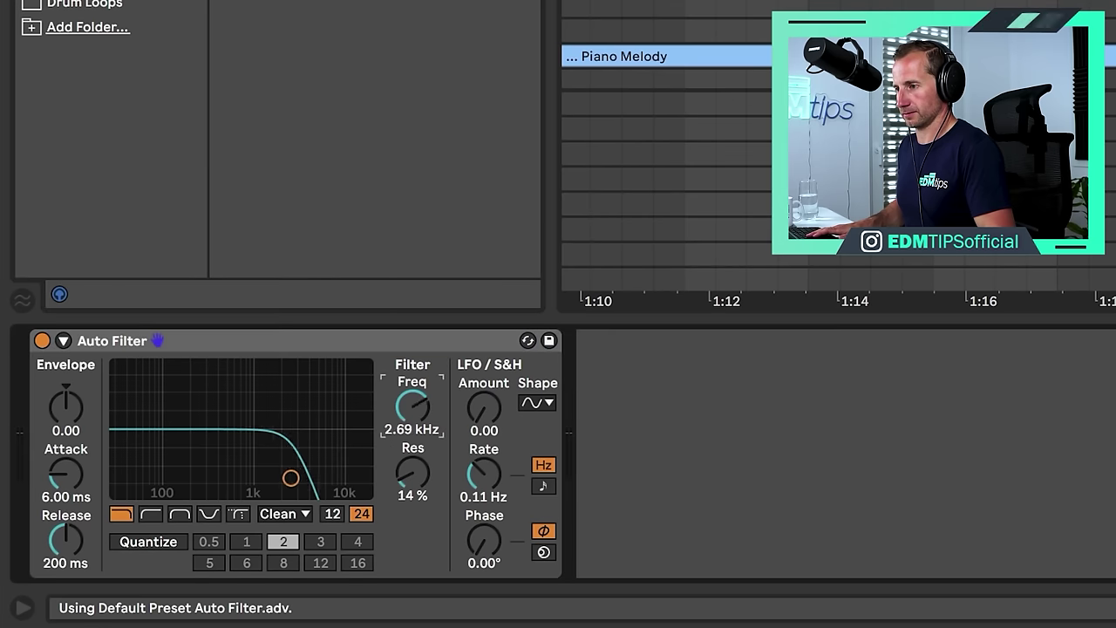
Show the Vox loop's Auto Filter frequency automation in a new lane and ramp it upward from bar 40 to bar 48
{"action": "right_click", "coordinate": [163, 538]}
{"action": "left_click", "coordinate": [448, 437]}
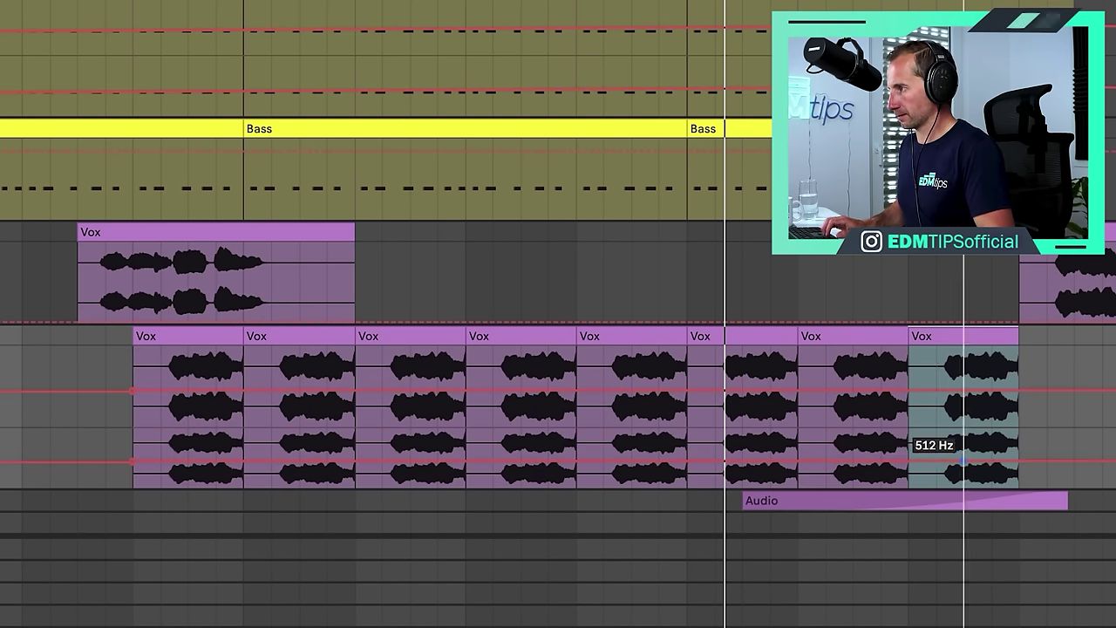
{"action": "left_click_drag", "start_coordinate": [1017, 462], "coordinate": [1015, 429]}
{"action": "key", "text": "space"}
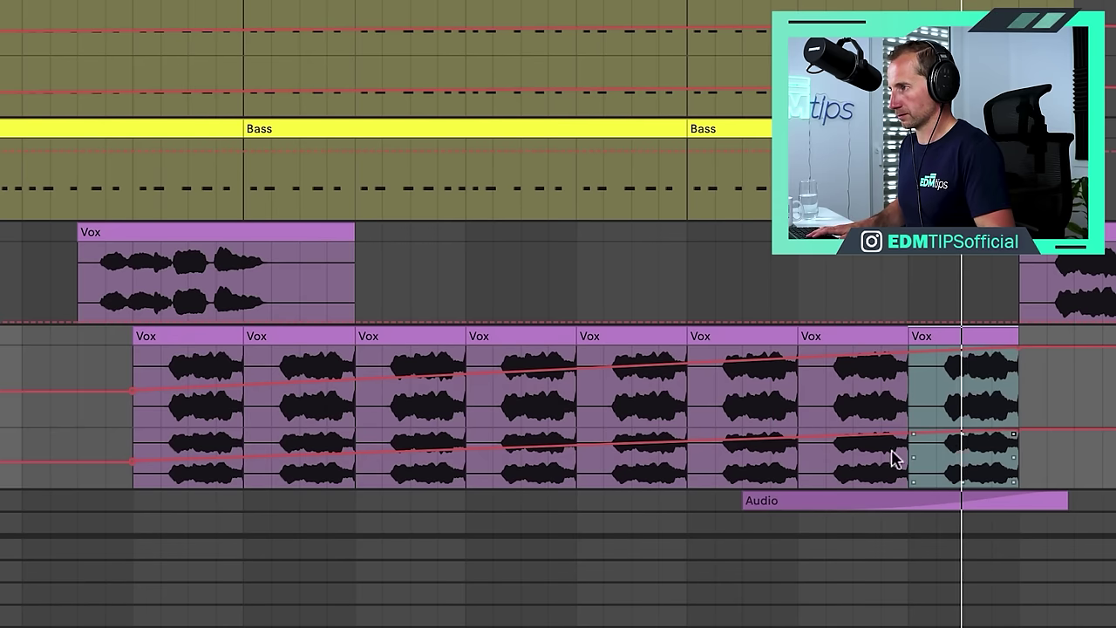
Audition the Vox loop from bar 40 and lower its track volume to about -19.9 dB
{"action": "left_click", "coordinate": [130, 443]}
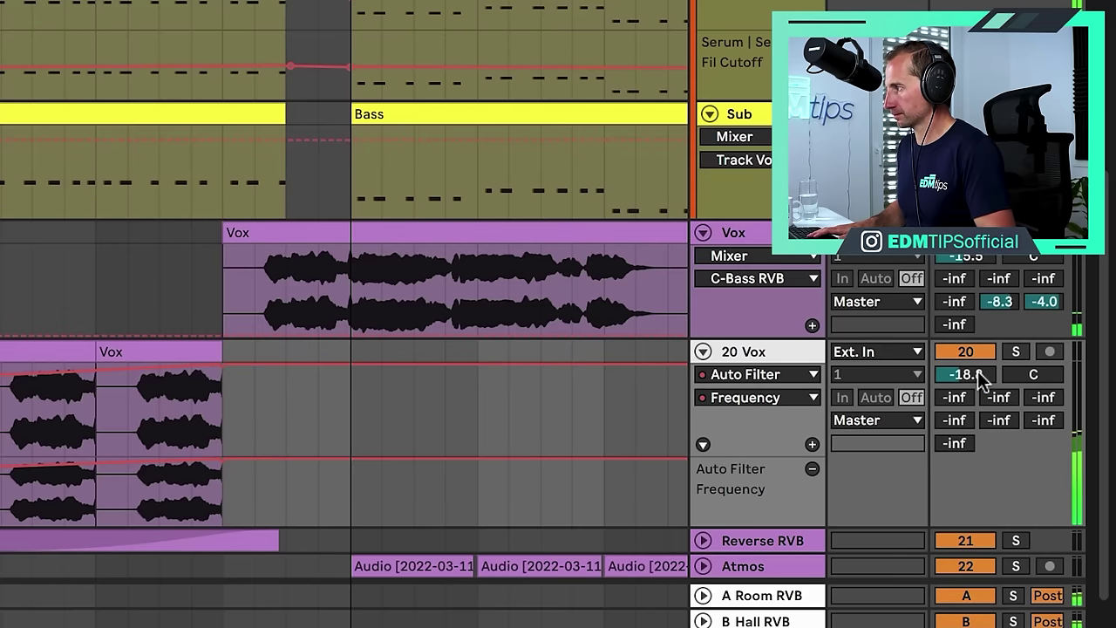
{"action": "left_click_drag", "start_coordinate": [978, 377], "coordinate": [978, 380]}
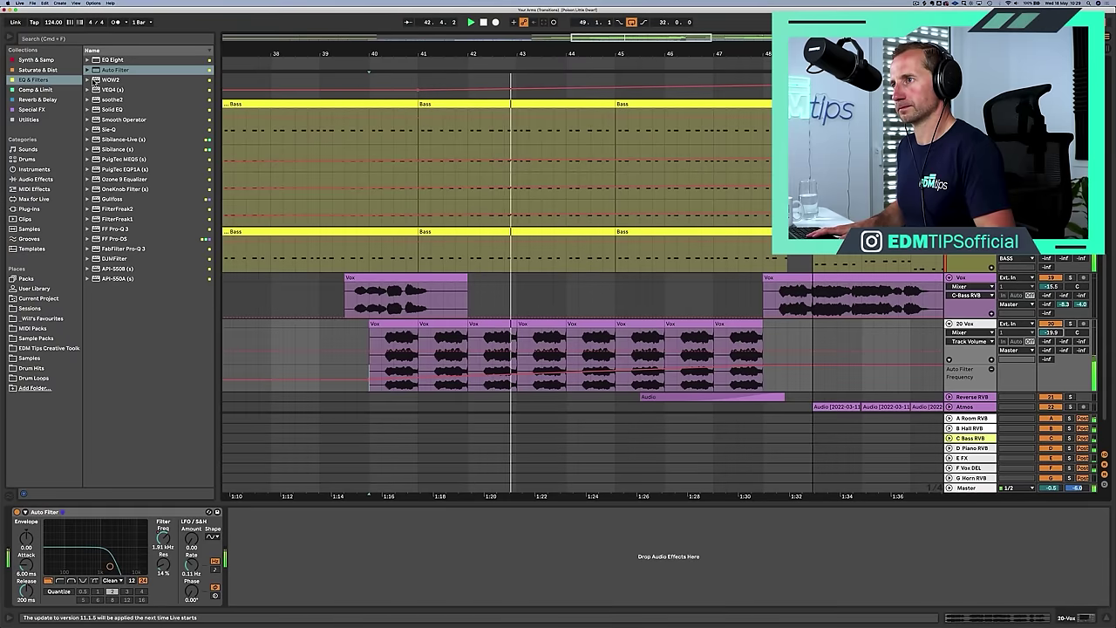
{"action": "key", "text": "space"}
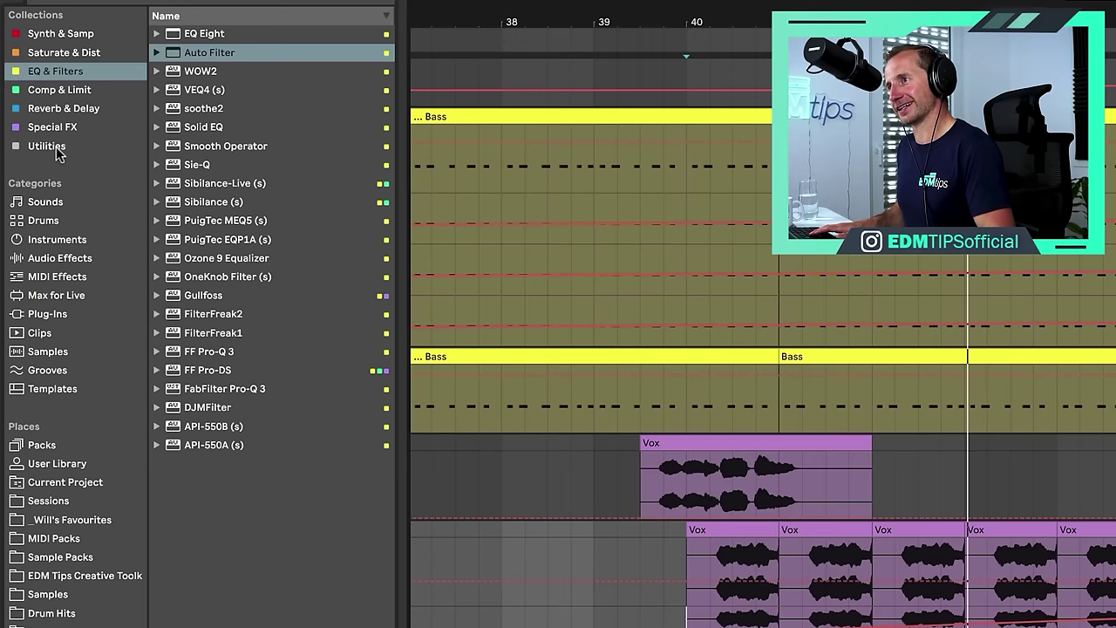
Find Echo among the reverb and delay effects and add it after the Auto Filter on the Vox loop track
{"action": "left_click", "coordinate": [32, 120]}
{"action": "left_click", "coordinate": [33, 110]}
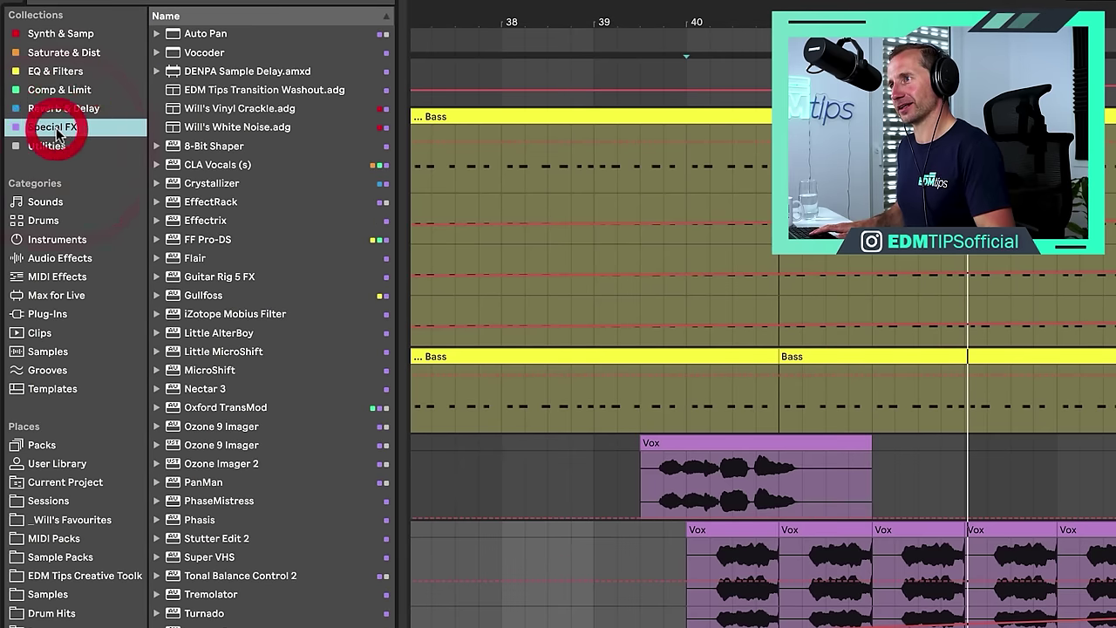
{"action": "left_click", "coordinate": [57, 112]}
{"action": "left_click_drag", "start_coordinate": [179, 52], "coordinate": [260, 537]}
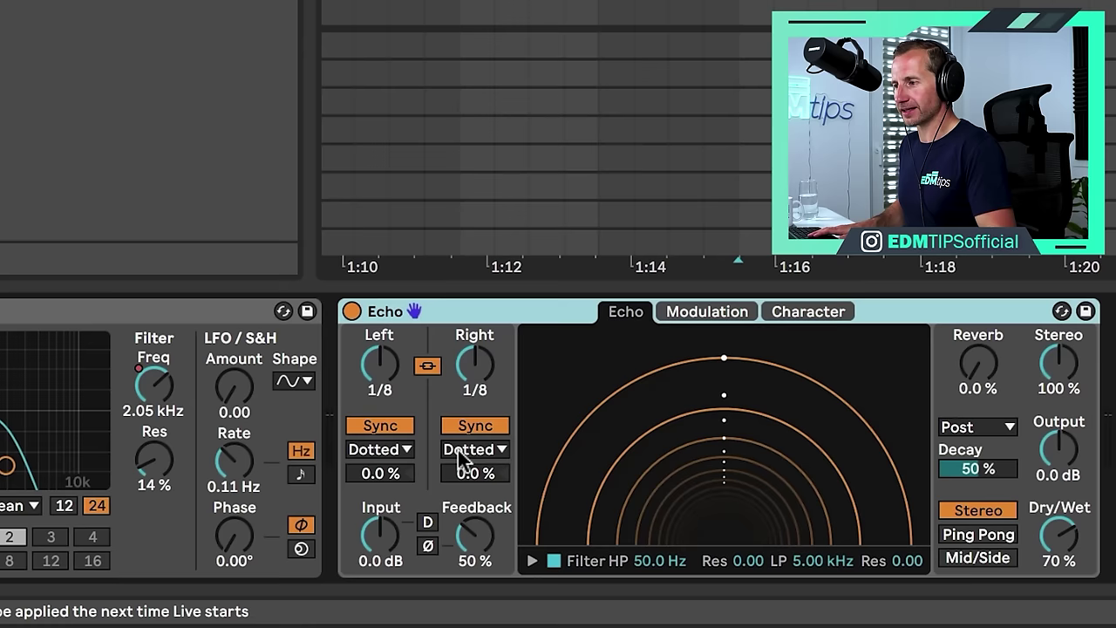
Change the Echo's delay timing from dotted to straight notes and set the linked left and right delays to 1/4
{"action": "left_click", "coordinate": [268, 559]}
{"action": "left_click", "coordinate": [264, 566]}
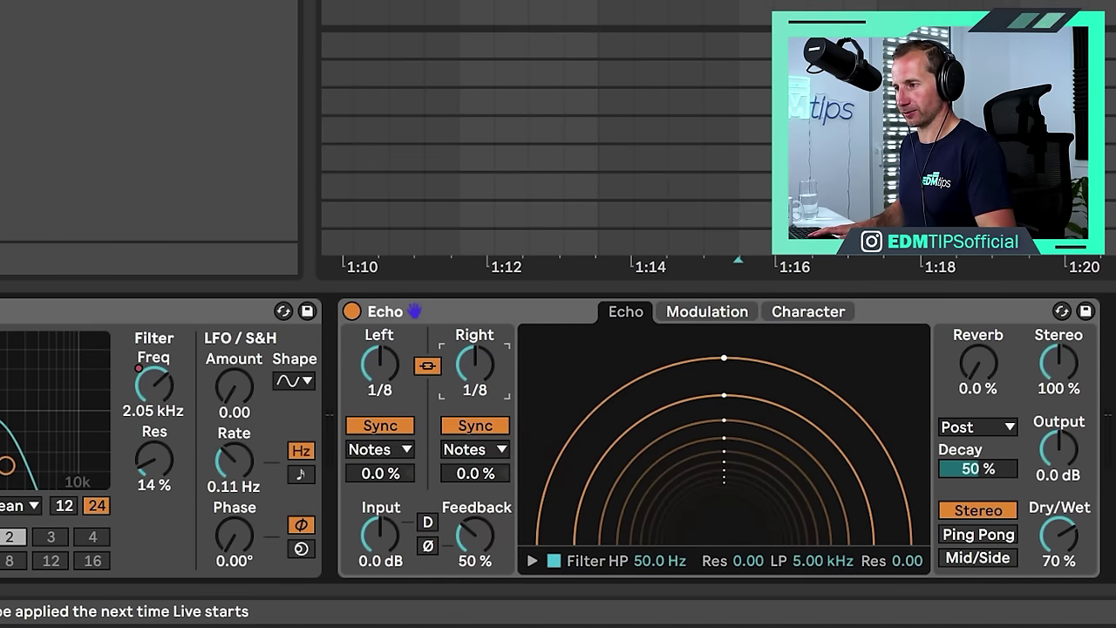
{"action": "left_click_drag", "start_coordinate": [491, 377], "coordinate": [491, 368]}
Switch the Echo to Ping Pong with 1/2 delays, Dry/Wet at 42% and output at -4.4 dB, and audition the transition
{"action": "left_click", "coordinate": [976, 557]}
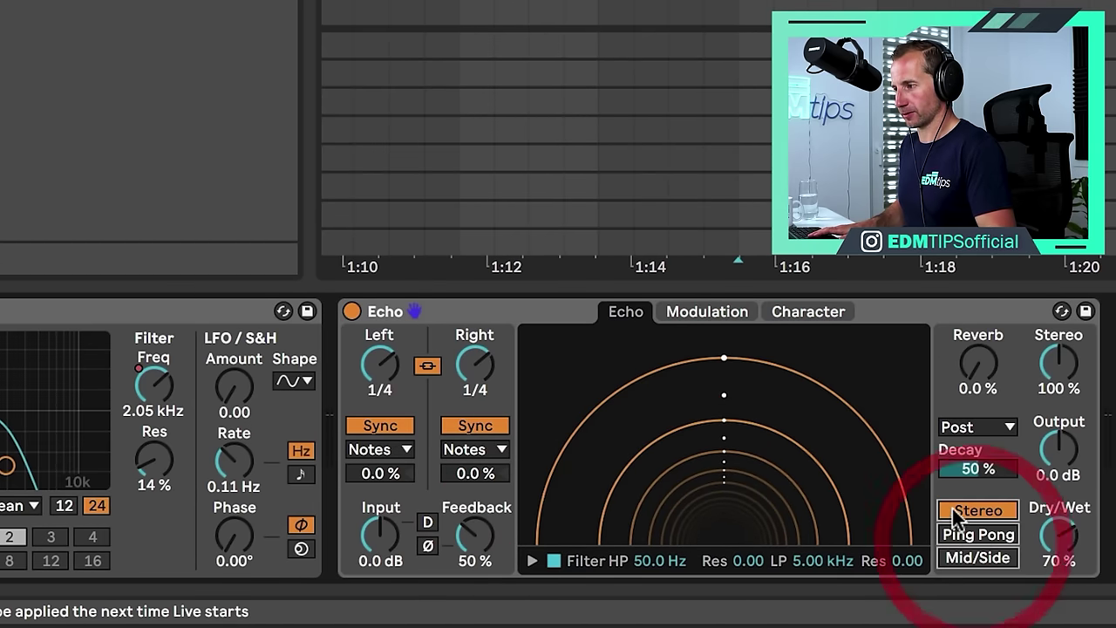
{"action": "left_click", "coordinate": [971, 535]}
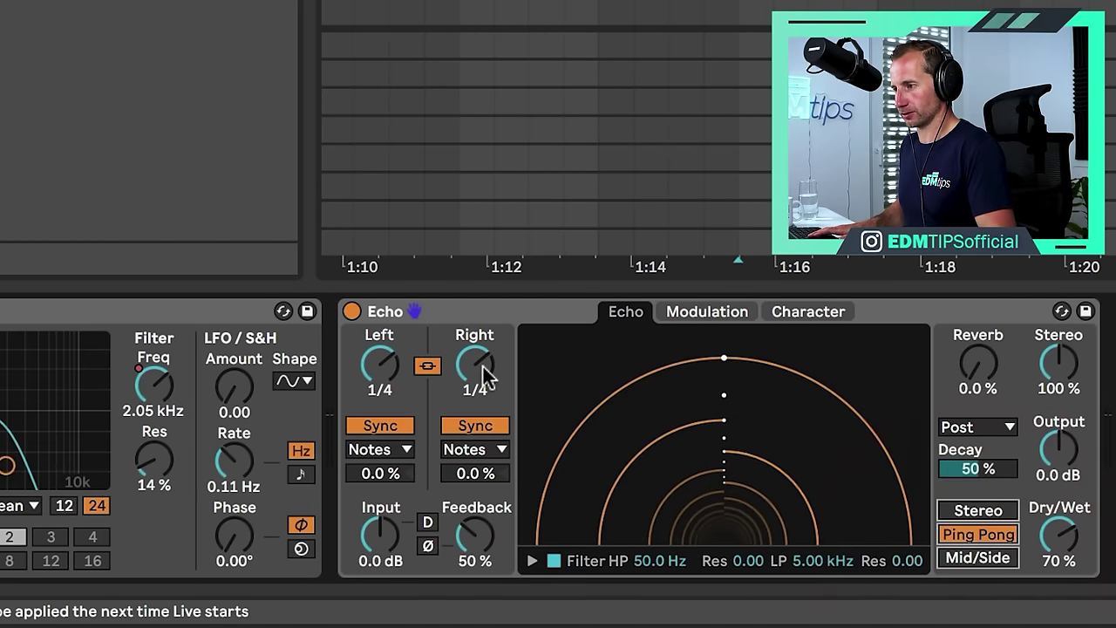
{"action": "left_click_drag", "start_coordinate": [480, 366], "coordinate": [480, 358]}
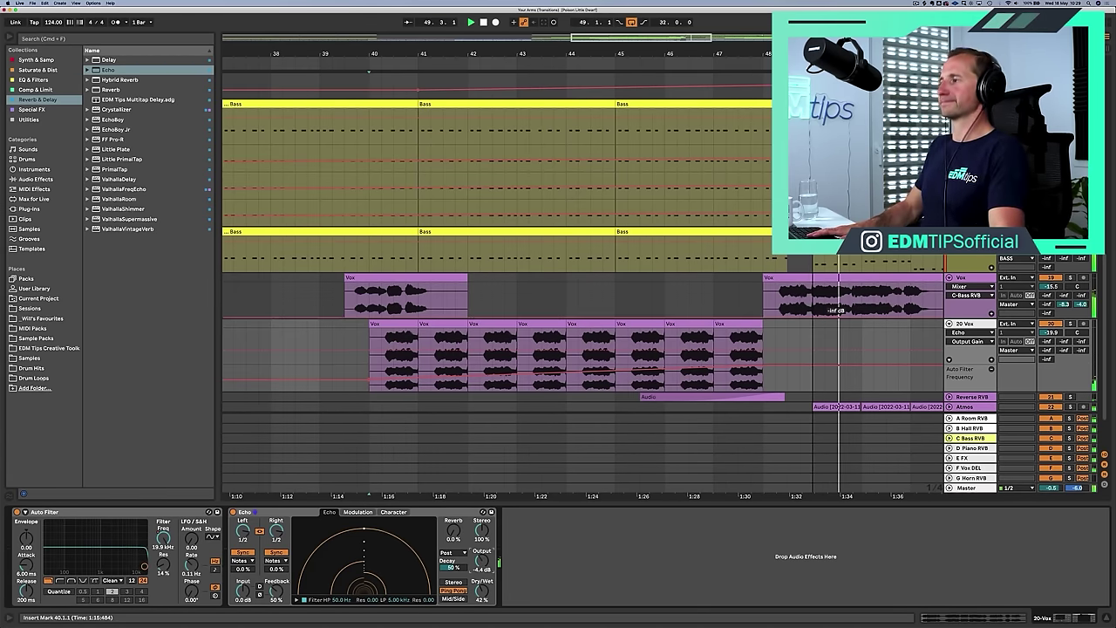
{"action": "left_click_drag", "start_coordinate": [774, 53], "coordinate": [644, 50]}
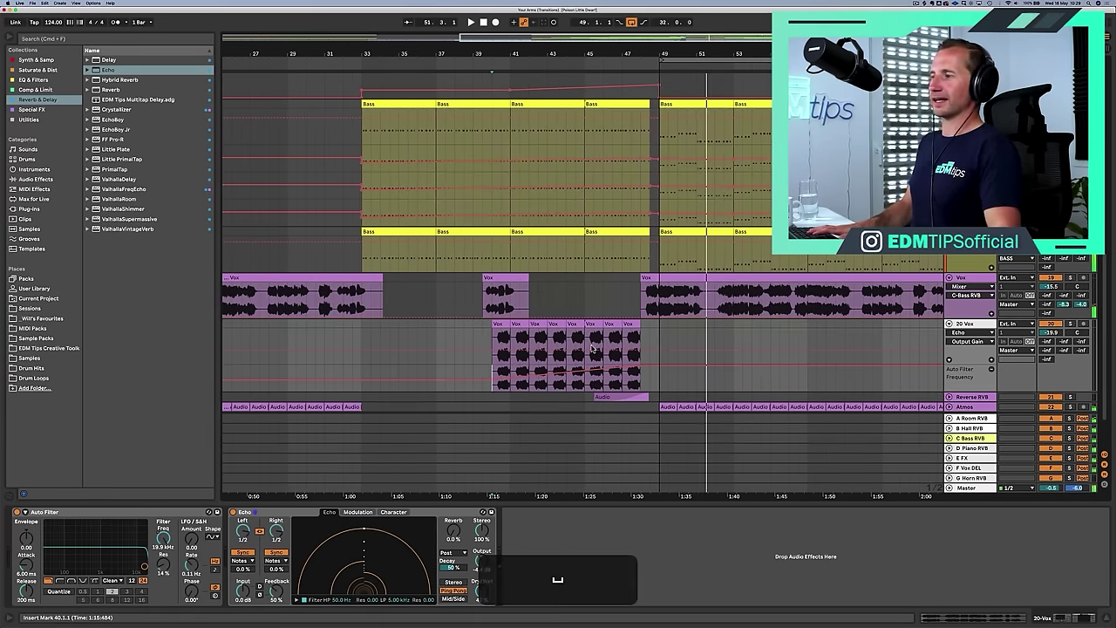